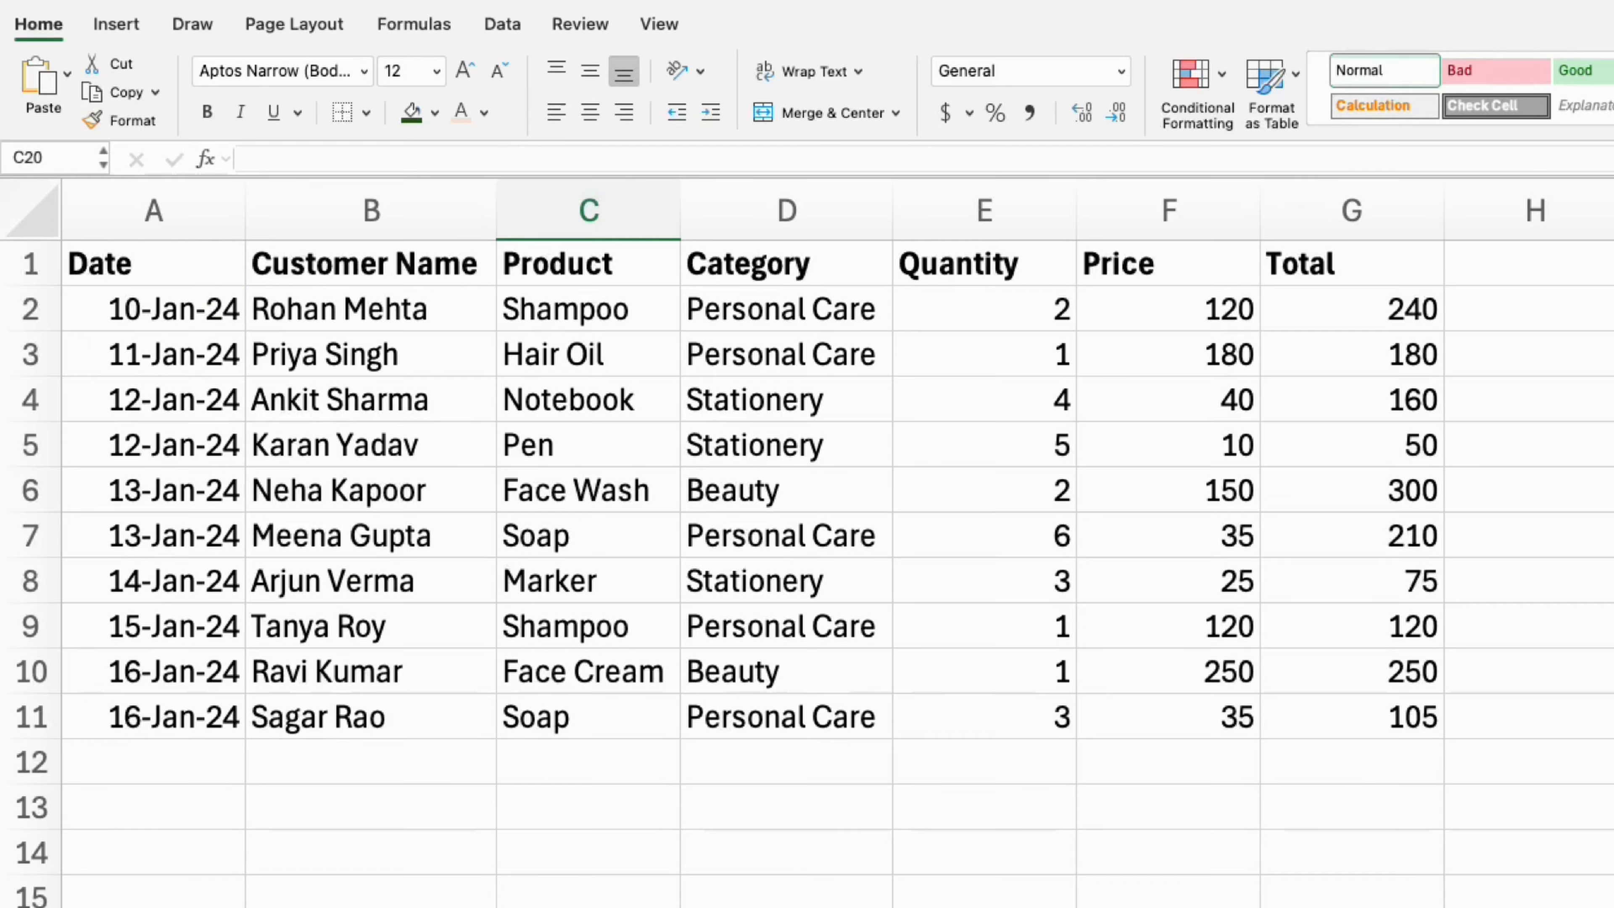
# Step: Examine the sales data in A1:G11, from the customer name and product columns through category, quantity, price and total
pyautogui.click(356, 362)
pyautogui.click(563, 383)
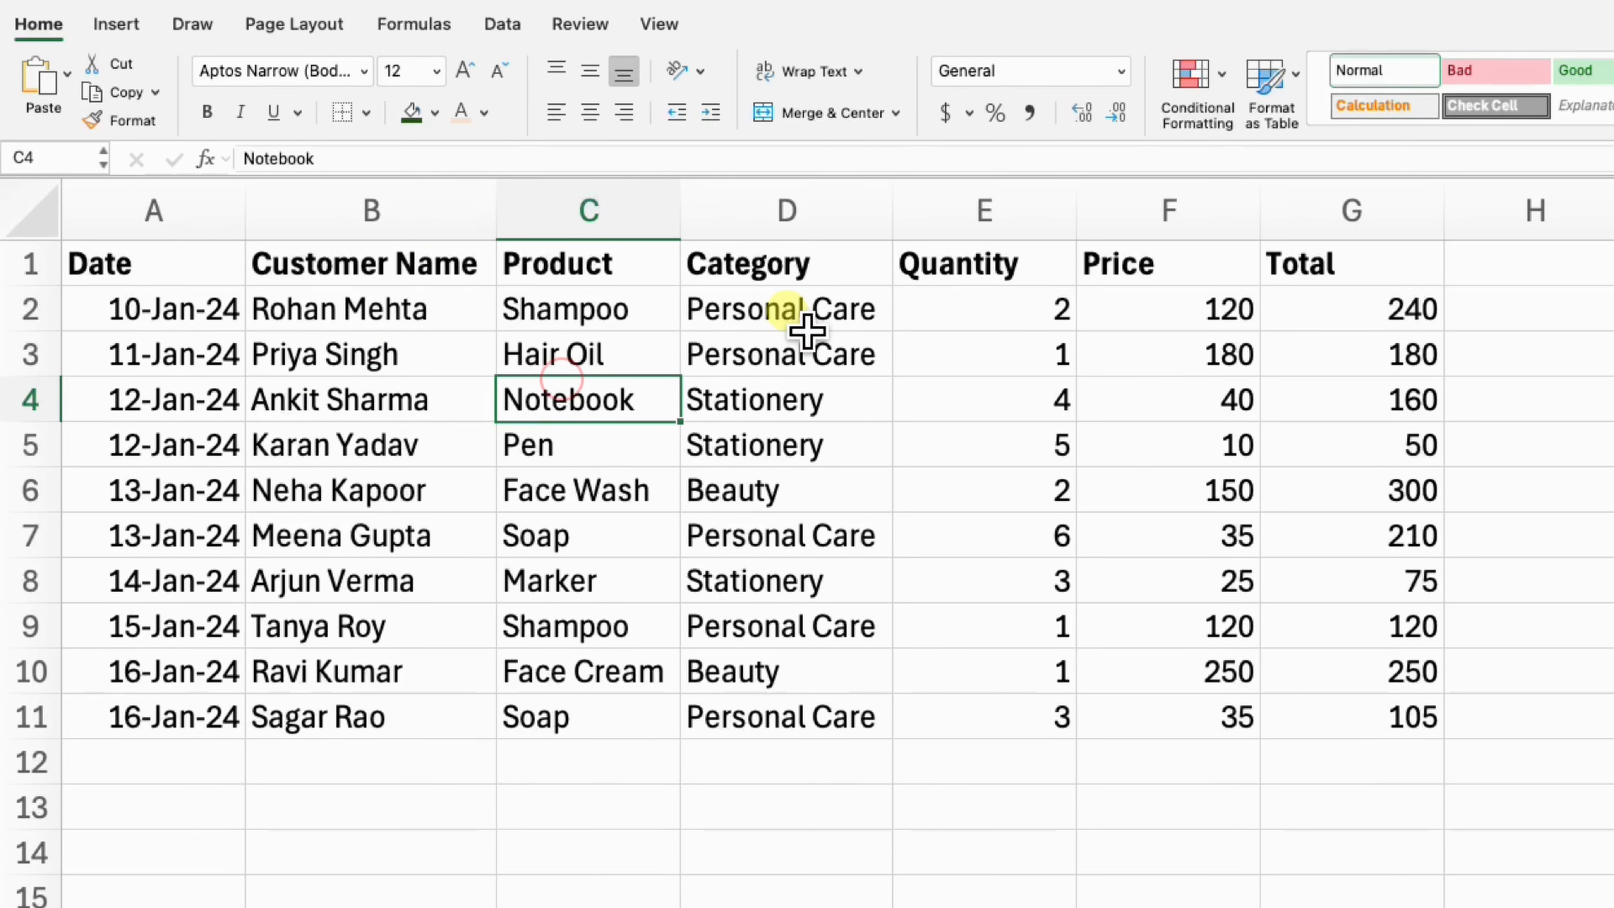
pyautogui.click(788, 309)
pyautogui.click(984, 315)
pyautogui.click(1169, 350)
pyautogui.click(1355, 351)
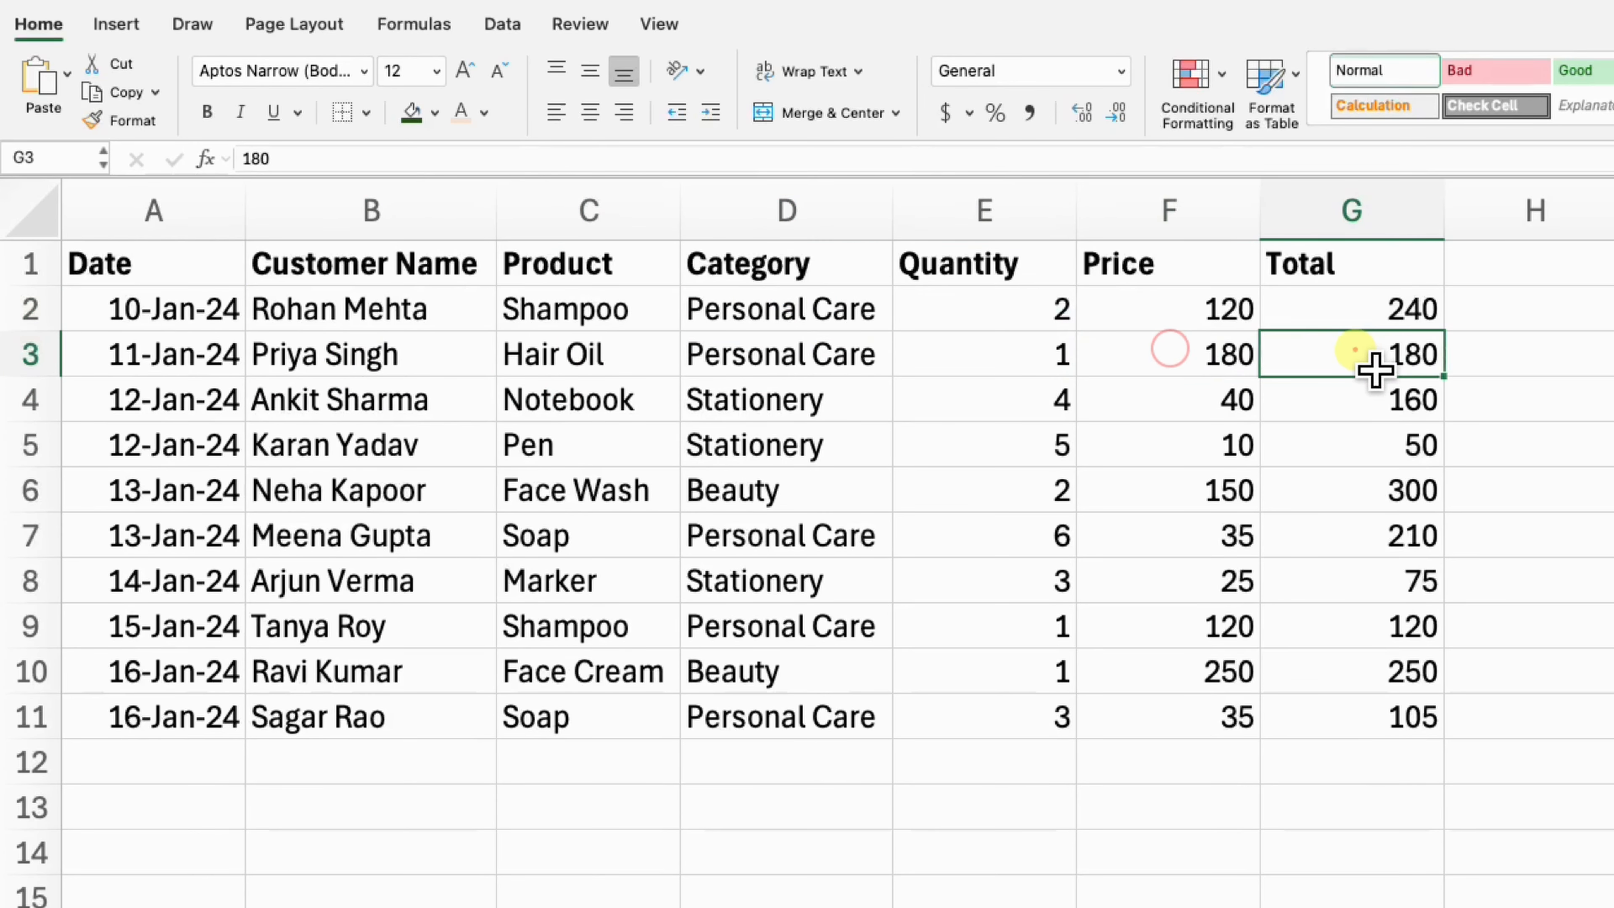
pyautogui.click(1304, 670)
pyautogui.moveTo(153, 280); pyautogui.dragTo(1334, 720)
pyautogui.click(1474, 737)
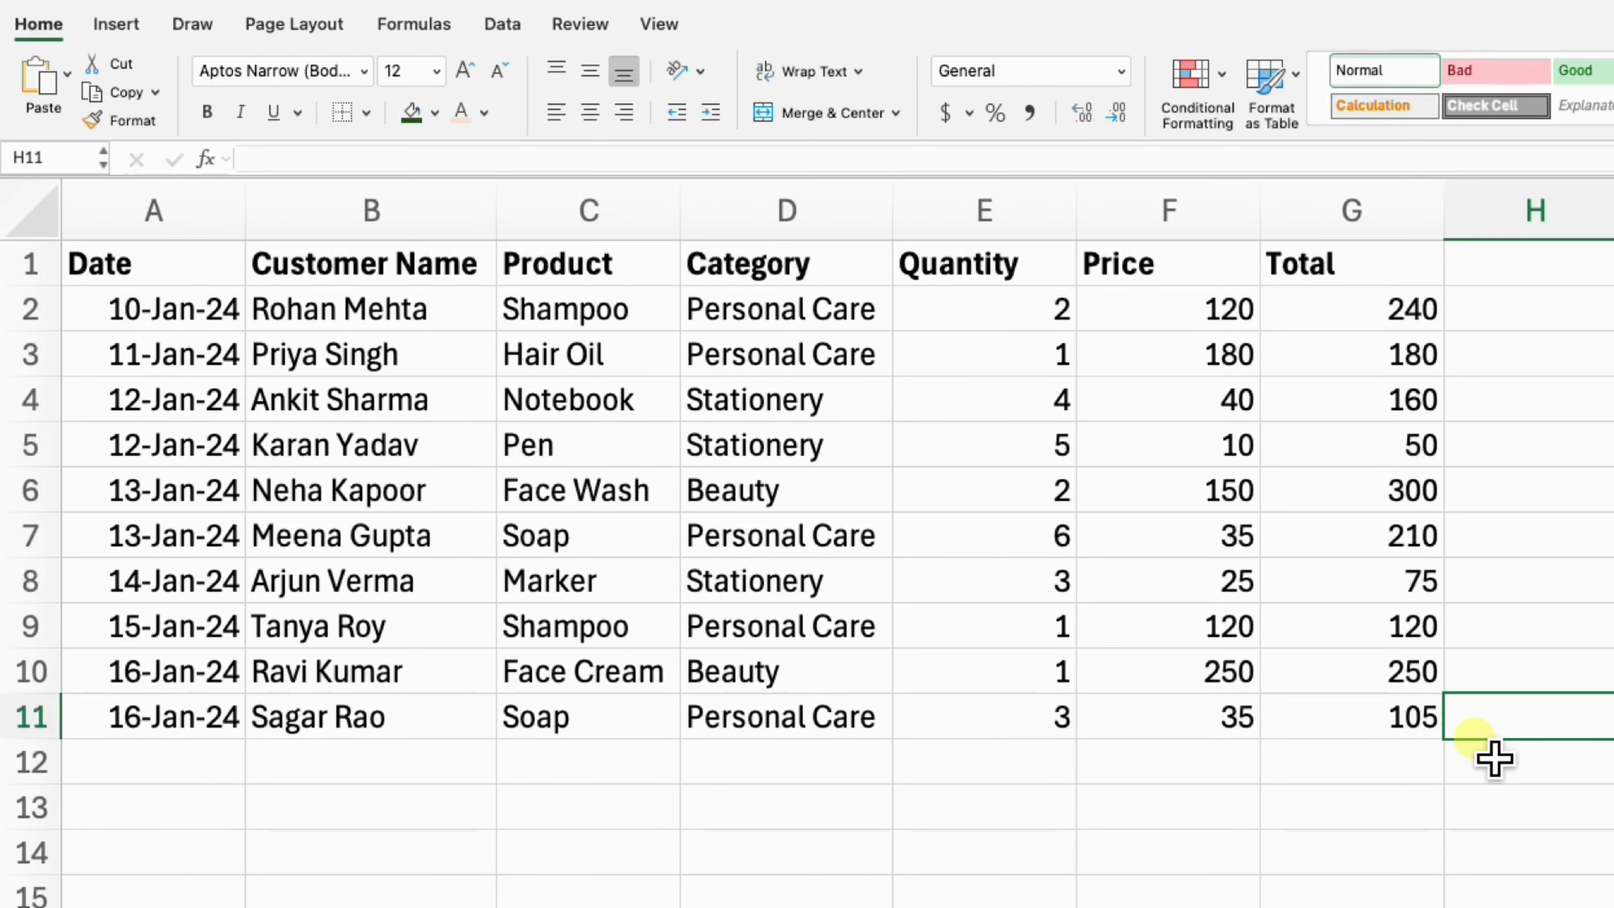
pyautogui.click(575, 416)
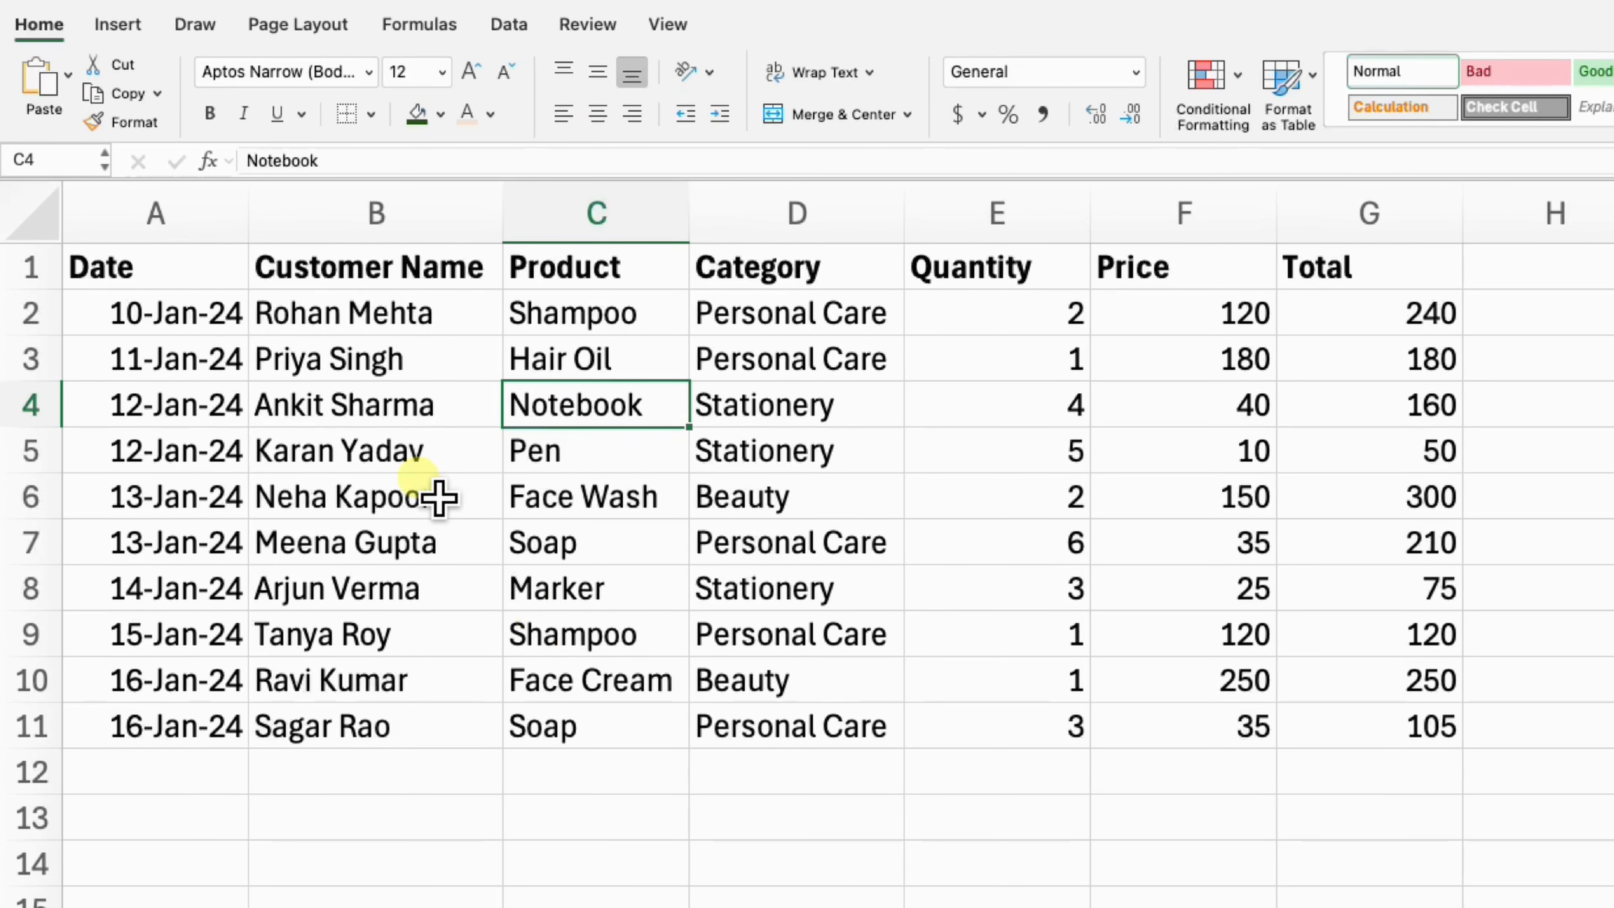
# Step: Start formatting the range A1:G11 as a table with the orange Light style that has a solid header row
pyautogui.moveTo(191, 273); pyautogui.dragTo(1328, 750)
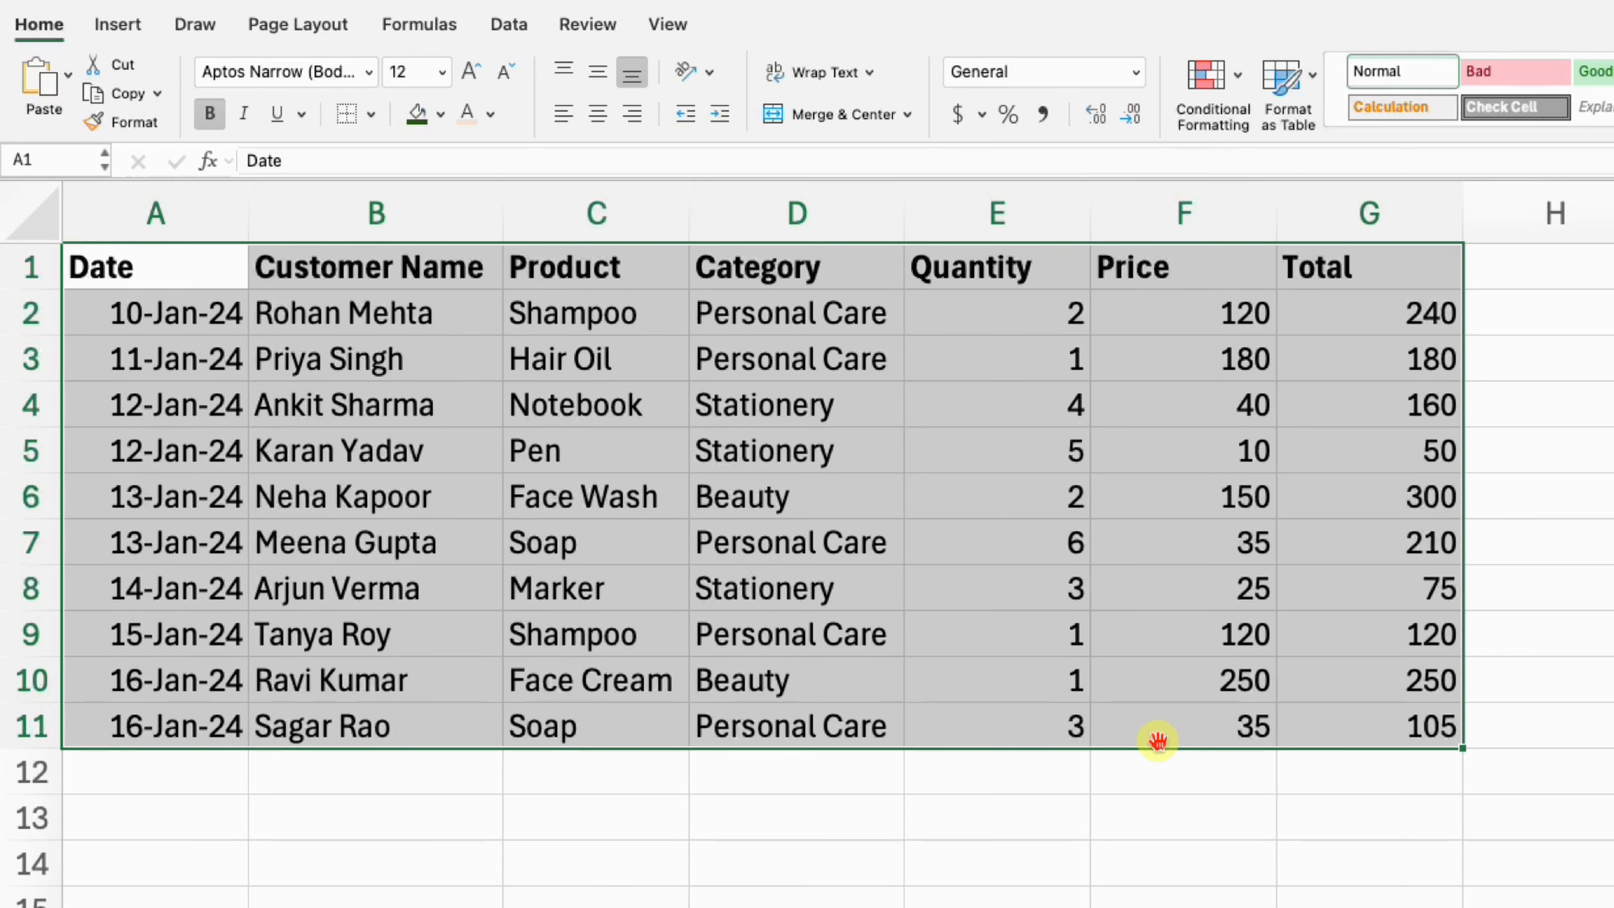
pyautogui.doubleClick(29, 25)
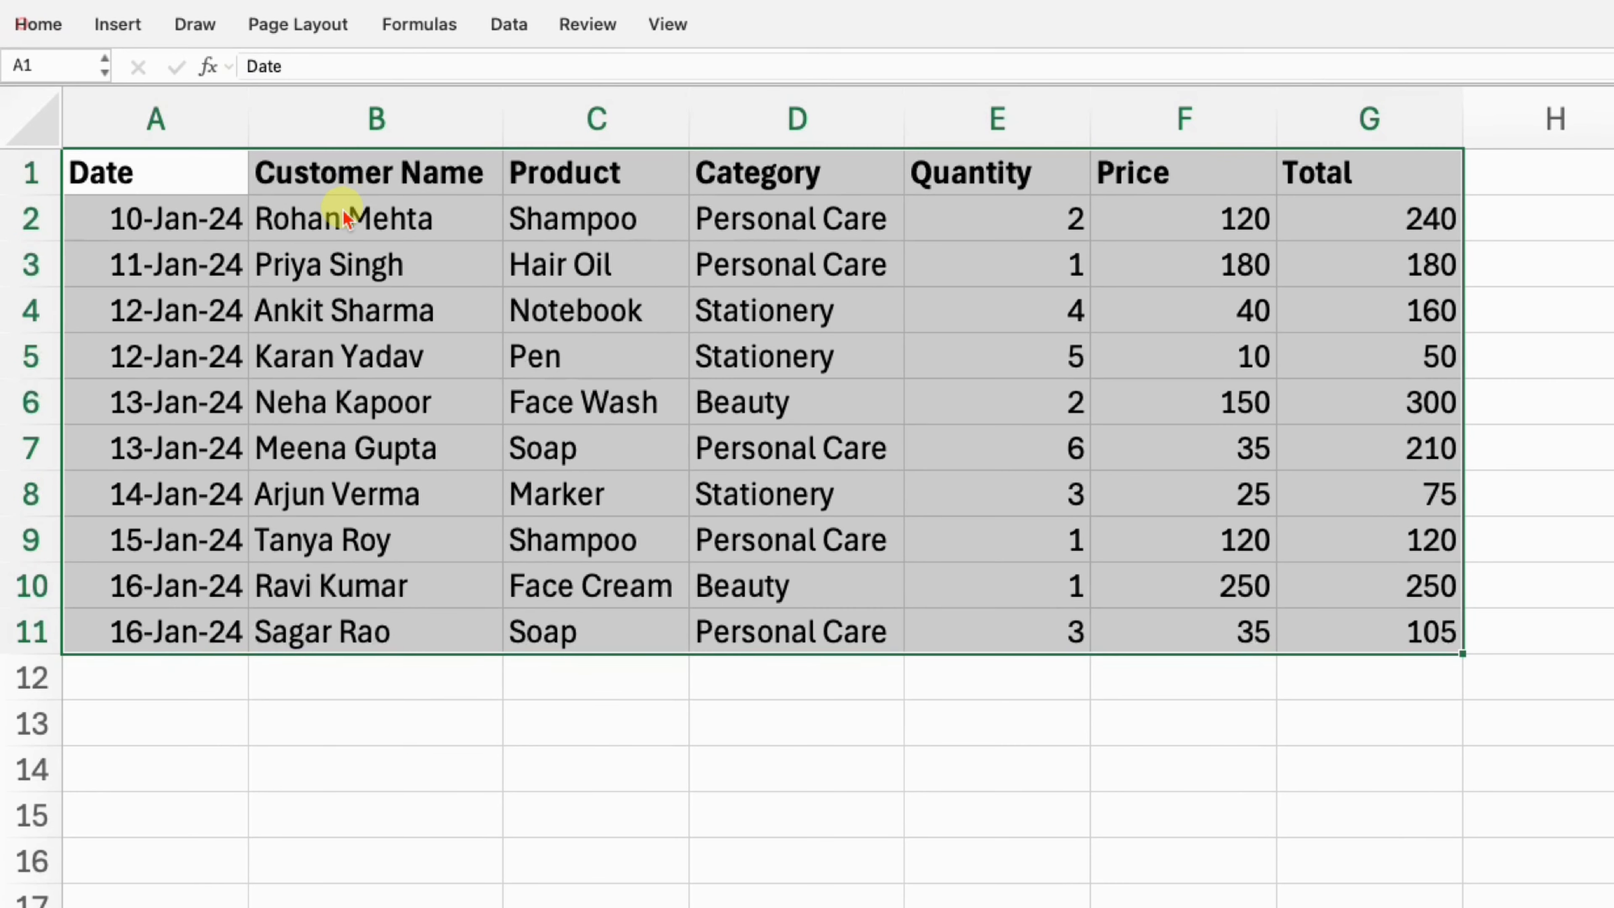
pyautogui.click(55, 24)
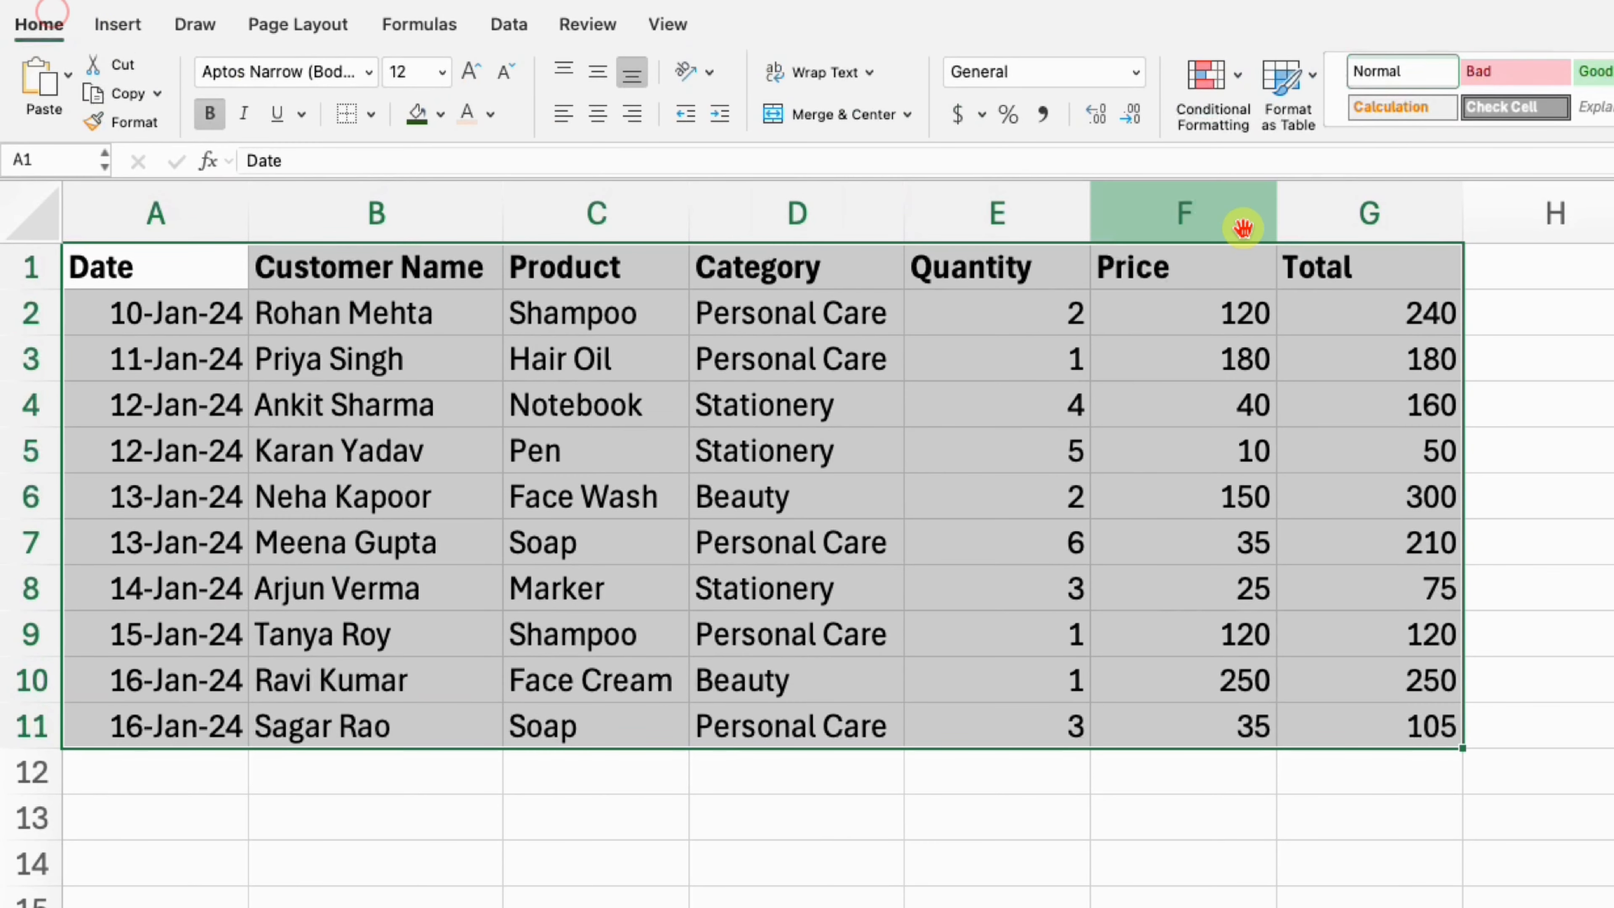
pyautogui.click(1286, 121)
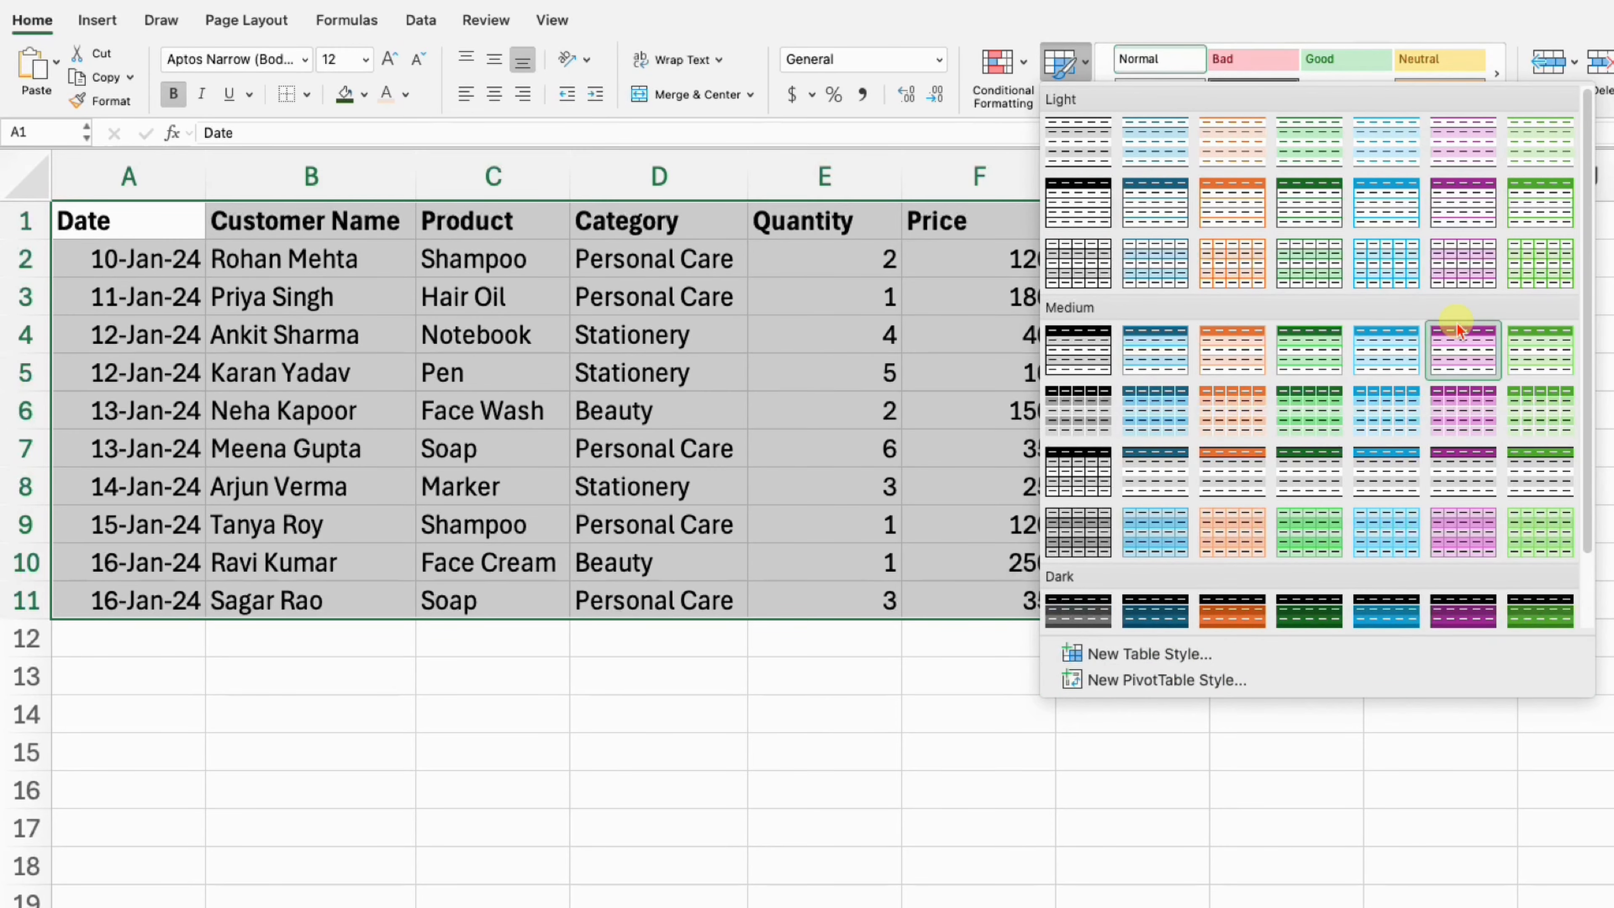
pyautogui.click(1086, 77)
pyautogui.click(1087, 77)
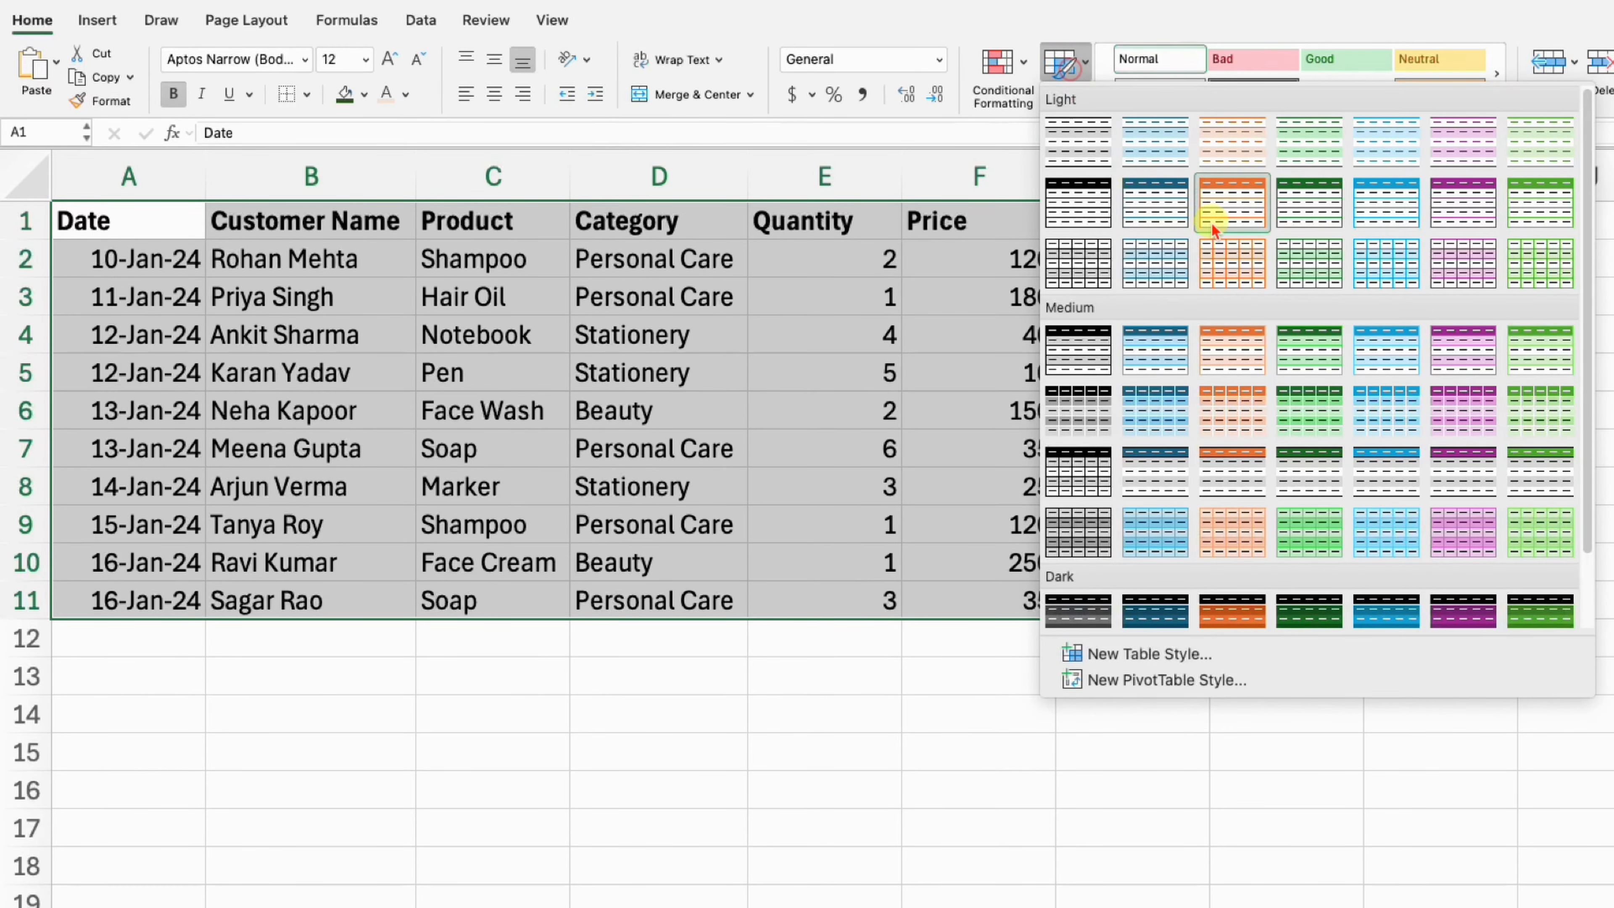
pyautogui.click(1233, 219)
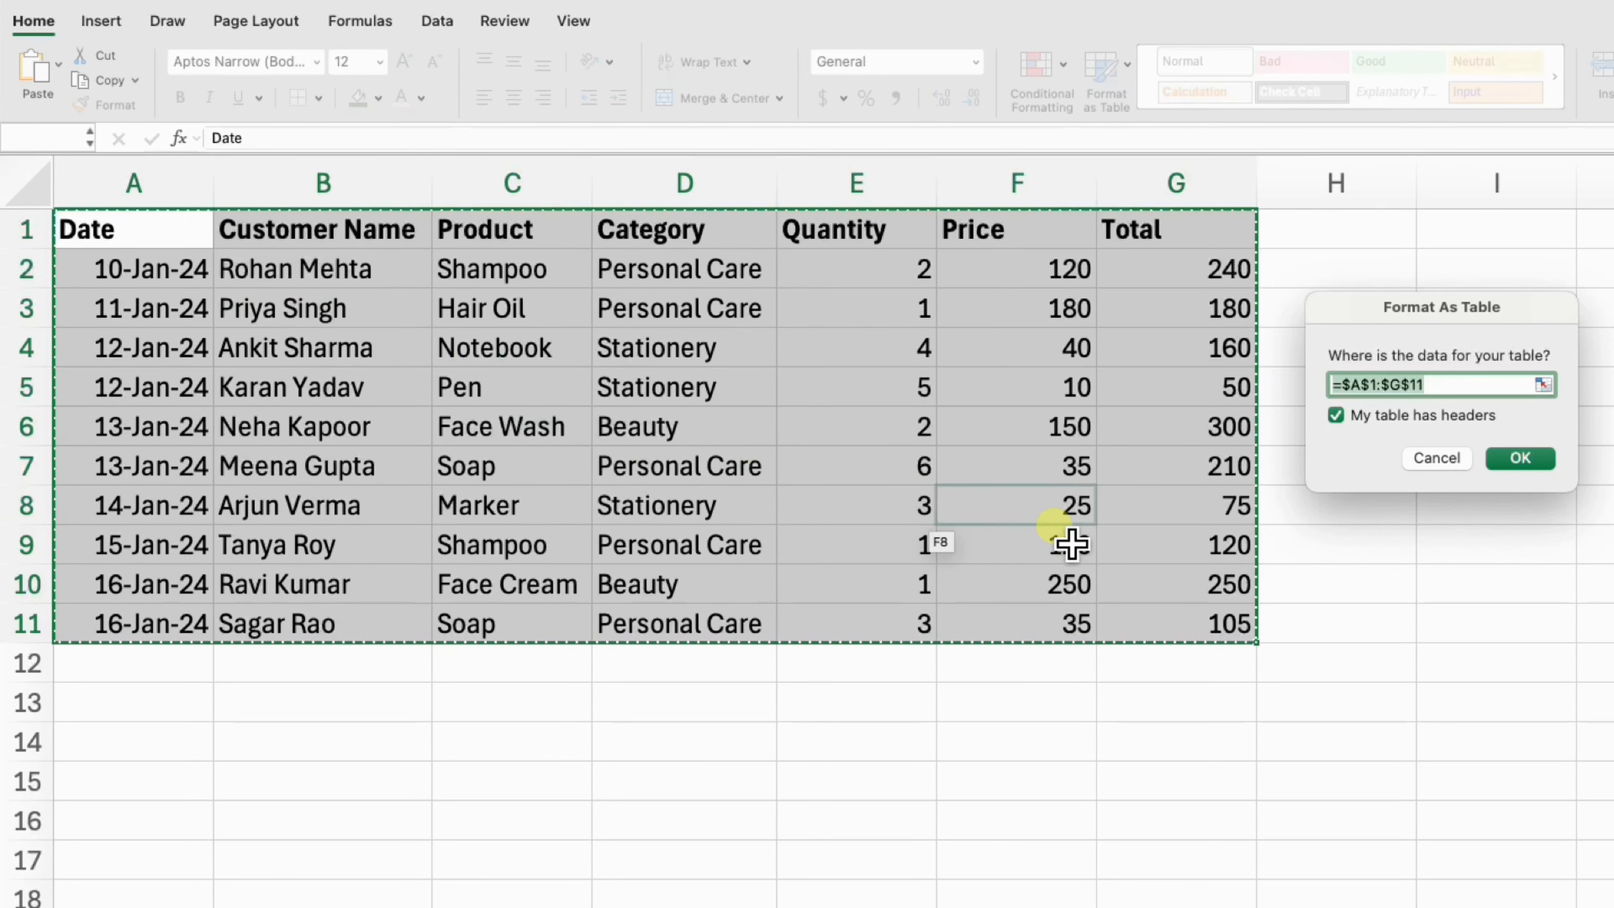
# Step: Respecify the table's data range as $A$1:$G$11 and create the table with headers
pyautogui.tripleClick(1434, 380)
pyautogui.press('BackSpace')
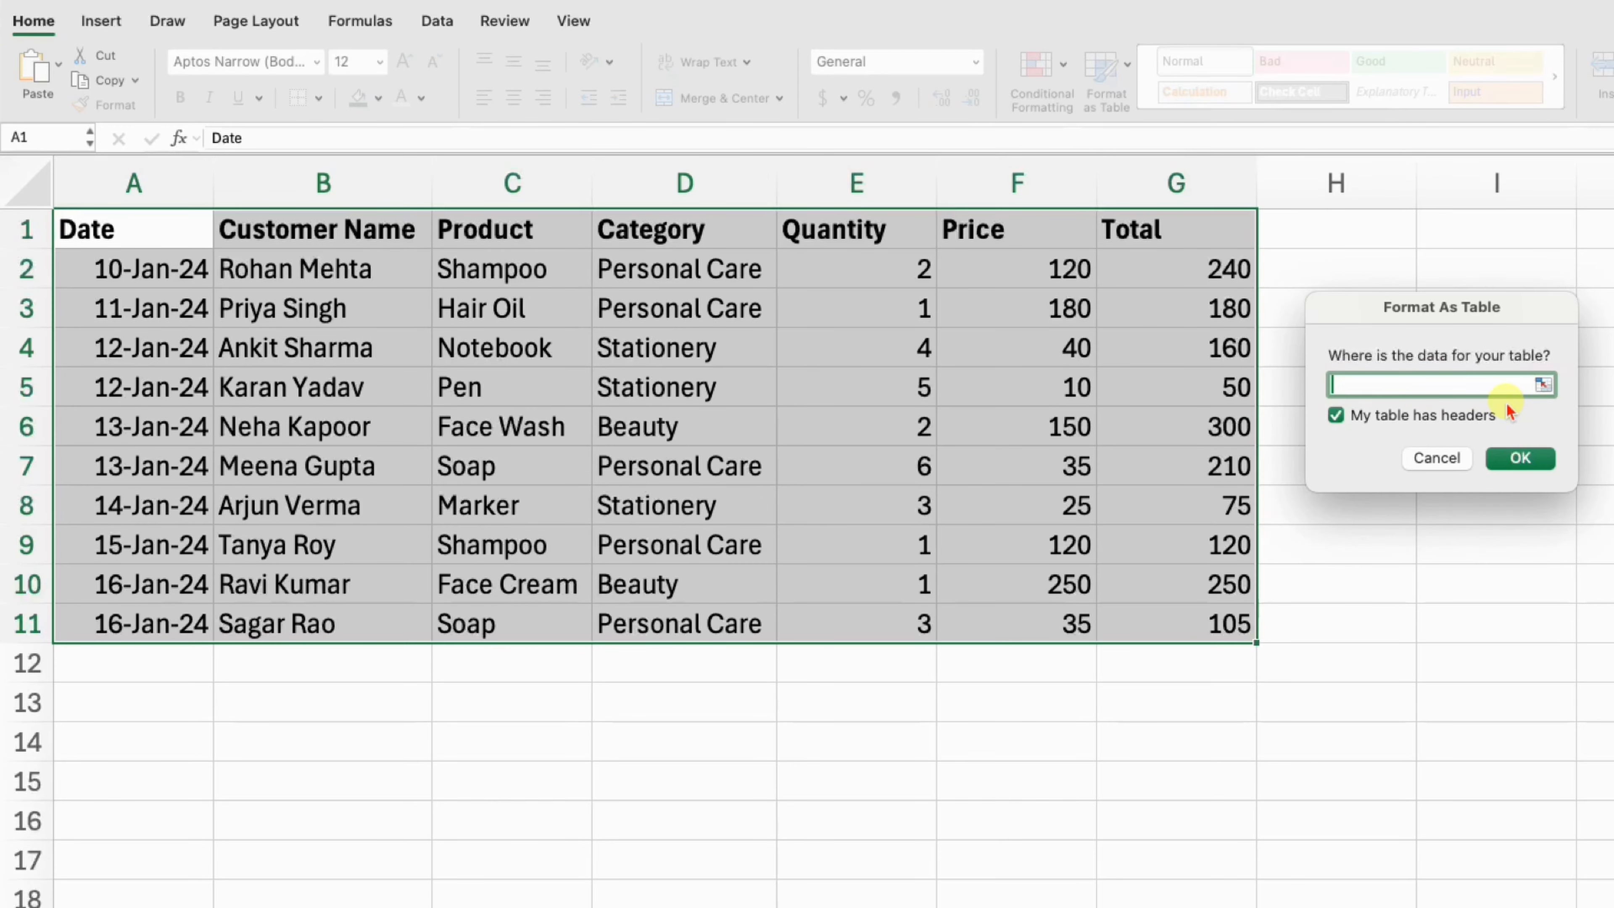
pyautogui.click(1542, 386)
pyautogui.click(117, 233)
pyautogui.moveTo(116, 233); pyautogui.dragTo(1239, 626)
pyautogui.click(1565, 305)
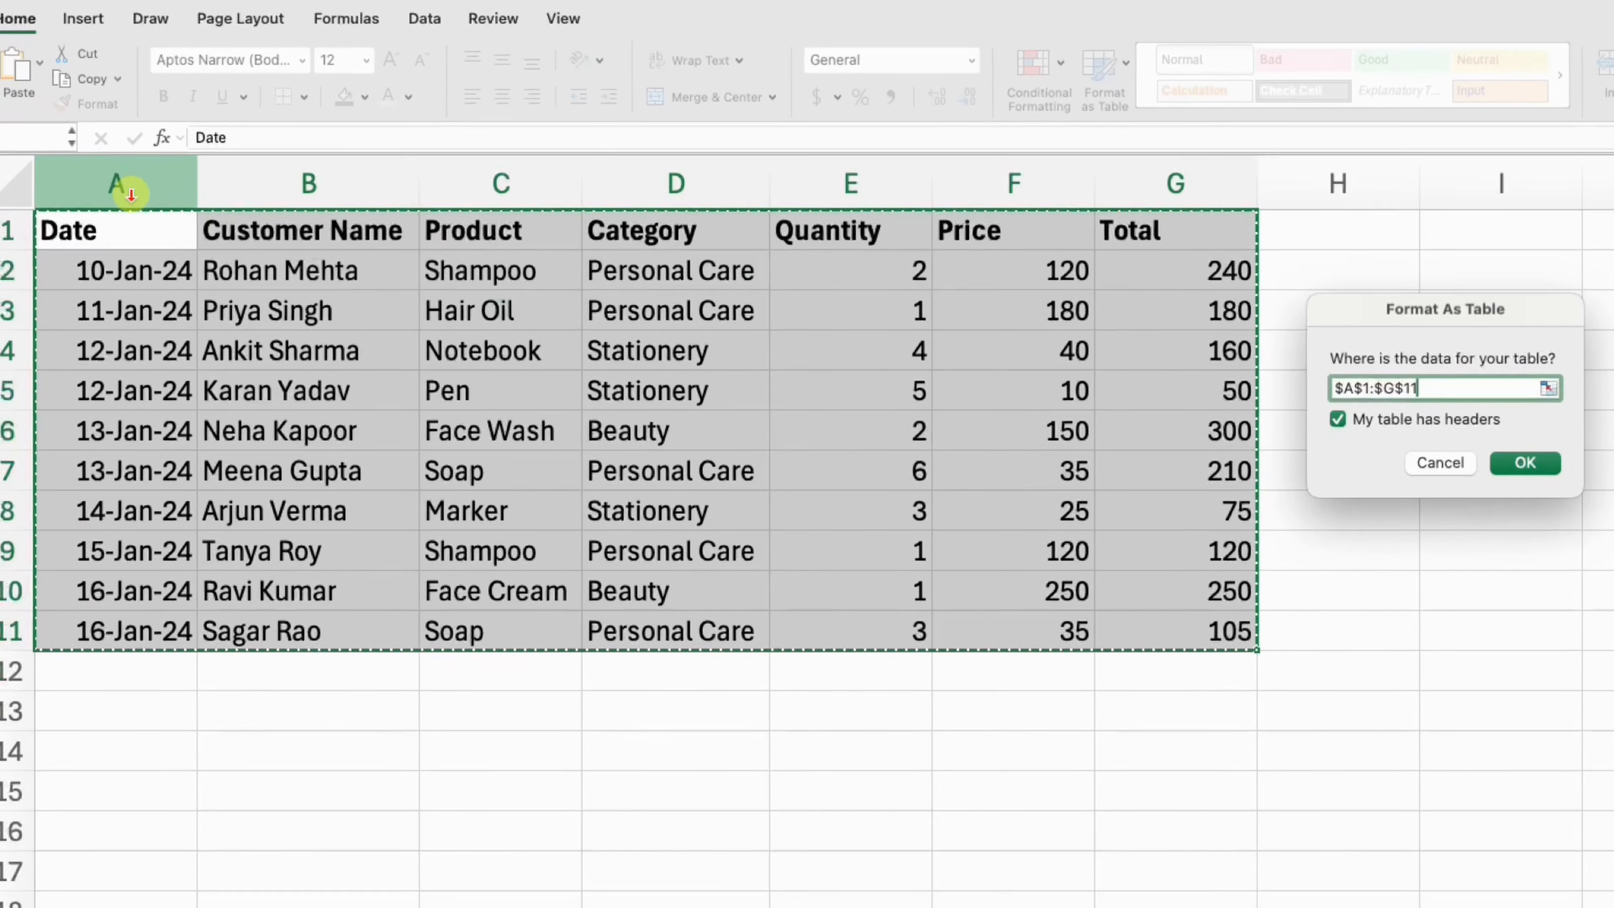
pyautogui.click(1531, 463)
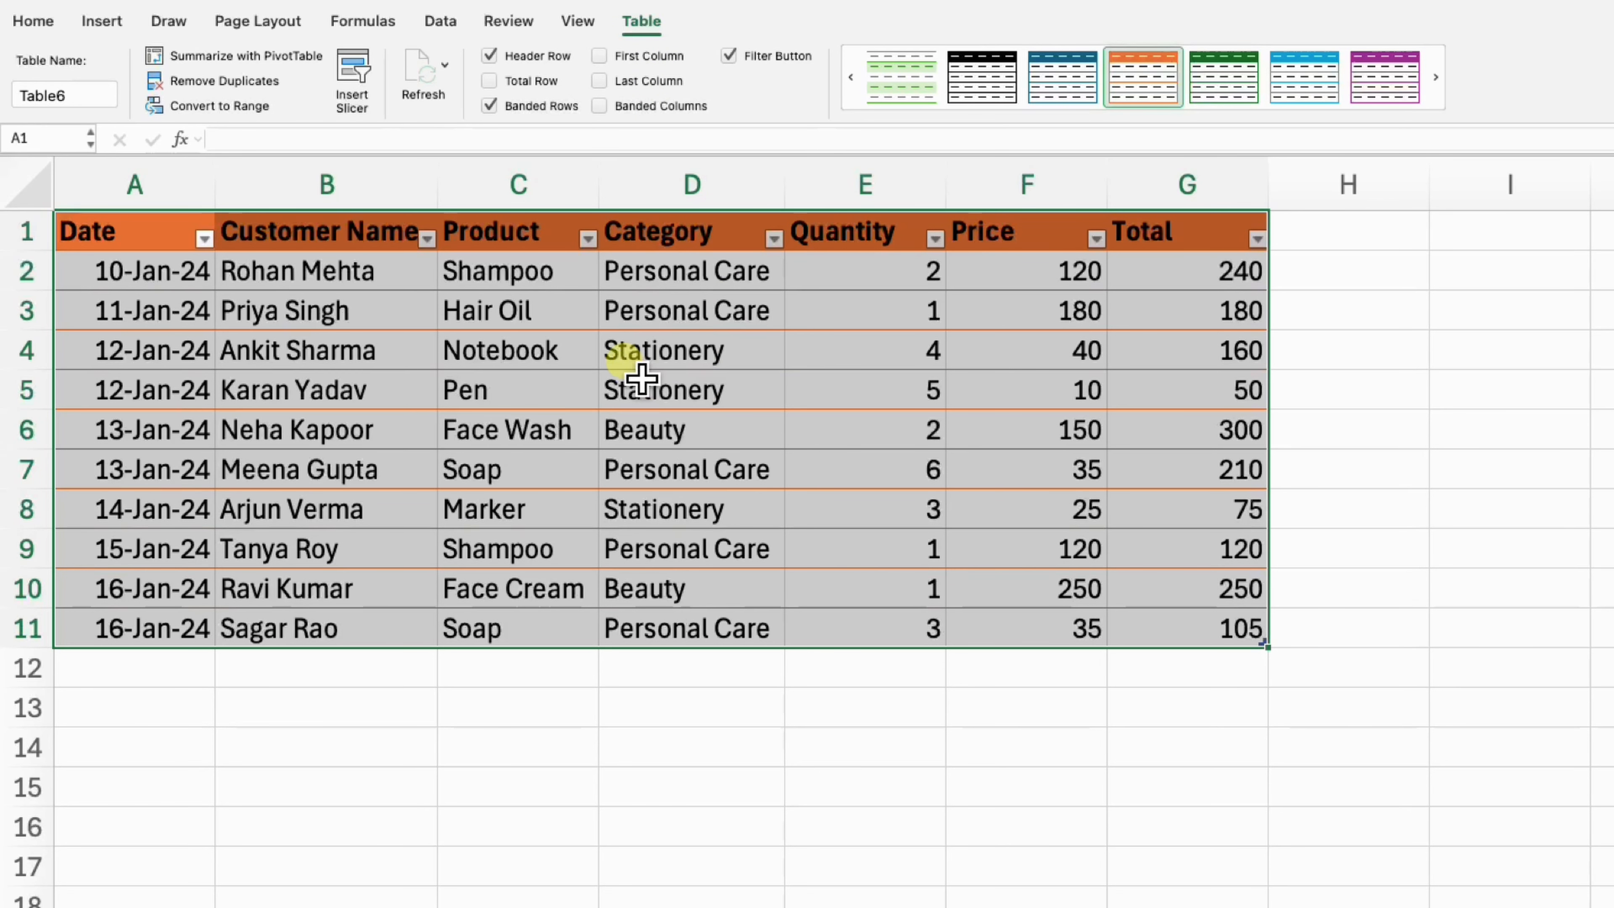
# Step: Check the orange table on the sheet, and undo the table formatting
pyautogui.click(1602, 668)
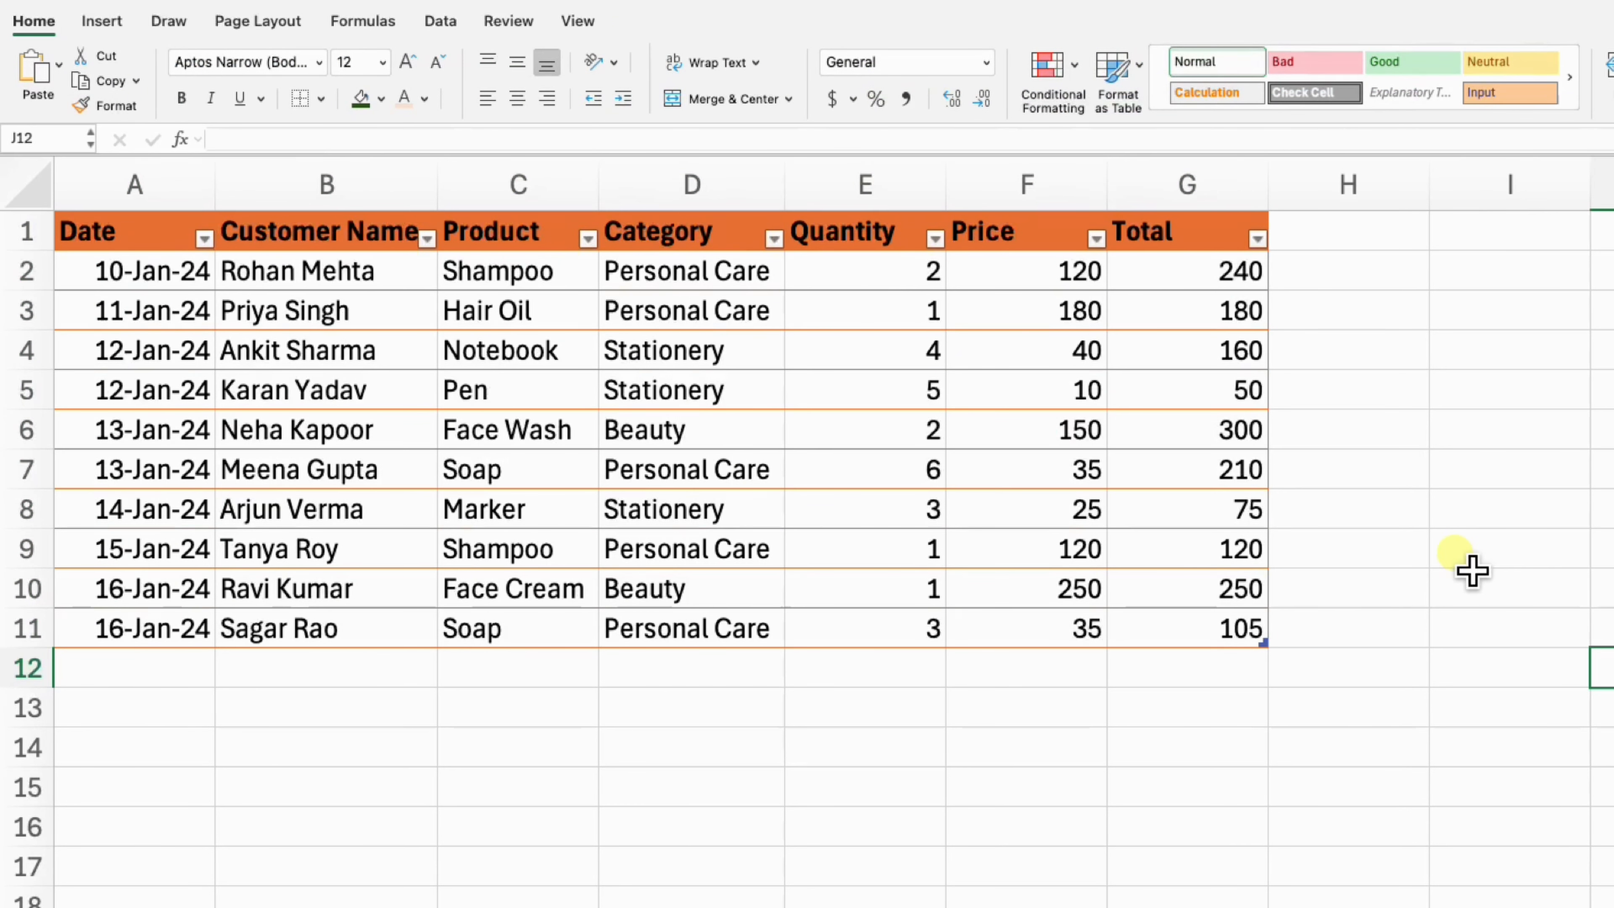
pyautogui.click(1063, 469)
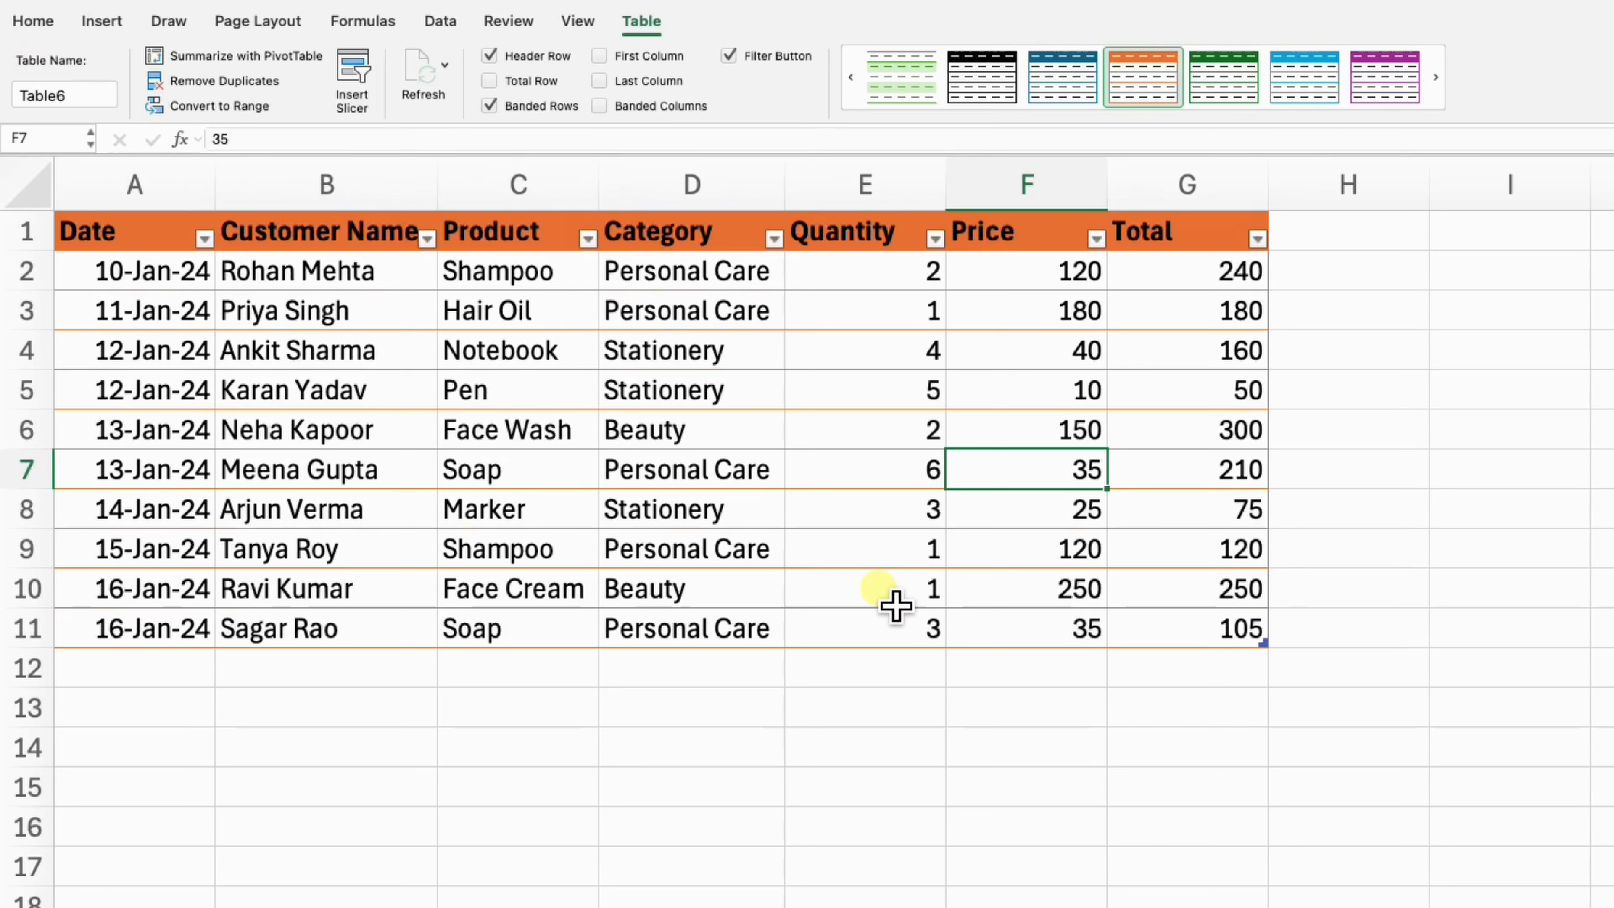
pyautogui.click(975, 749)
pyautogui.press('super+z')
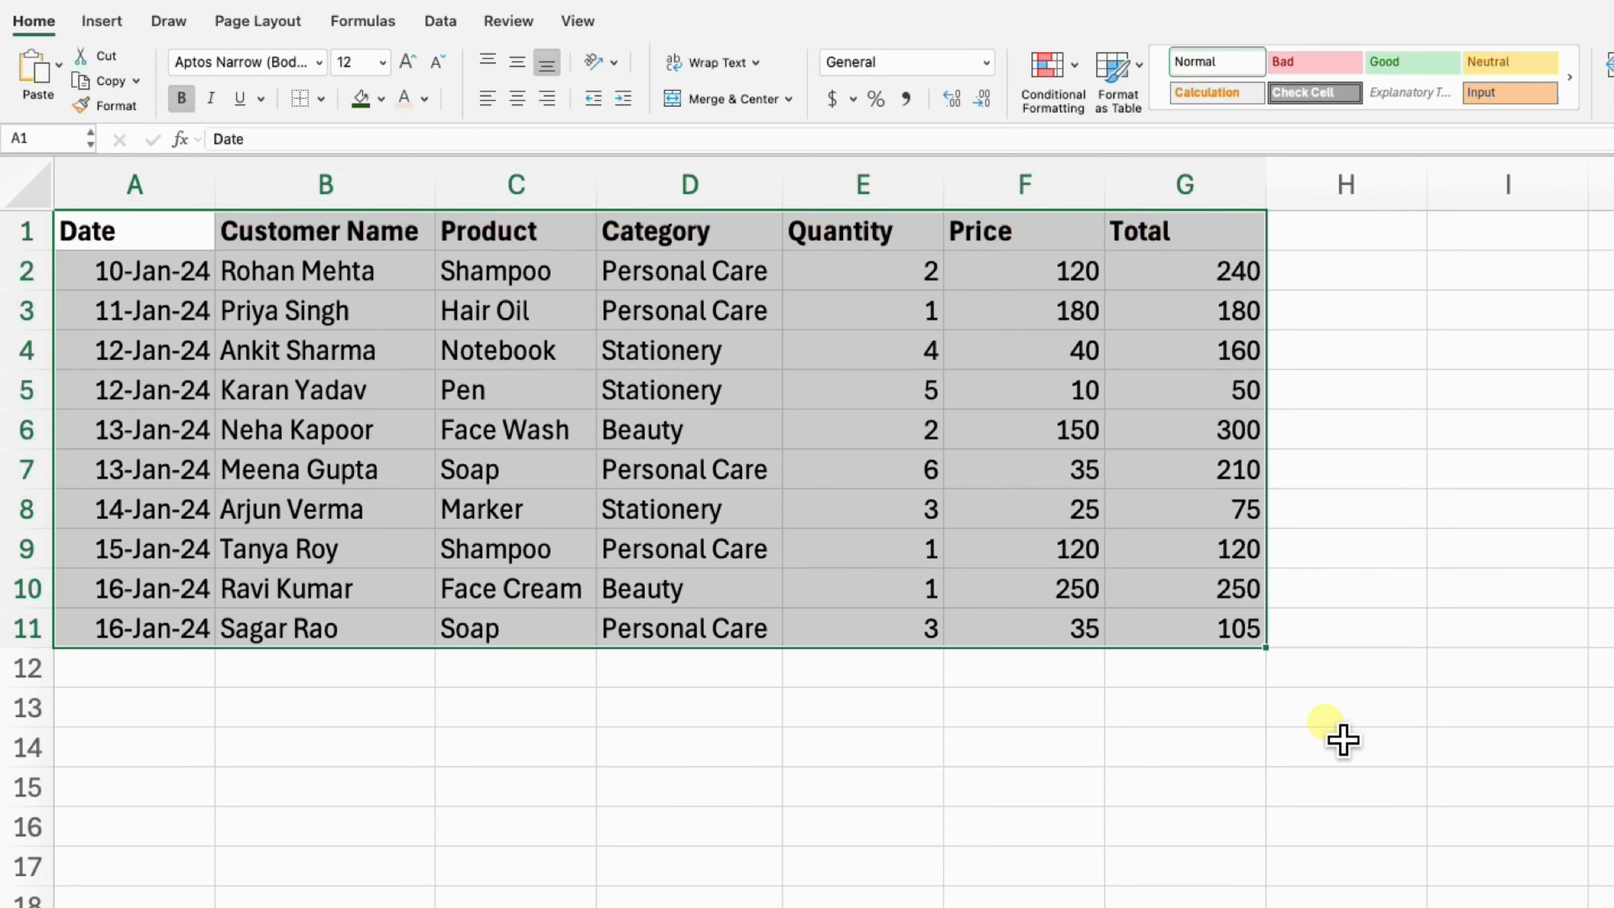
# Step: Create a table from the range $A$1:$G$11, treating the first row as headers
pyautogui.click(1341, 718)
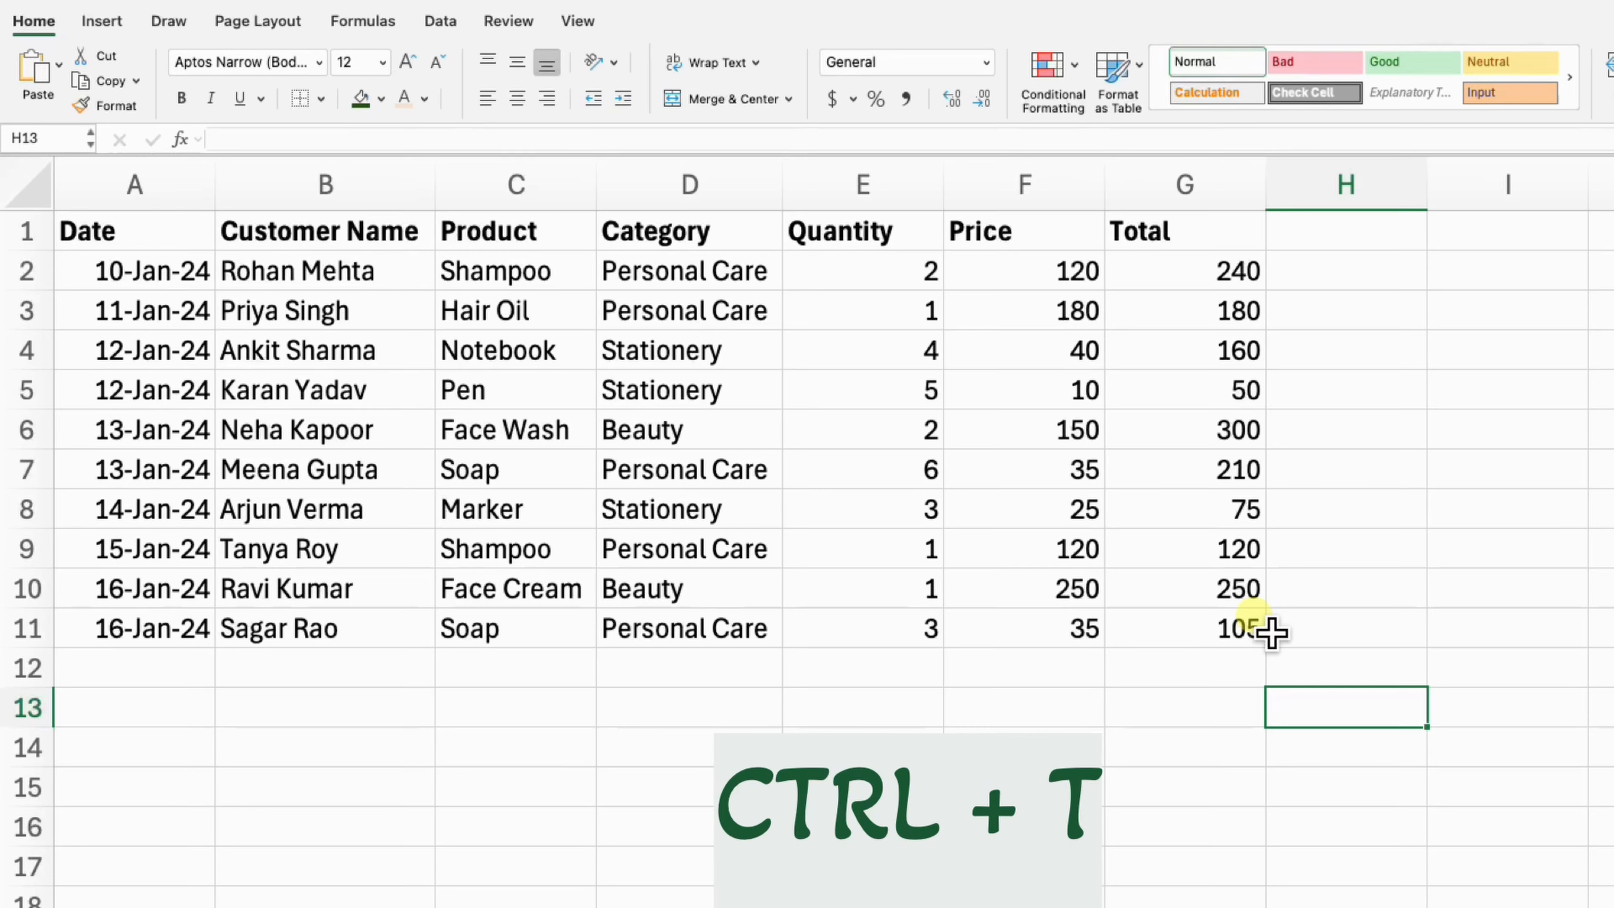
pyautogui.hotkey('ctrl', 't')
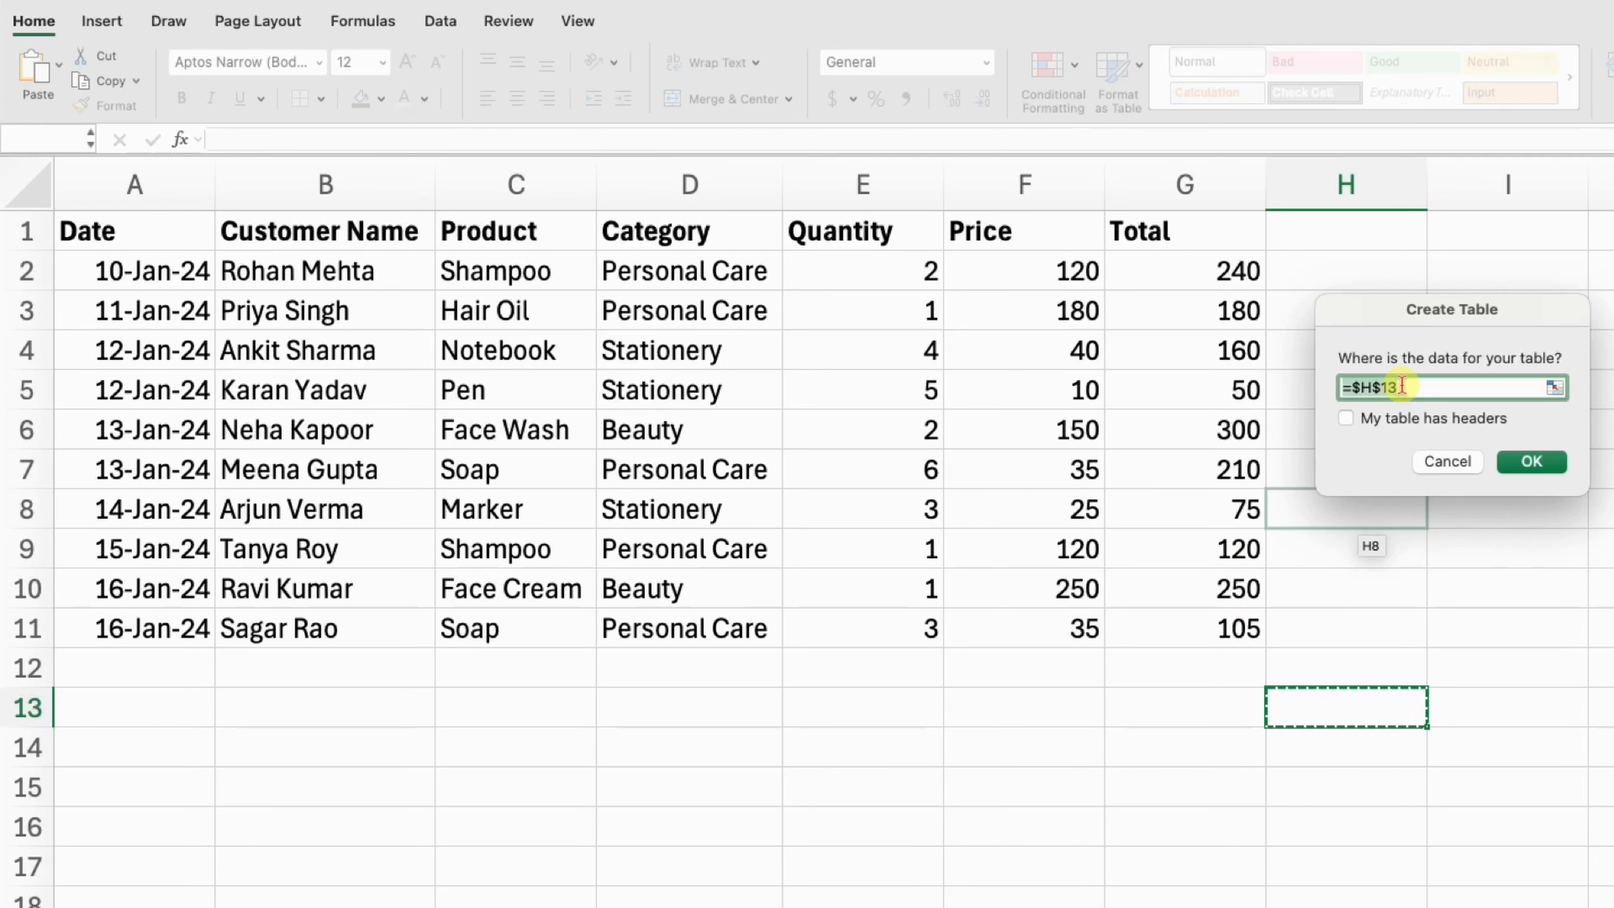
pyautogui.moveTo(127, 229); pyautogui.dragTo(1193, 634)
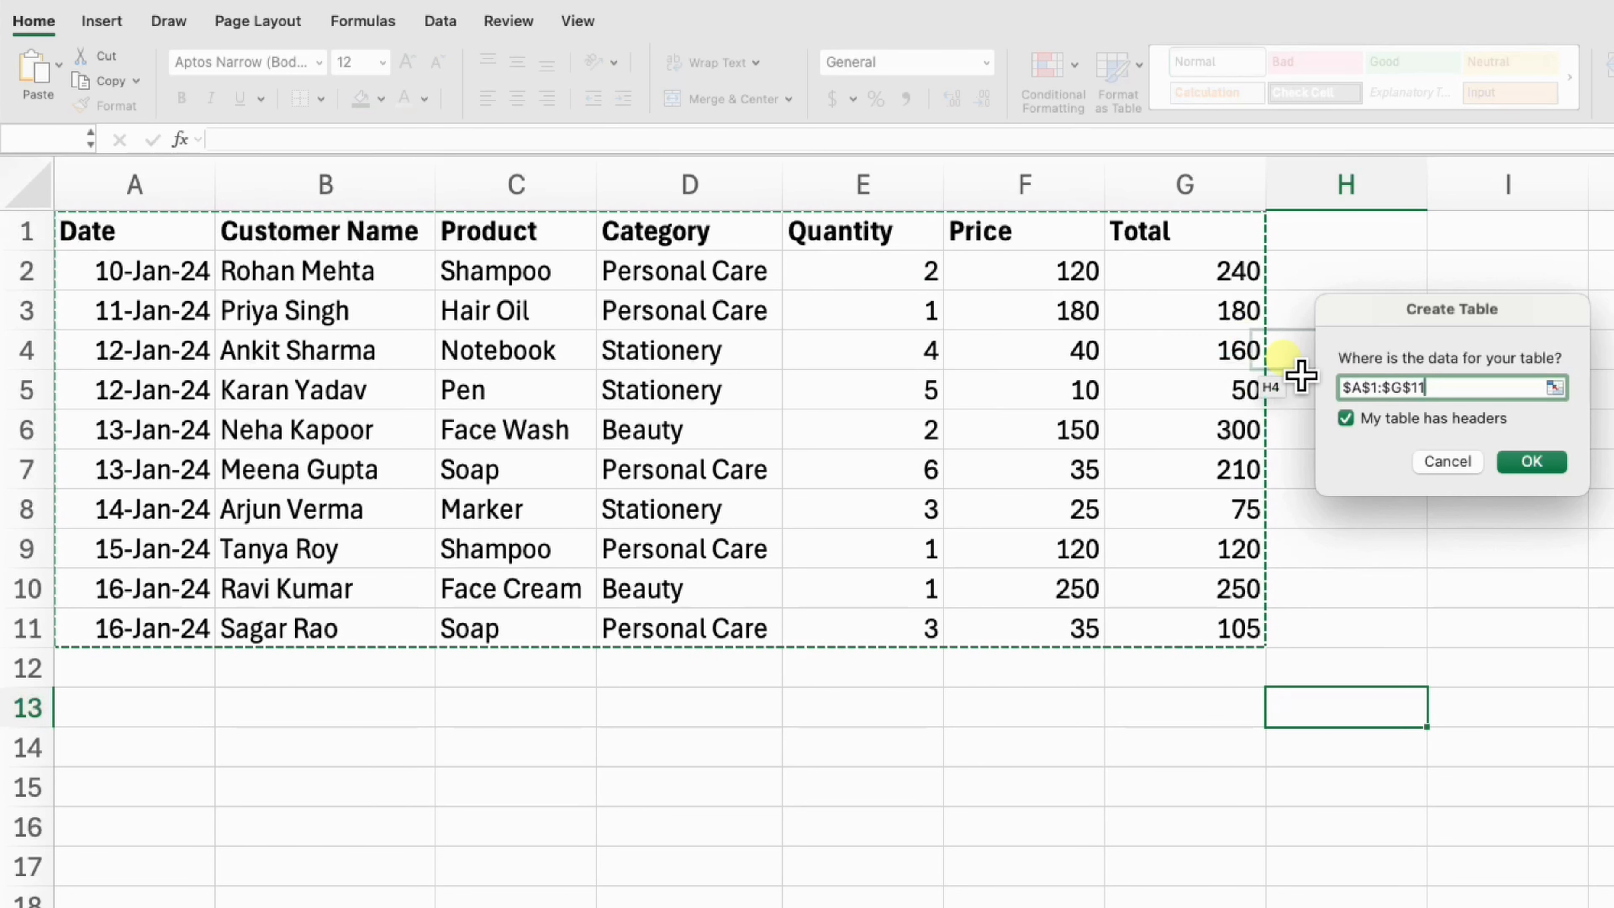
pyautogui.click(1528, 461)
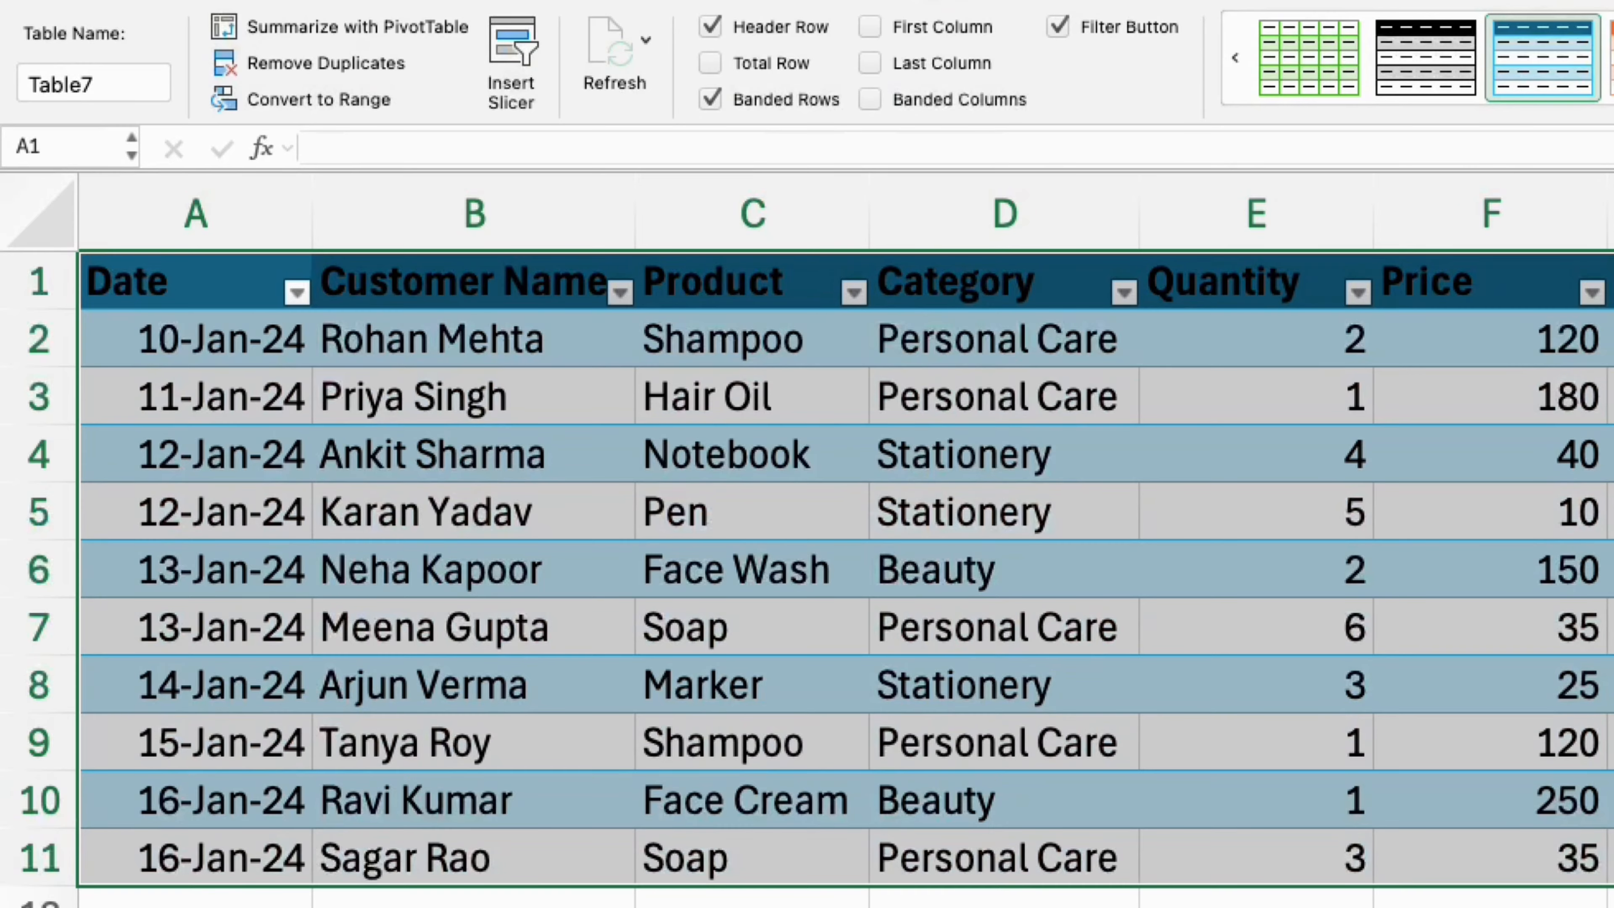
# Step: Look over the new table and view the sort and filter options of the Customer Name column
pyautogui.click(1154, 696)
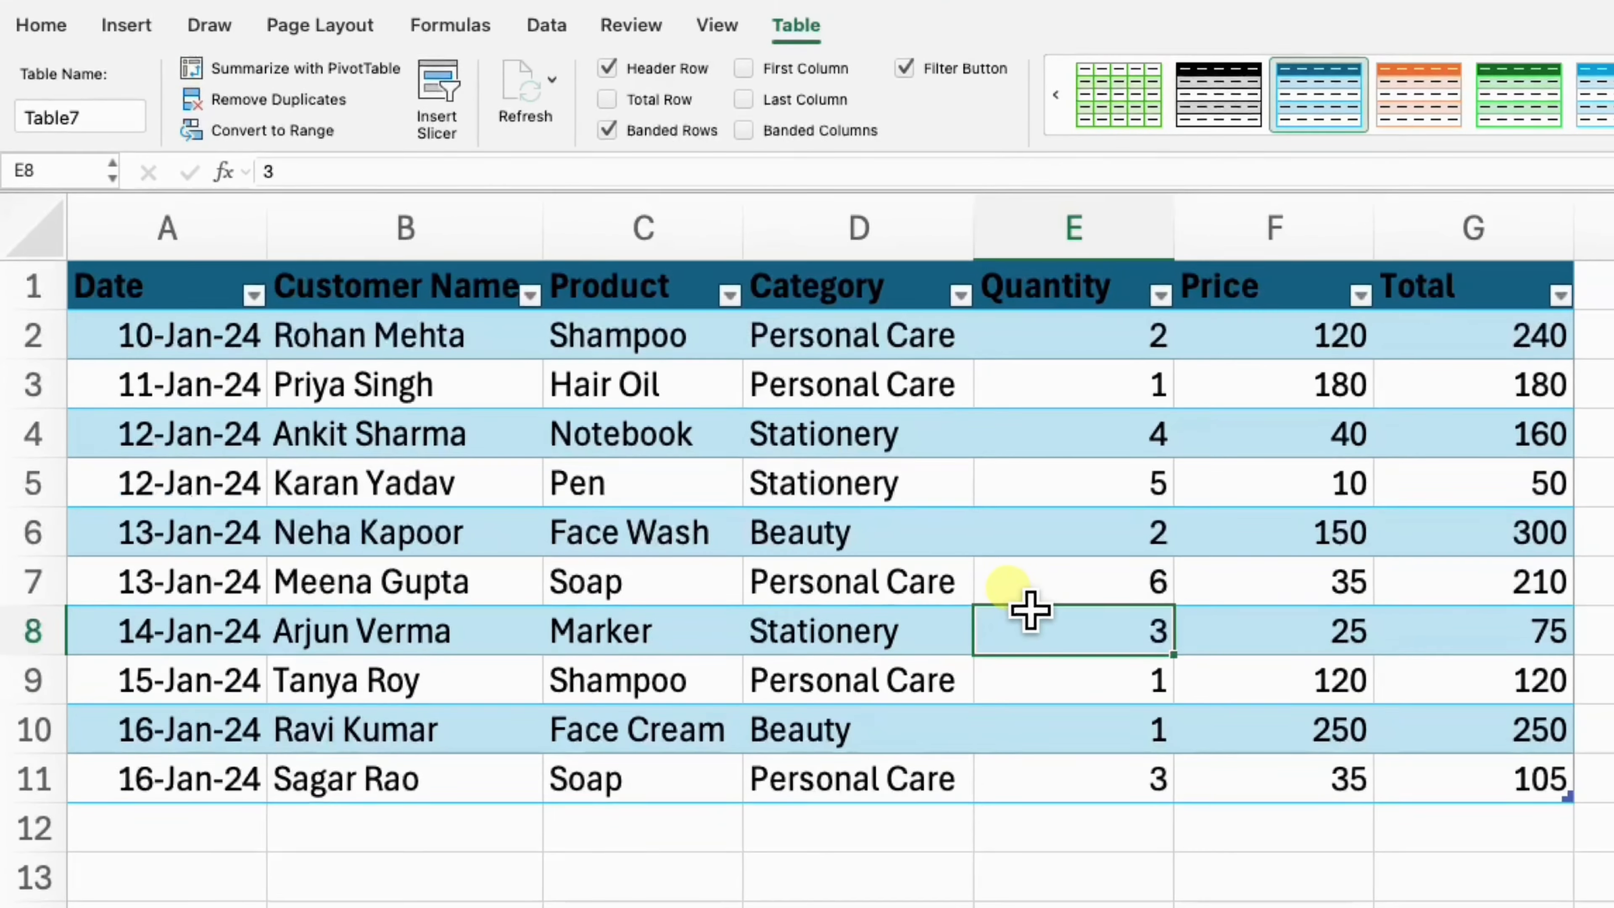
pyautogui.moveTo(155, 297)
pyautogui.mouseDown()
pyautogui.moveTo(257, 382)
pyautogui.moveTo(1381, 796)
pyautogui.moveTo(1418, 775)
pyautogui.mouseUp()
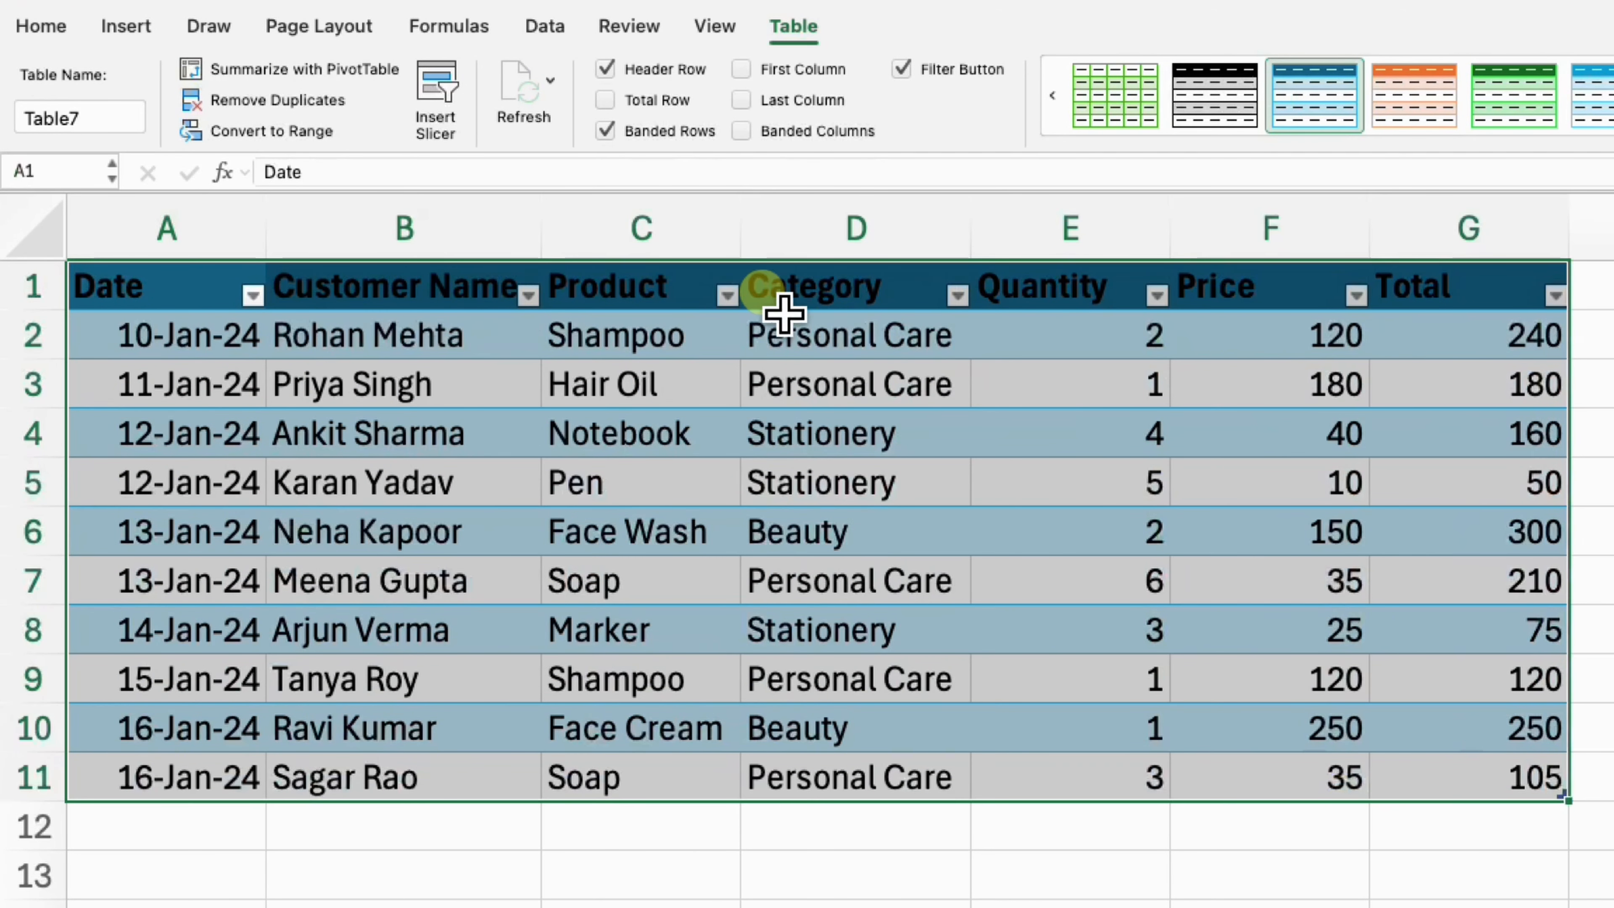
pyautogui.click(529, 295)
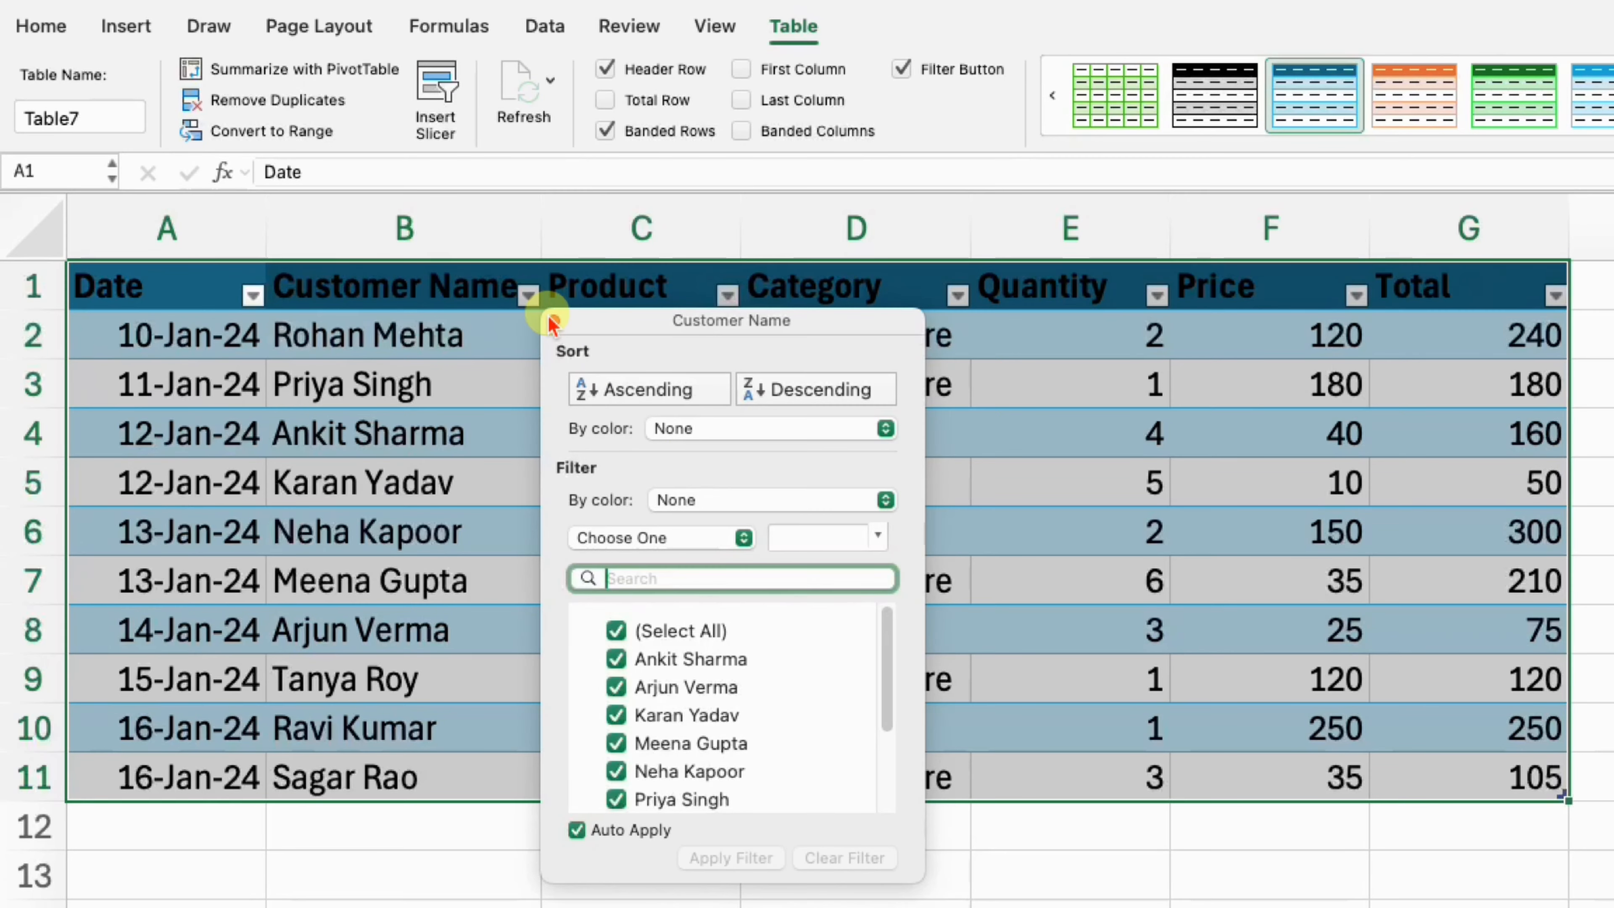
pyautogui.click(1041, 597)
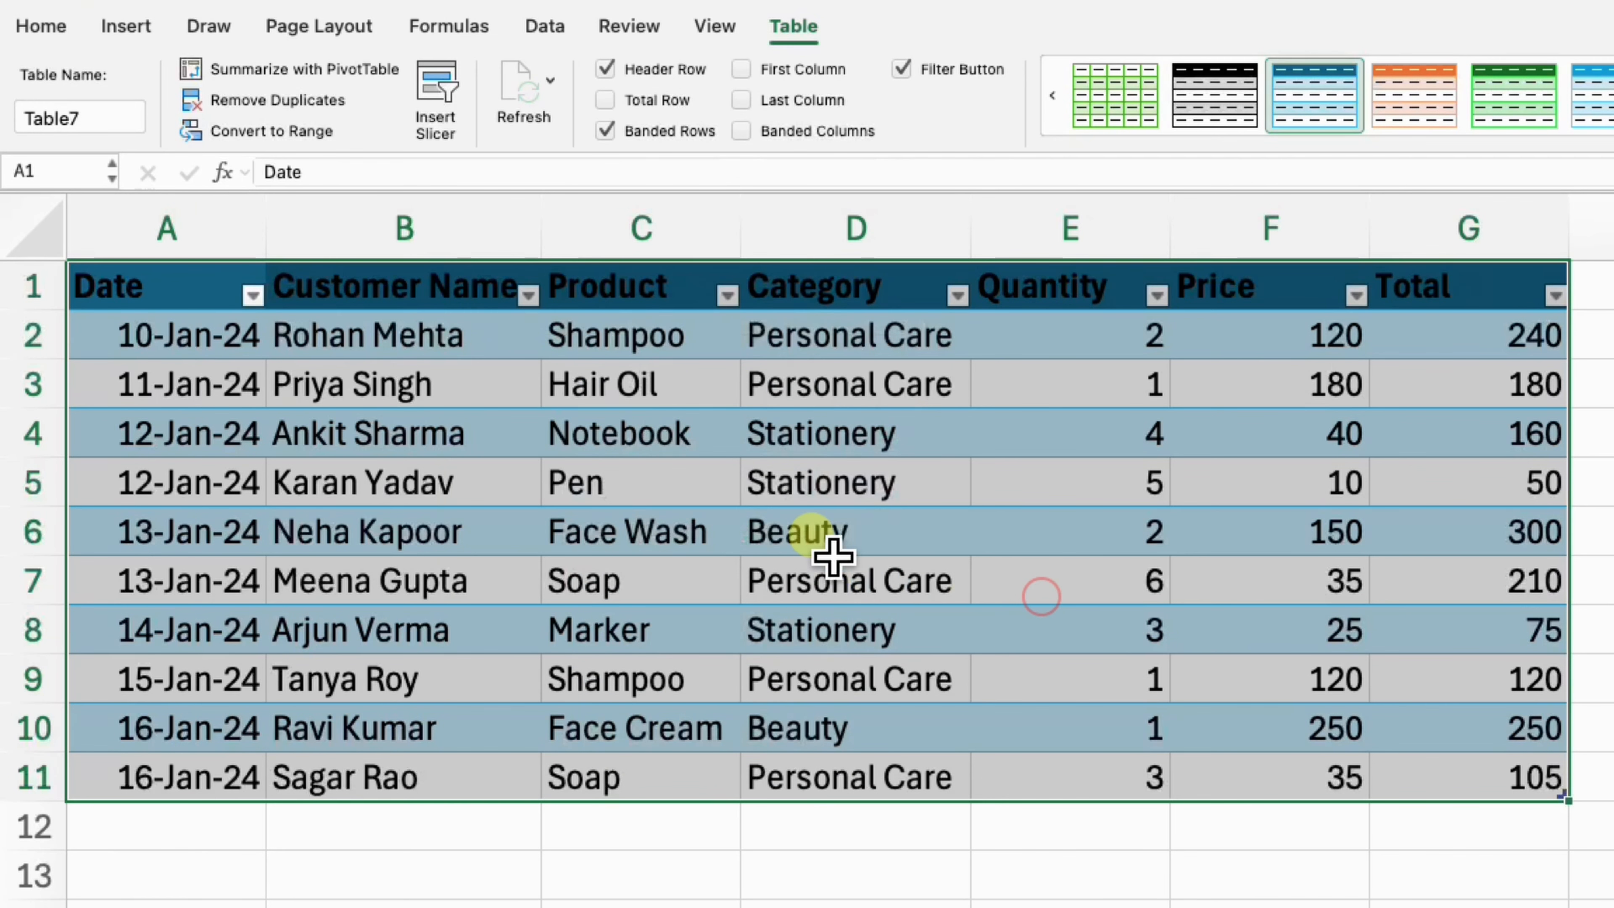
# Step: Summarize the table with a PivotTable placed on a new worksheet
pyautogui.click(811, 533)
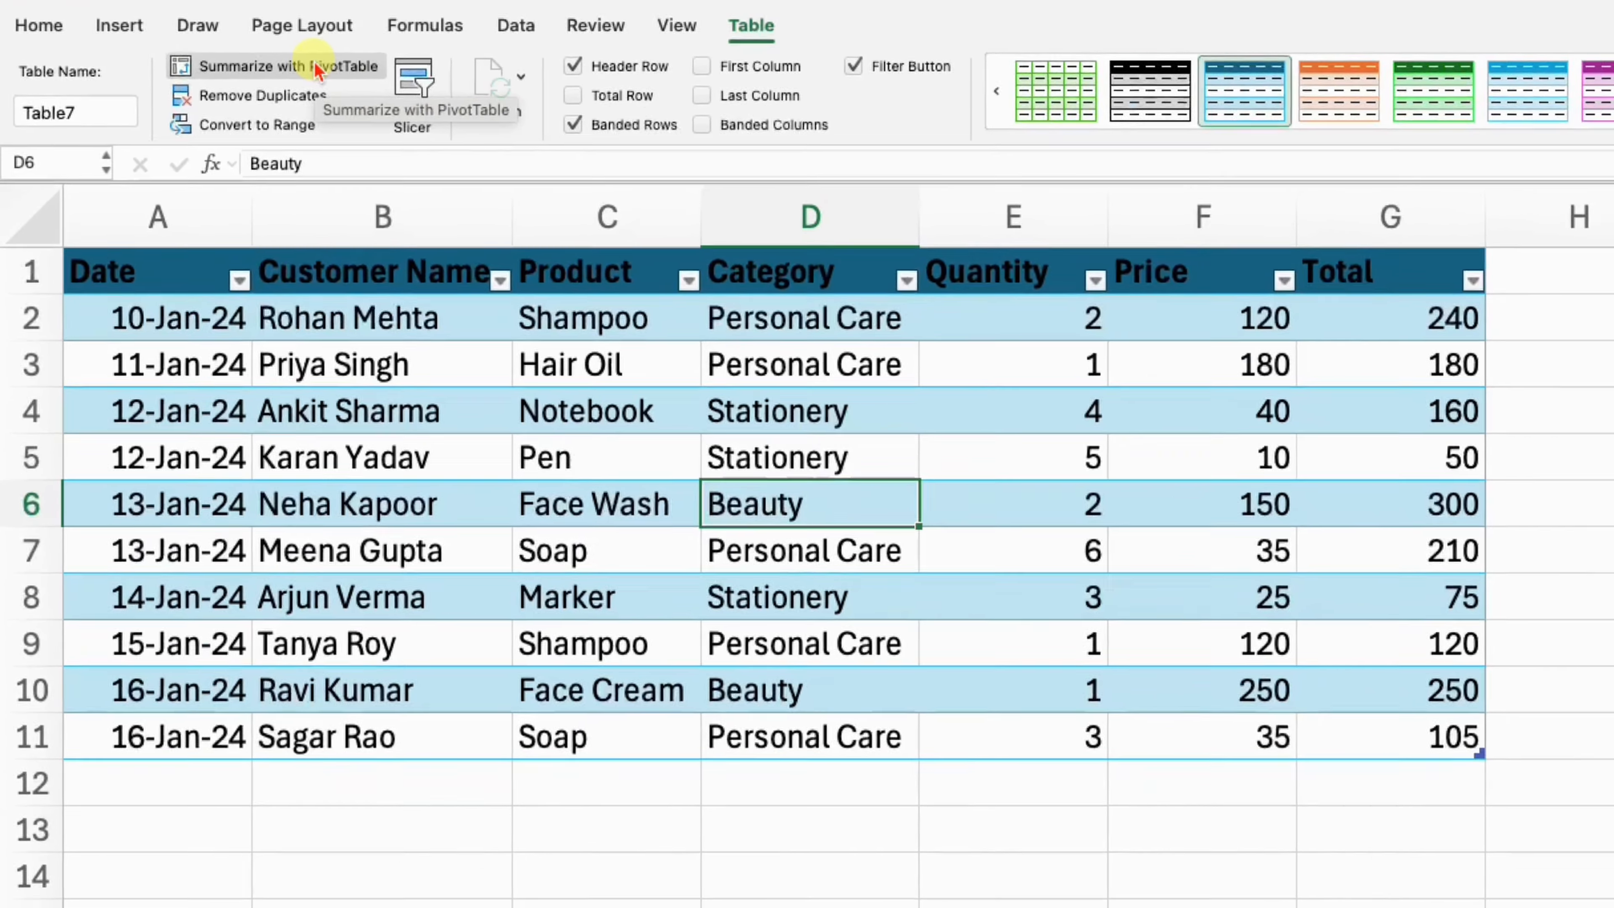
pyautogui.click(333, 70)
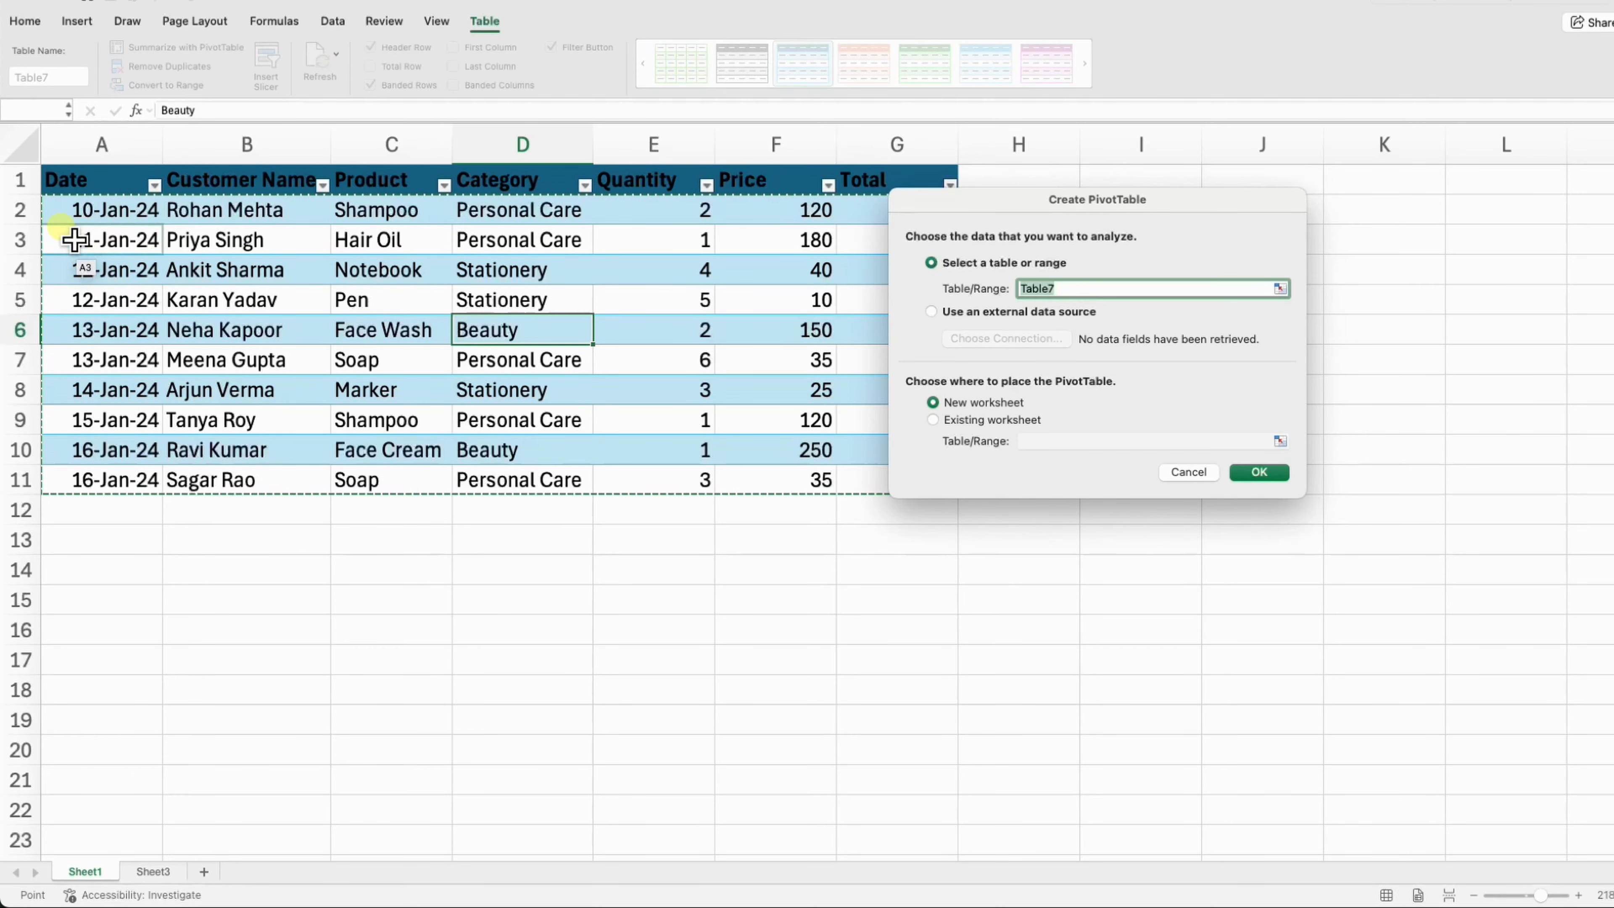
pyautogui.click(1246, 474)
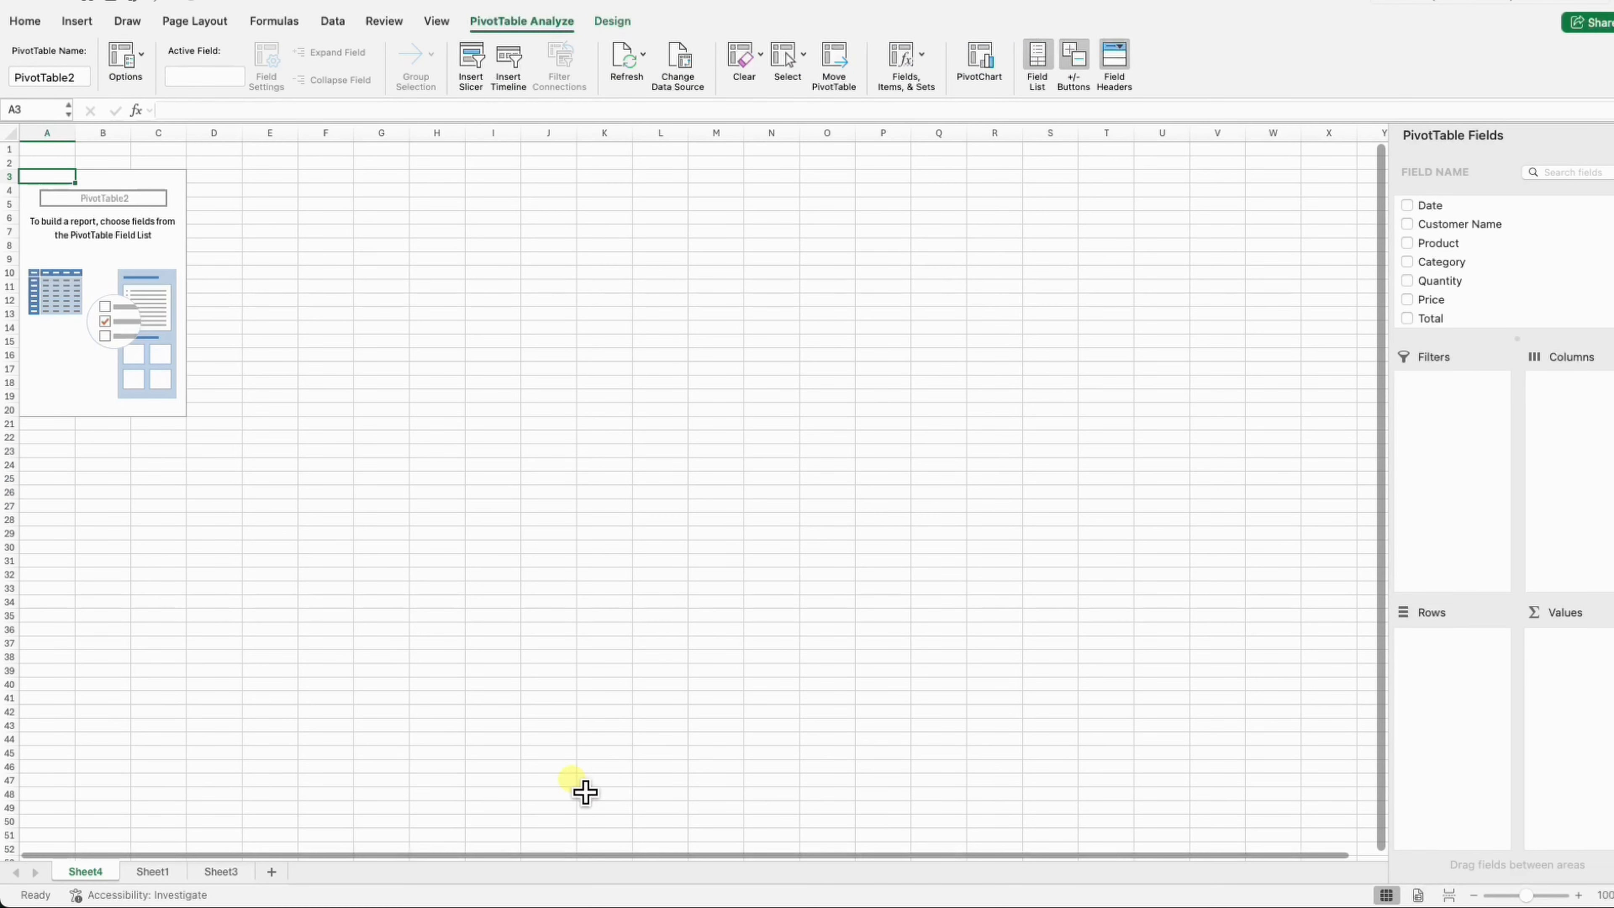
# Step: Delete the worksheet that holds the empty PivotTable
pyautogui.rightClick(104, 872)
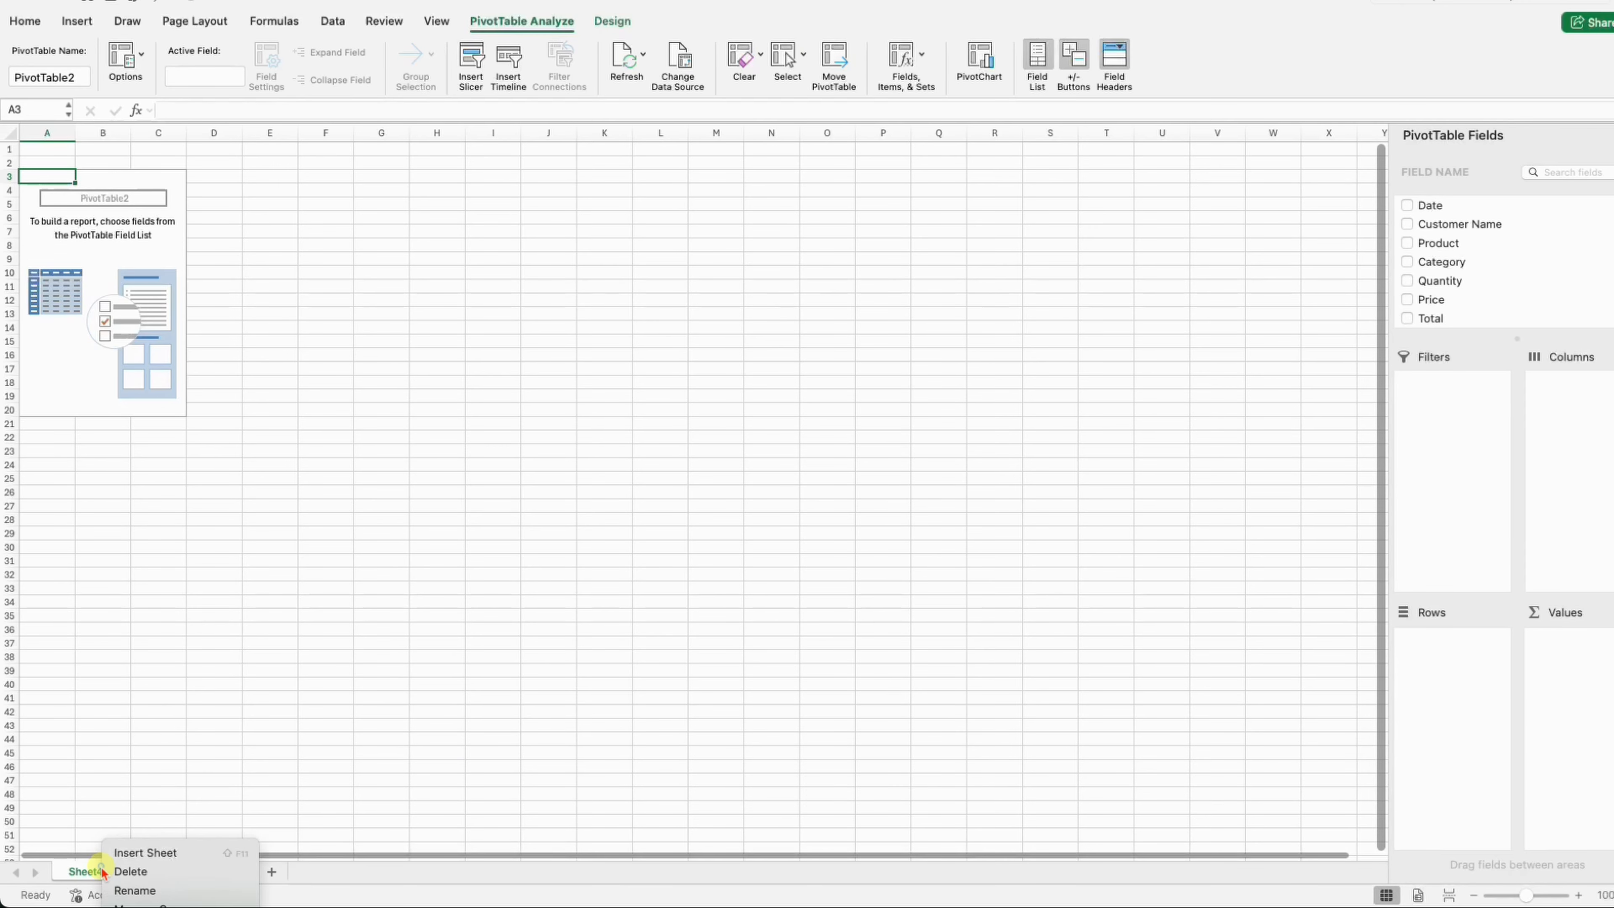
pyautogui.click(127, 872)
pyautogui.click(1123, 382)
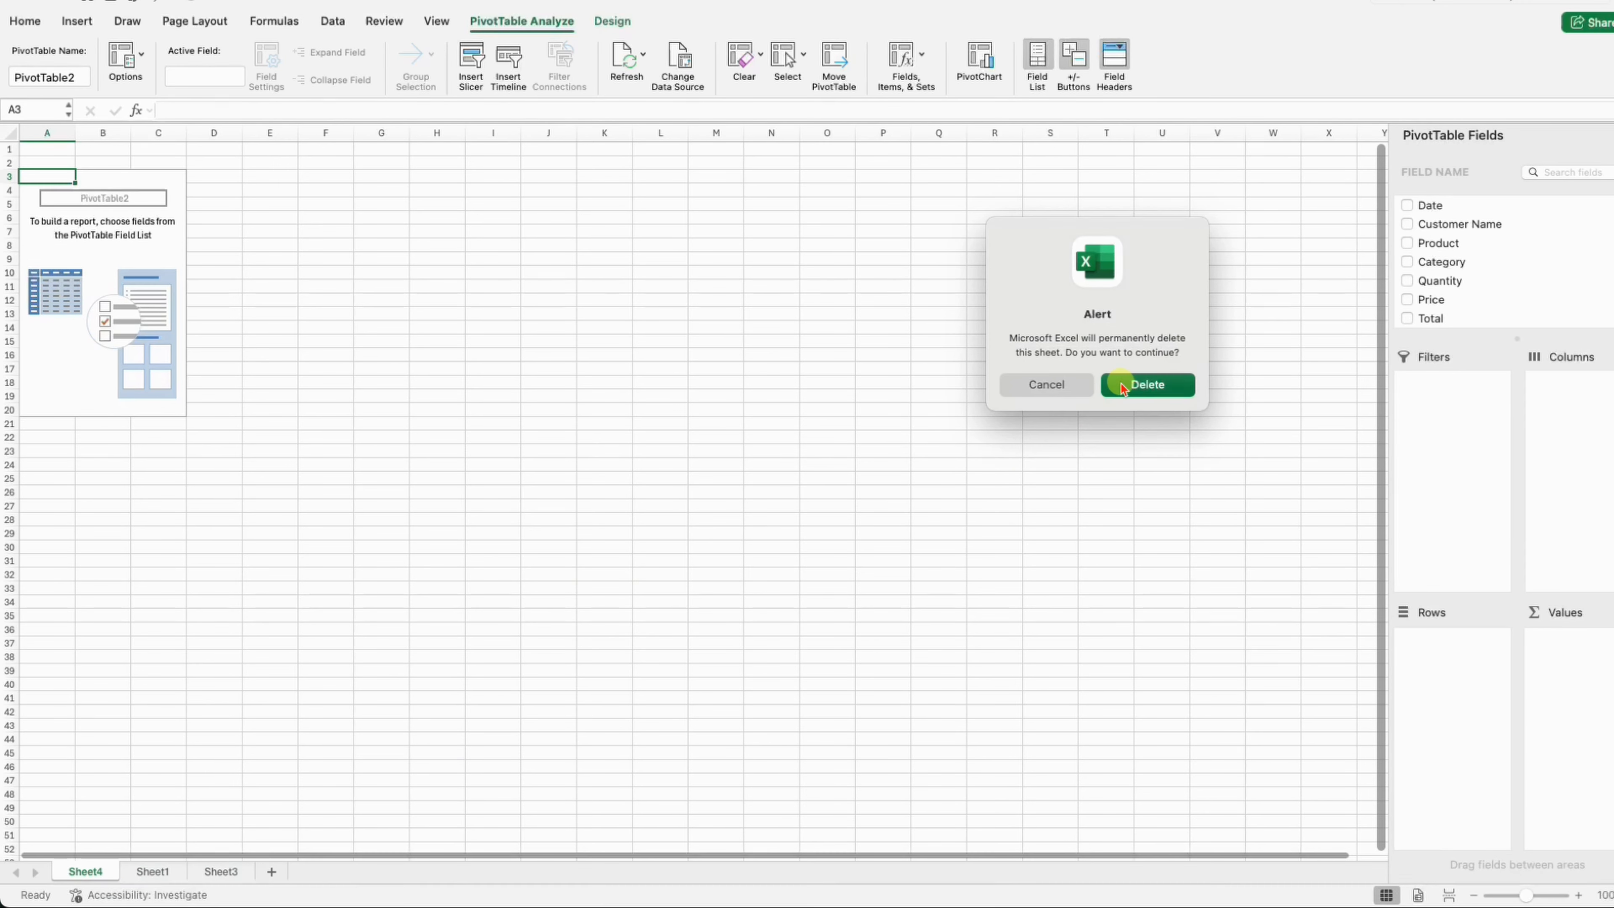
# Step: Show the table's design options and examine the table name, tools, style options and data rows
pyautogui.click(505, 356)
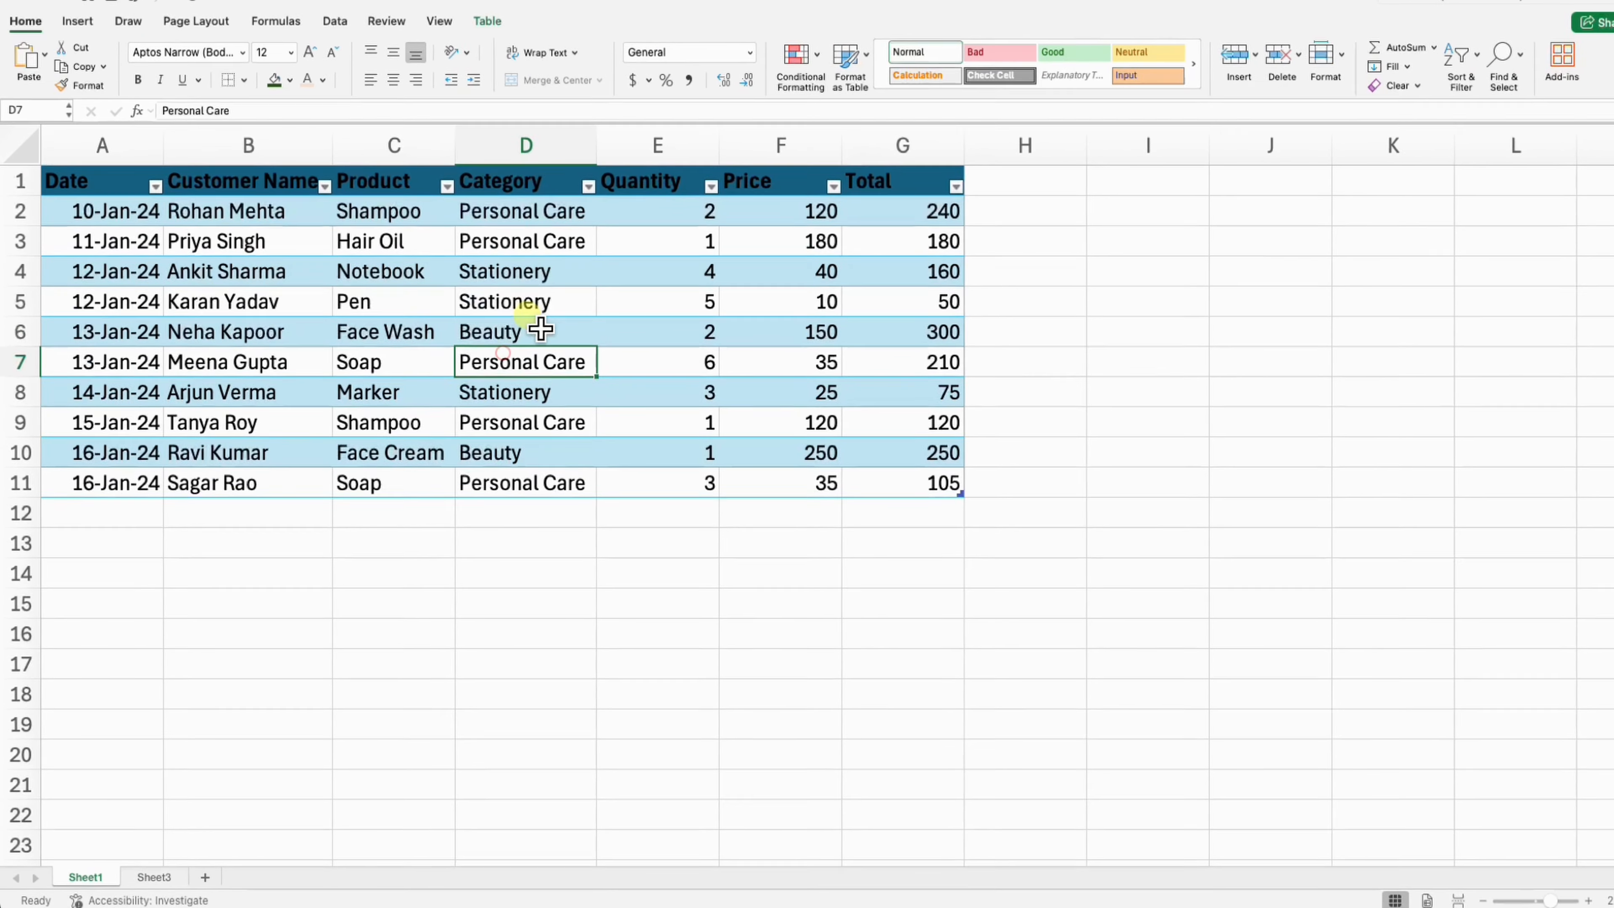
pyautogui.click(635, 24)
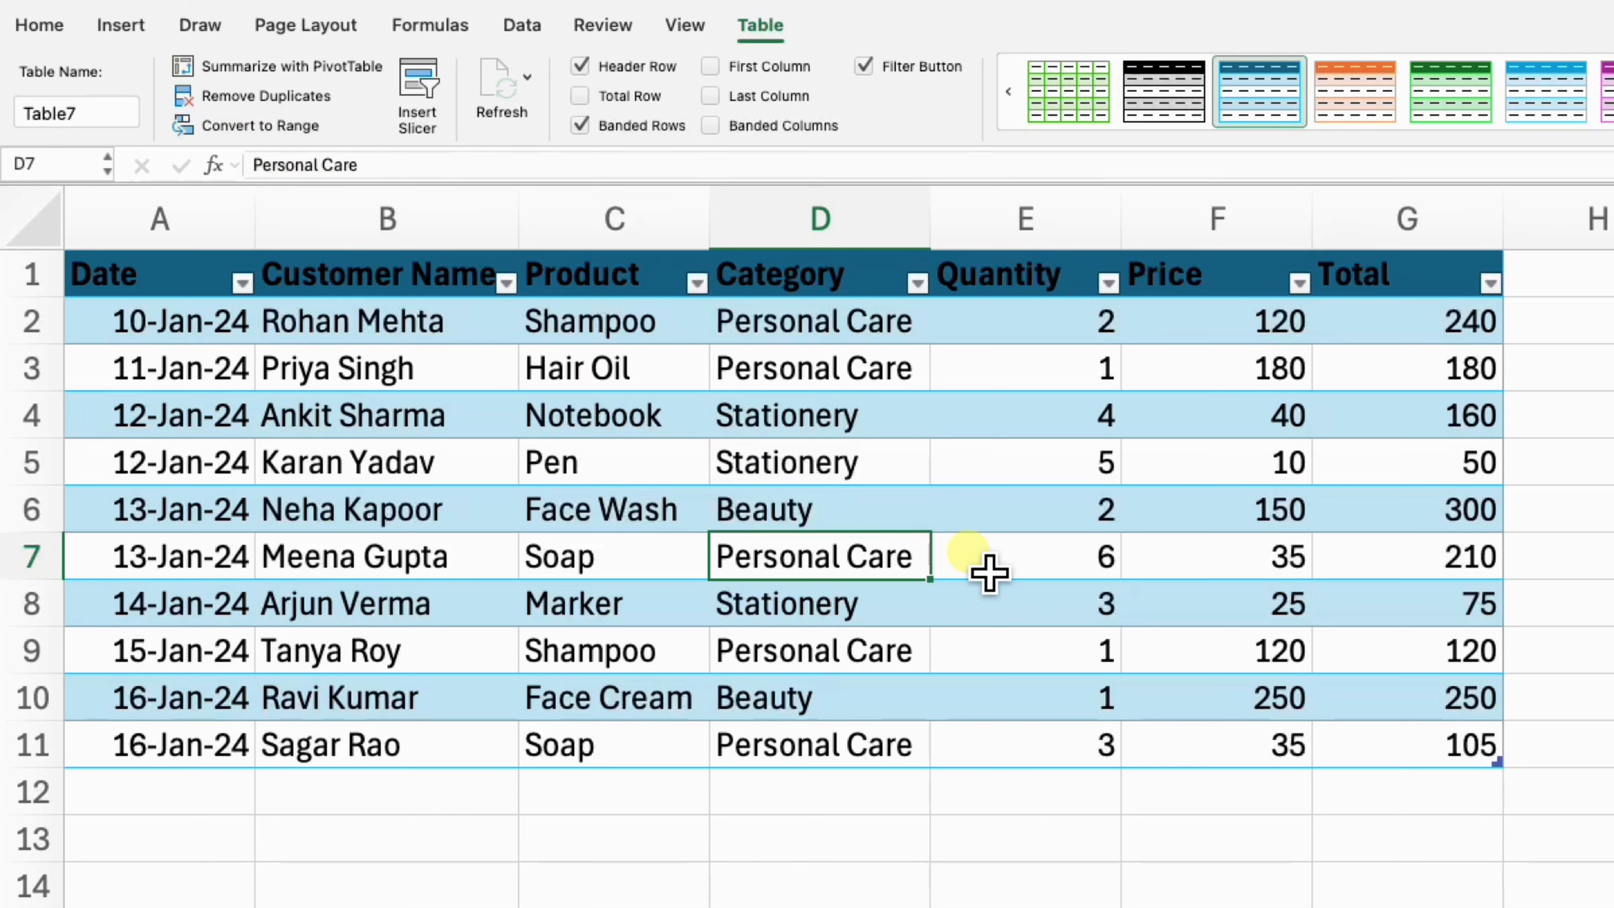
pyautogui.click(553, 510)
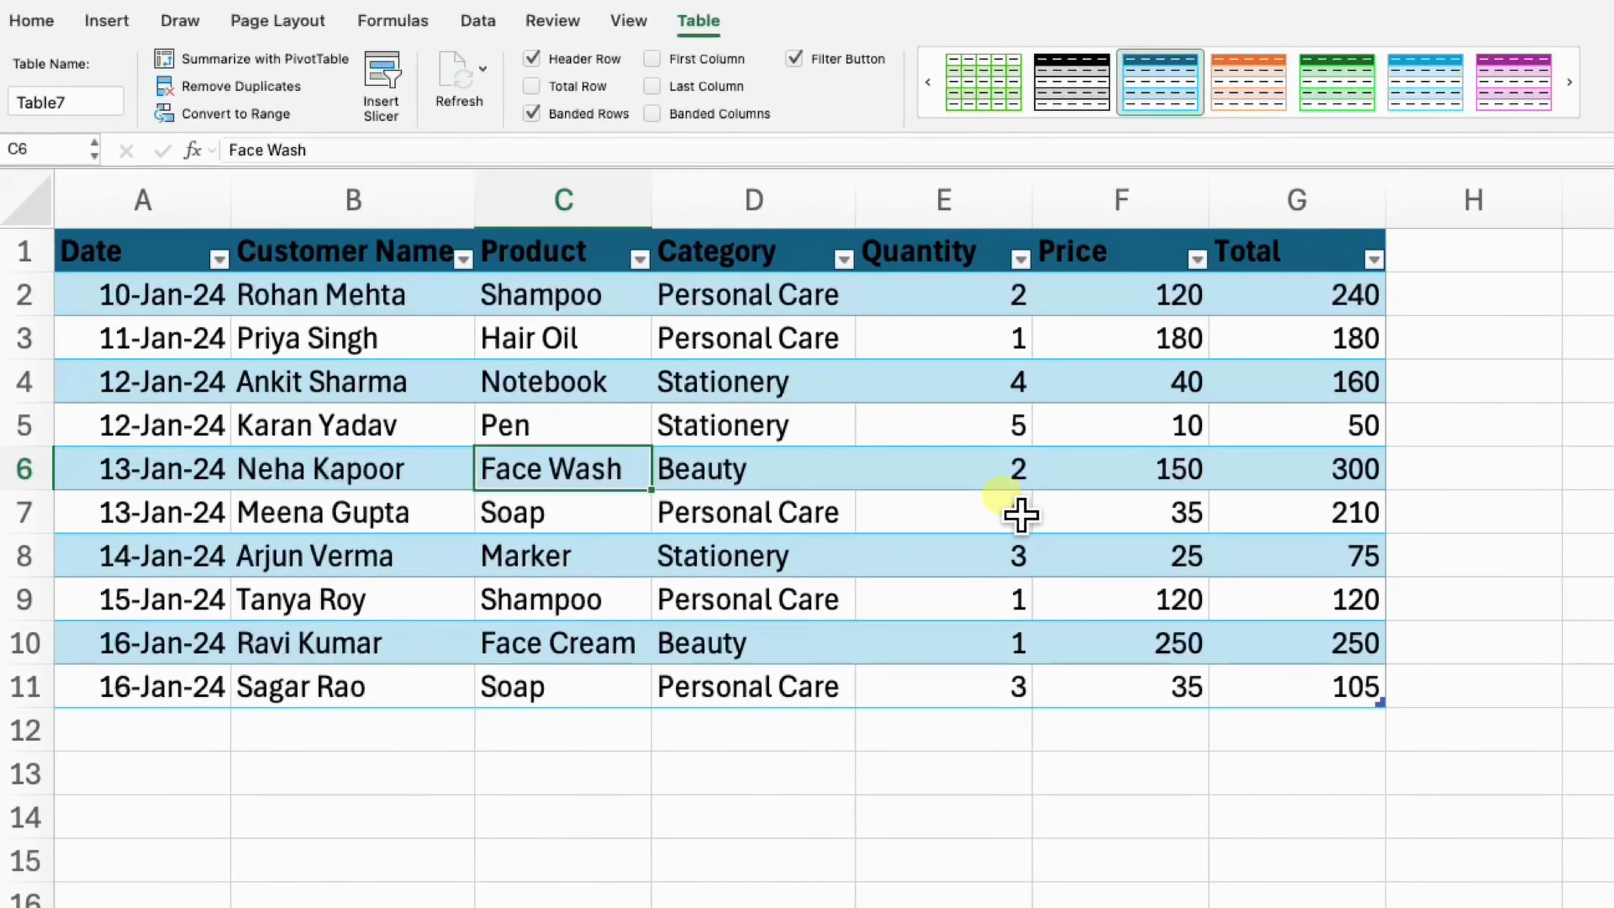
pyautogui.click(1071, 537)
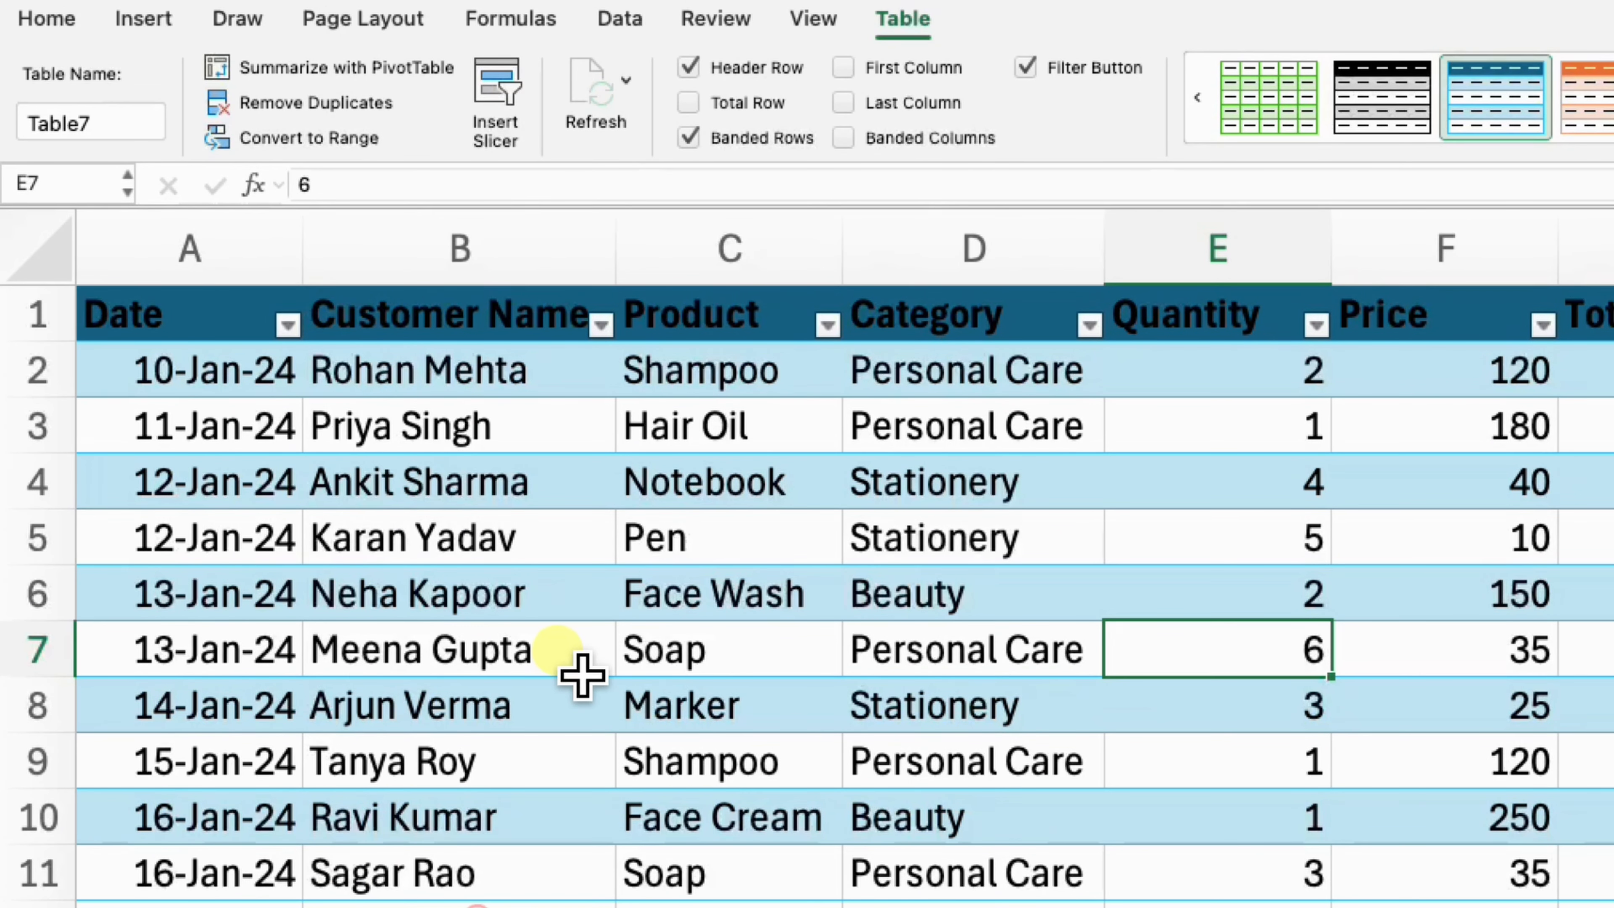
pyautogui.click(558, 648)
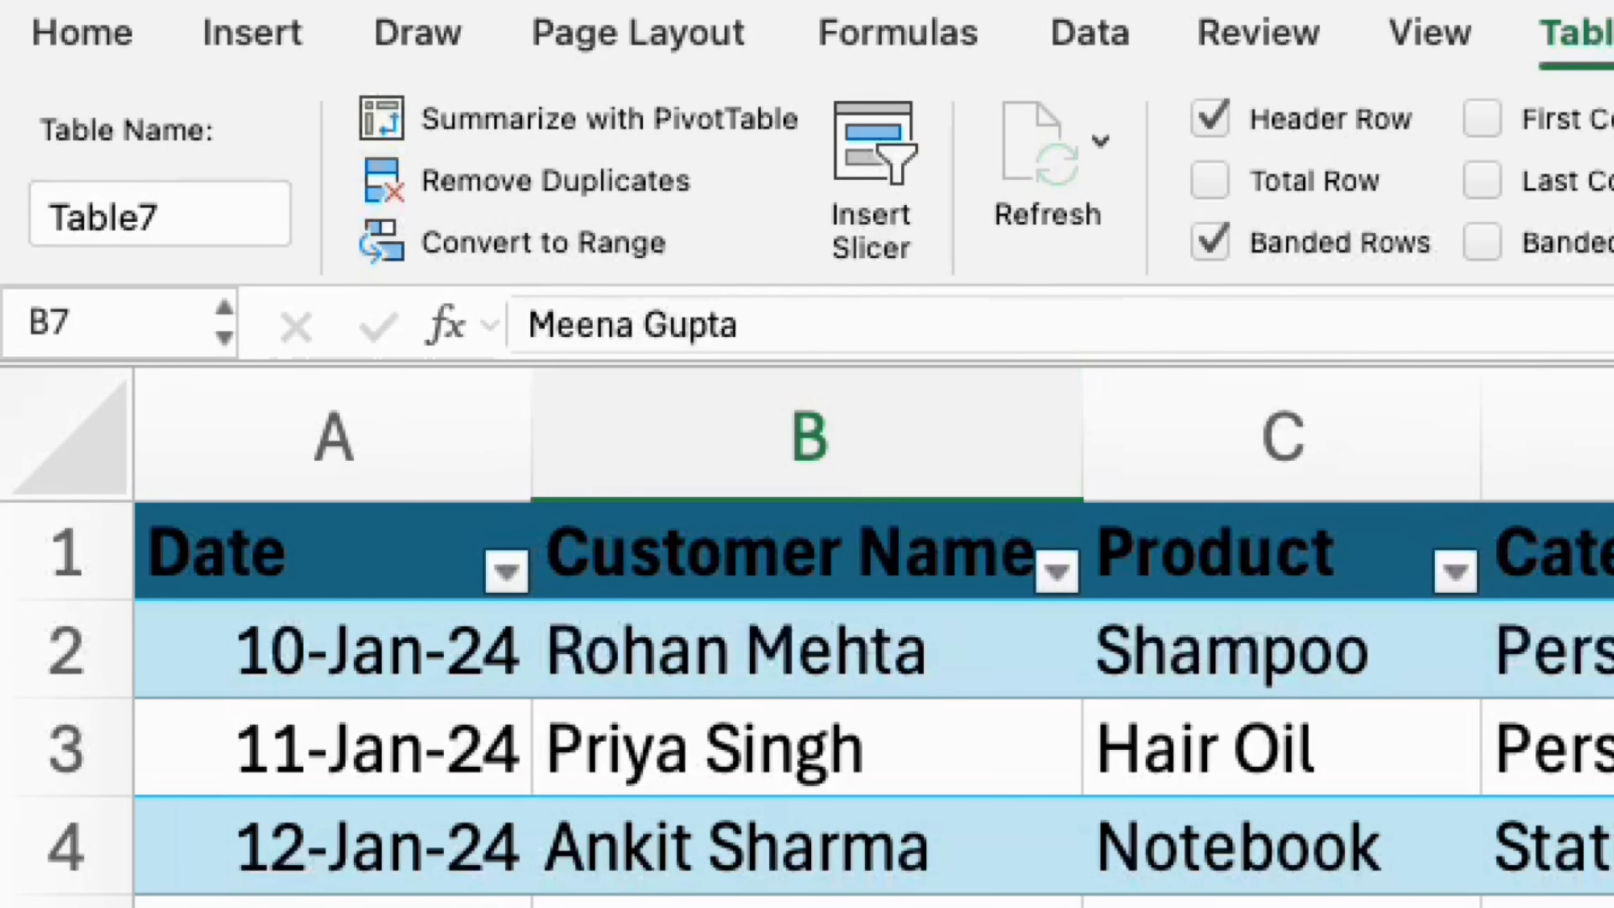
pyautogui.click(1282, 906)
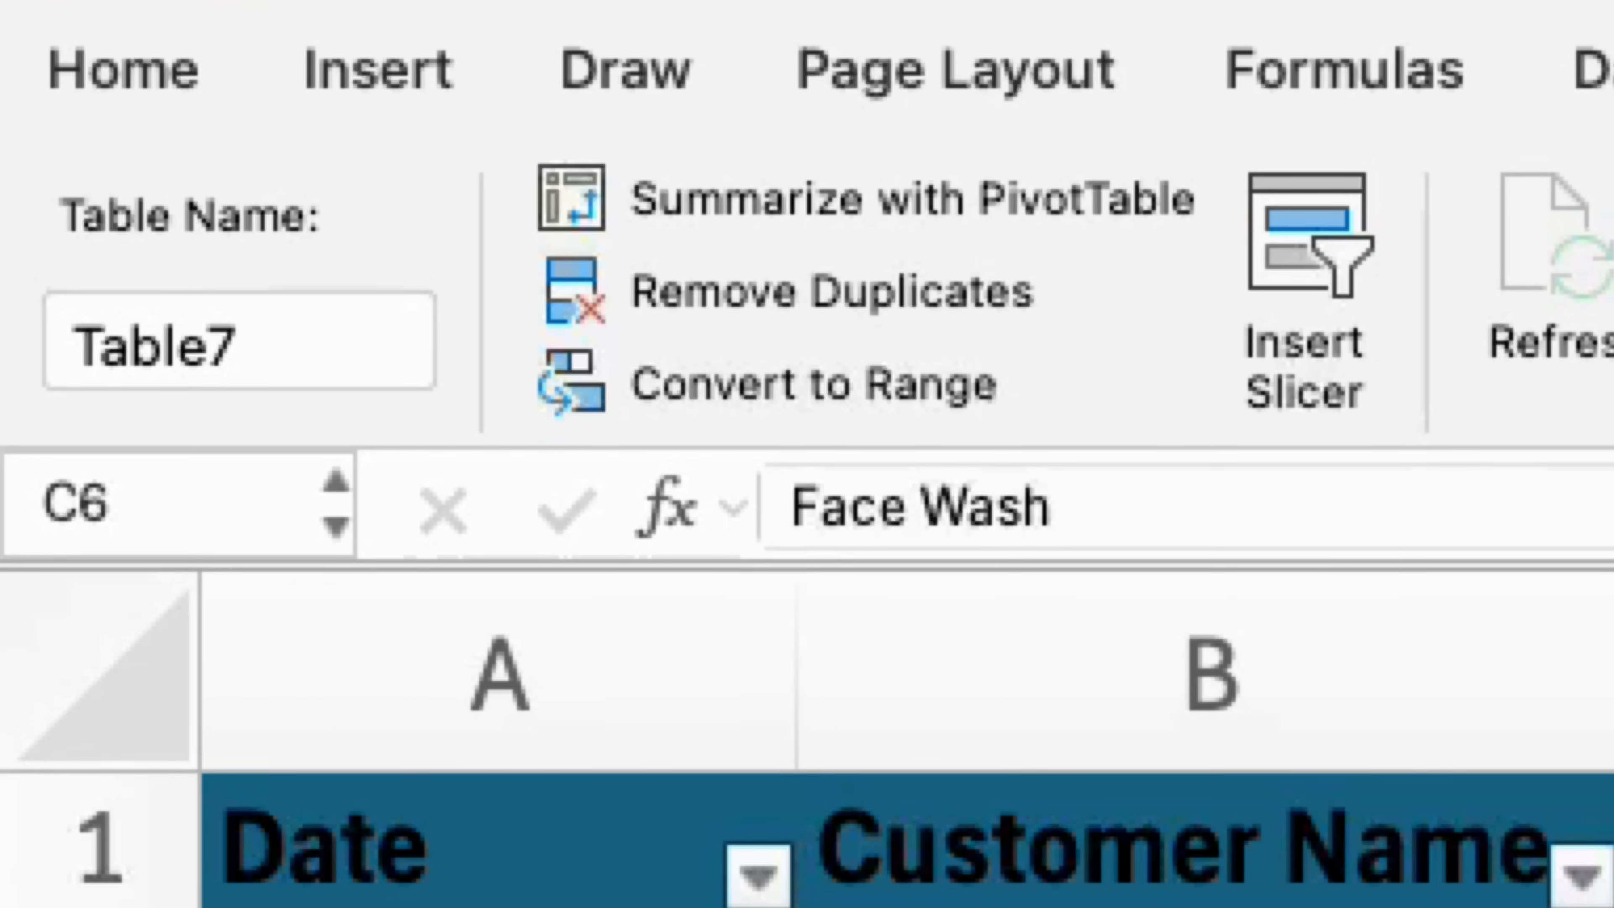
# Step: Rename the table to SalesData
pyautogui.click(248, 317)
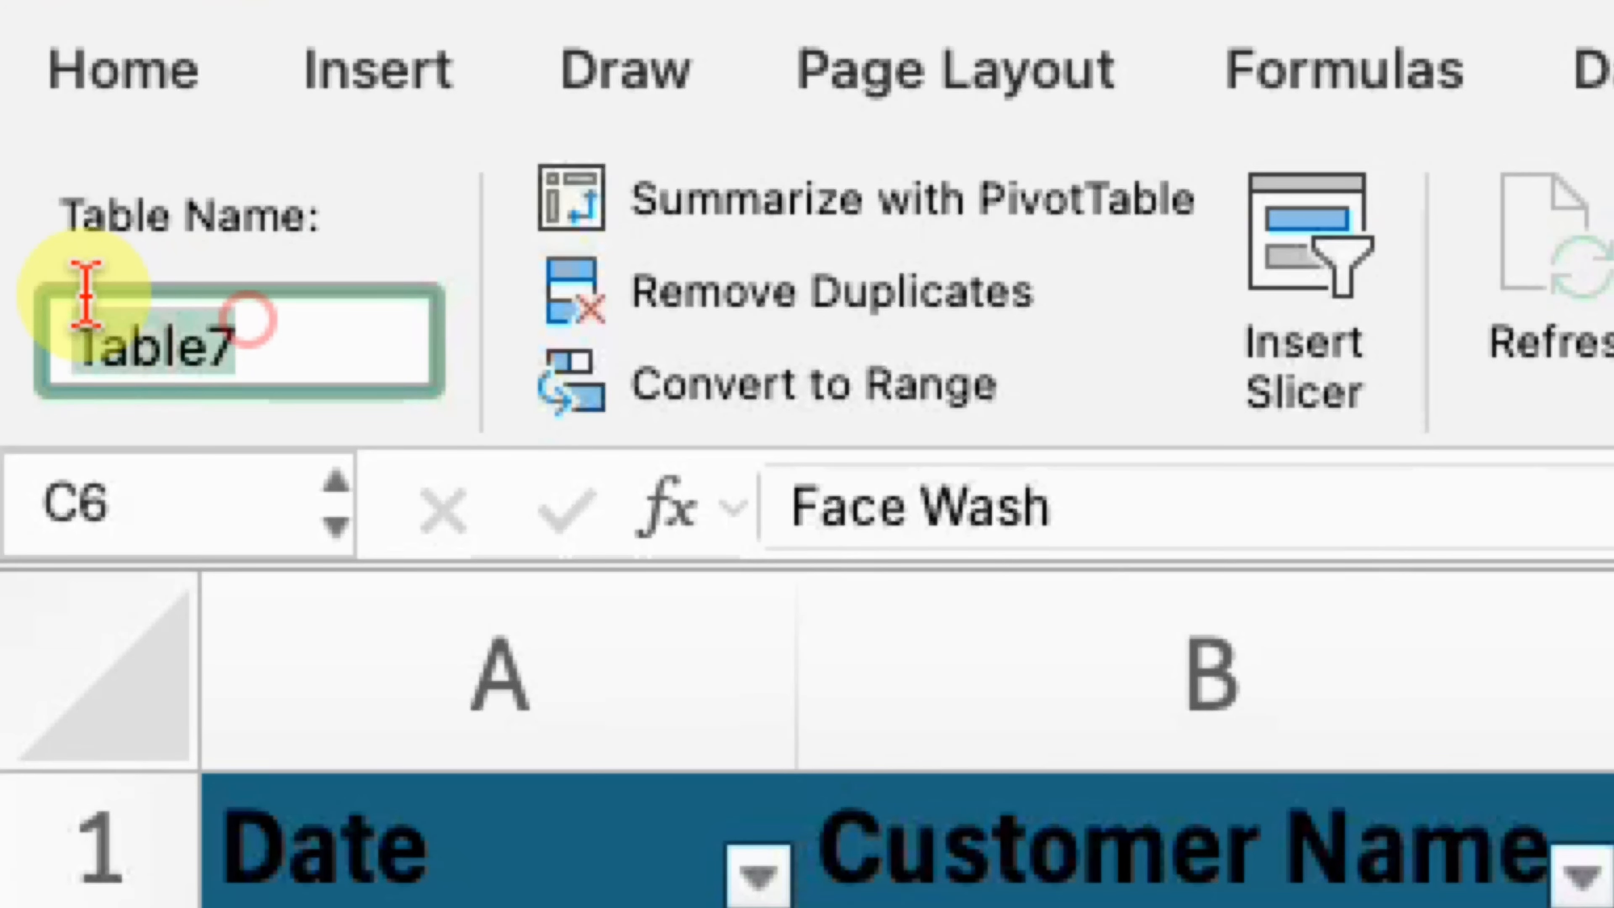
pyautogui.write('Sales')
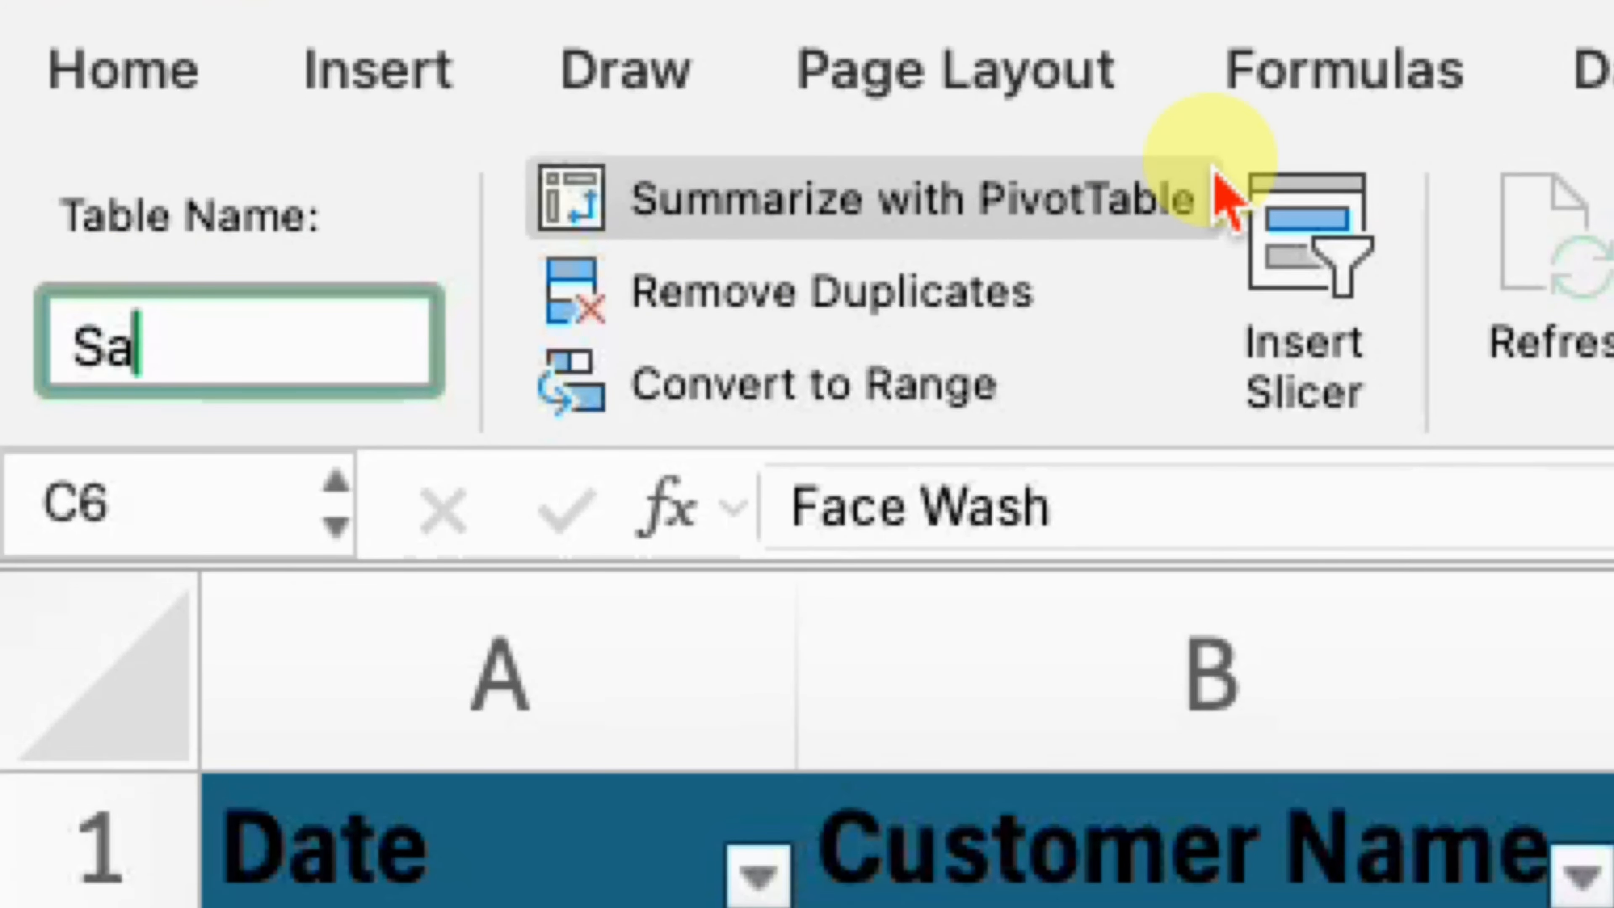
pyautogui.write('Data')
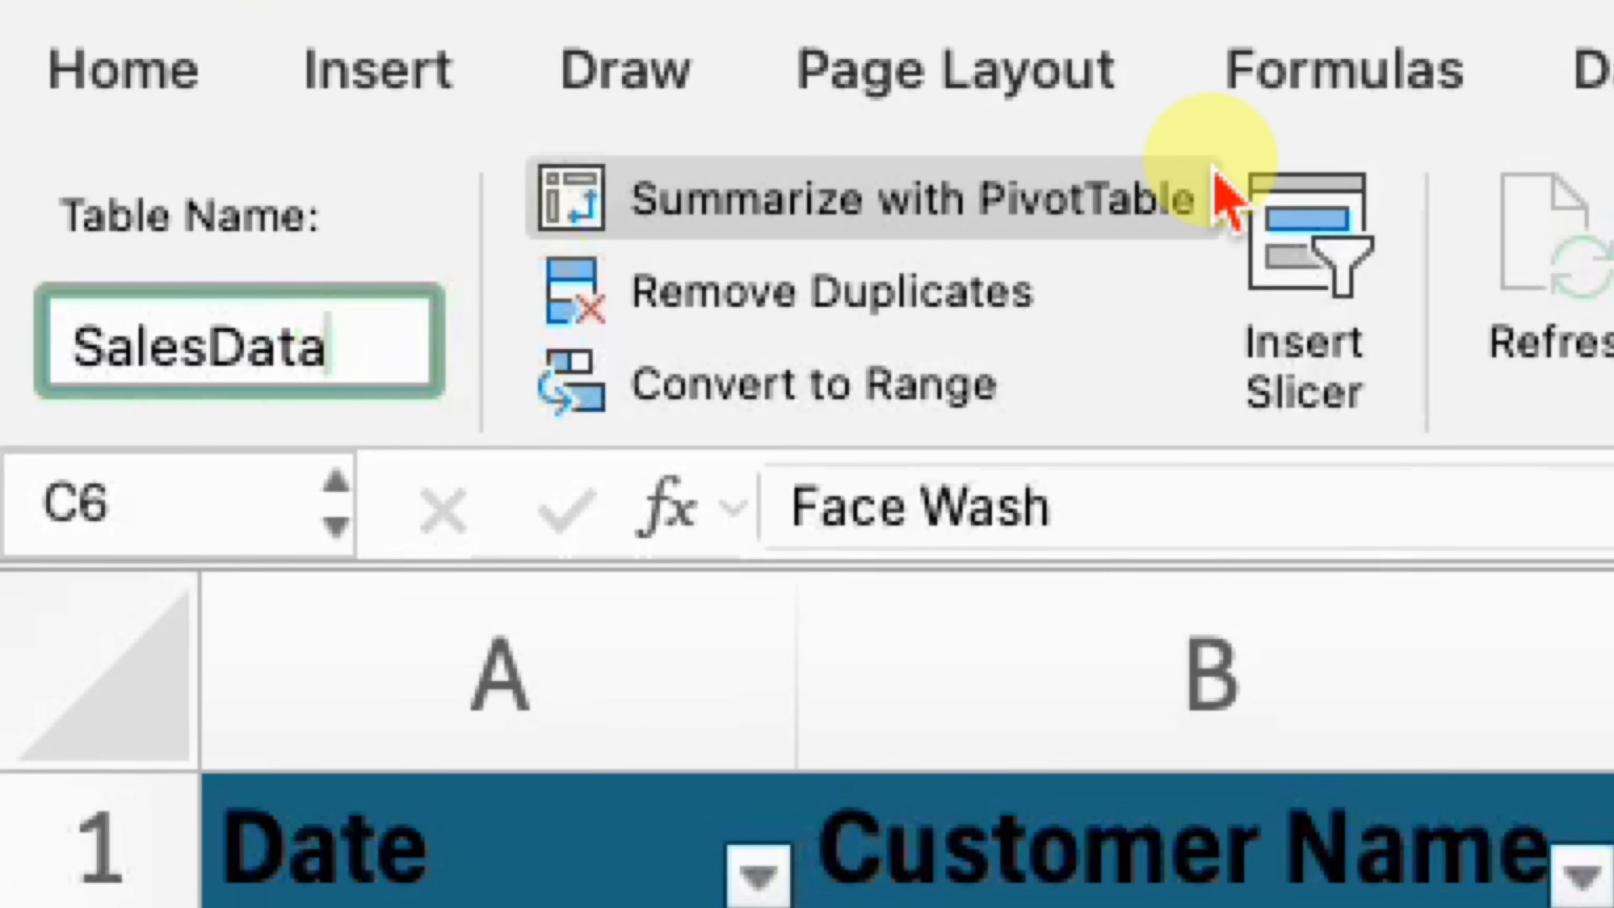
pyautogui.press('Return')
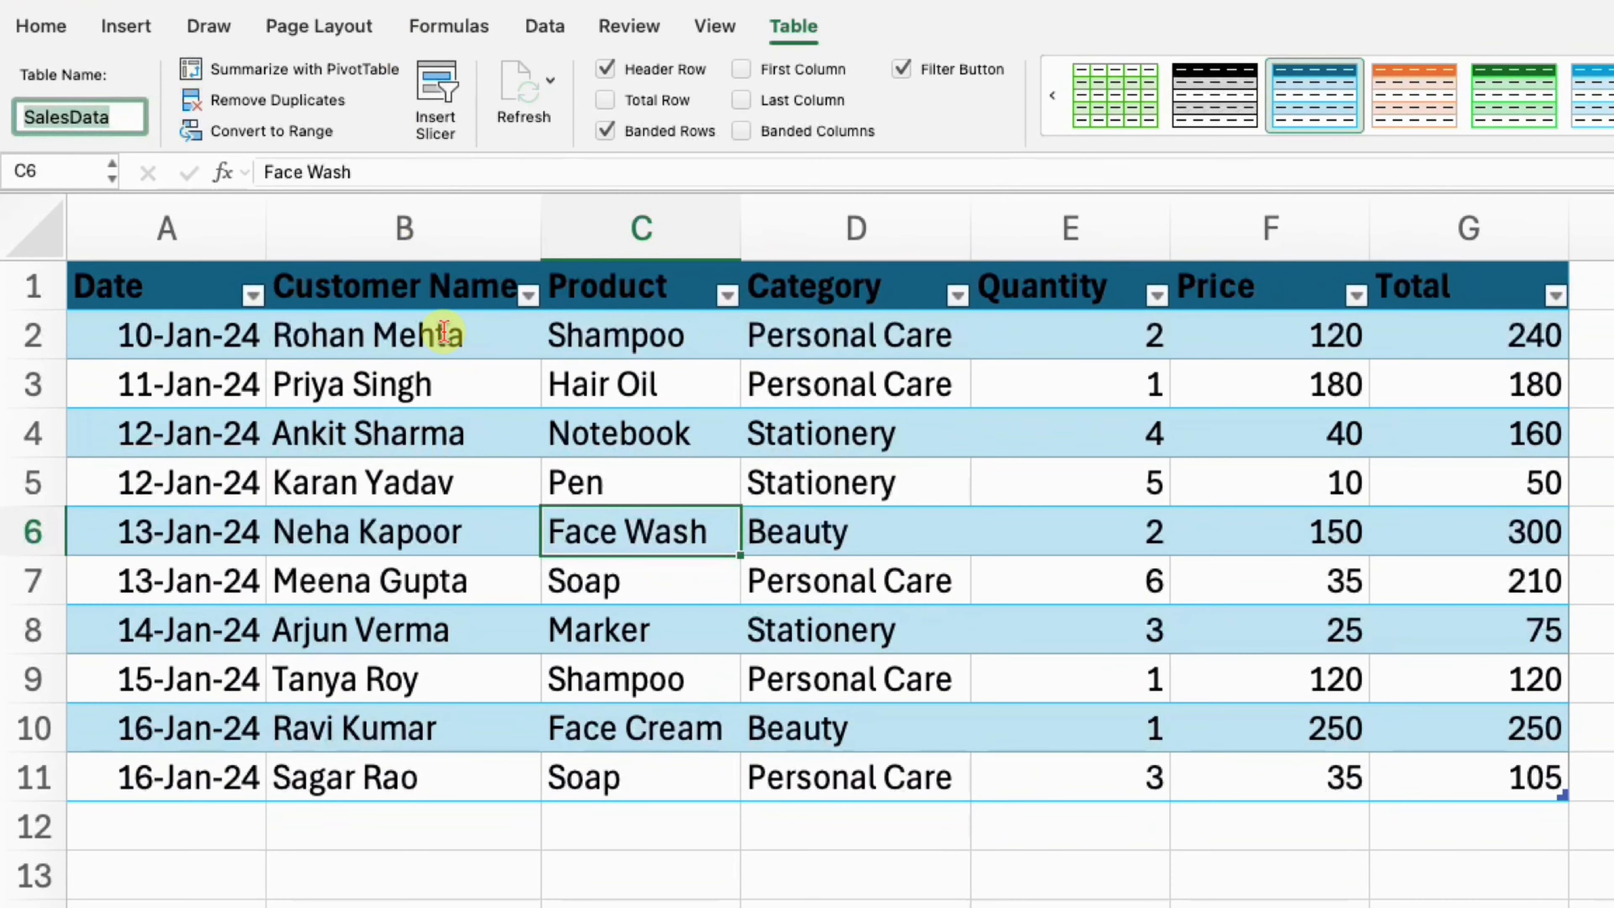
# Step: Look over the renamed table, highlighting its full range A1:G11
pyautogui.click(640, 473)
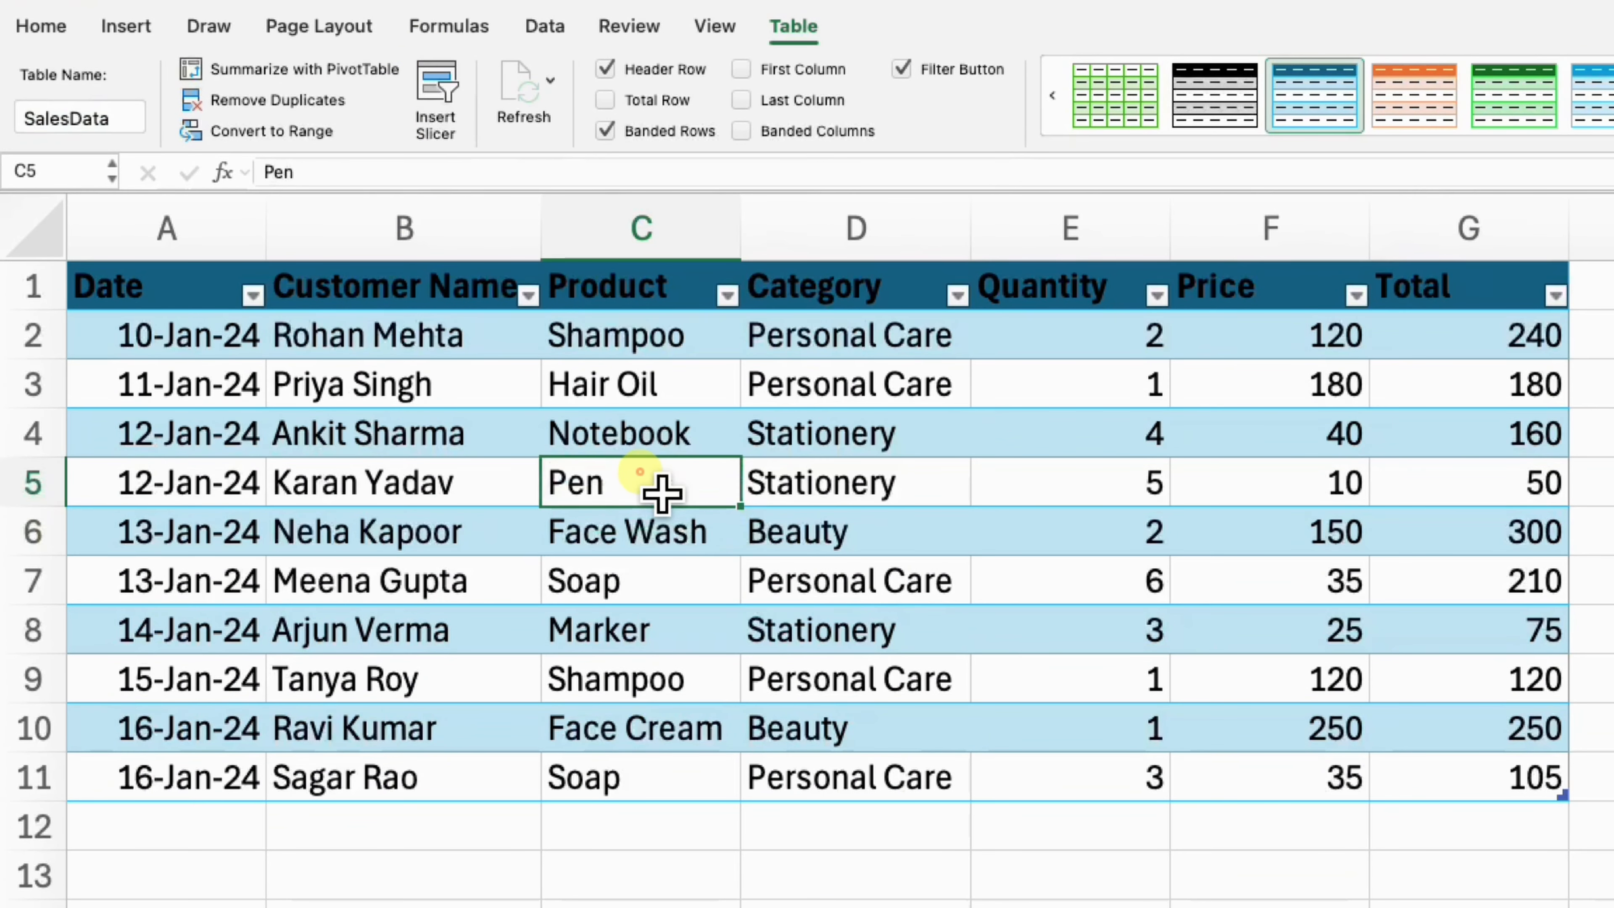
pyautogui.click(854, 499)
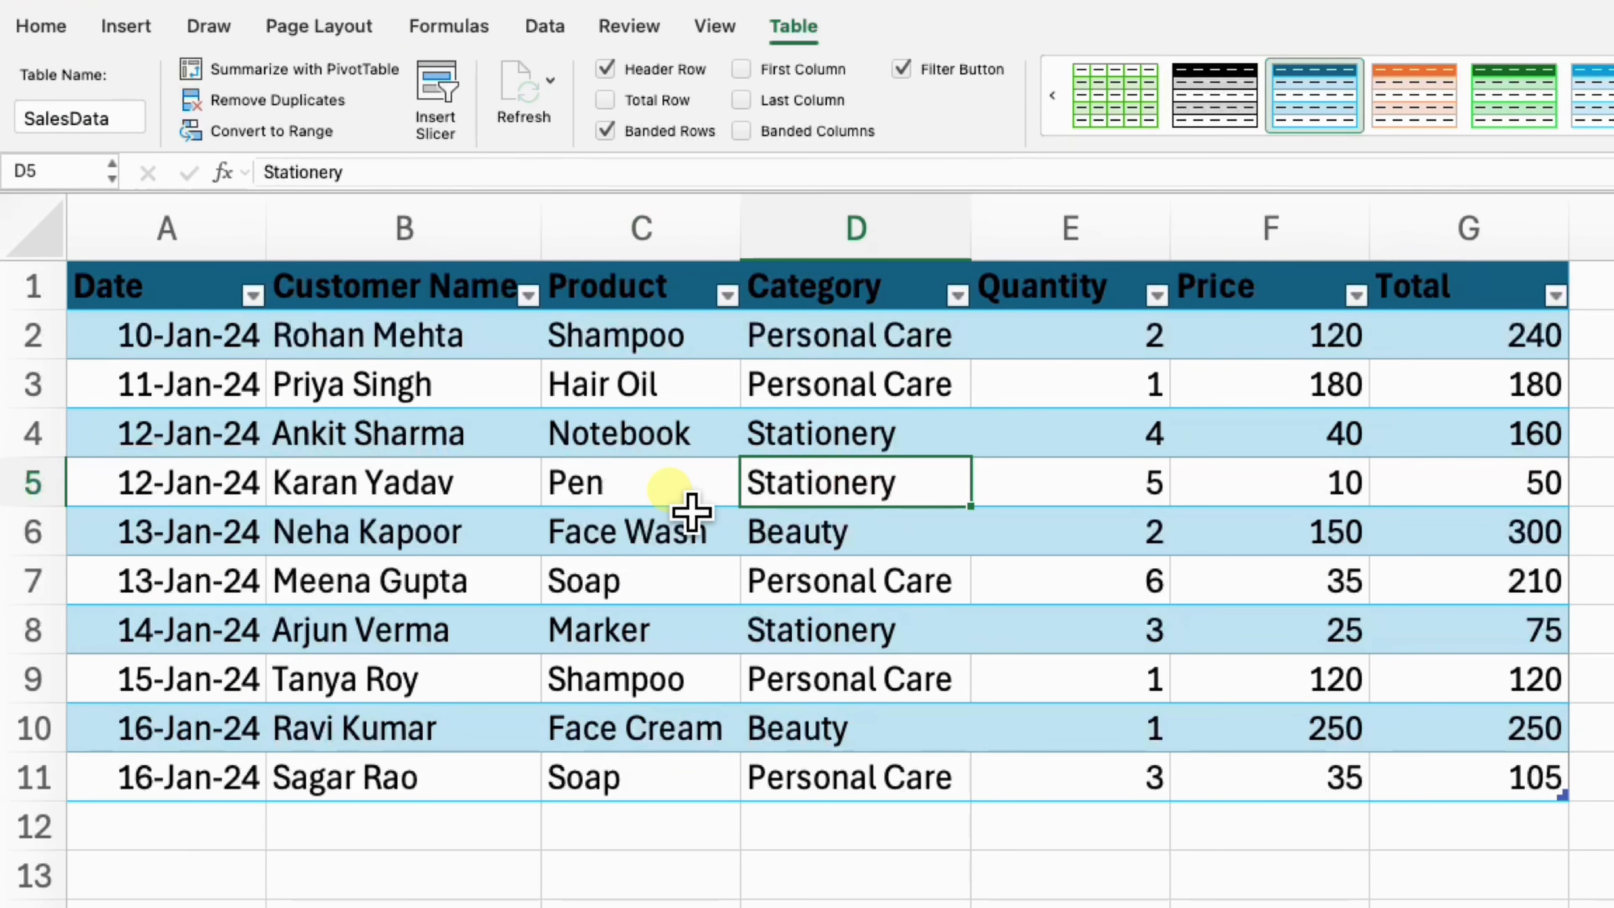
pyautogui.moveTo(210, 289)
pyautogui.mouseDown()
pyautogui.moveTo(223, 318)
pyautogui.moveTo(1412, 756)
pyautogui.moveTo(1430, 779)
pyautogui.mouseUp()
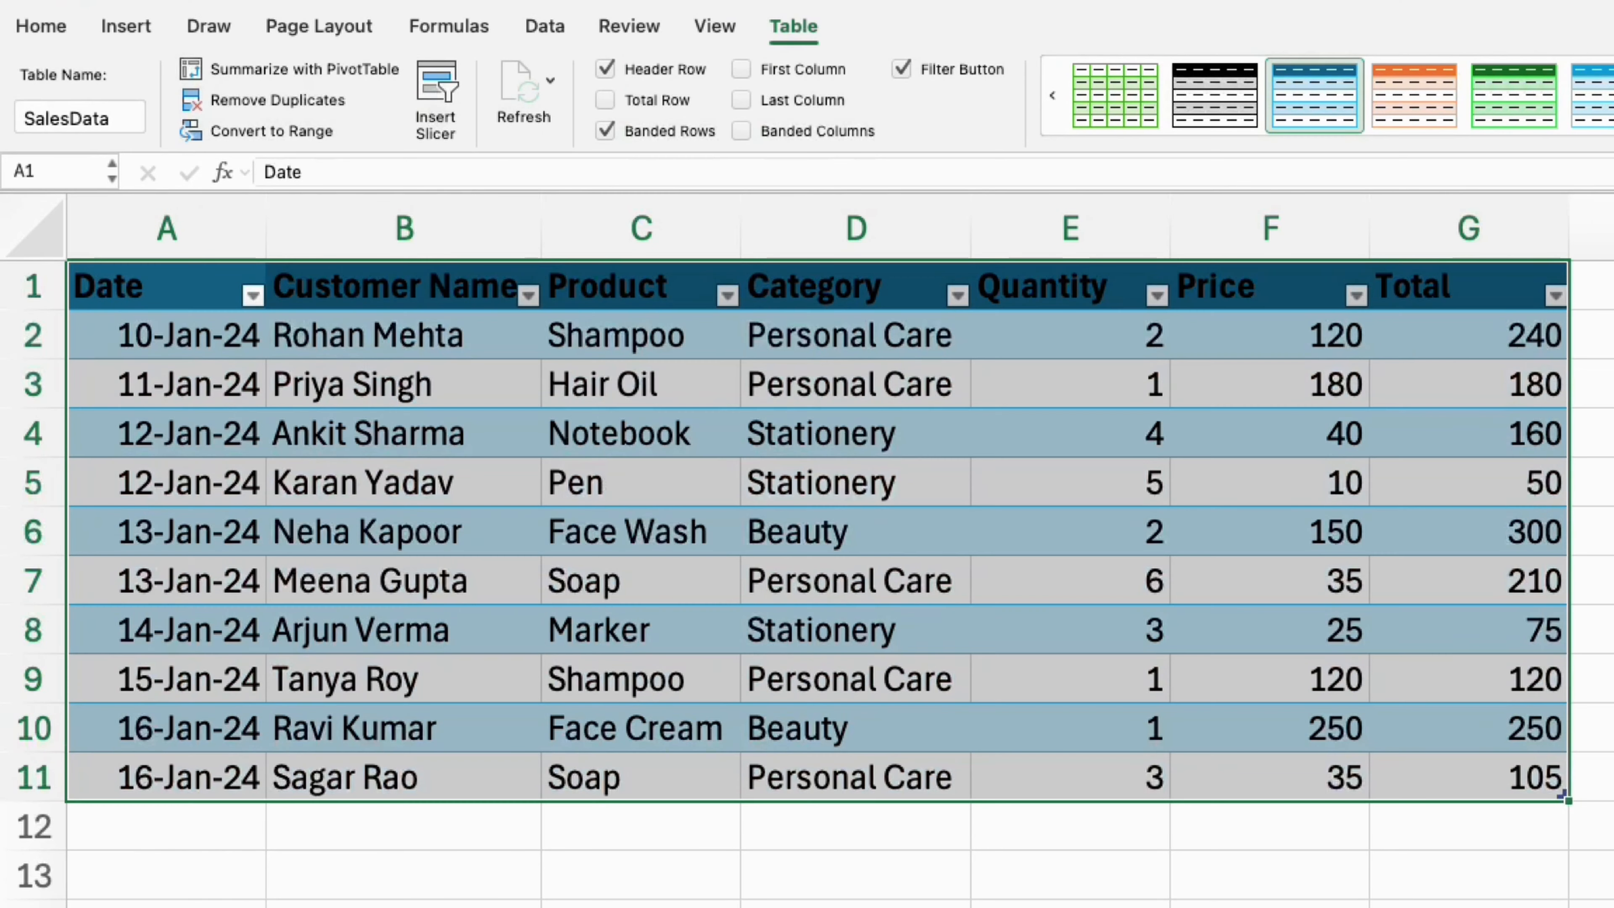
pyautogui.click(930, 890)
# Step: Enter the formula =SUM(SalesData[Total]) in cell D14 to add up the table's Total column
pyautogui.click(814, 814)
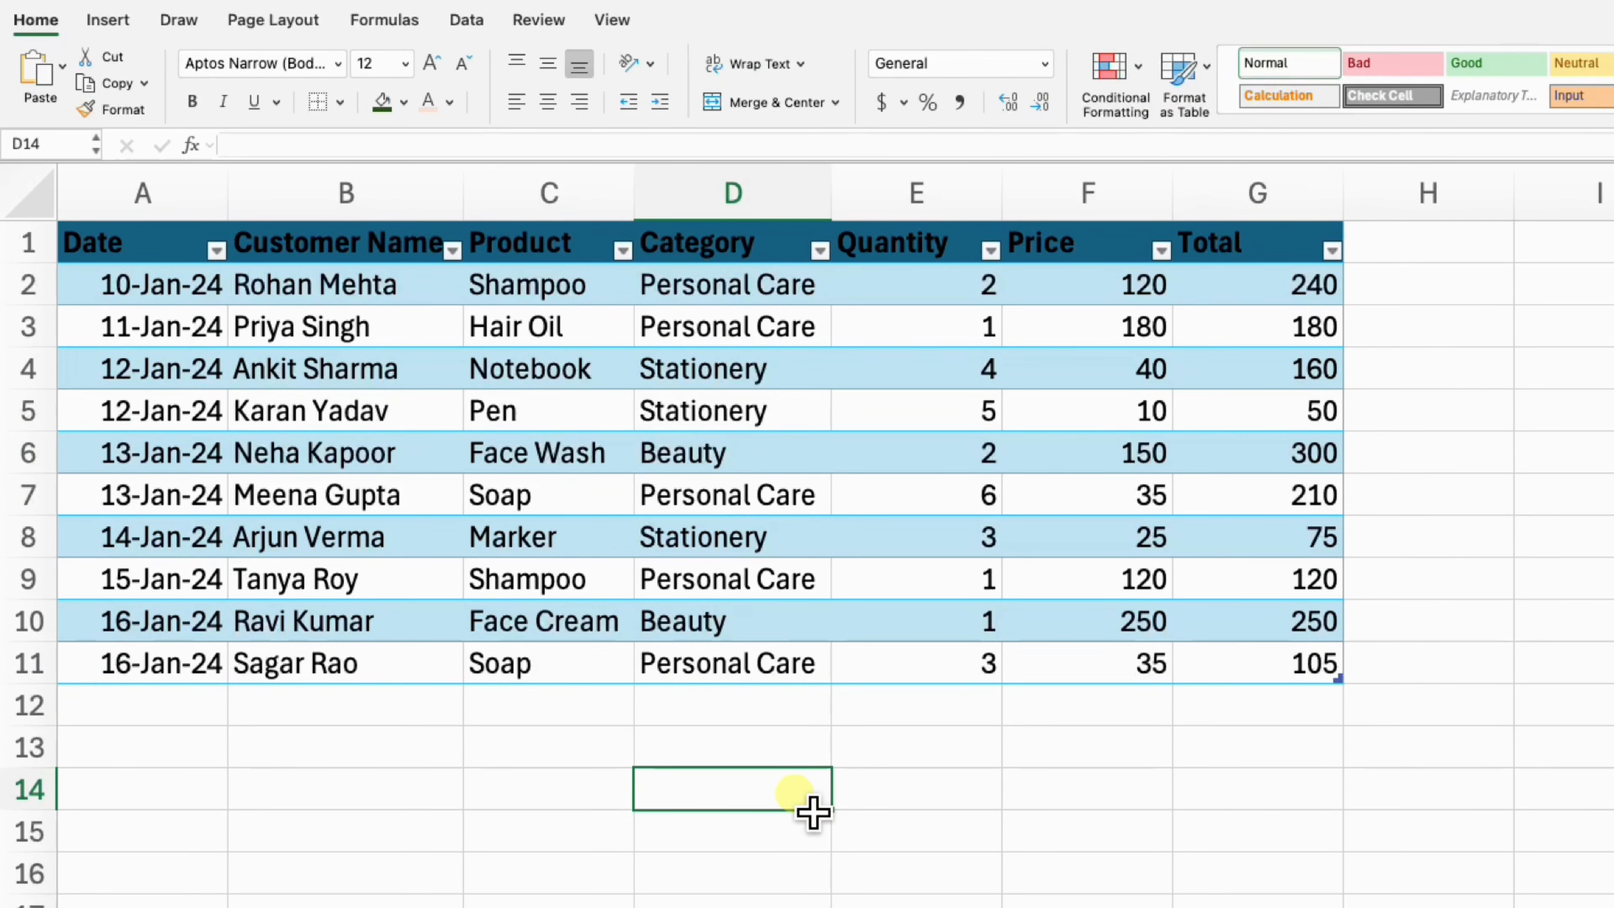
pyautogui.write('=sum')
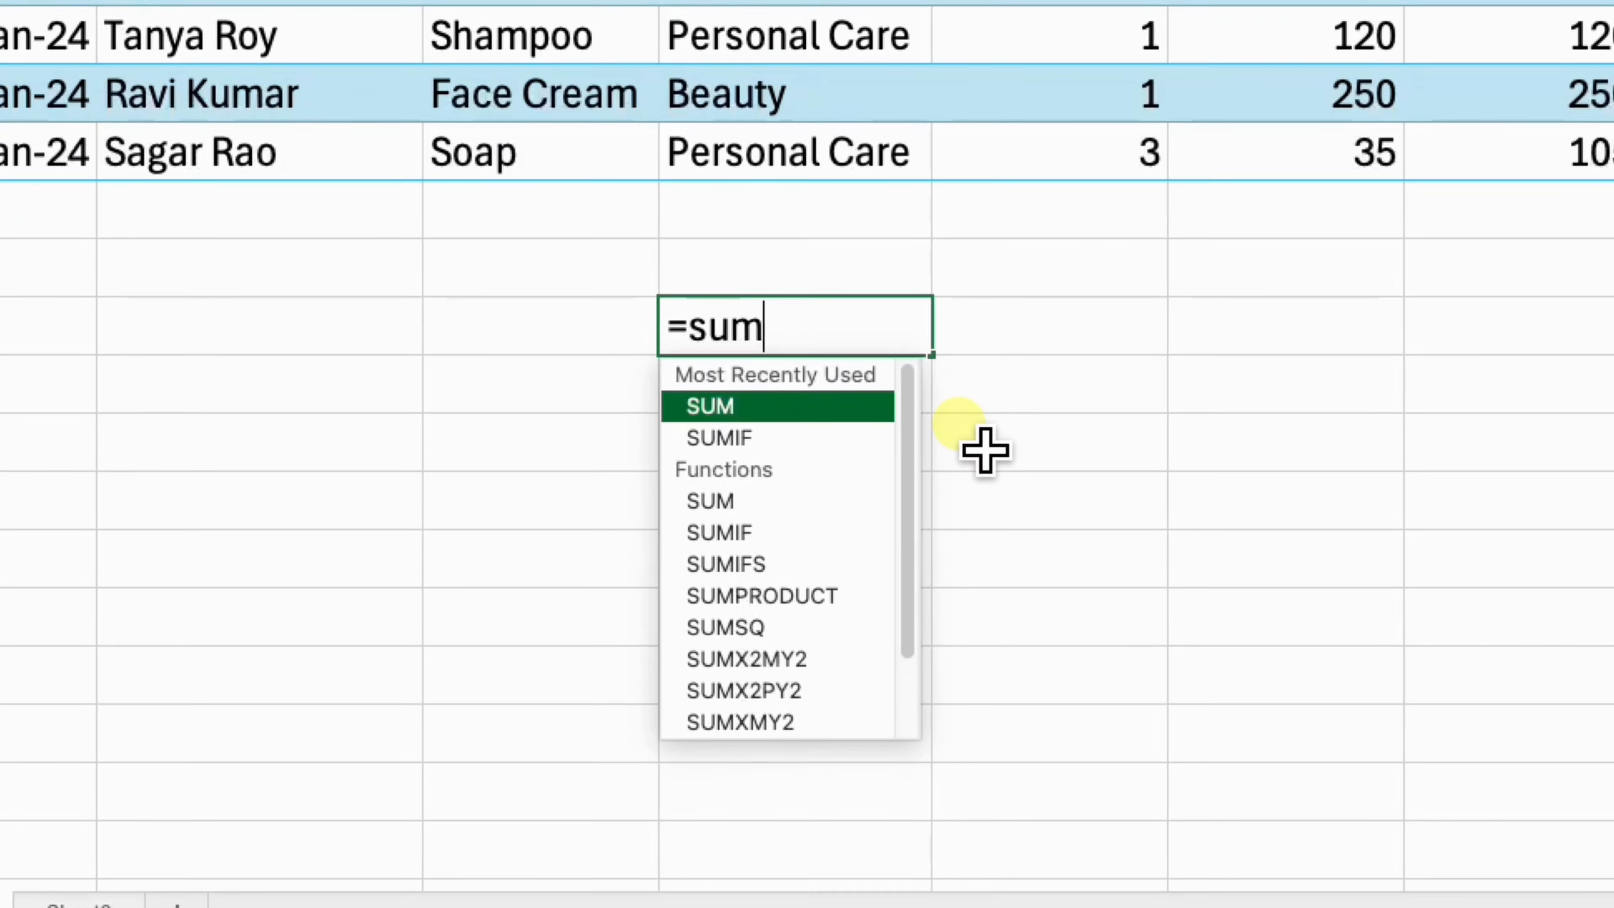
pyautogui.press('Tab')
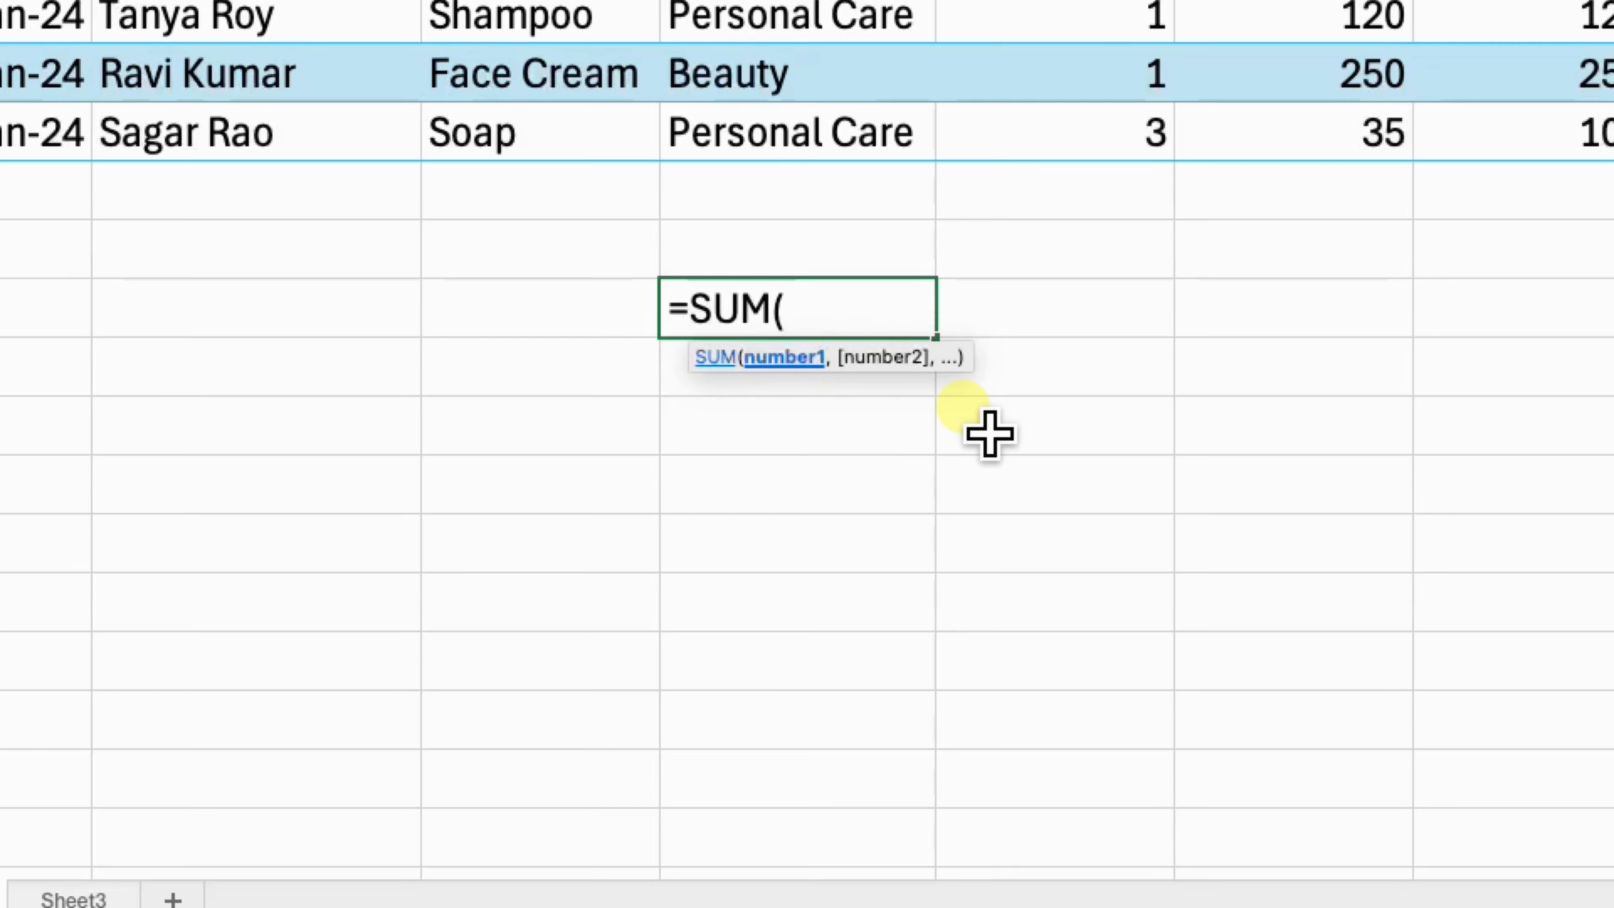
pyautogui.write('sales')
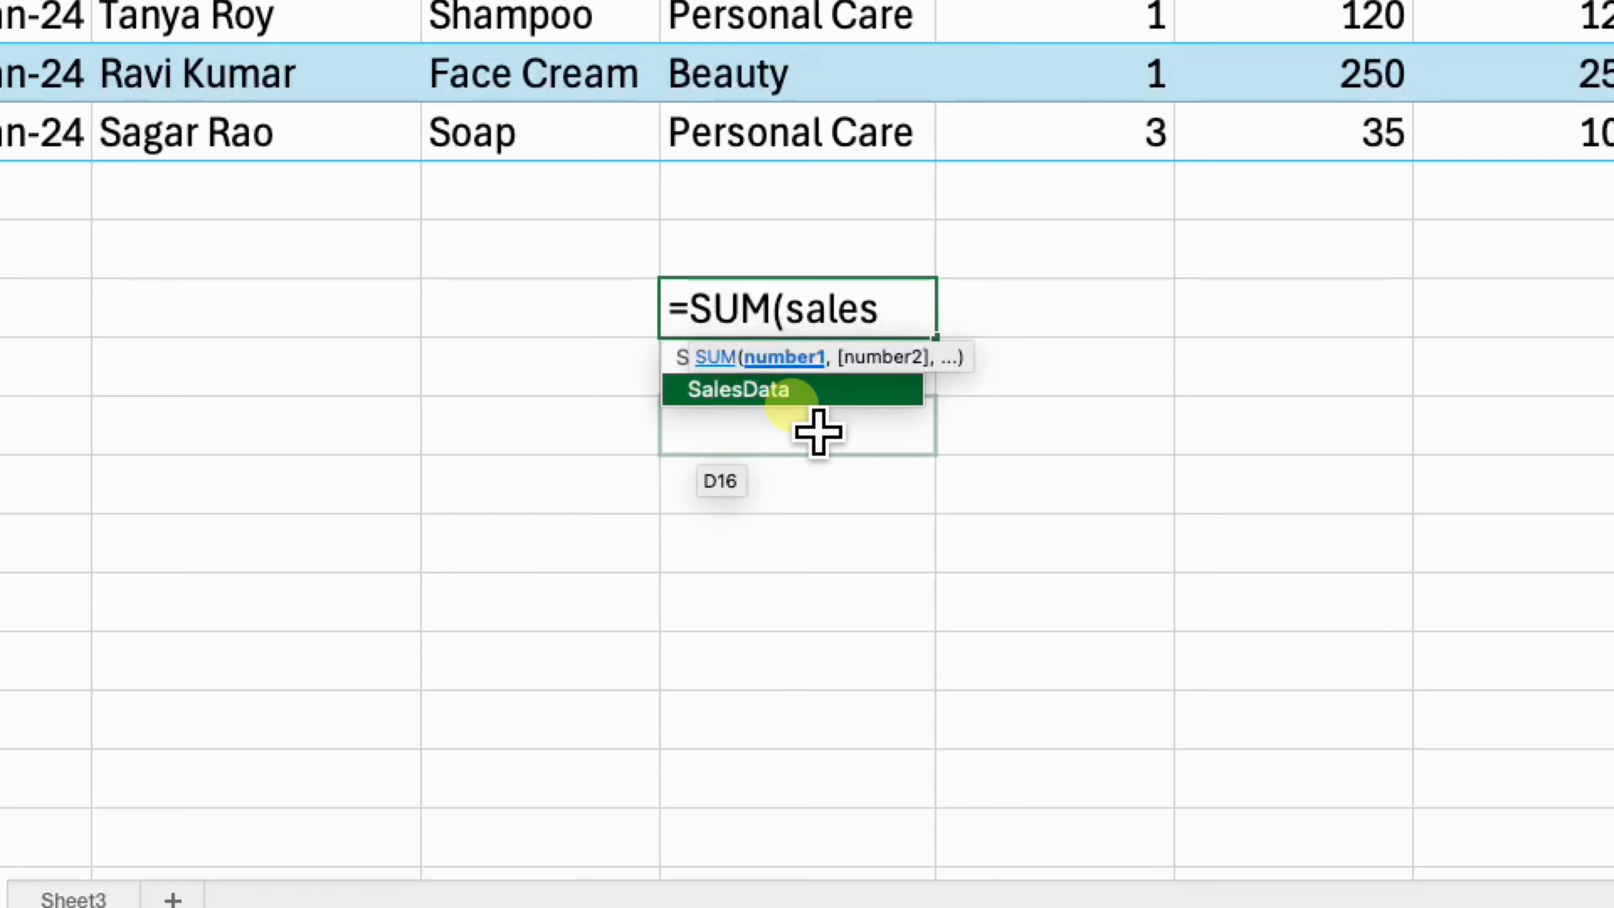
pyautogui.press('Tab')
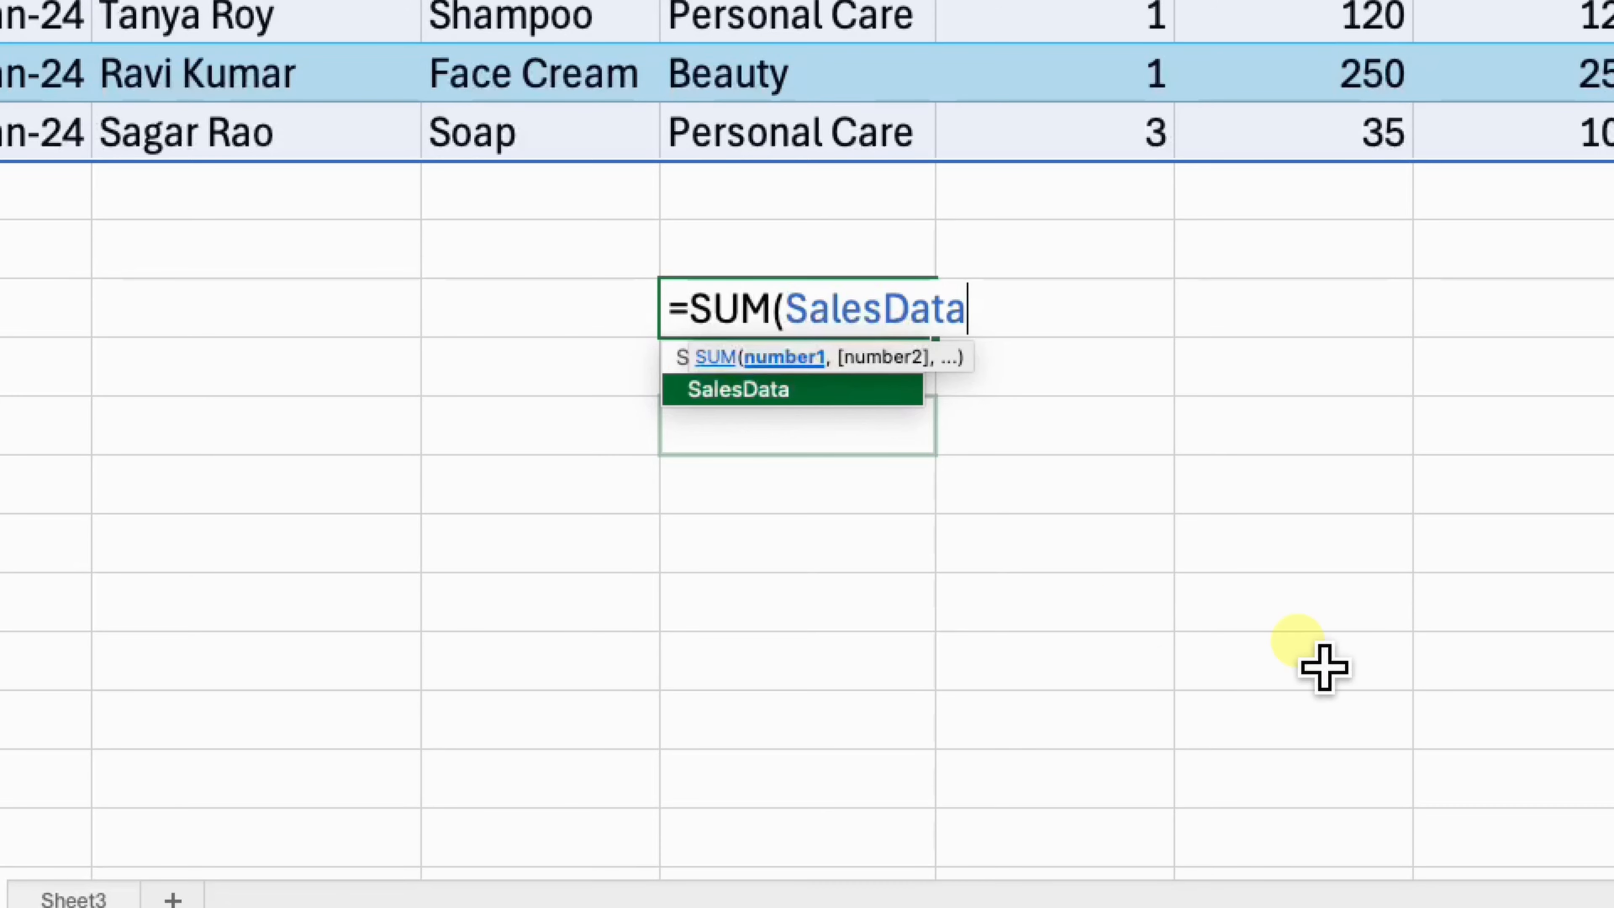
pyautogui.write('[')
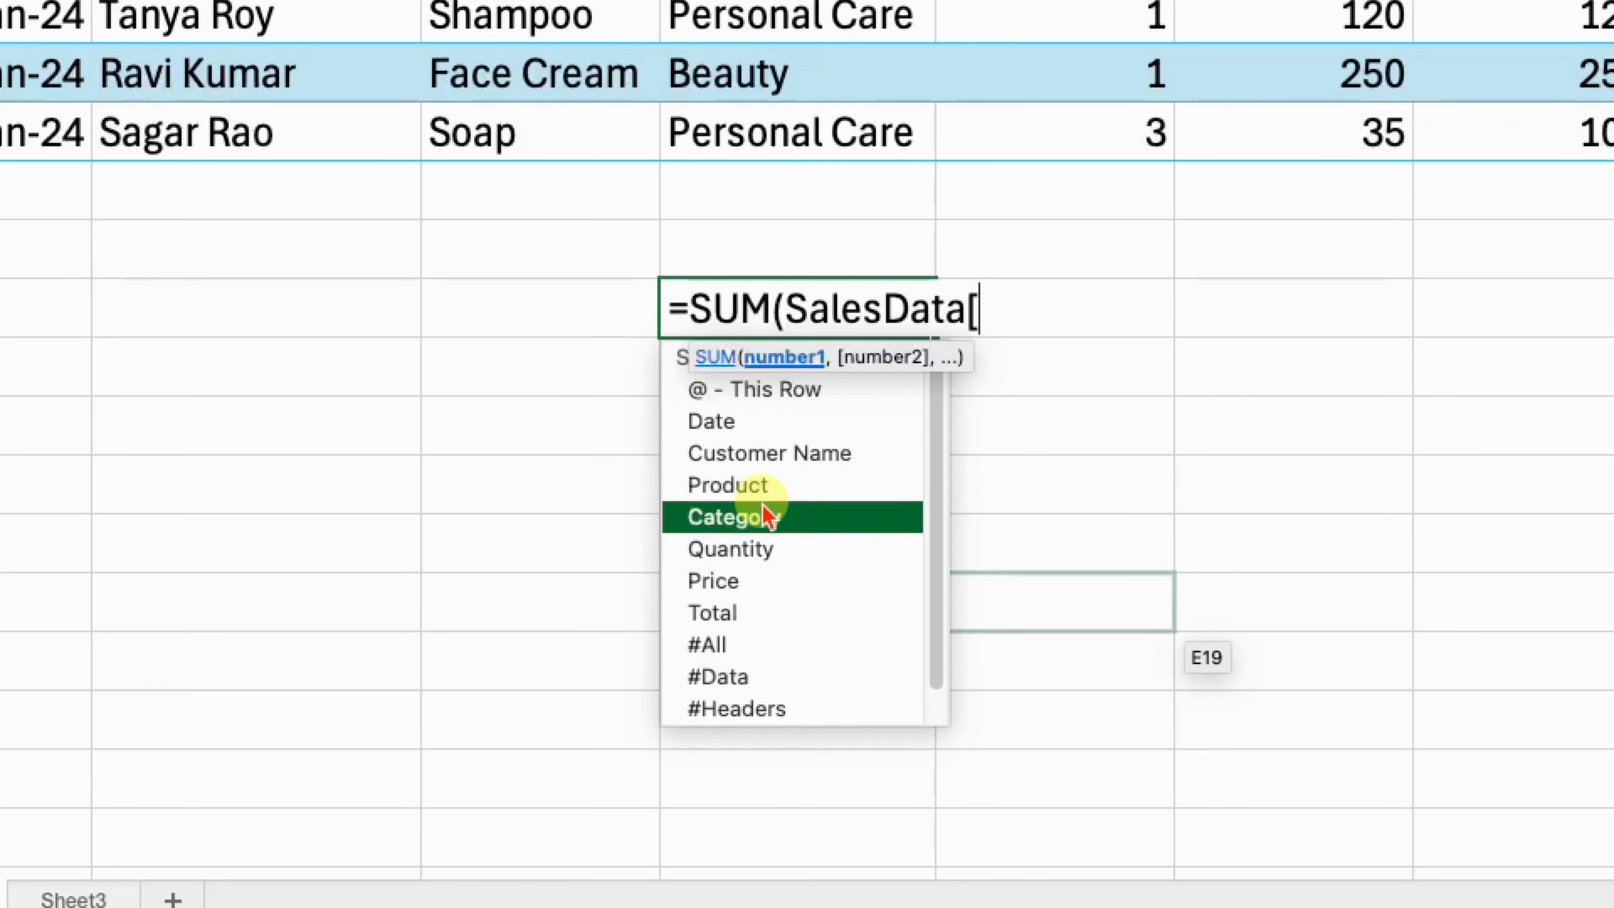
pyautogui.doubleClick(757, 612)
pyautogui.write(']')
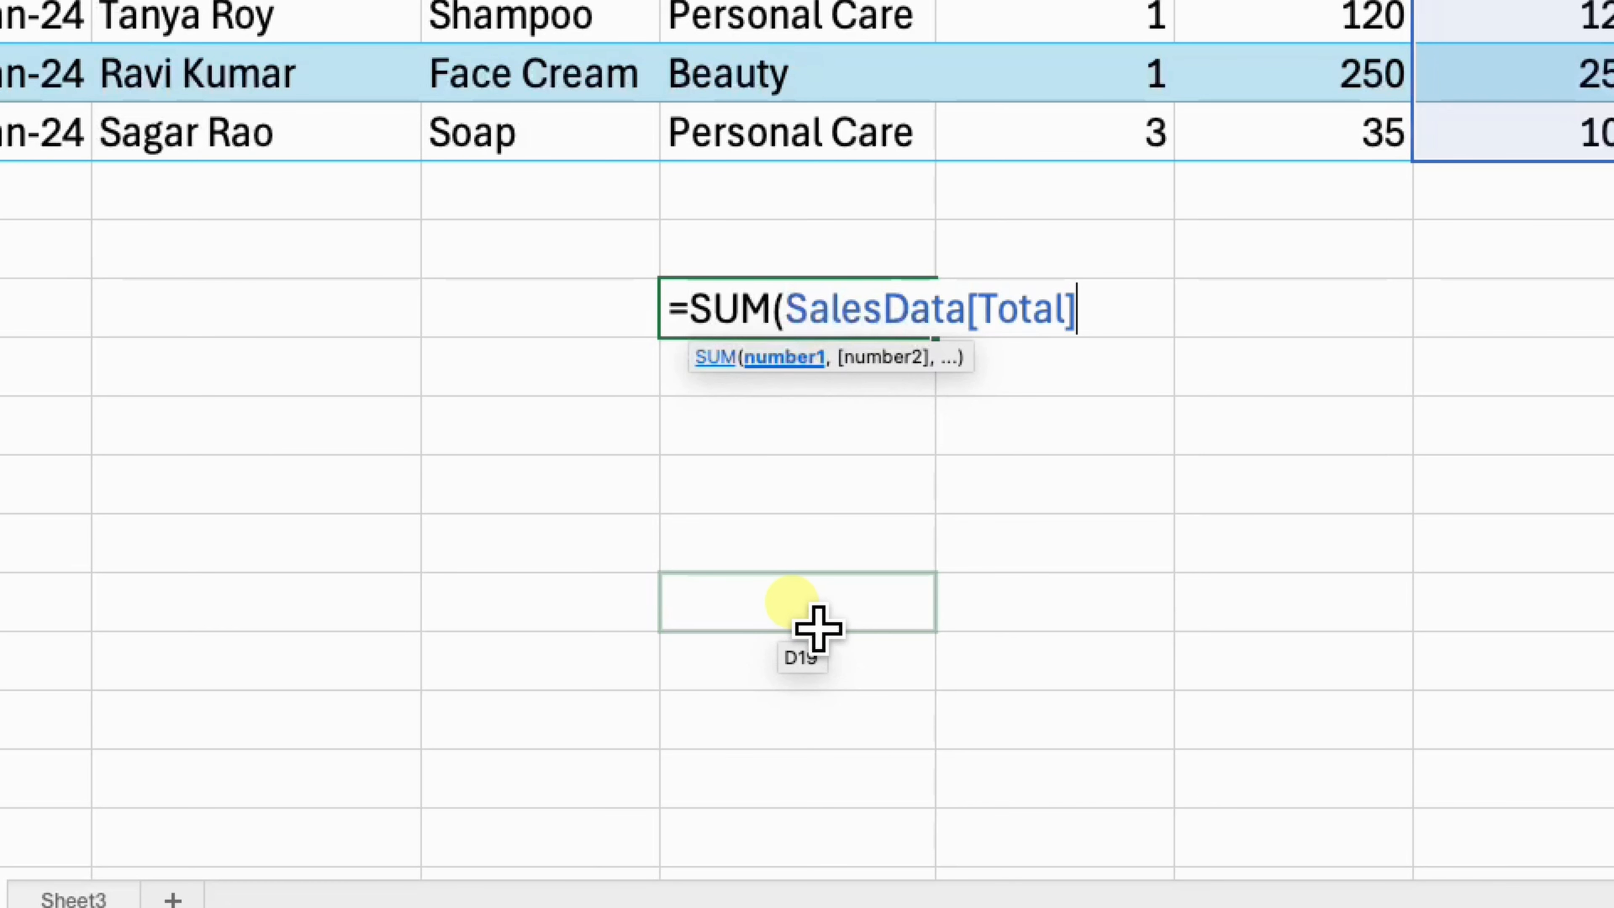
pyautogui.write(')')
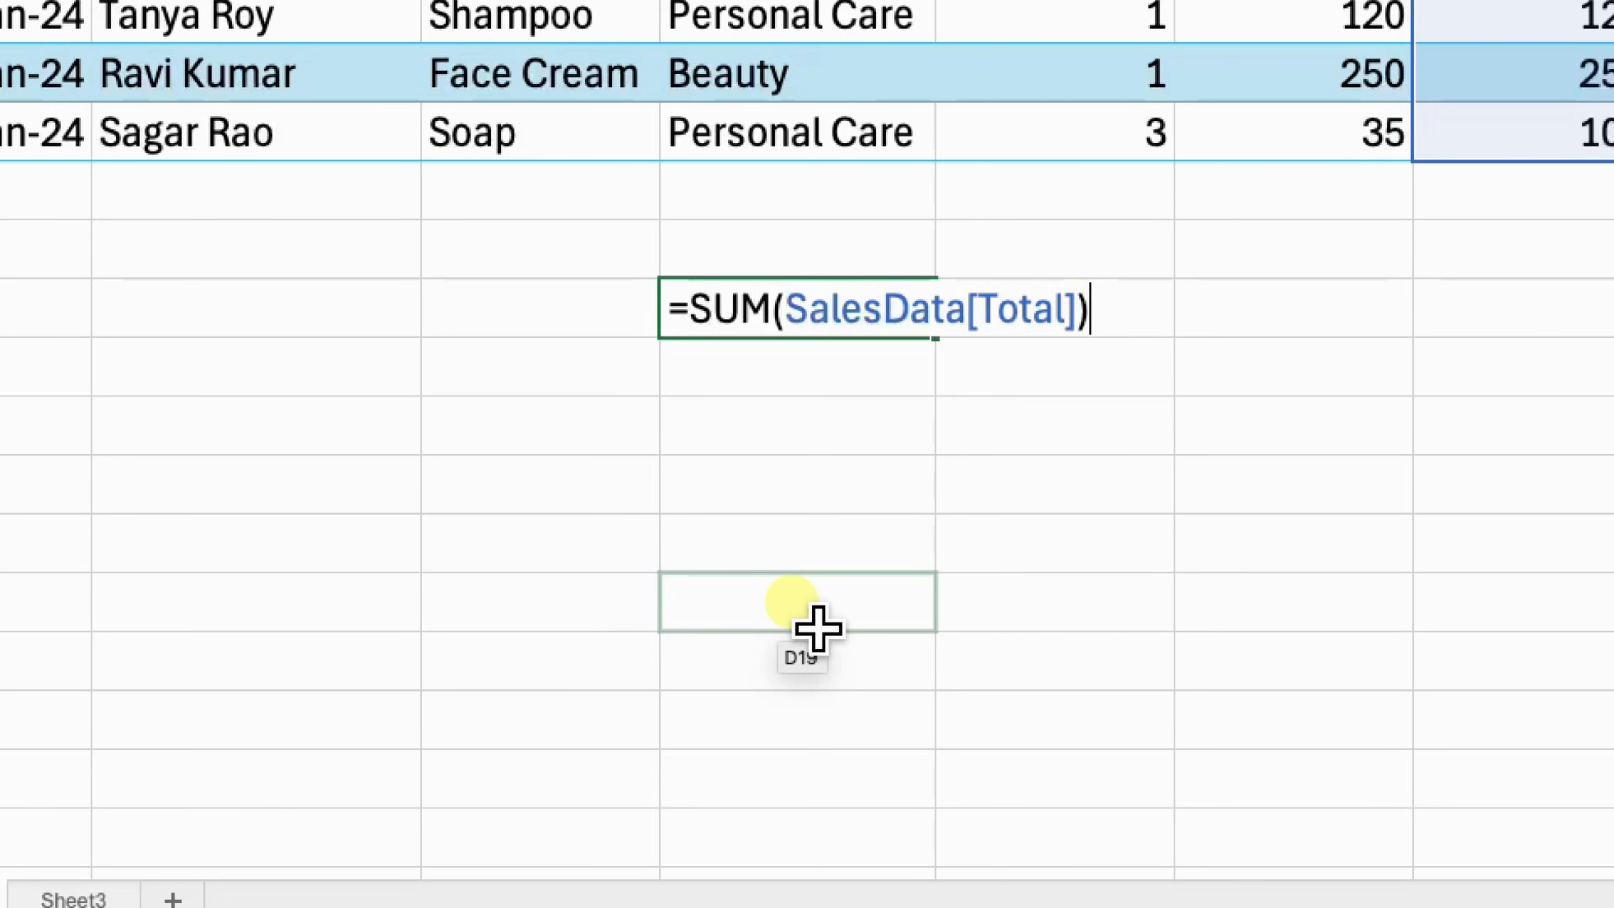
pyautogui.press('Return')
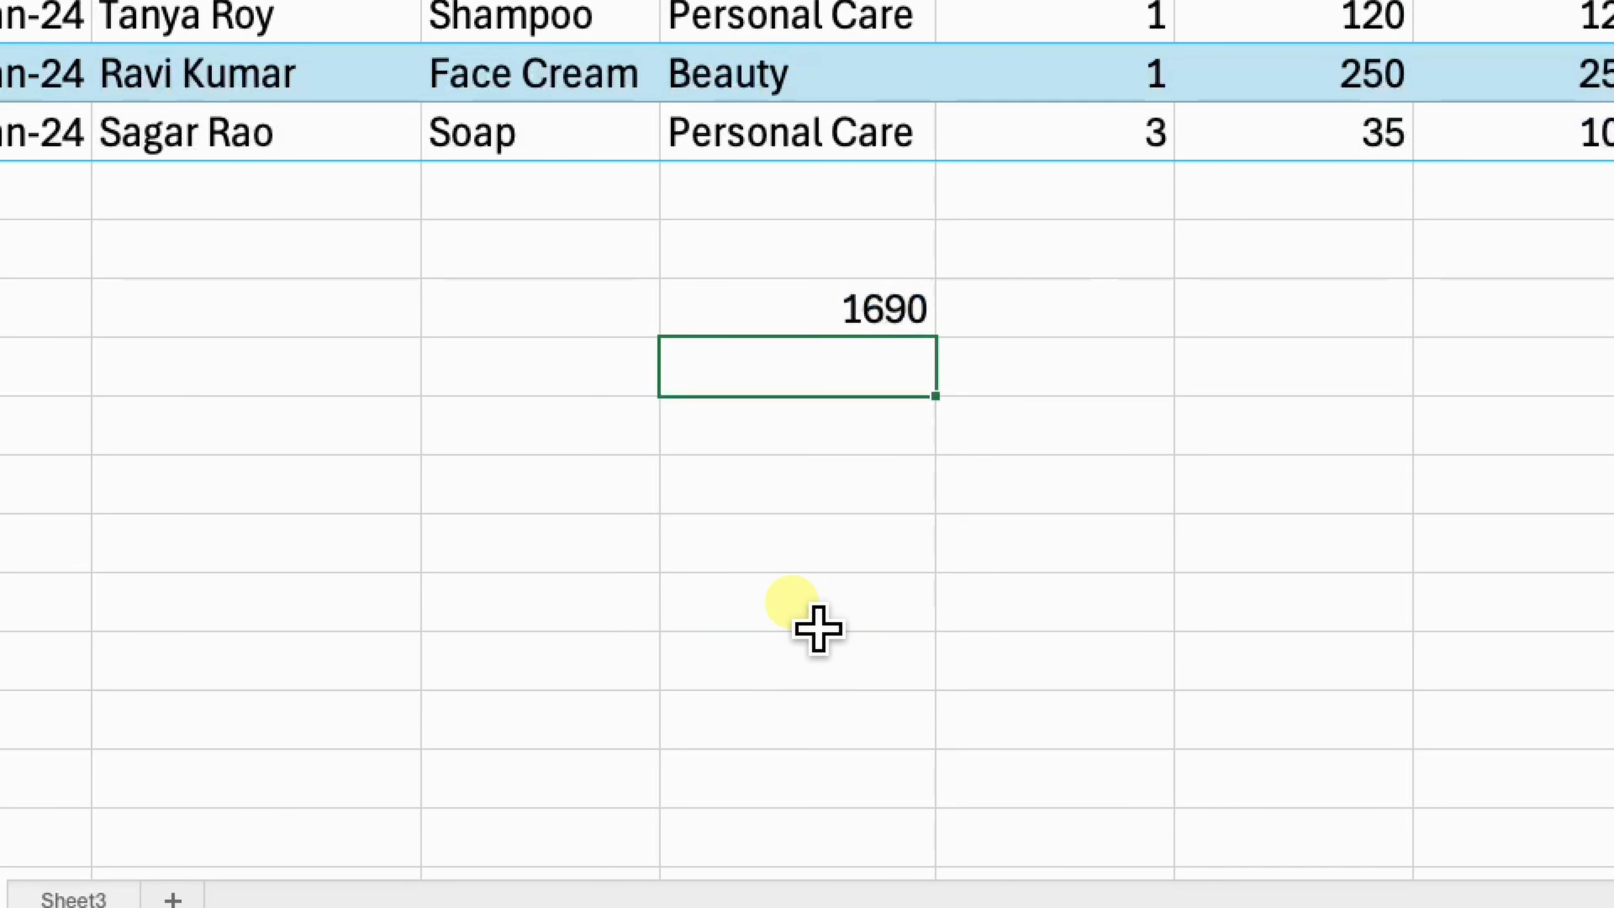
# Step: Review the SUM formula in D14 against the Total column values and clear the formula from the cell
pyautogui.click(873, 318)
pyautogui.doubleClick(874, 317)
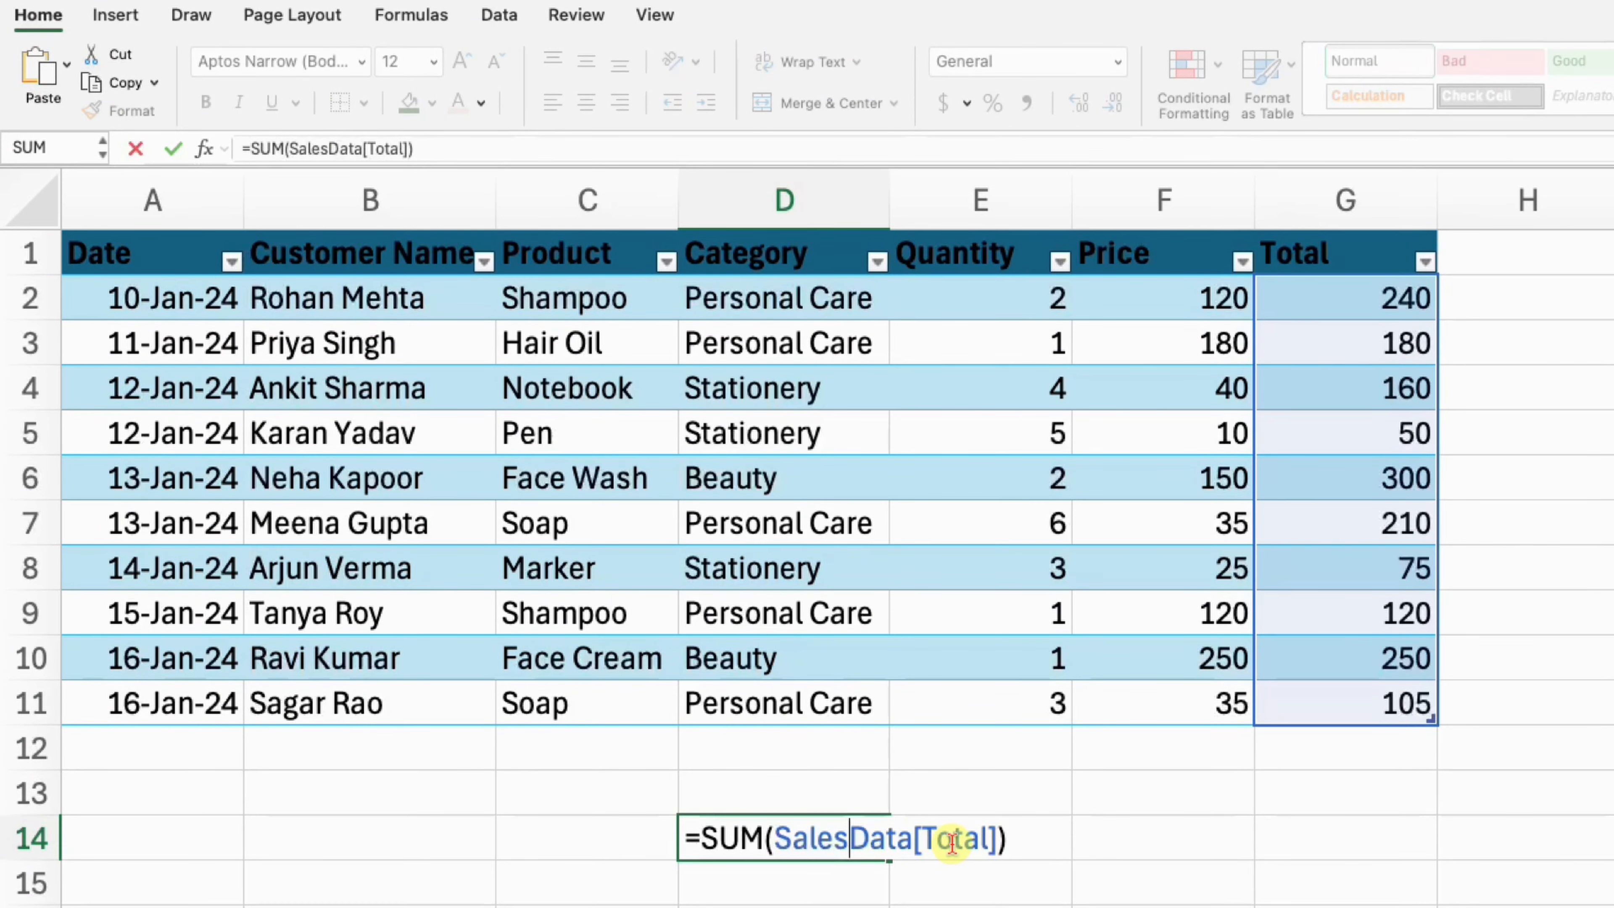
pyautogui.press('Return')
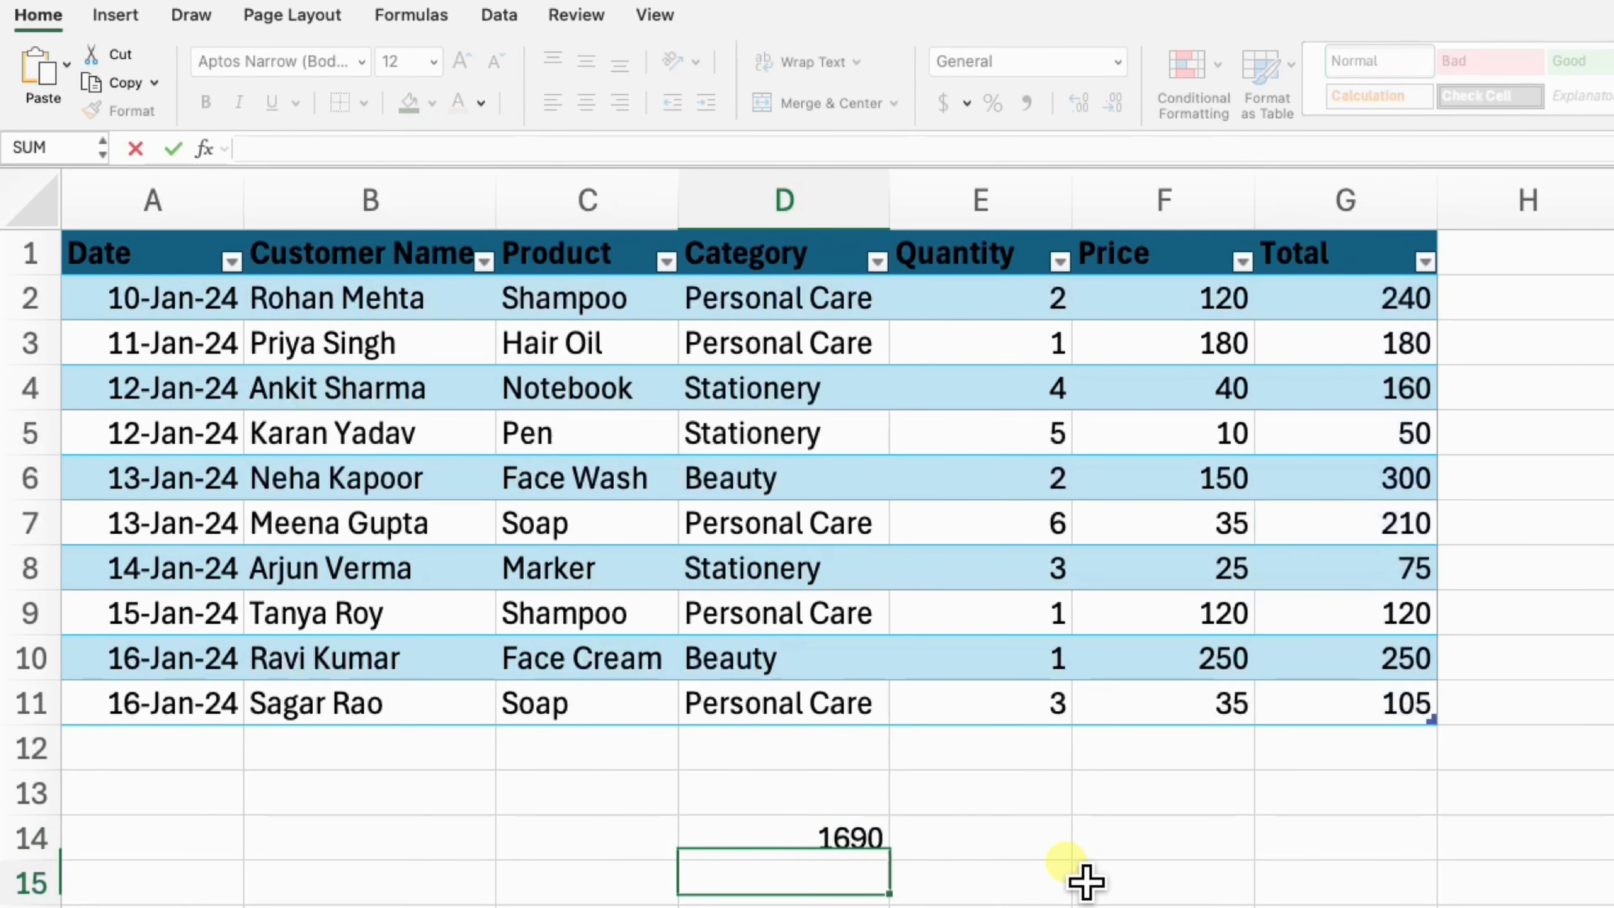
pyautogui.moveTo(1383, 314); pyautogui.dragTo(1423, 721)
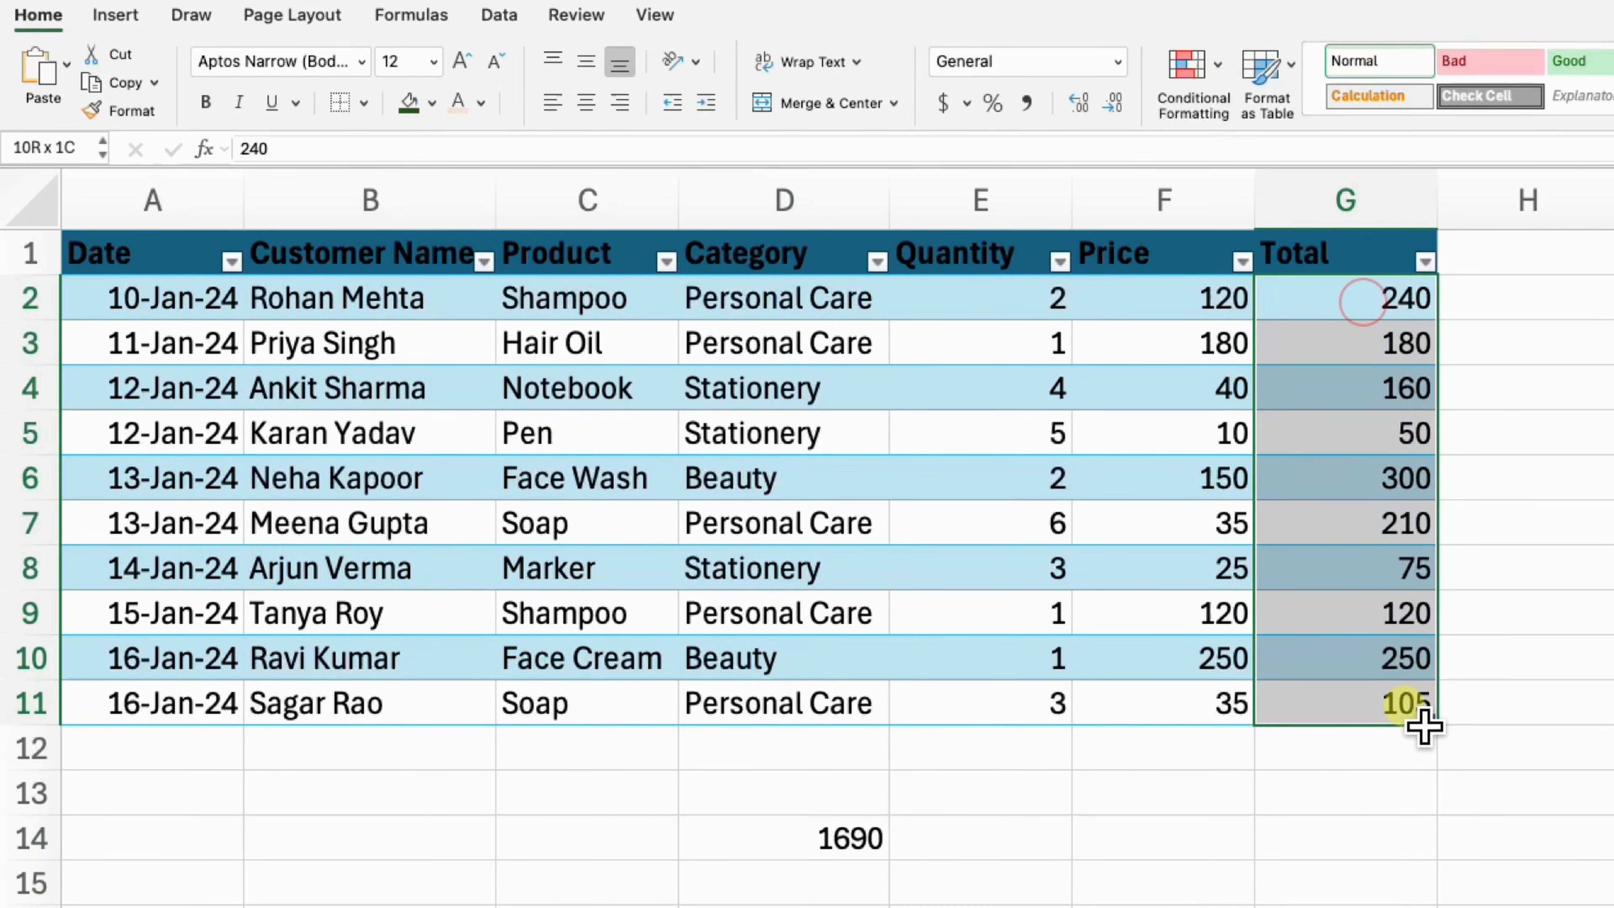
pyautogui.click(849, 847)
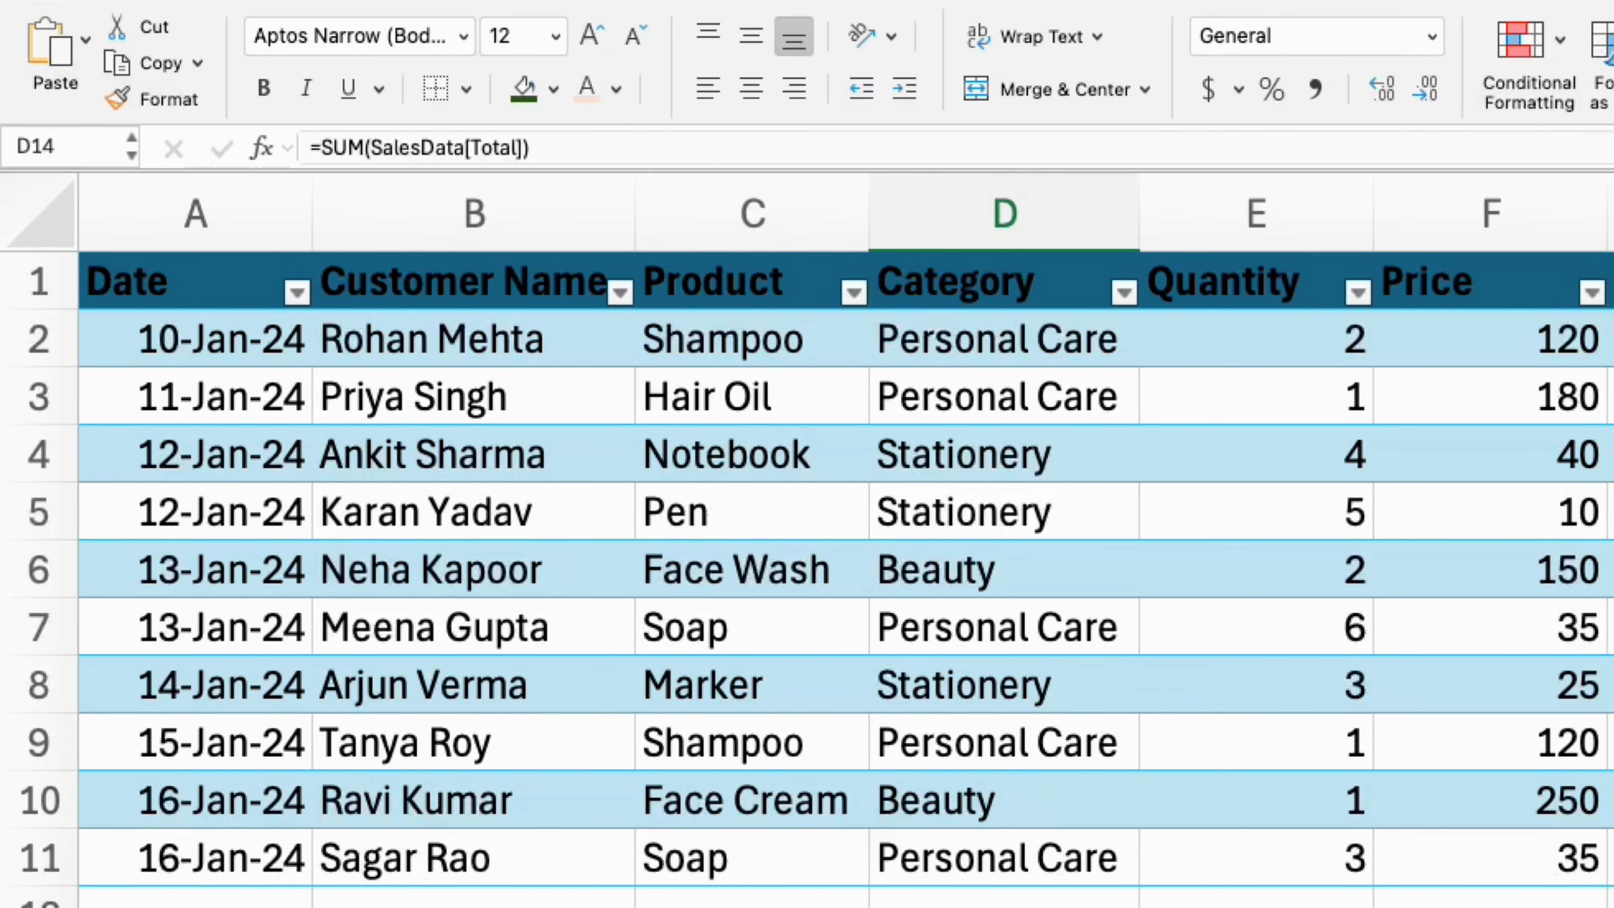
pyautogui.press('Right')
# Step: Try a light green gridded style and a medium blue banded style on the whole table
pyautogui.moveTo(193, 307); pyautogui.dragTo(1613, 875)
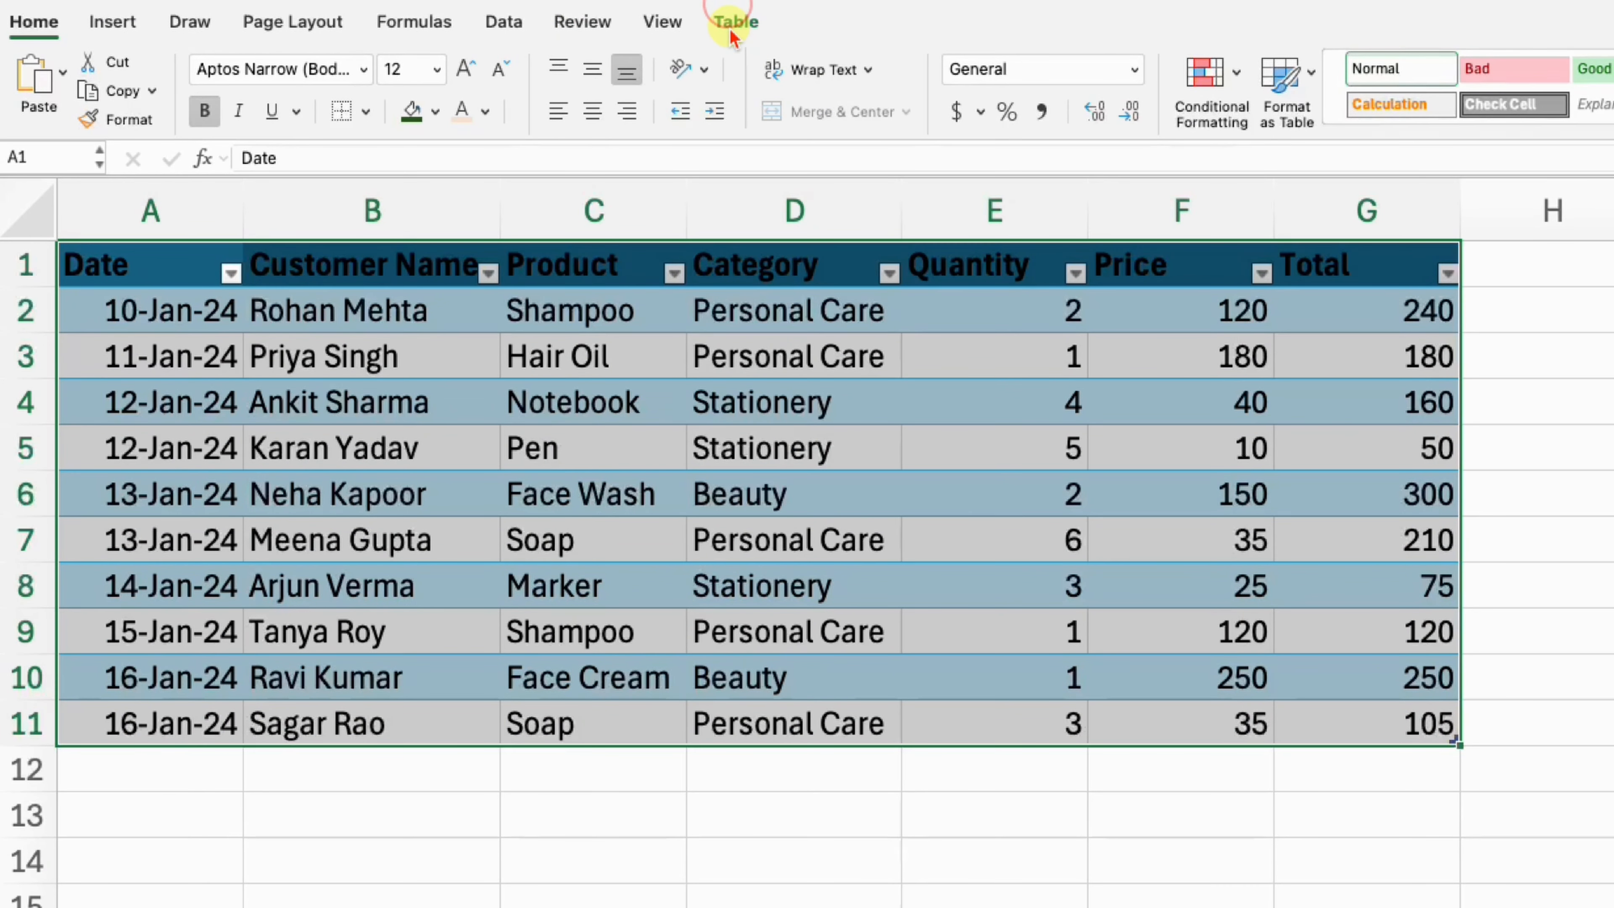
pyautogui.click(733, 26)
pyautogui.click(1302, 130)
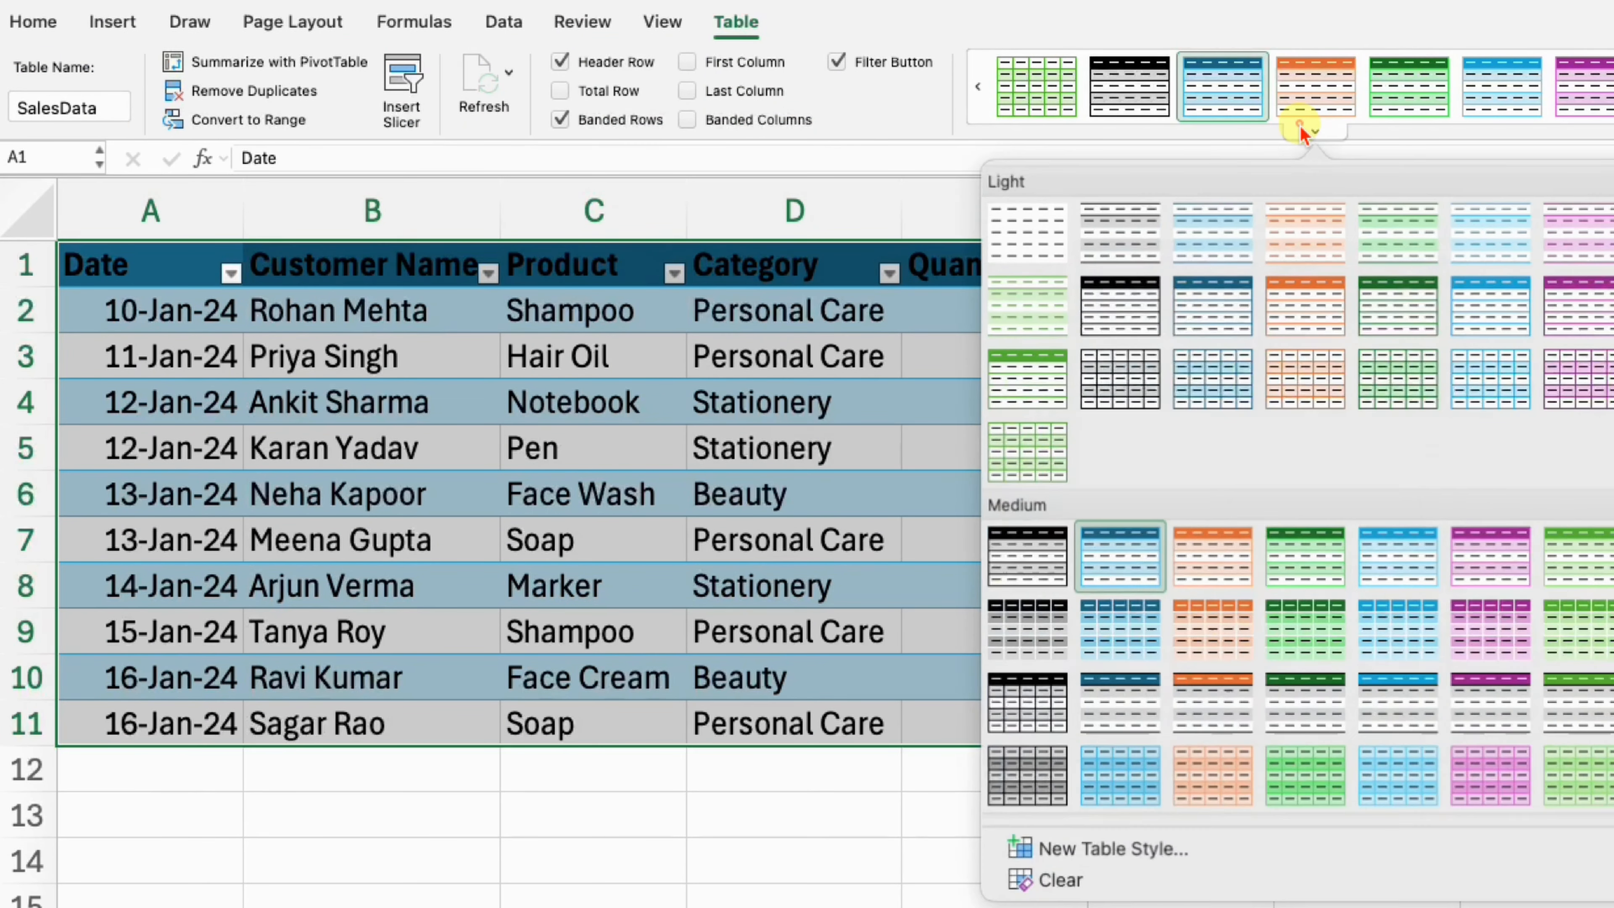
pyautogui.click(1387, 369)
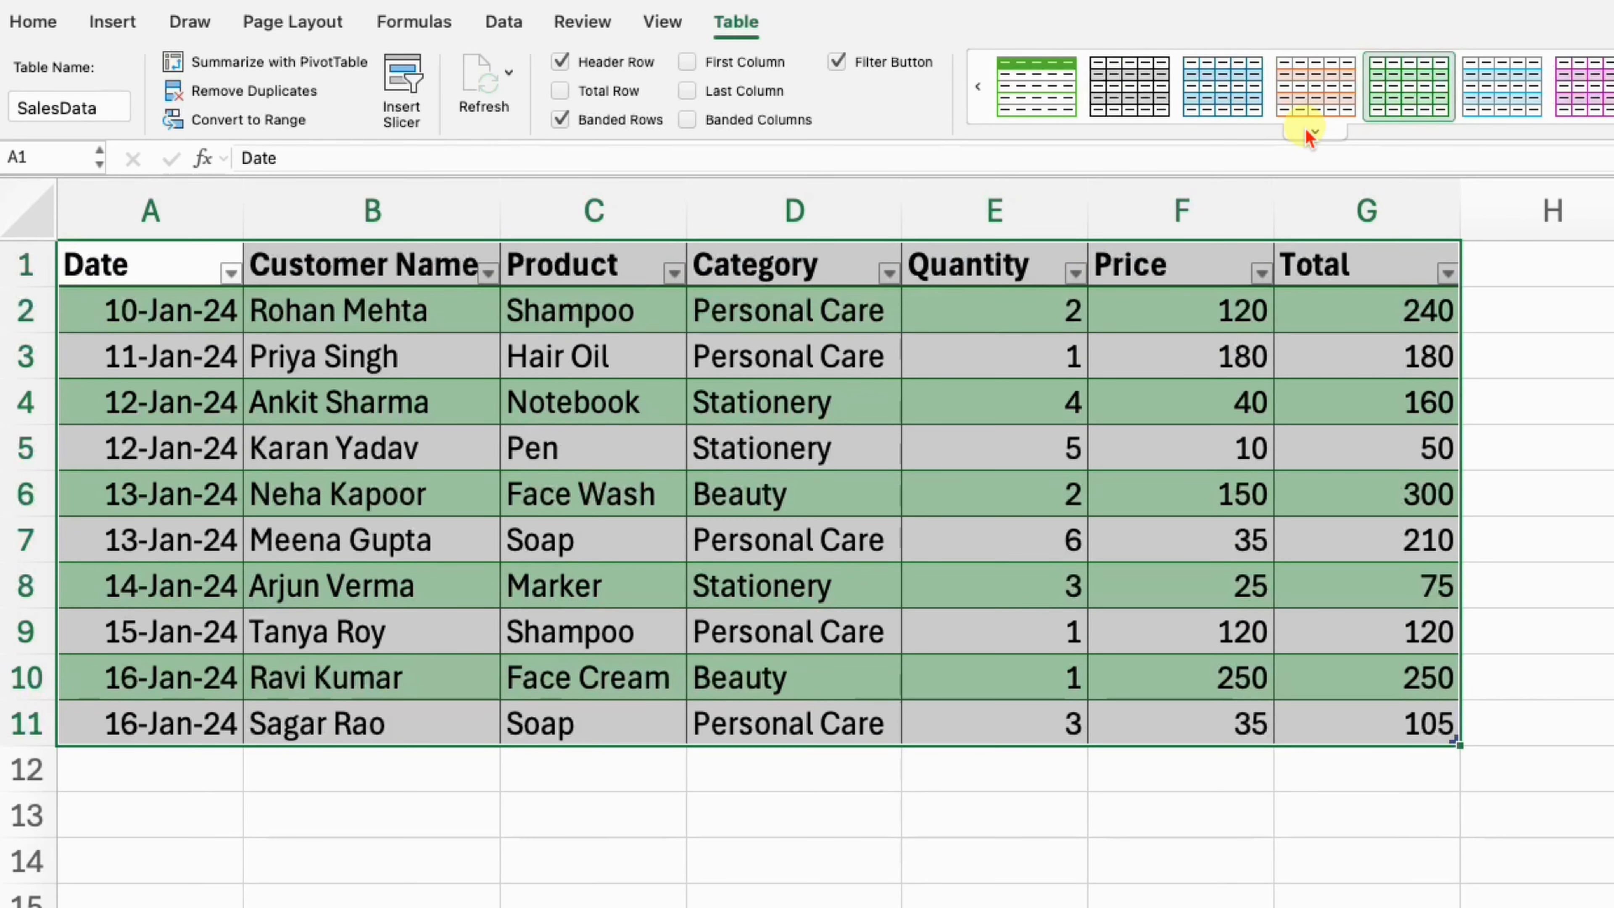
pyautogui.click(1311, 131)
pyautogui.click(1353, 641)
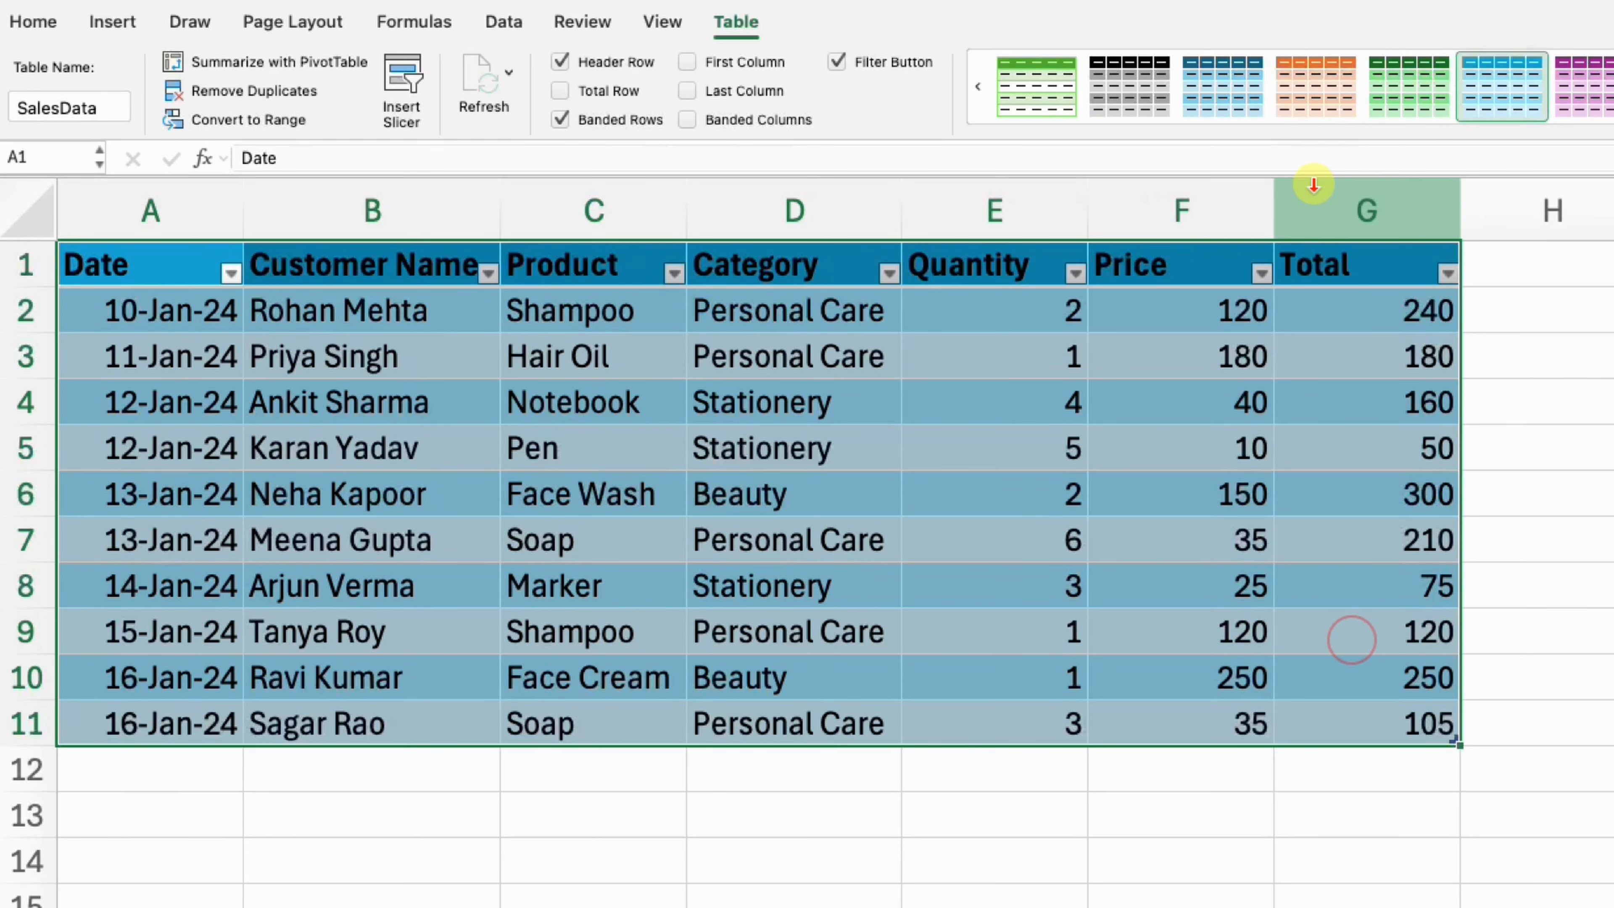
# Step: Apply the medium table style with a green header and grey banded rows
pyautogui.click(1324, 125)
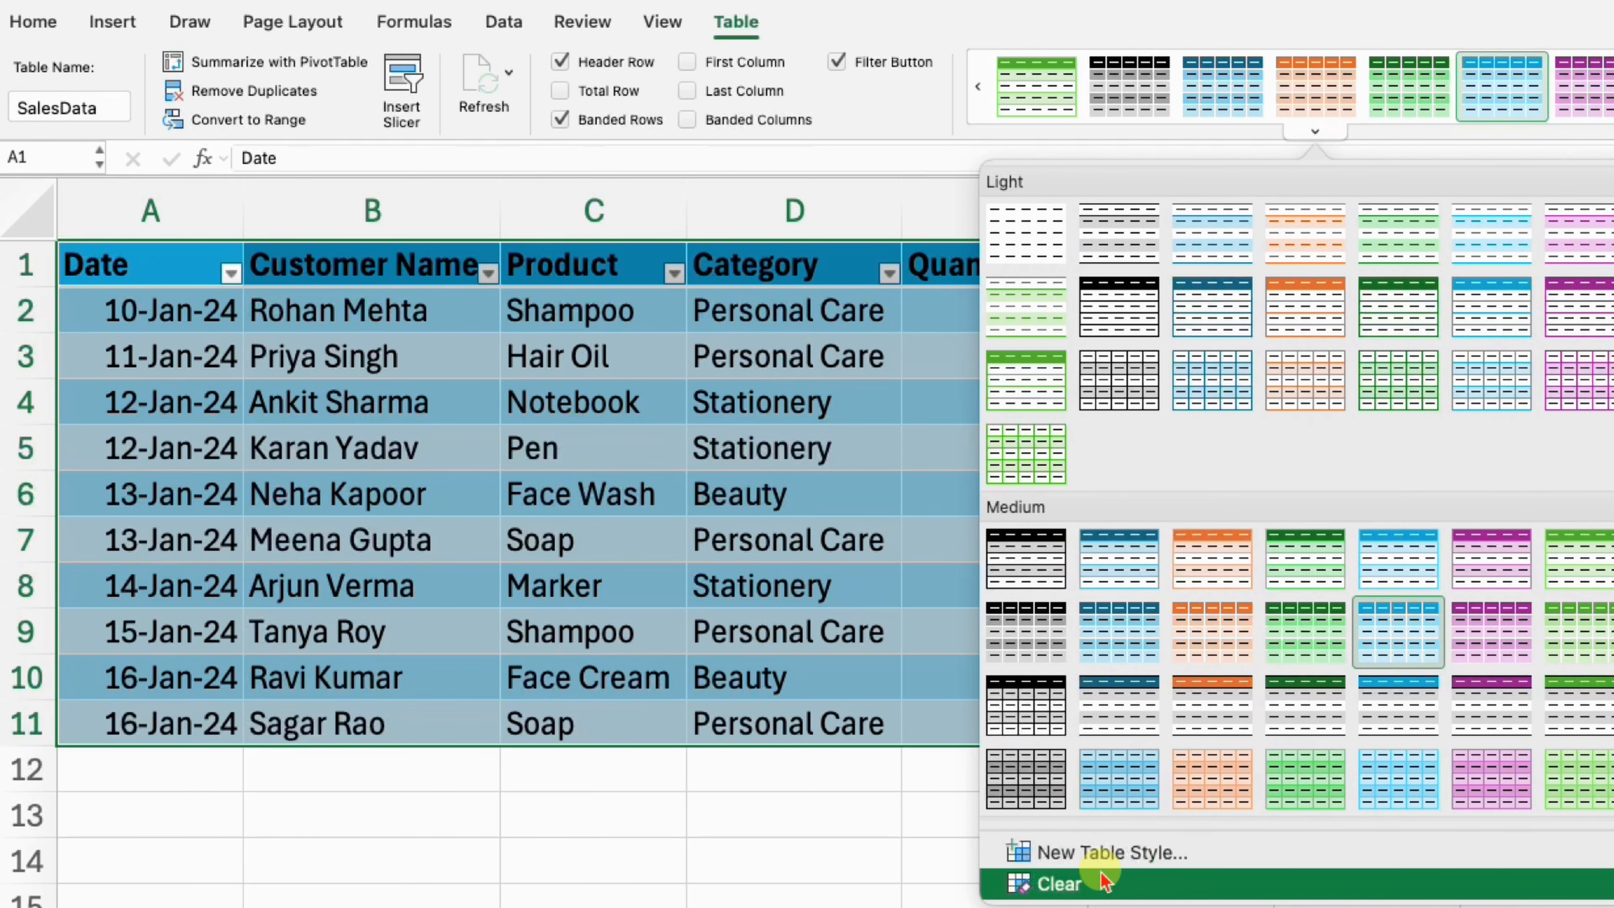
pyautogui.click(1567, 711)
pyautogui.click(889, 462)
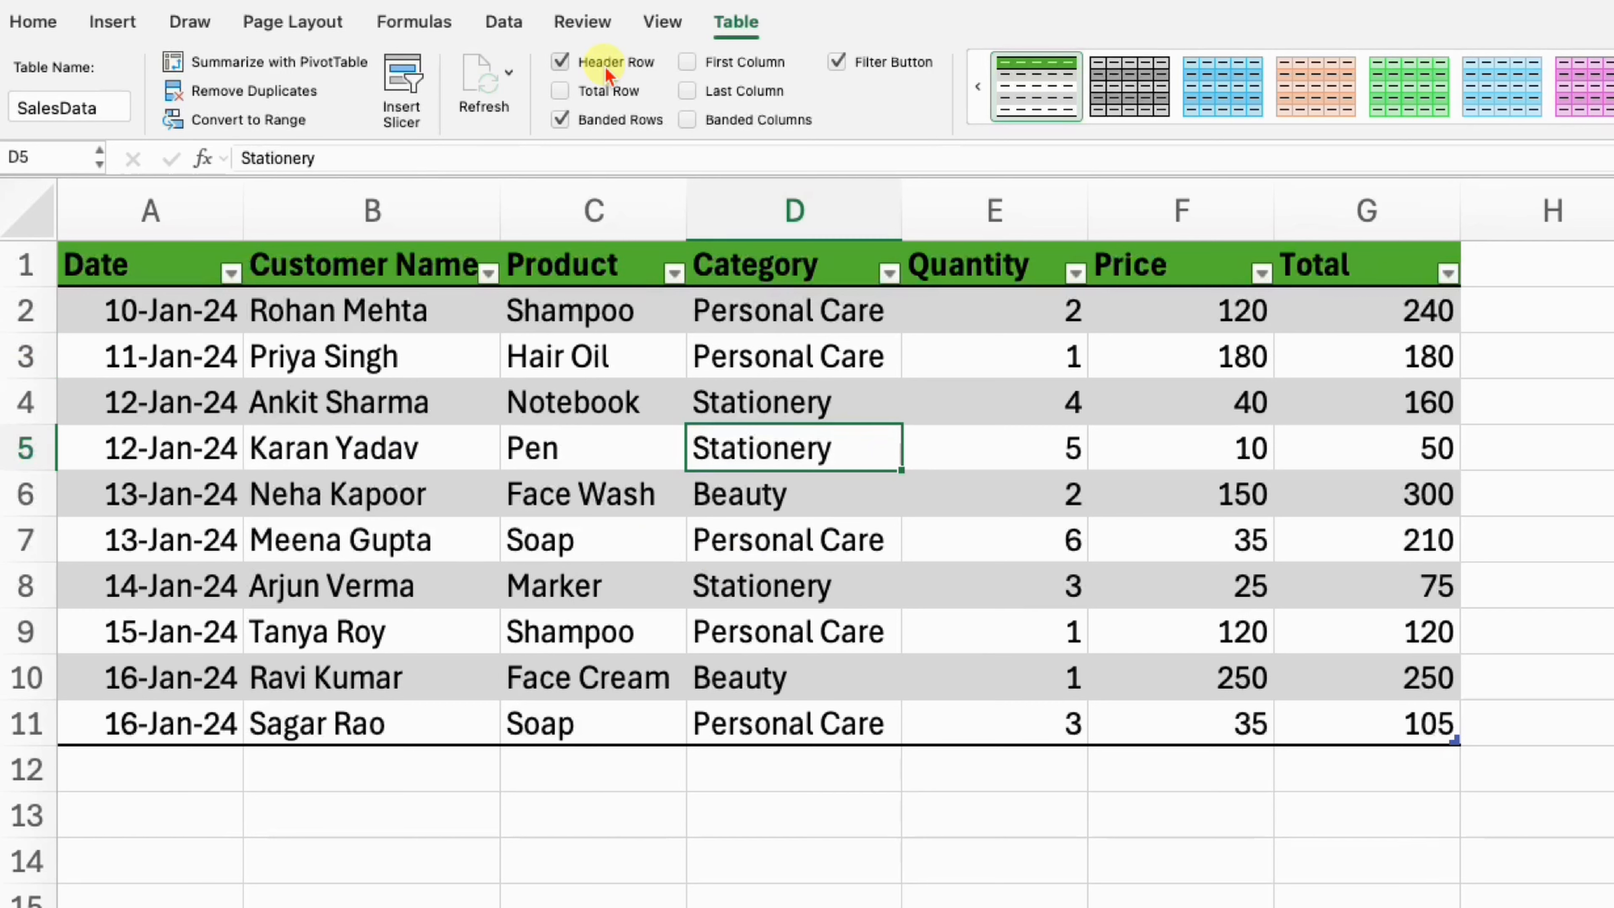
# Step: Hide the table's header row and show it again
pyautogui.click(559, 61)
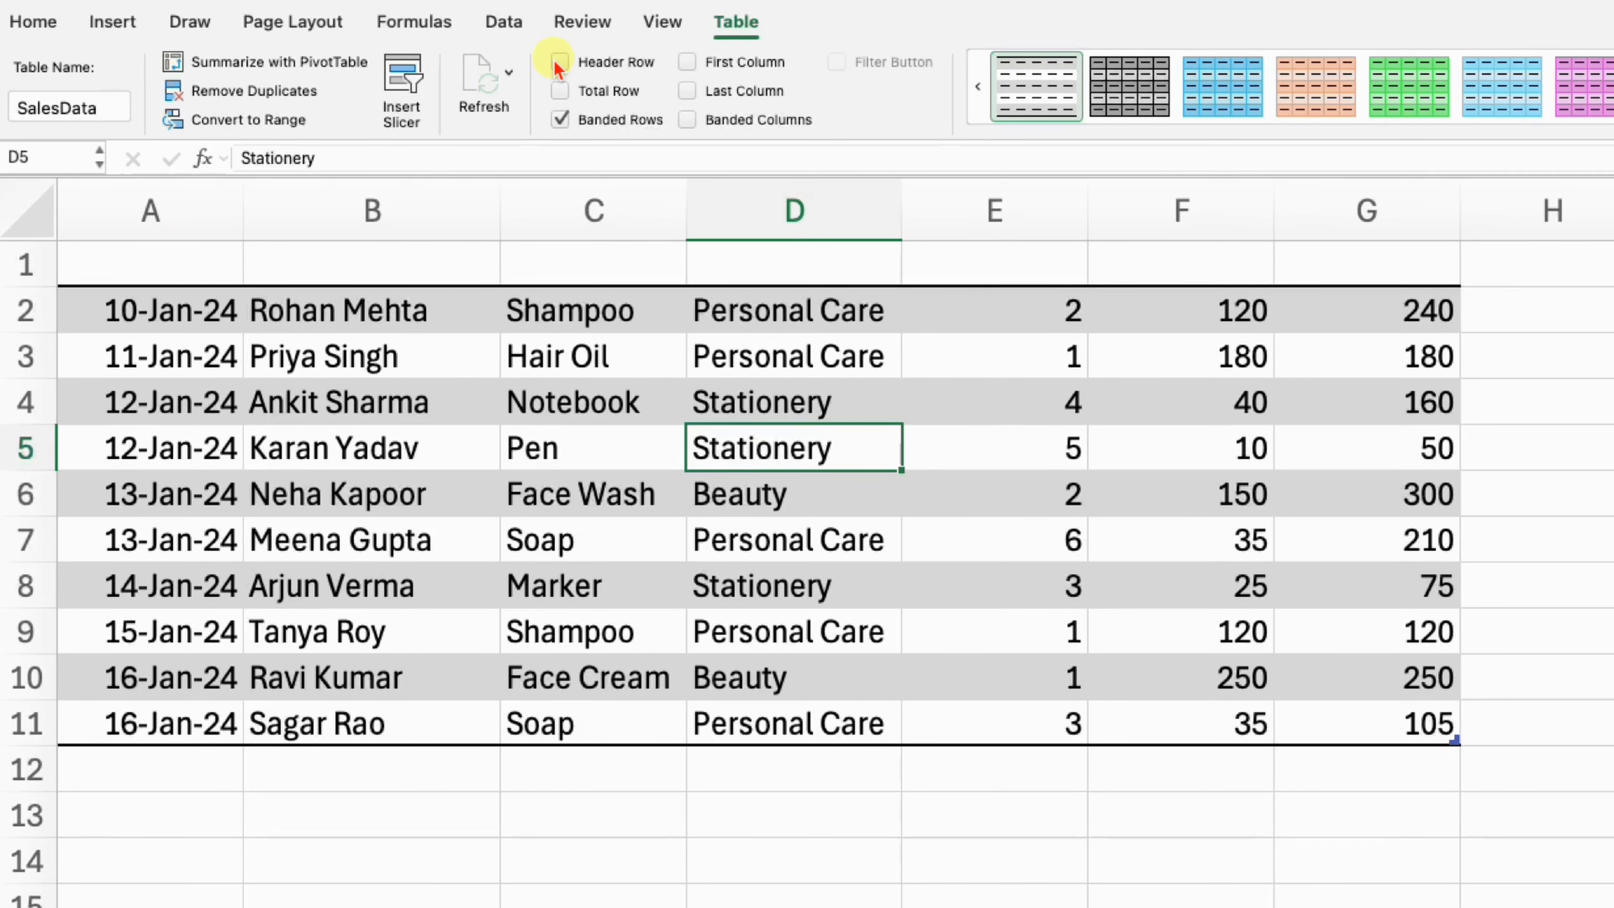
pyautogui.click(560, 62)
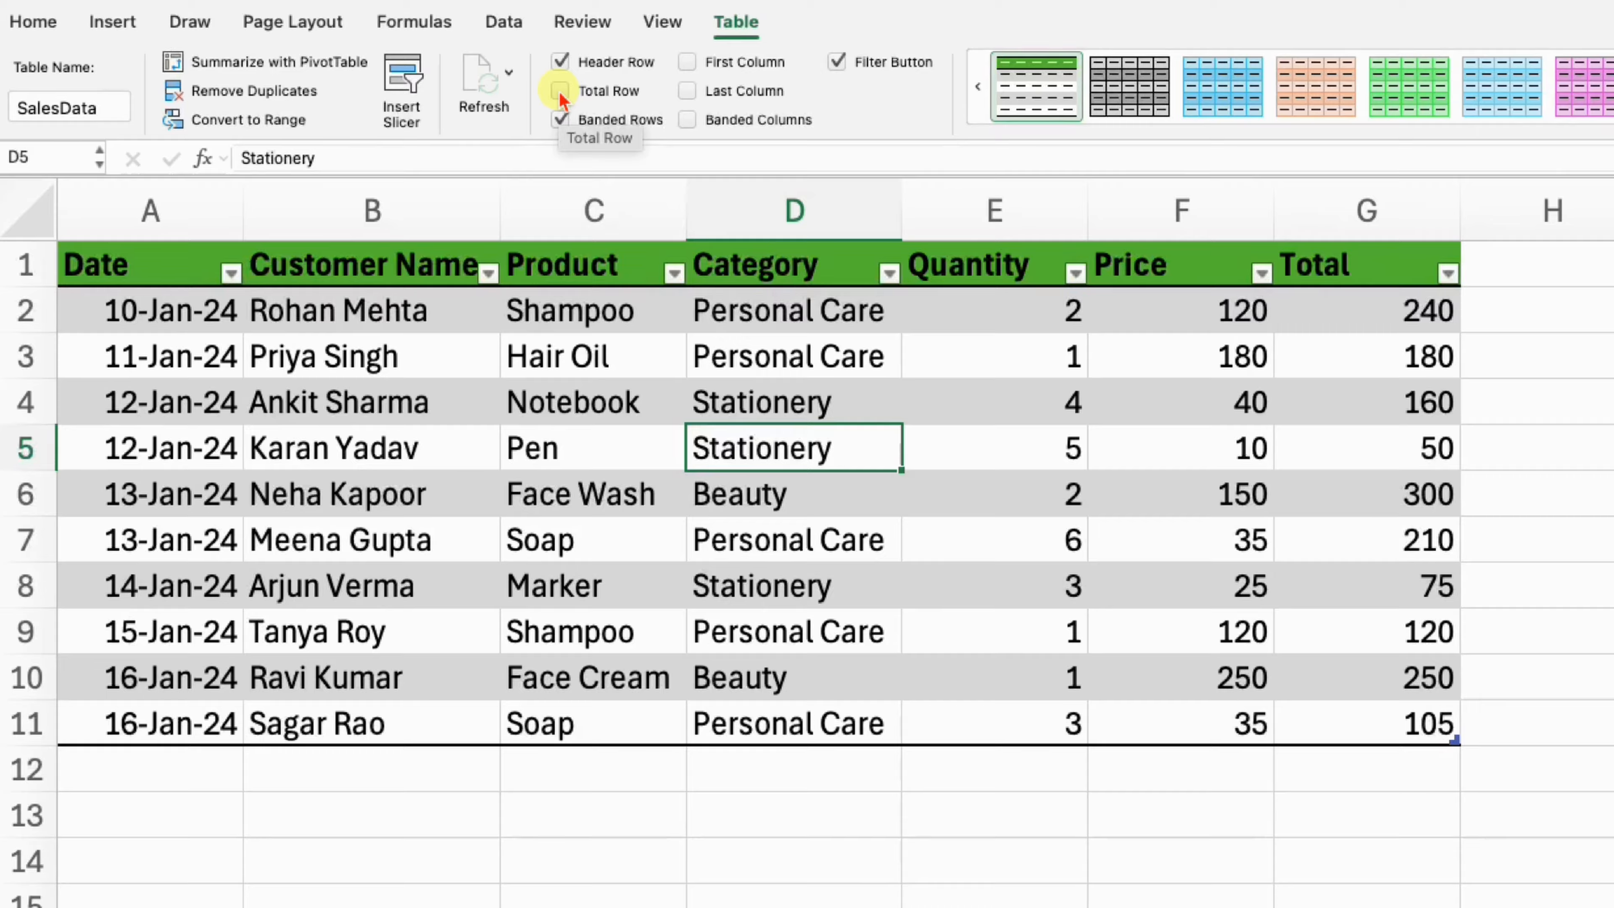
# Step: Add a total row to the table and set the Total column's calculation in it to Average
pyautogui.click(559, 91)
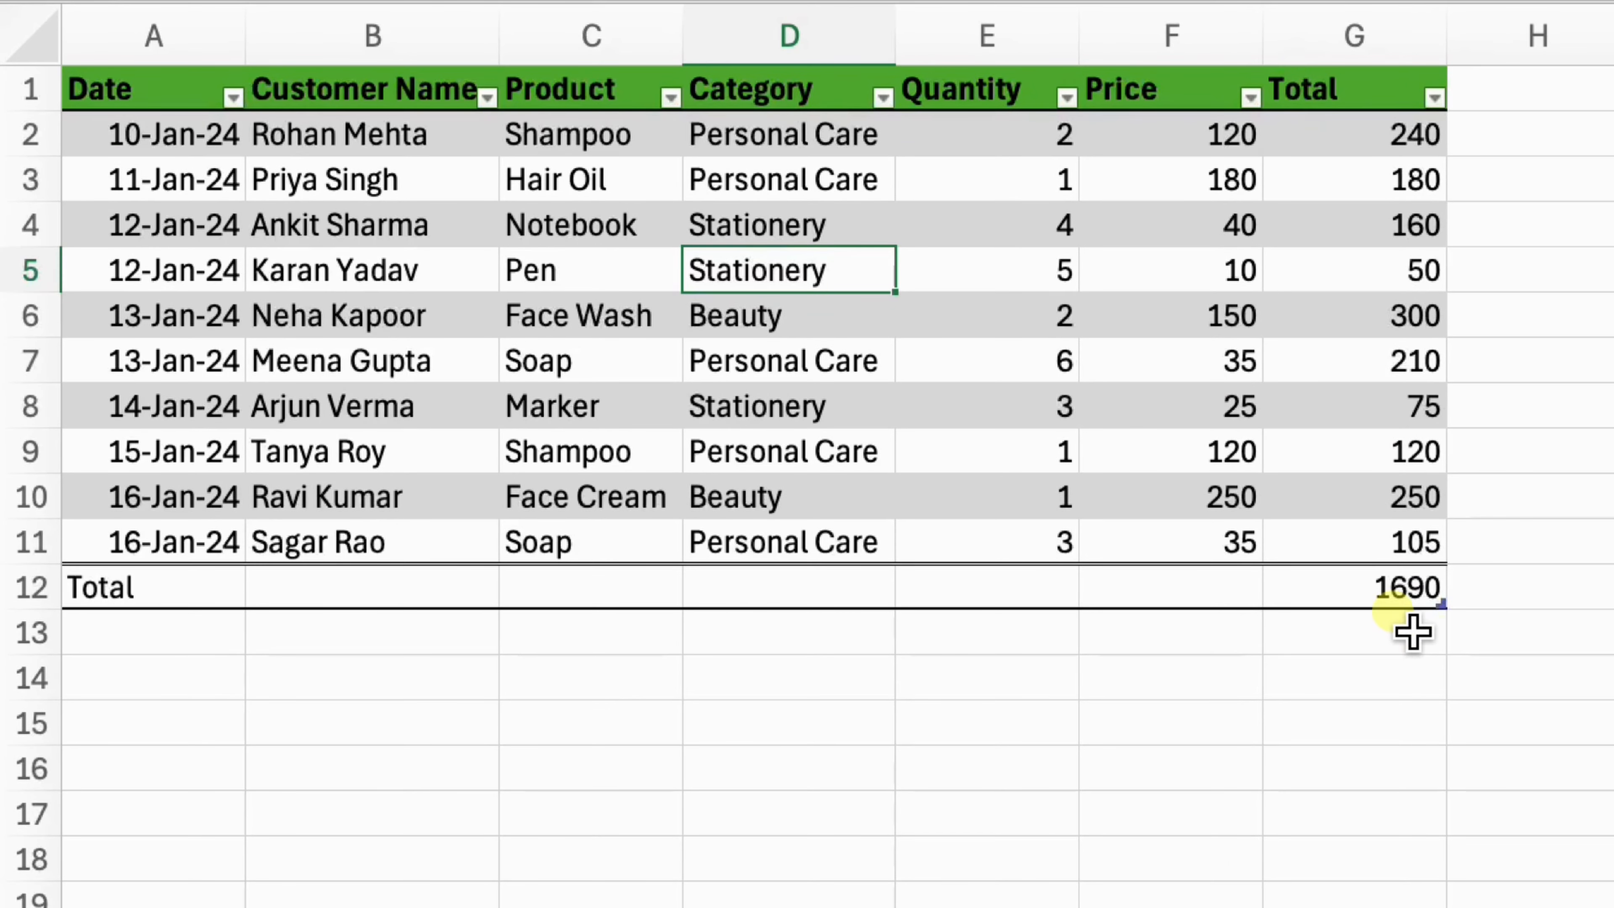
pyautogui.click(1414, 600)
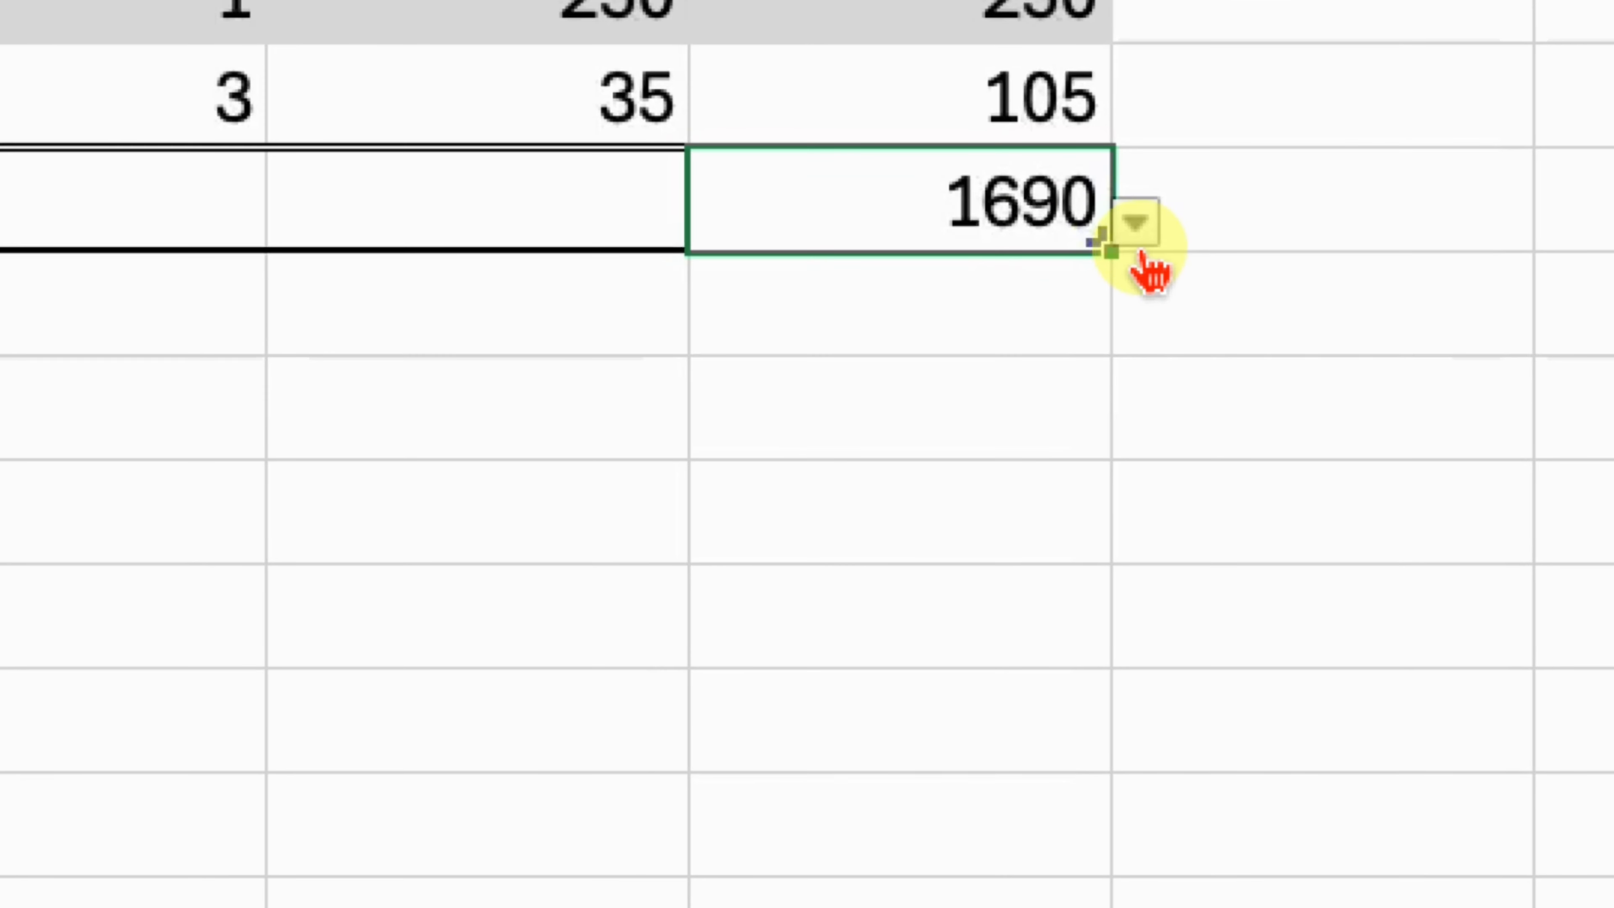
pyautogui.click(1288, 407)
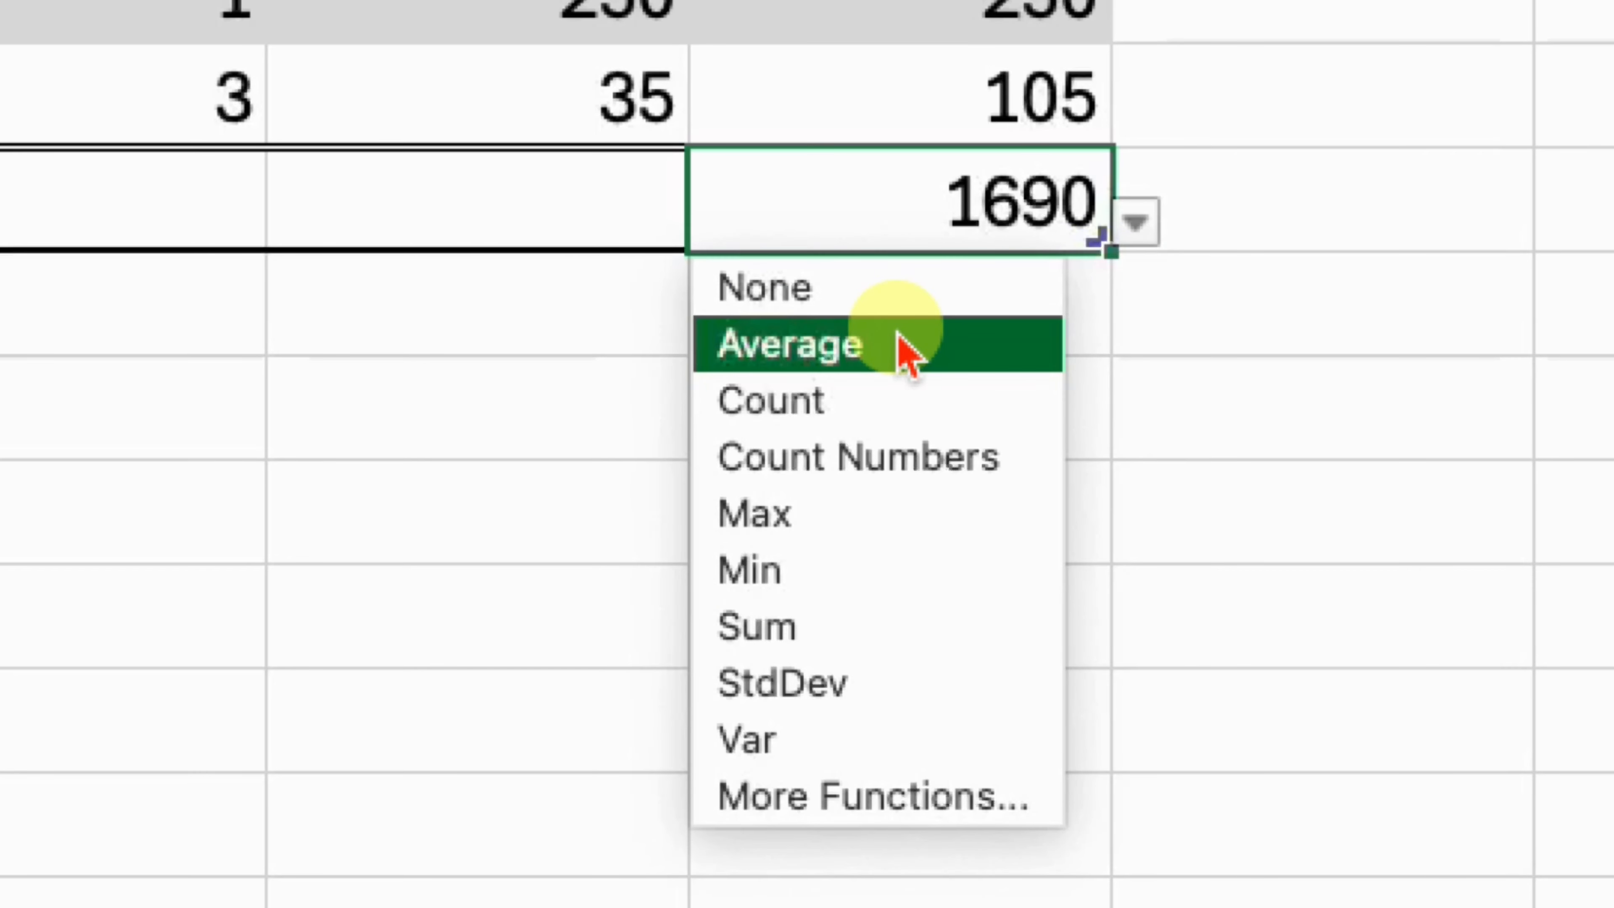
pyautogui.click(902, 356)
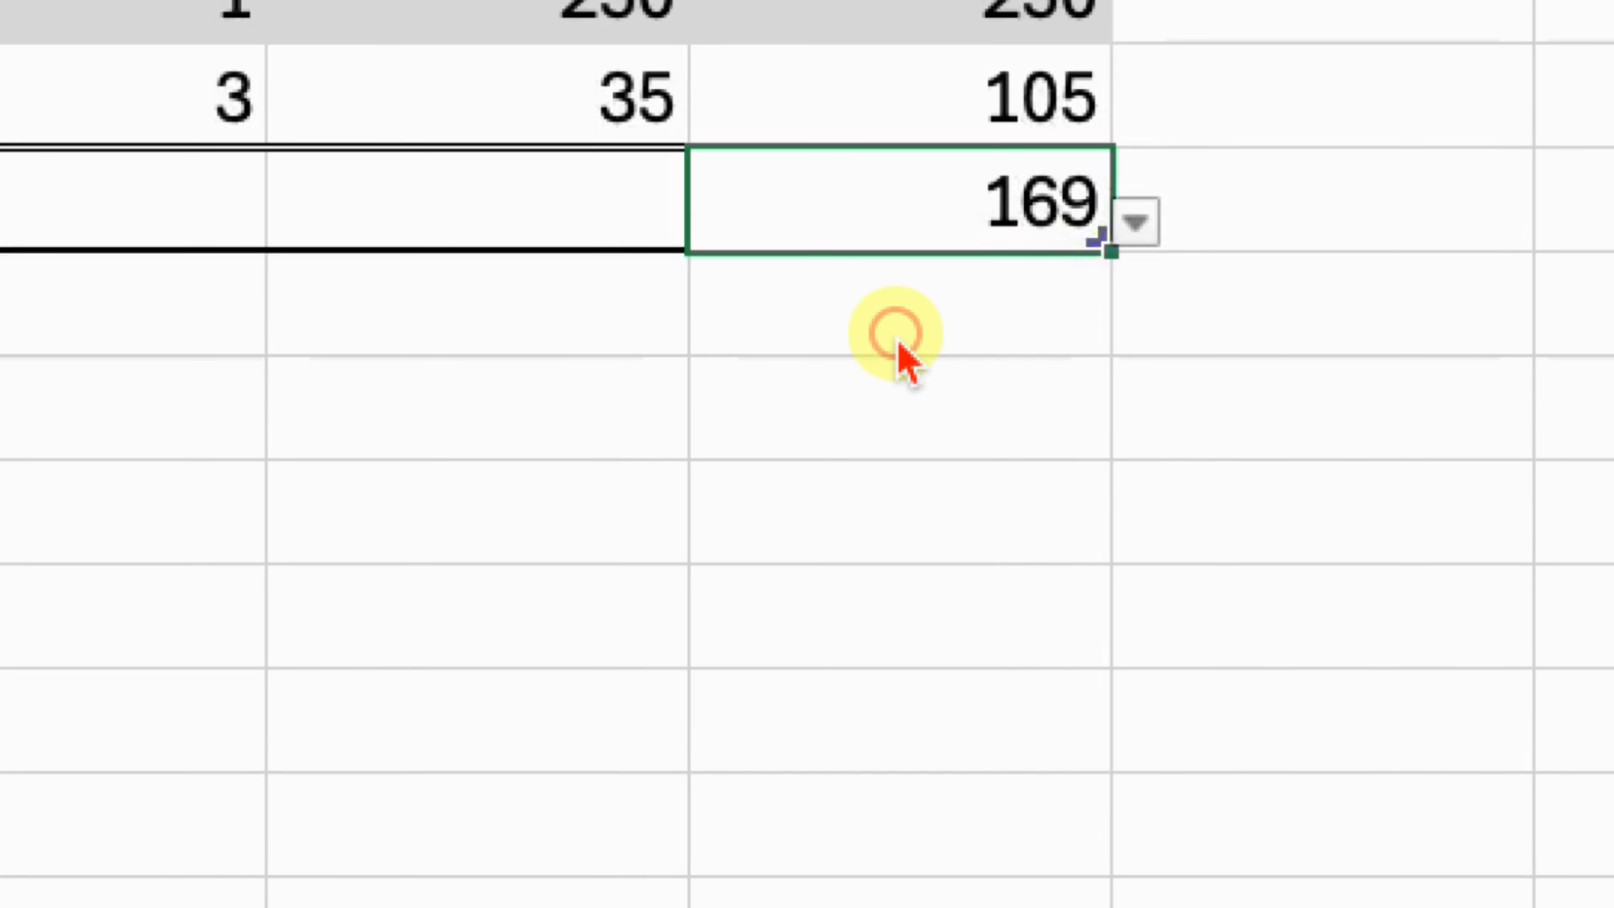
# Step: Try the Count, Count Numbers, Max and Min calculations in the Total column's total row cell
pyautogui.click(1136, 222)
pyautogui.click(851, 384)
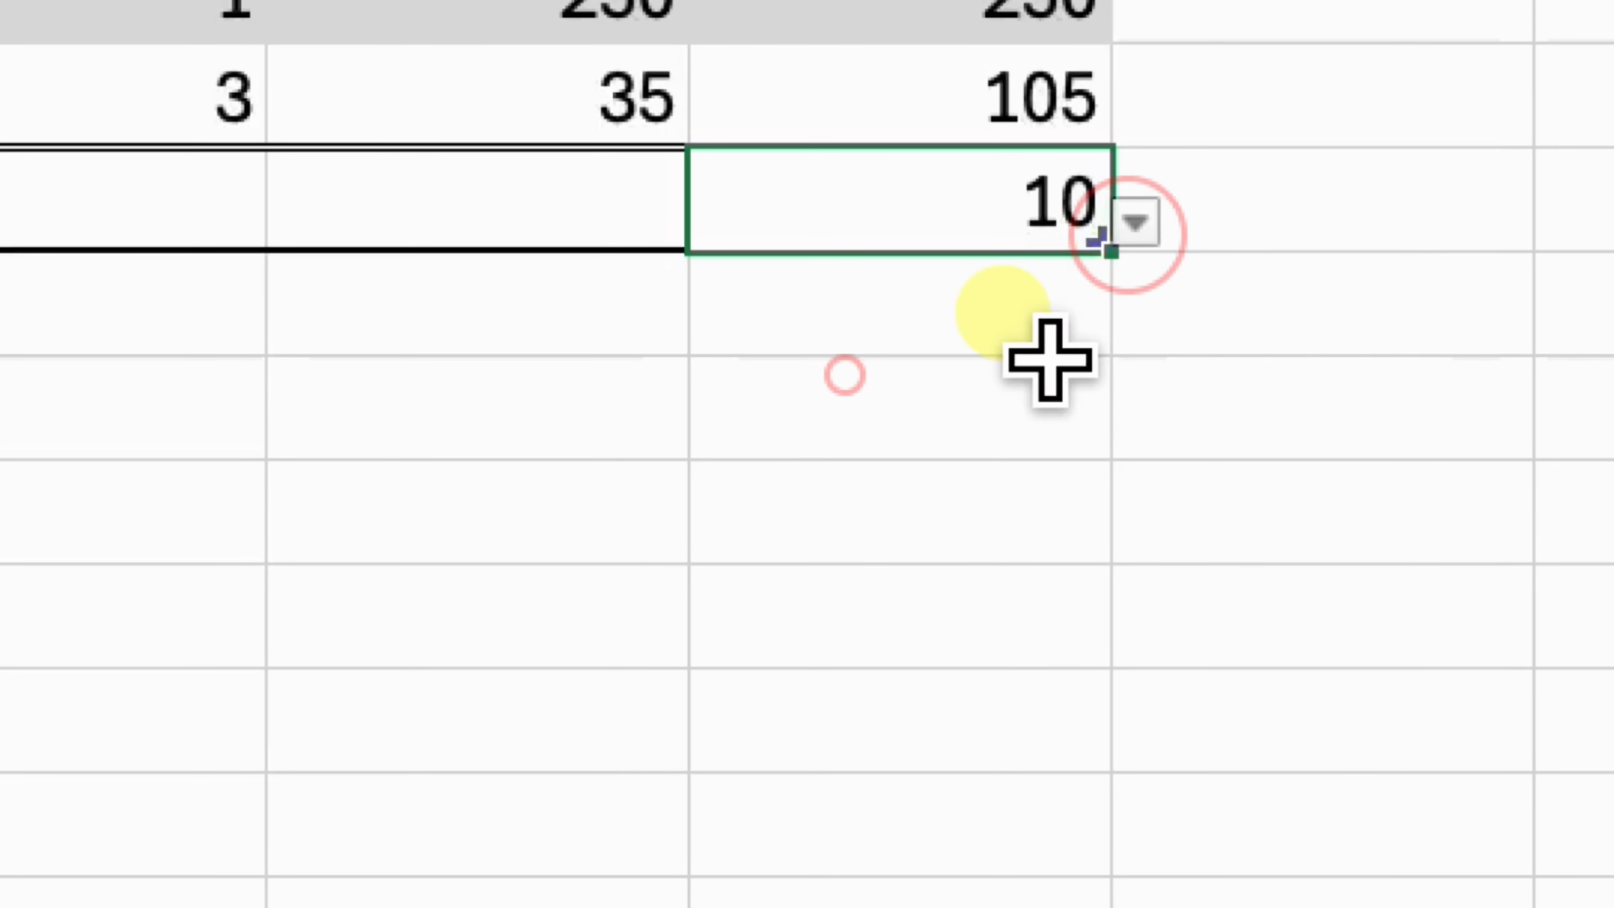
pyautogui.click(1137, 223)
pyautogui.click(912, 445)
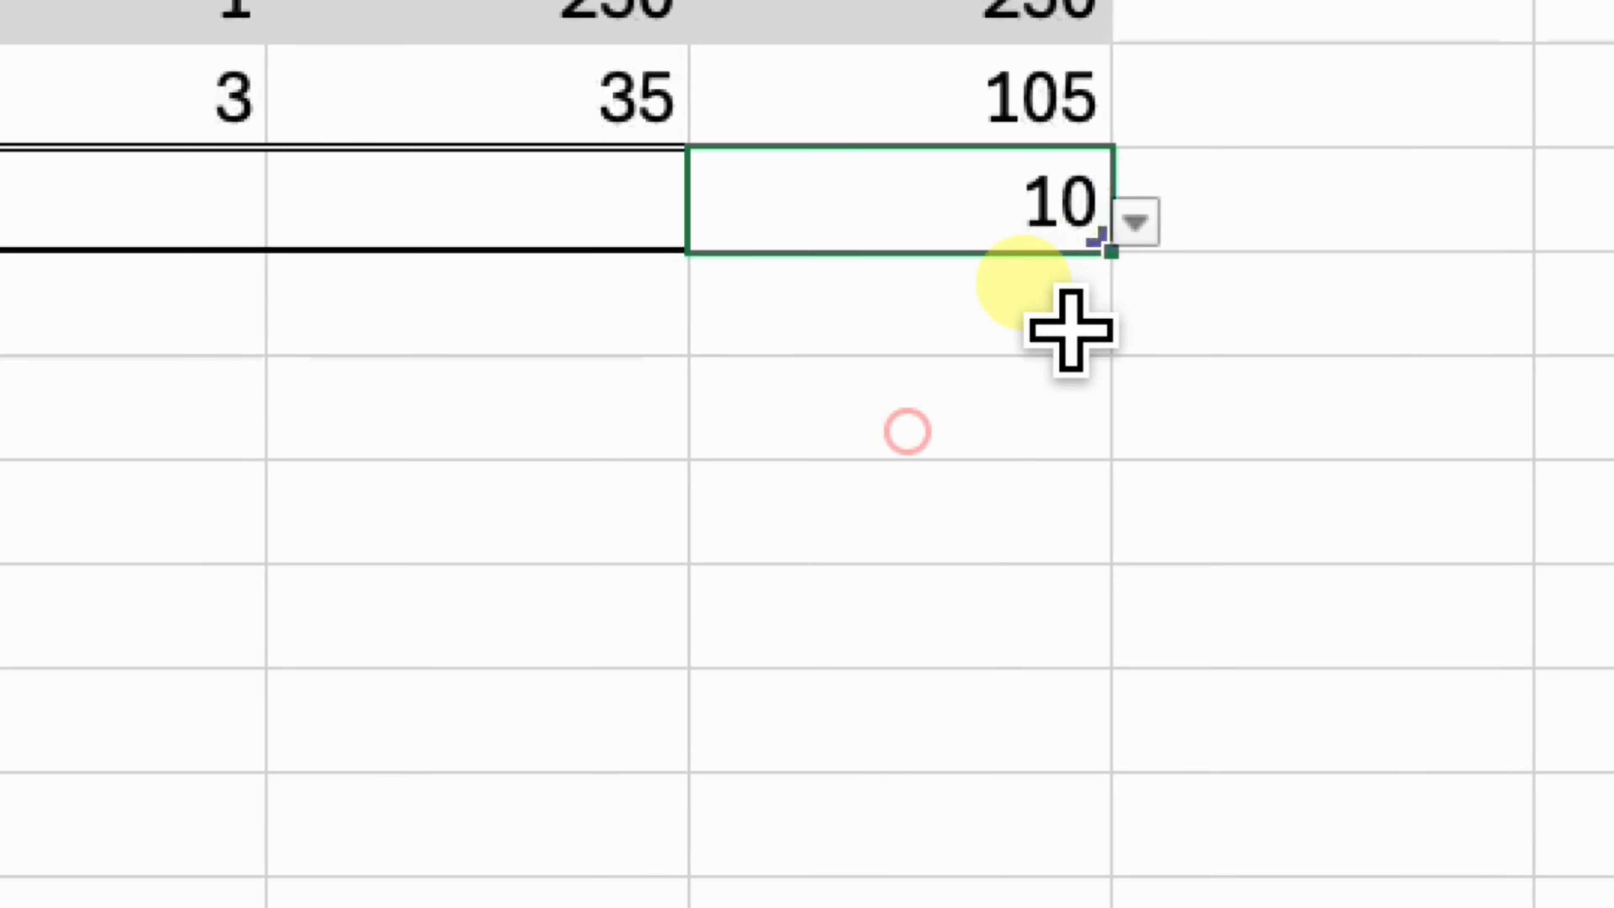
pyautogui.click(1141, 237)
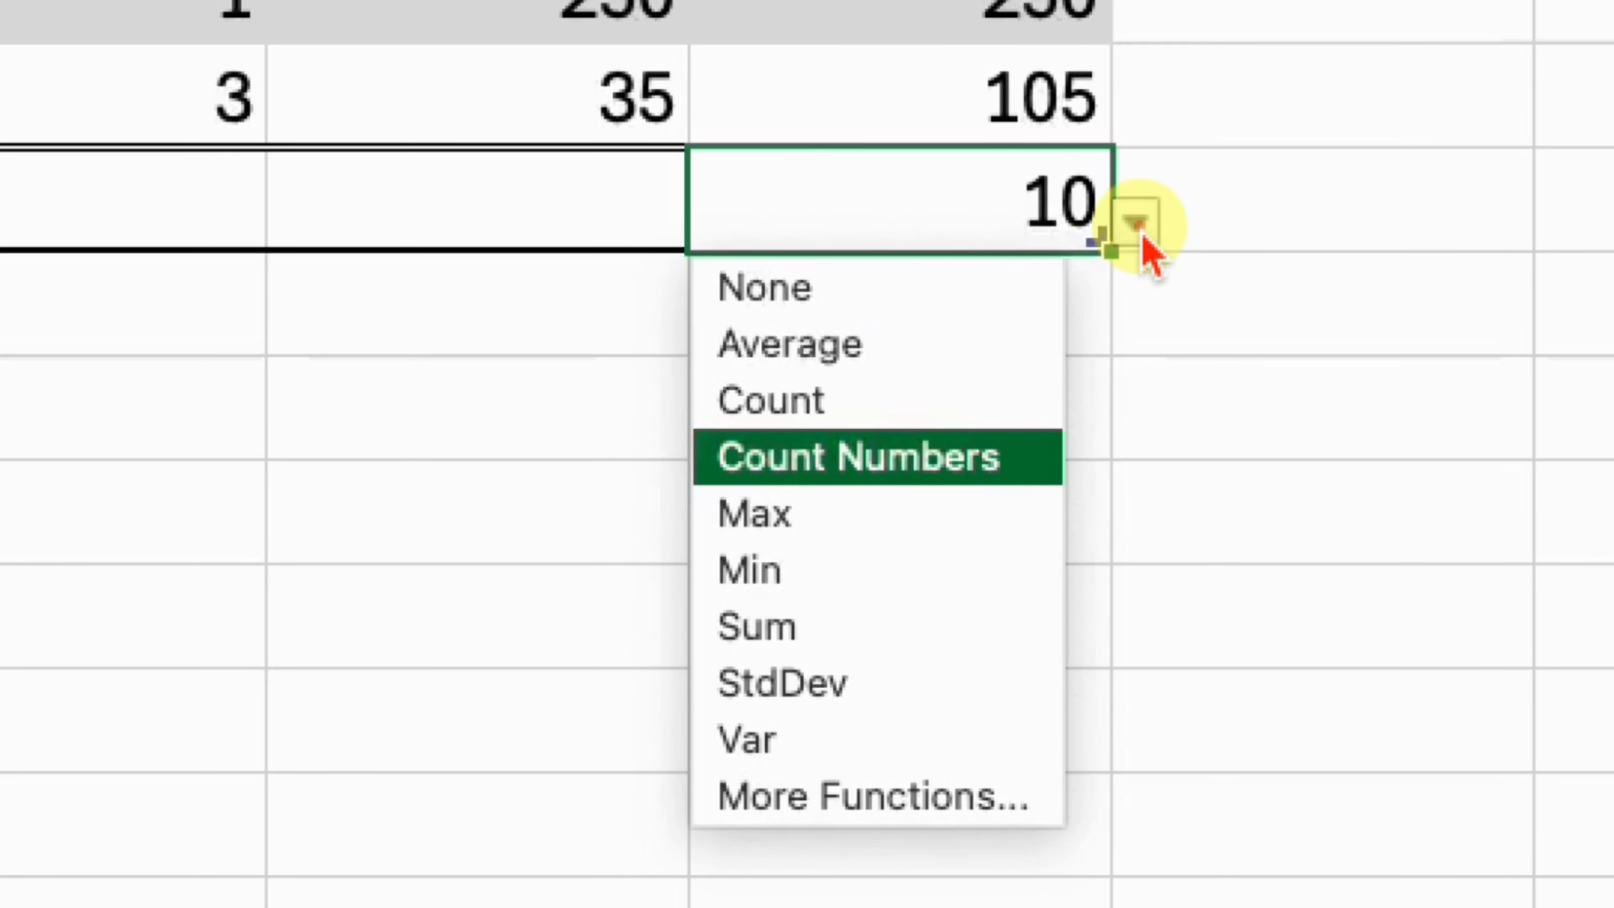
pyautogui.click(860, 494)
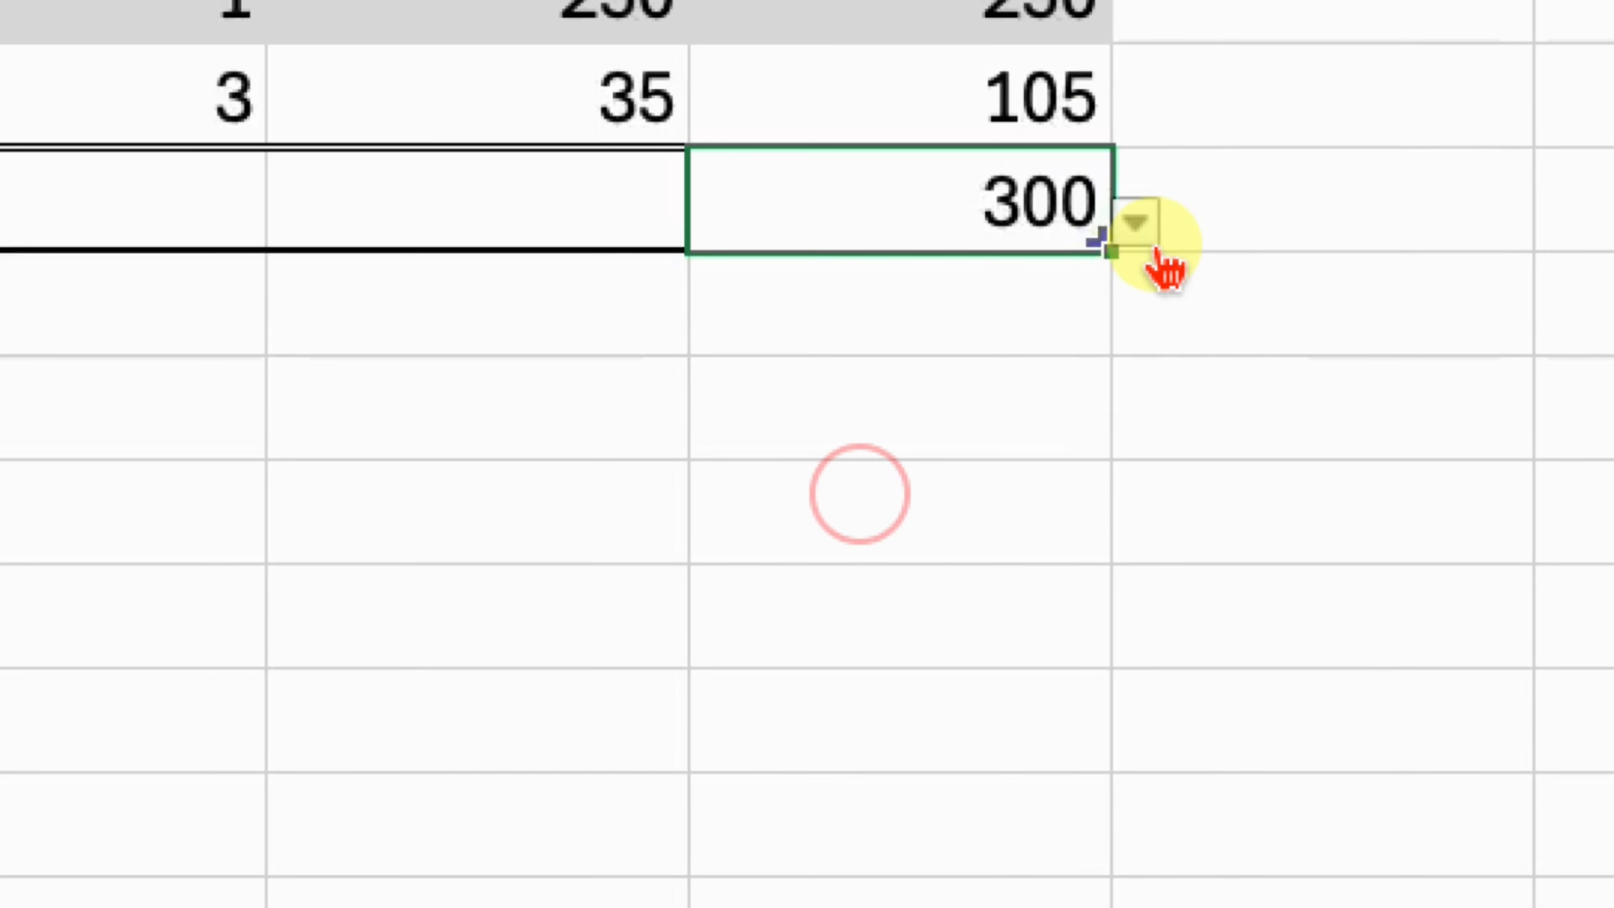
pyautogui.click(1144, 229)
pyautogui.click(818, 568)
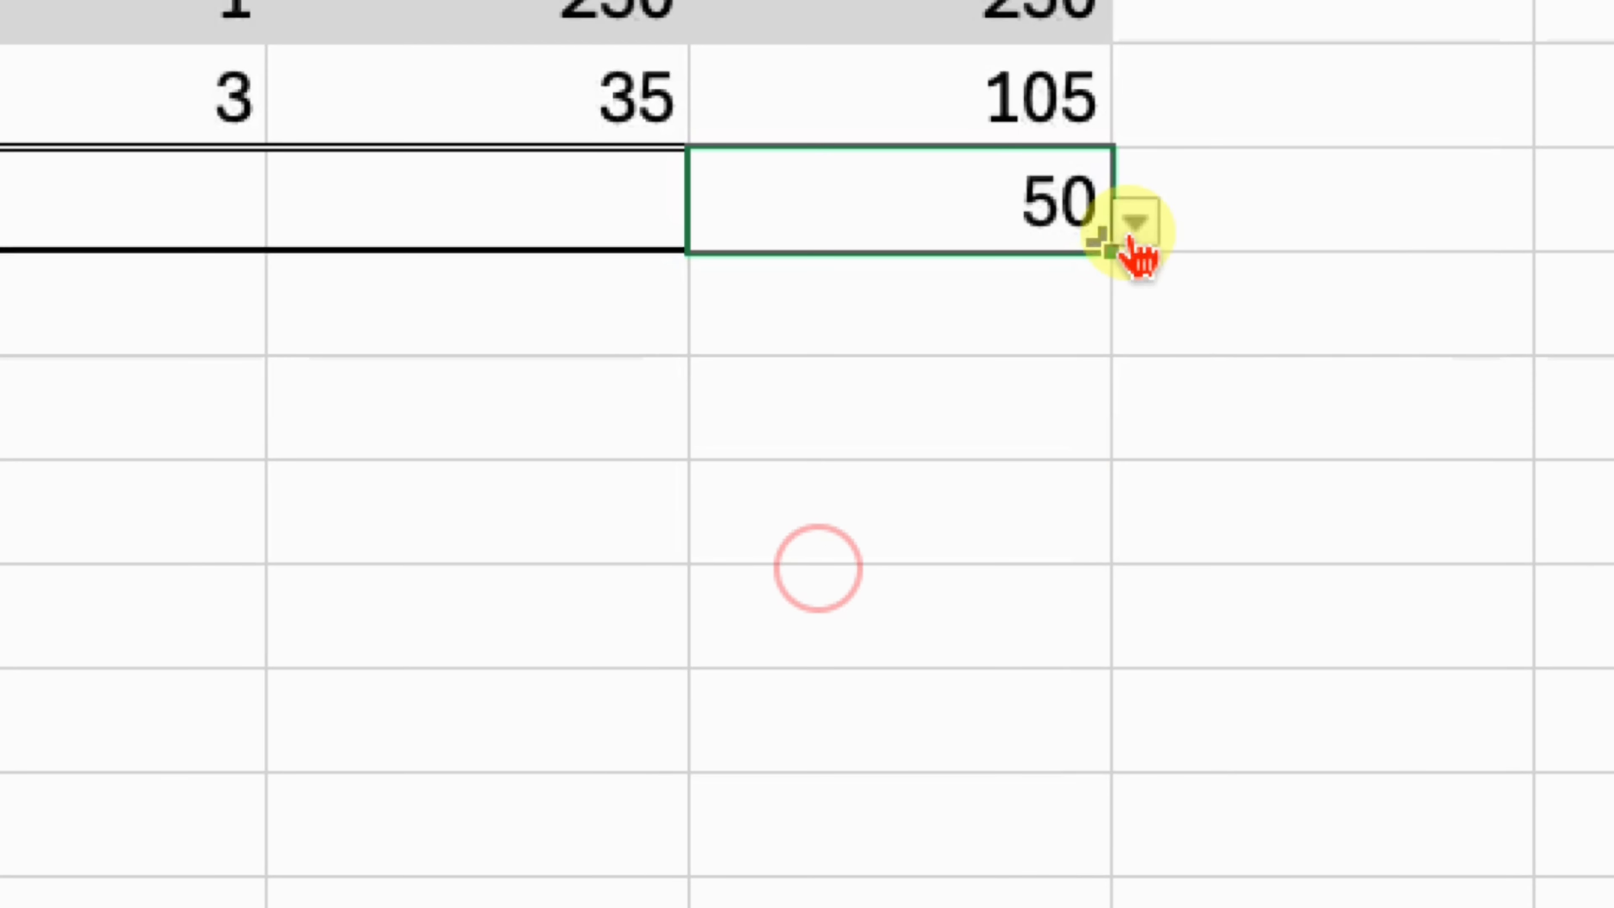
# Step: Set the Total column's total row calculation to StdDev and look at the further function choices
pyautogui.click(1136, 222)
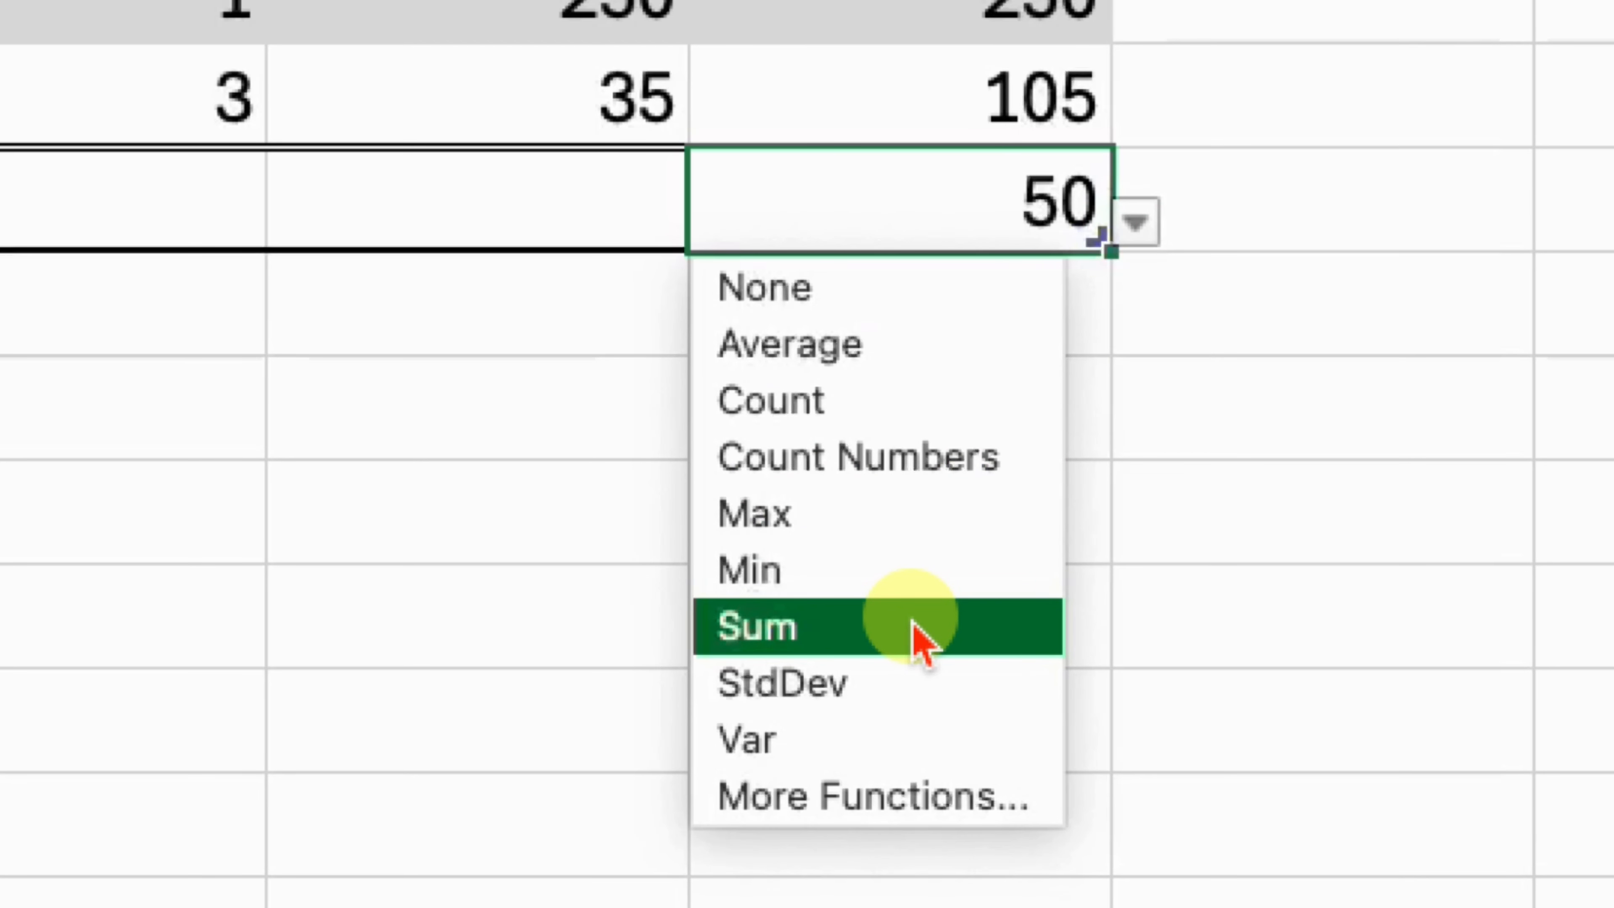
pyautogui.click(870, 696)
pyautogui.click(1151, 234)
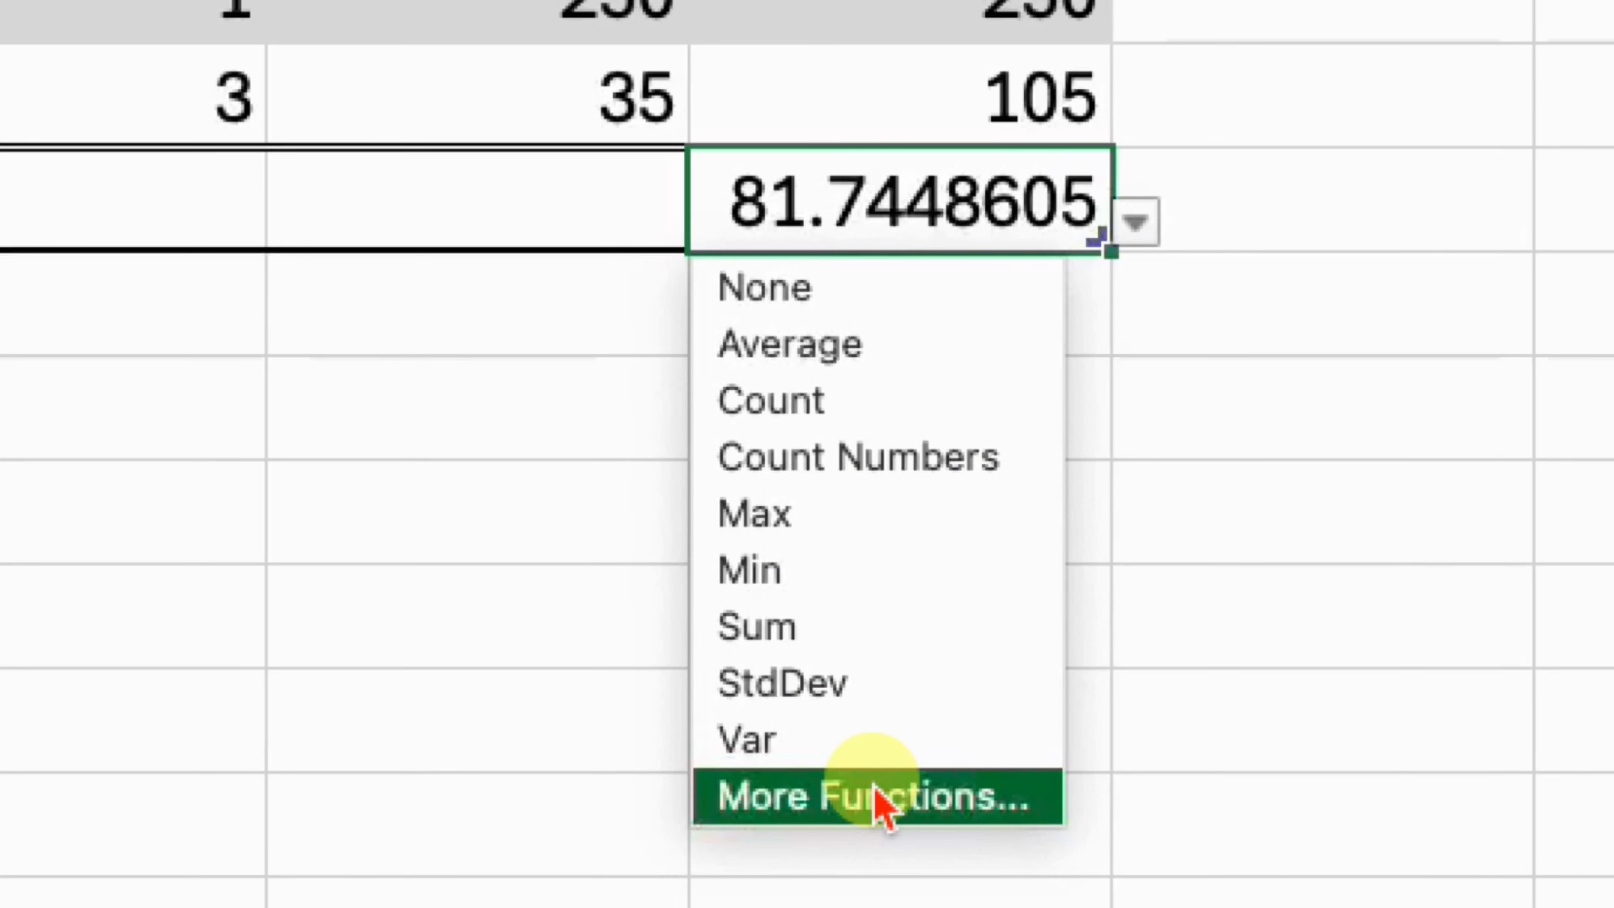
pyautogui.click(1012, 204)
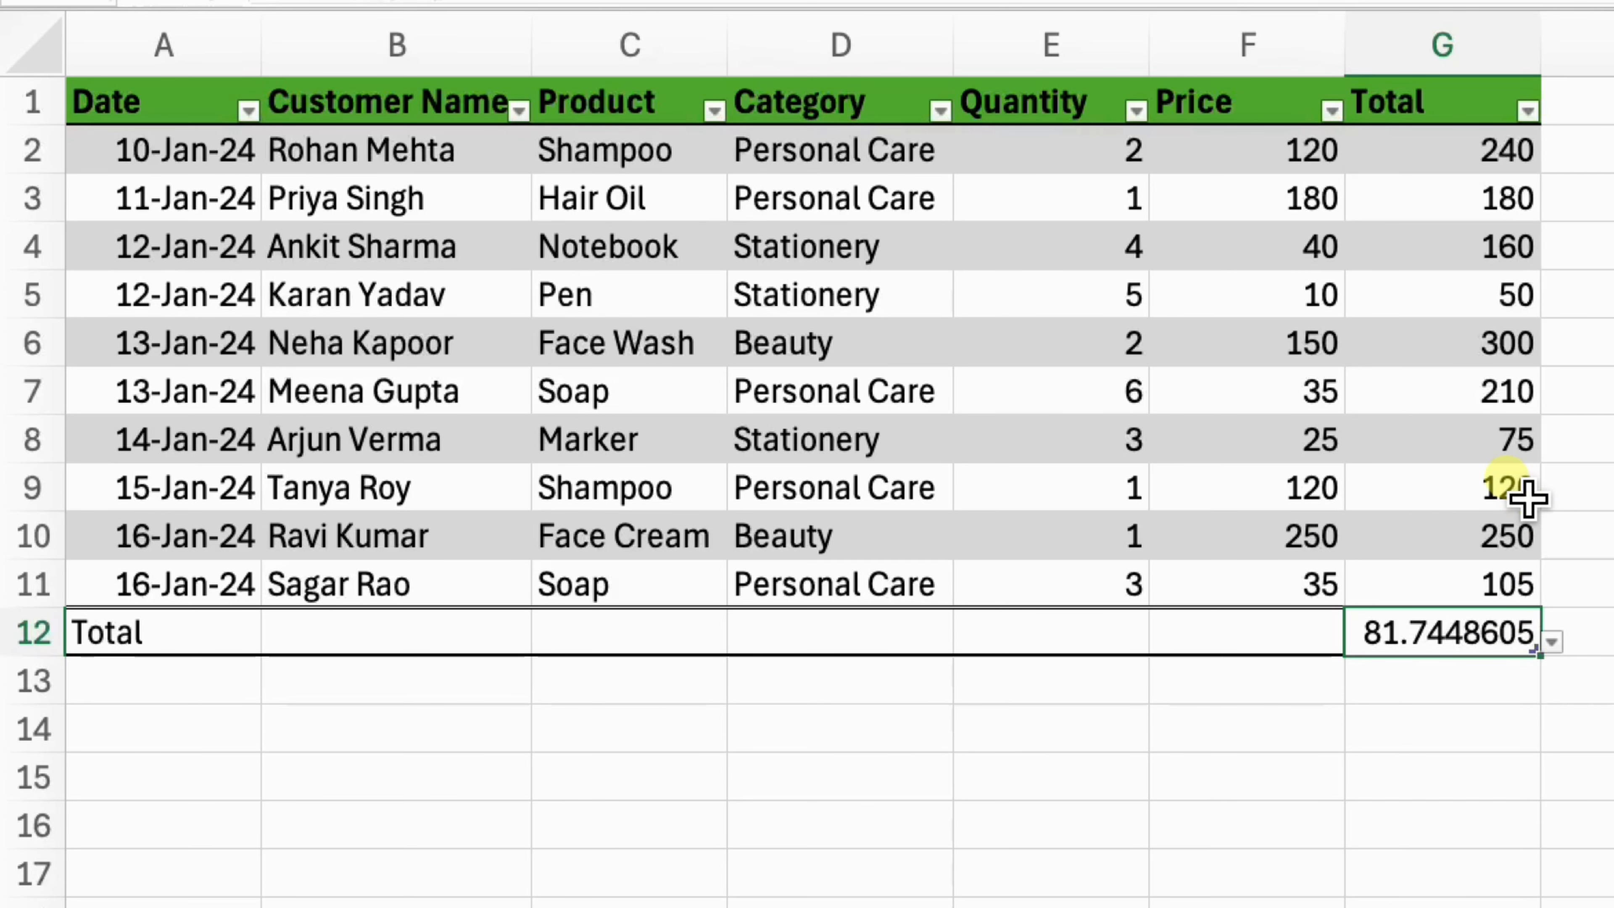
# Step: Set the total row calculation to Max for the Price column and Count Numbers for the Quantity column
pyautogui.click(1258, 639)
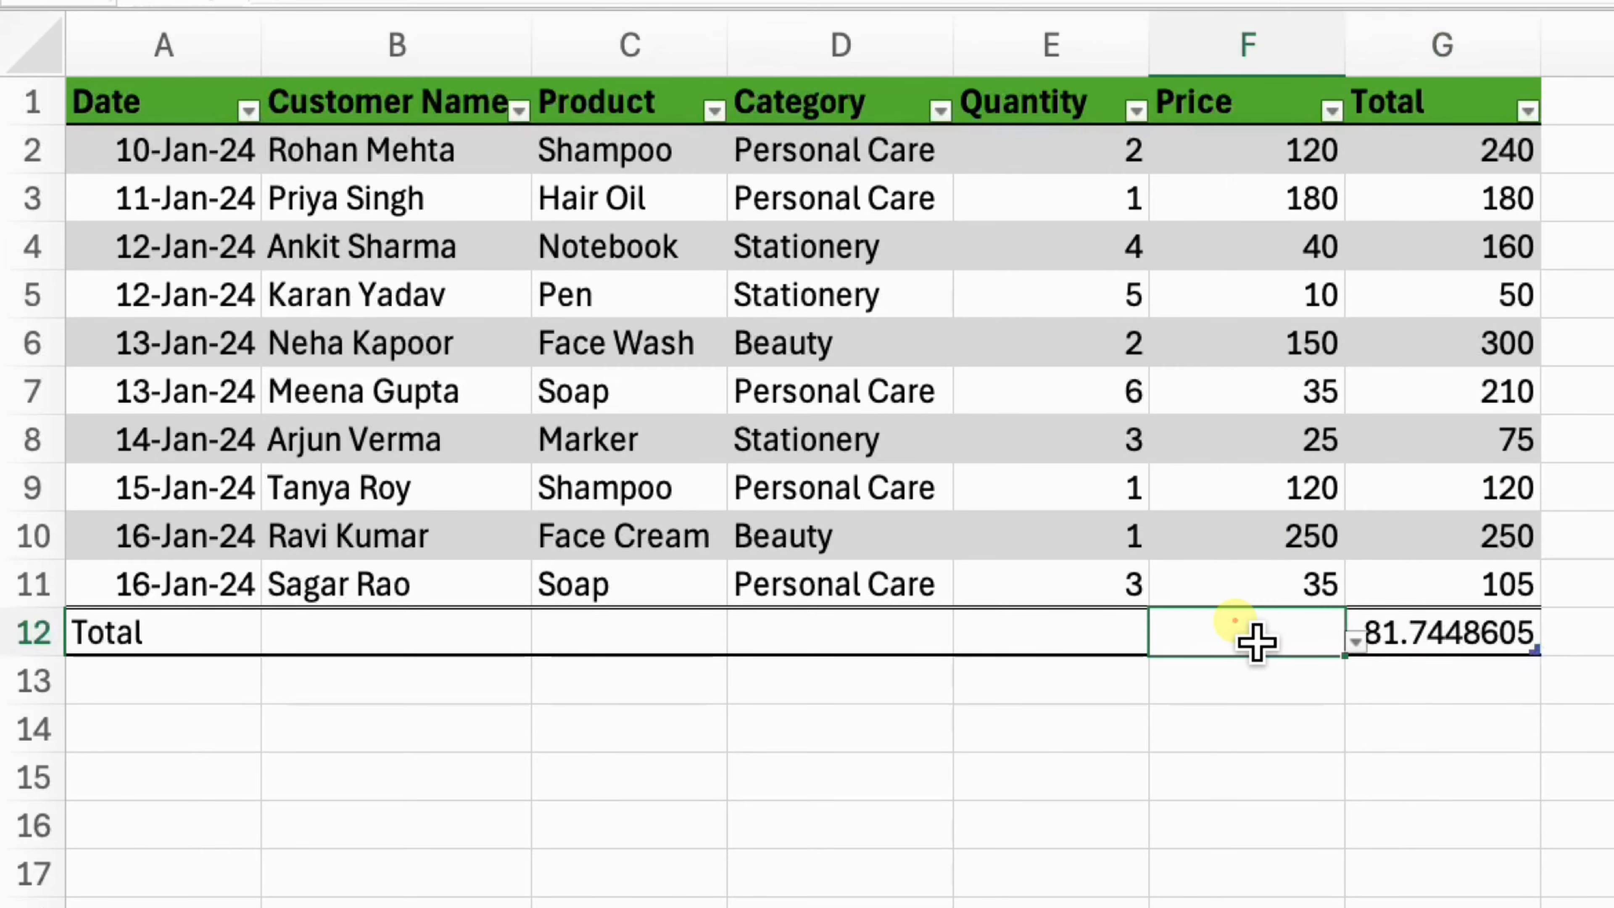
pyautogui.click(1357, 642)
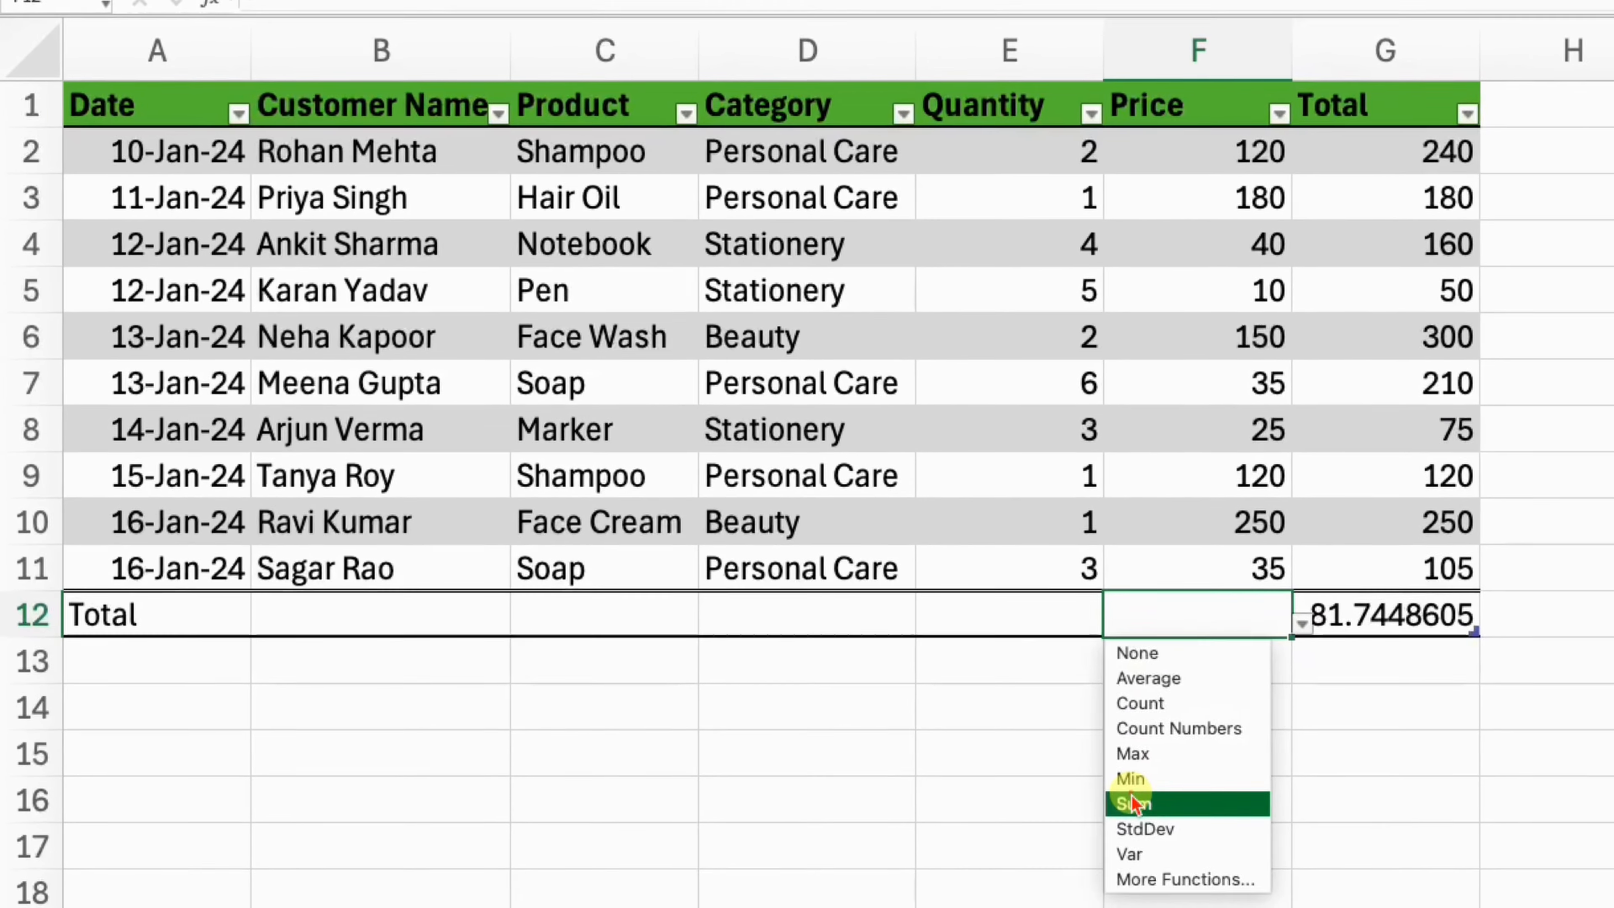
pyautogui.click(1195, 829)
pyautogui.click(1356, 642)
pyautogui.click(1189, 752)
pyautogui.click(1068, 615)
pyautogui.click(1110, 622)
pyautogui.click(1029, 700)
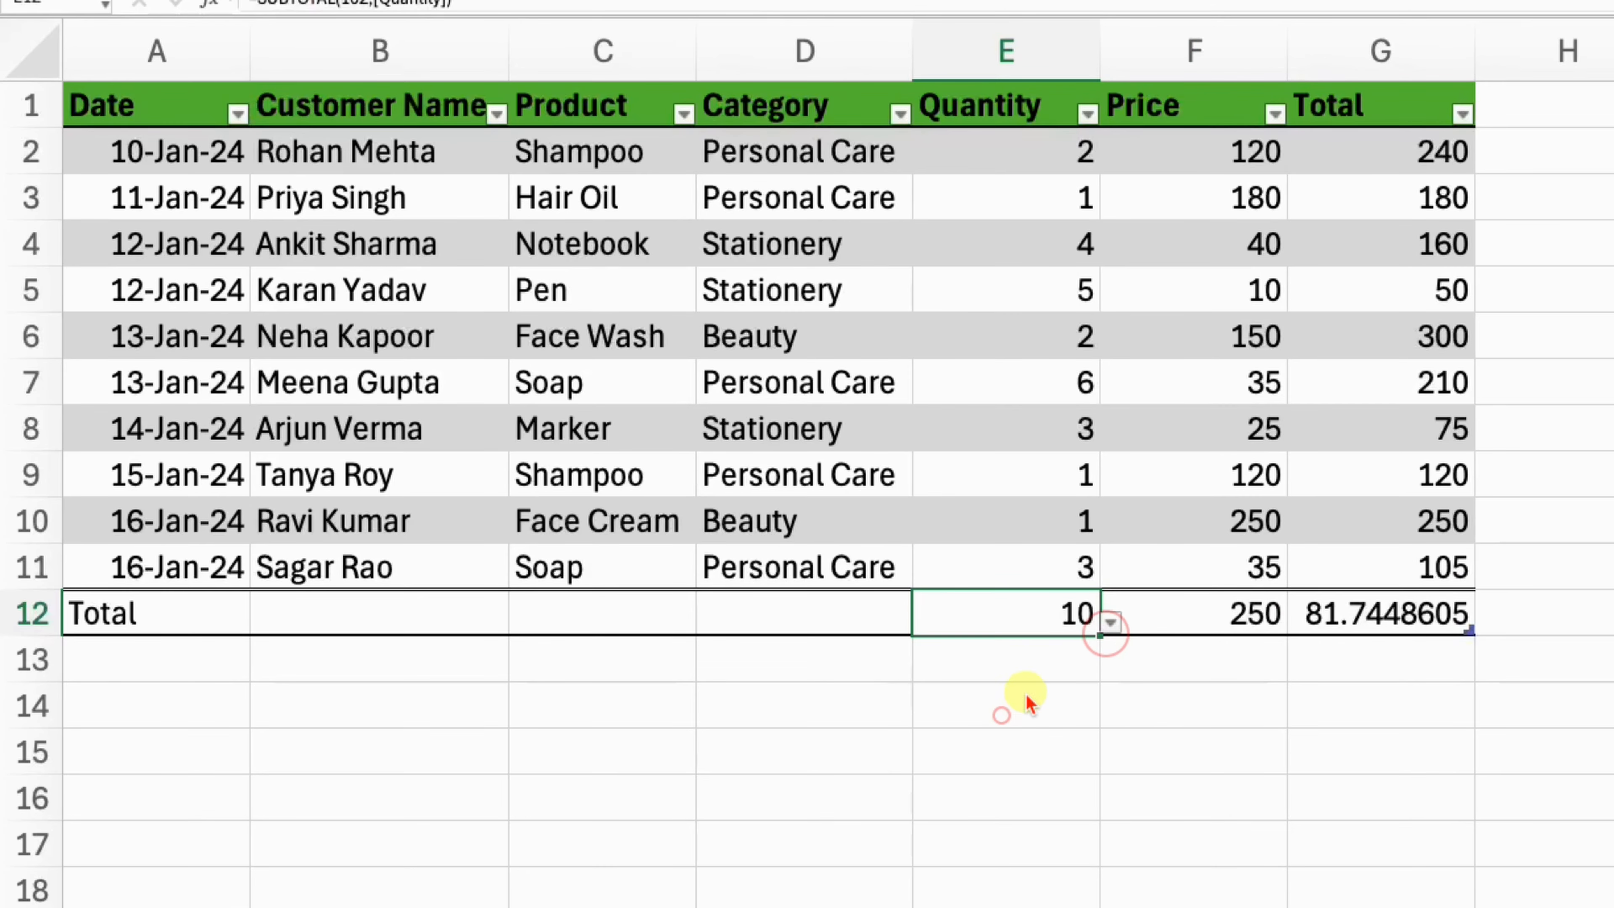
# Step: Try Max and Count Numbers as the total row calculation for the Category column
pyautogui.click(862, 612)
pyautogui.click(922, 621)
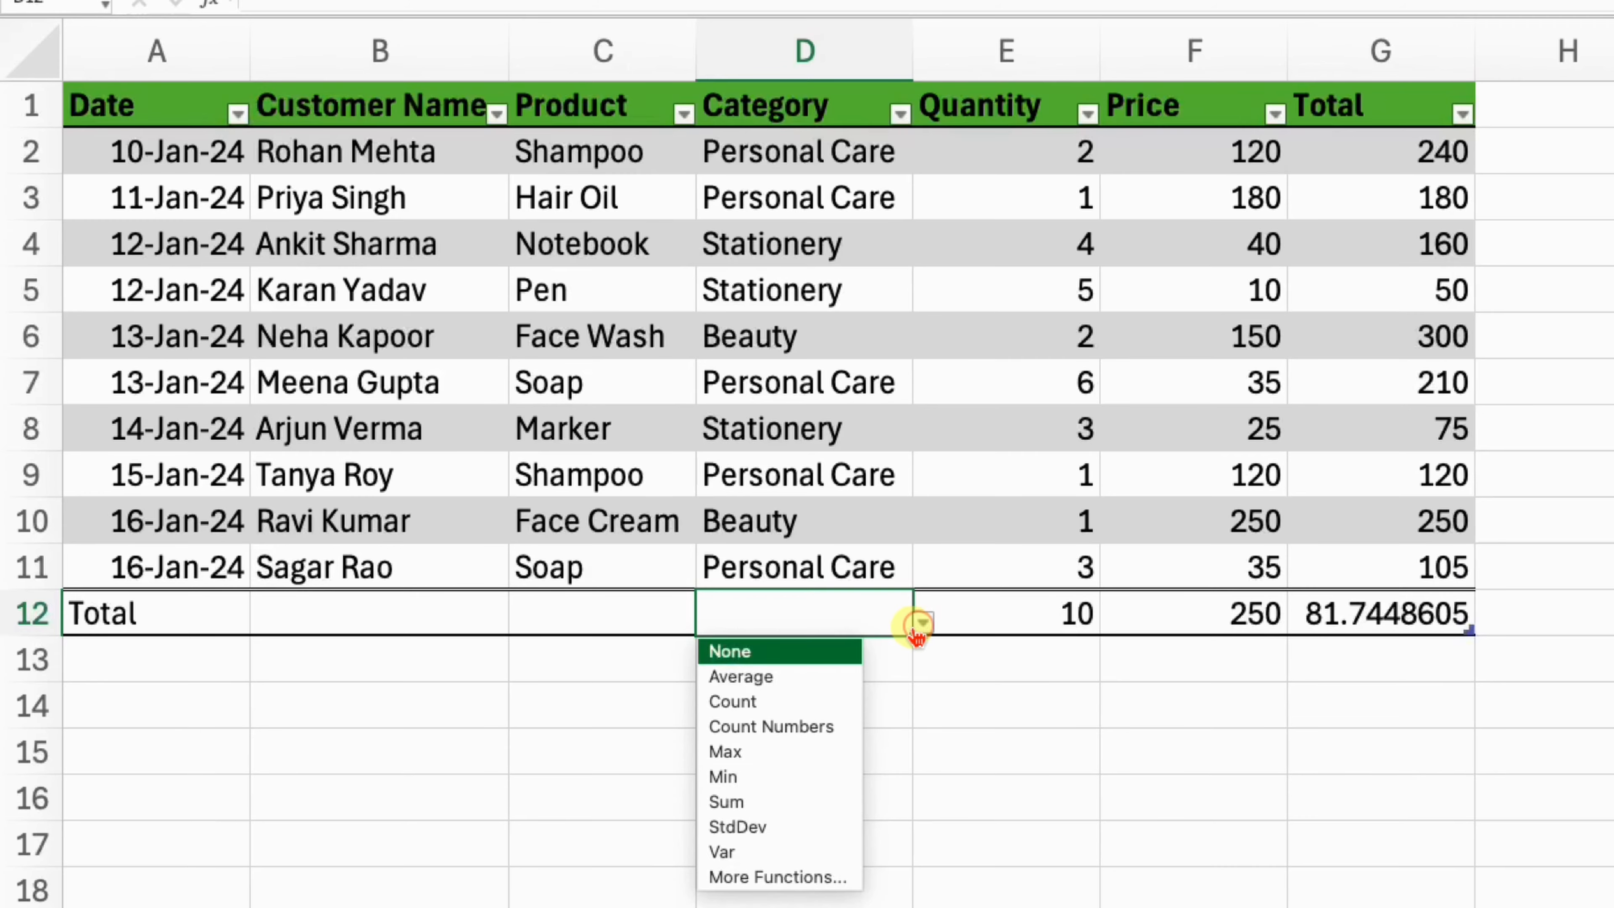
pyautogui.click(761, 751)
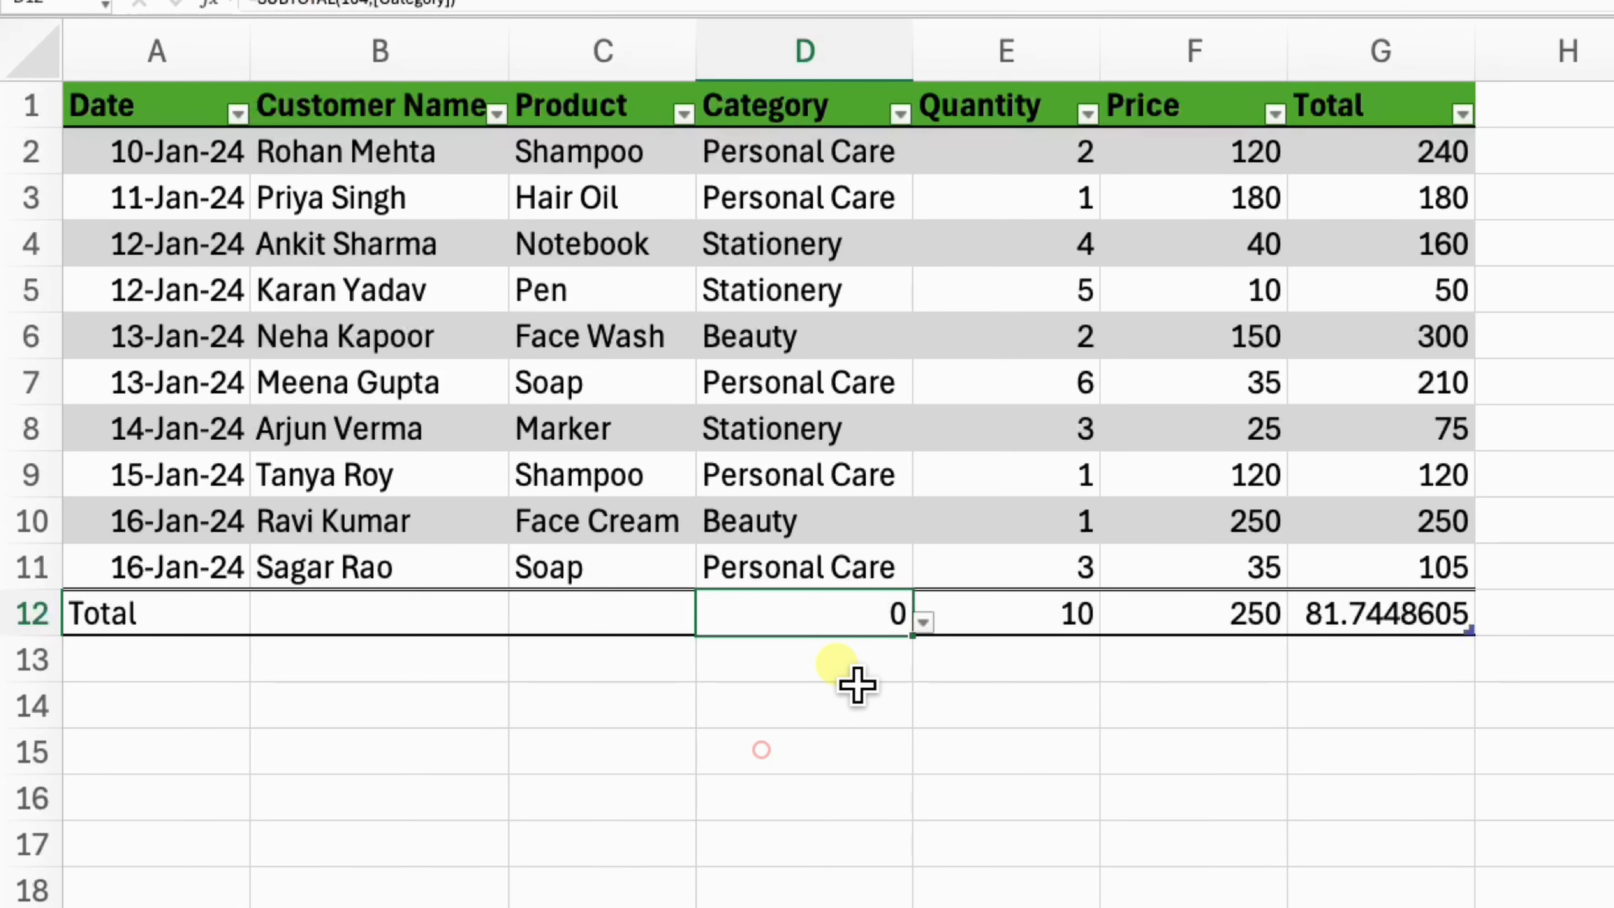
pyautogui.click(922, 621)
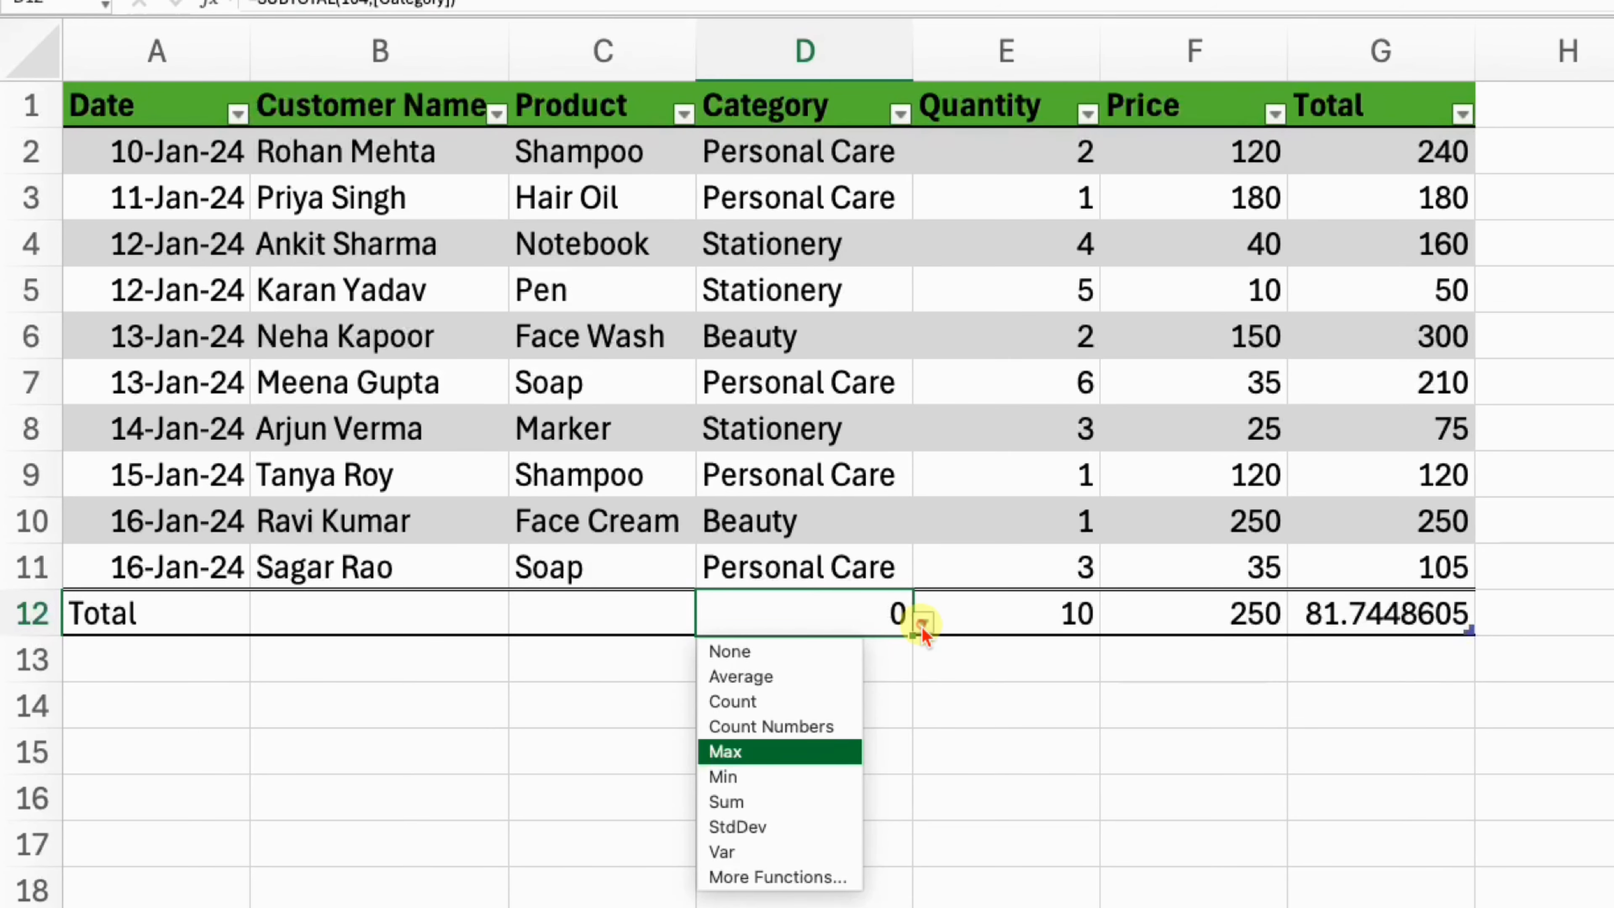
pyautogui.click(819, 726)
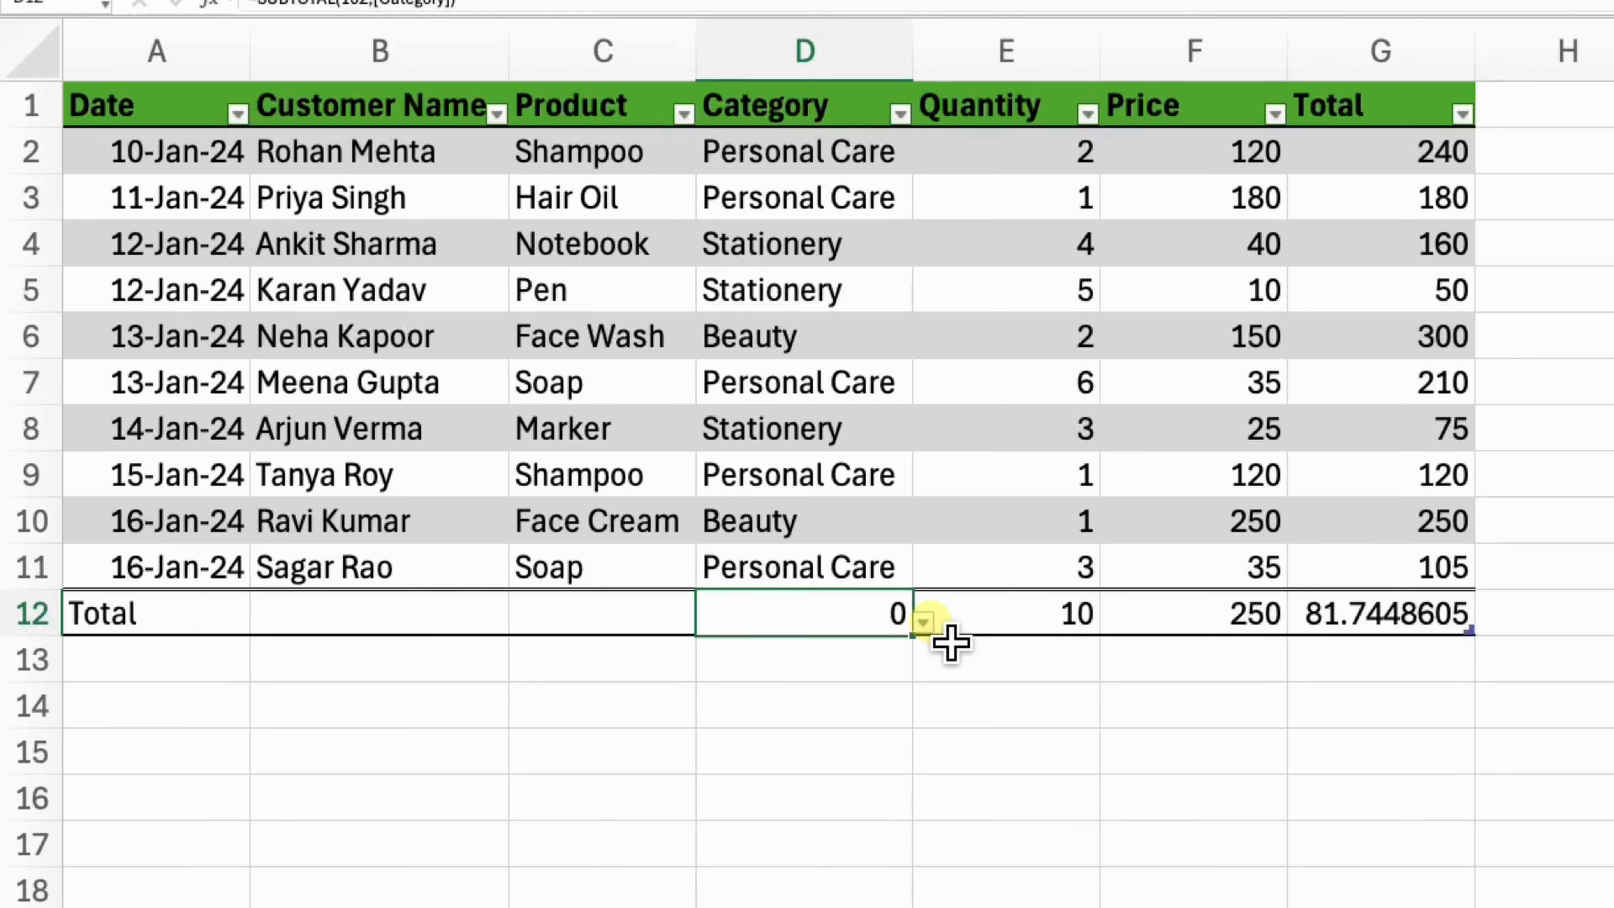
pyautogui.click(924, 622)
pyautogui.click(923, 620)
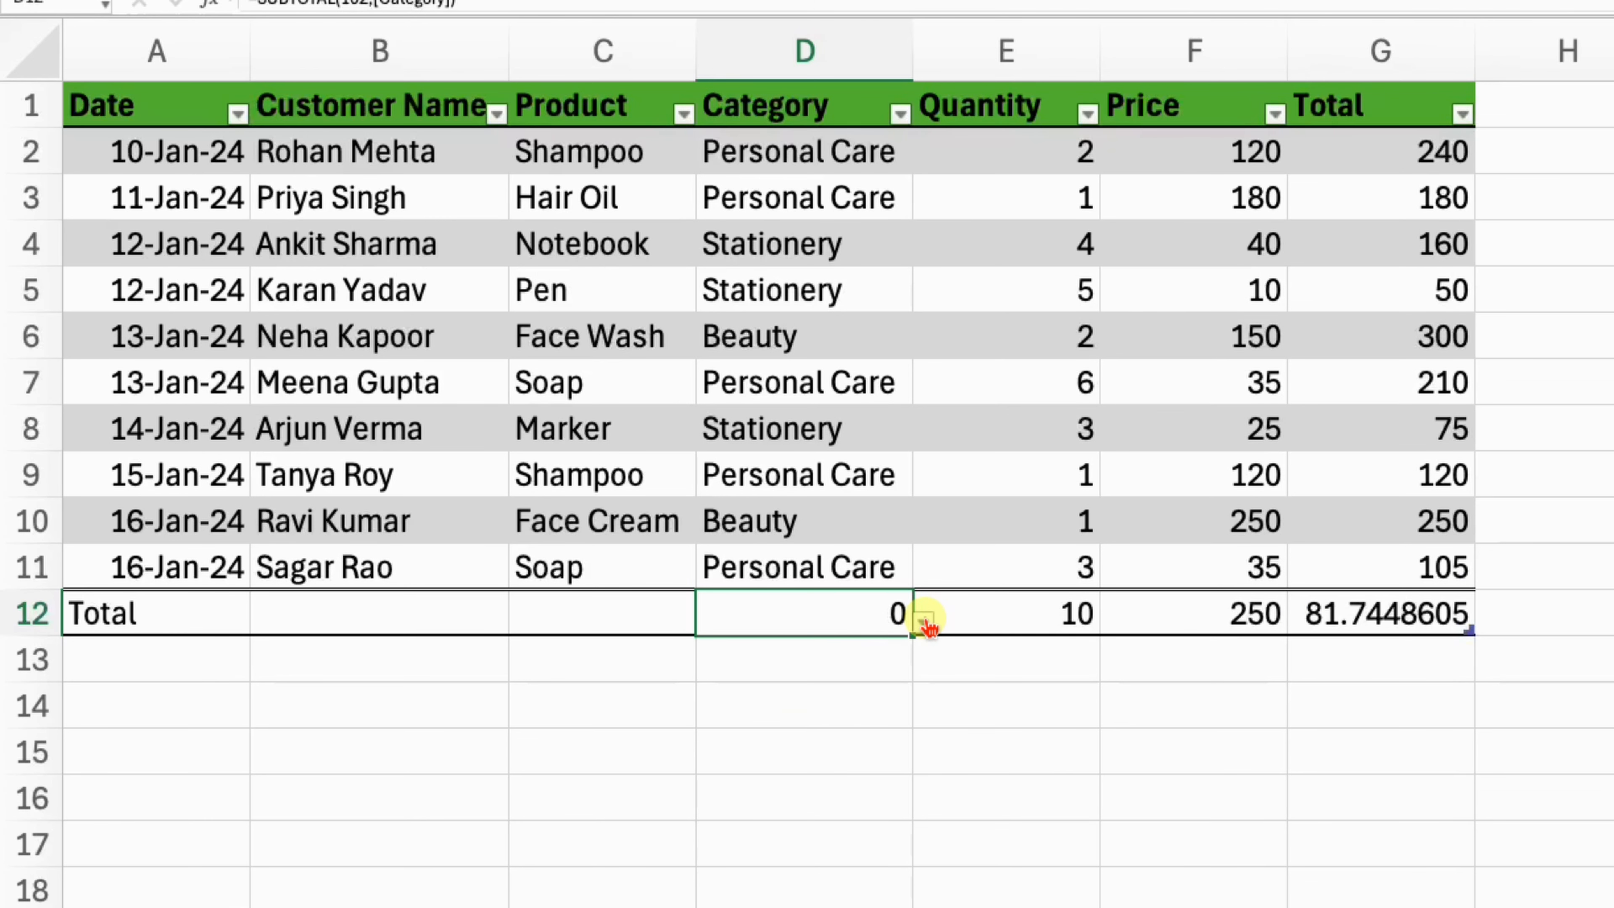
pyautogui.click(1497, 792)
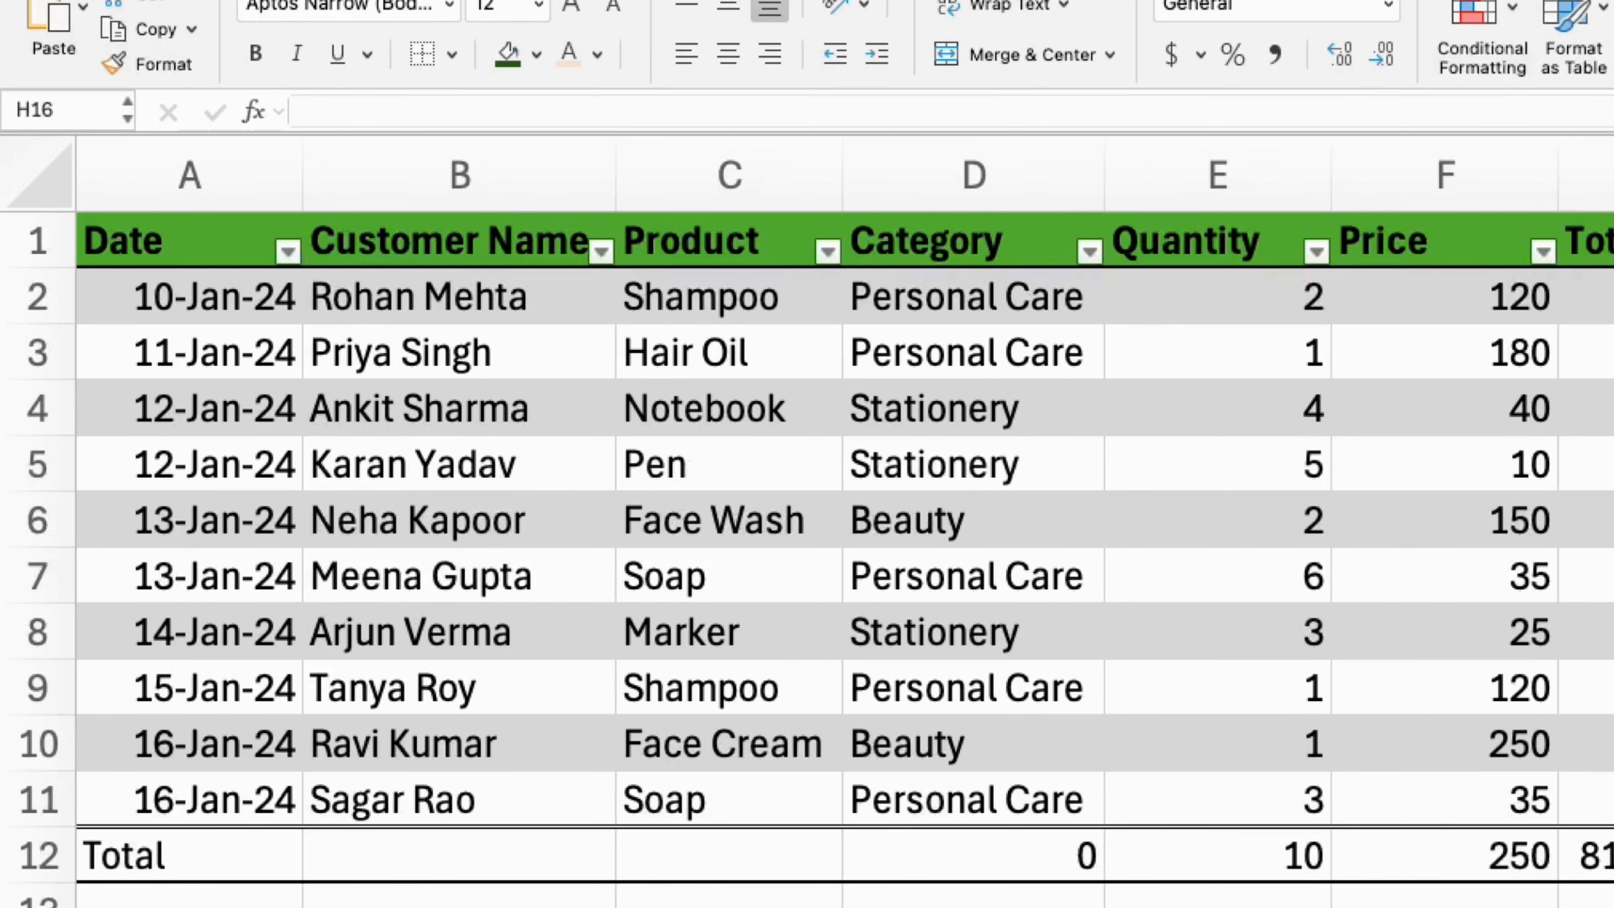
# Step: Delete the table's total row, row 12
pyautogui.click(37, 855)
pyautogui.rightClick(37, 855)
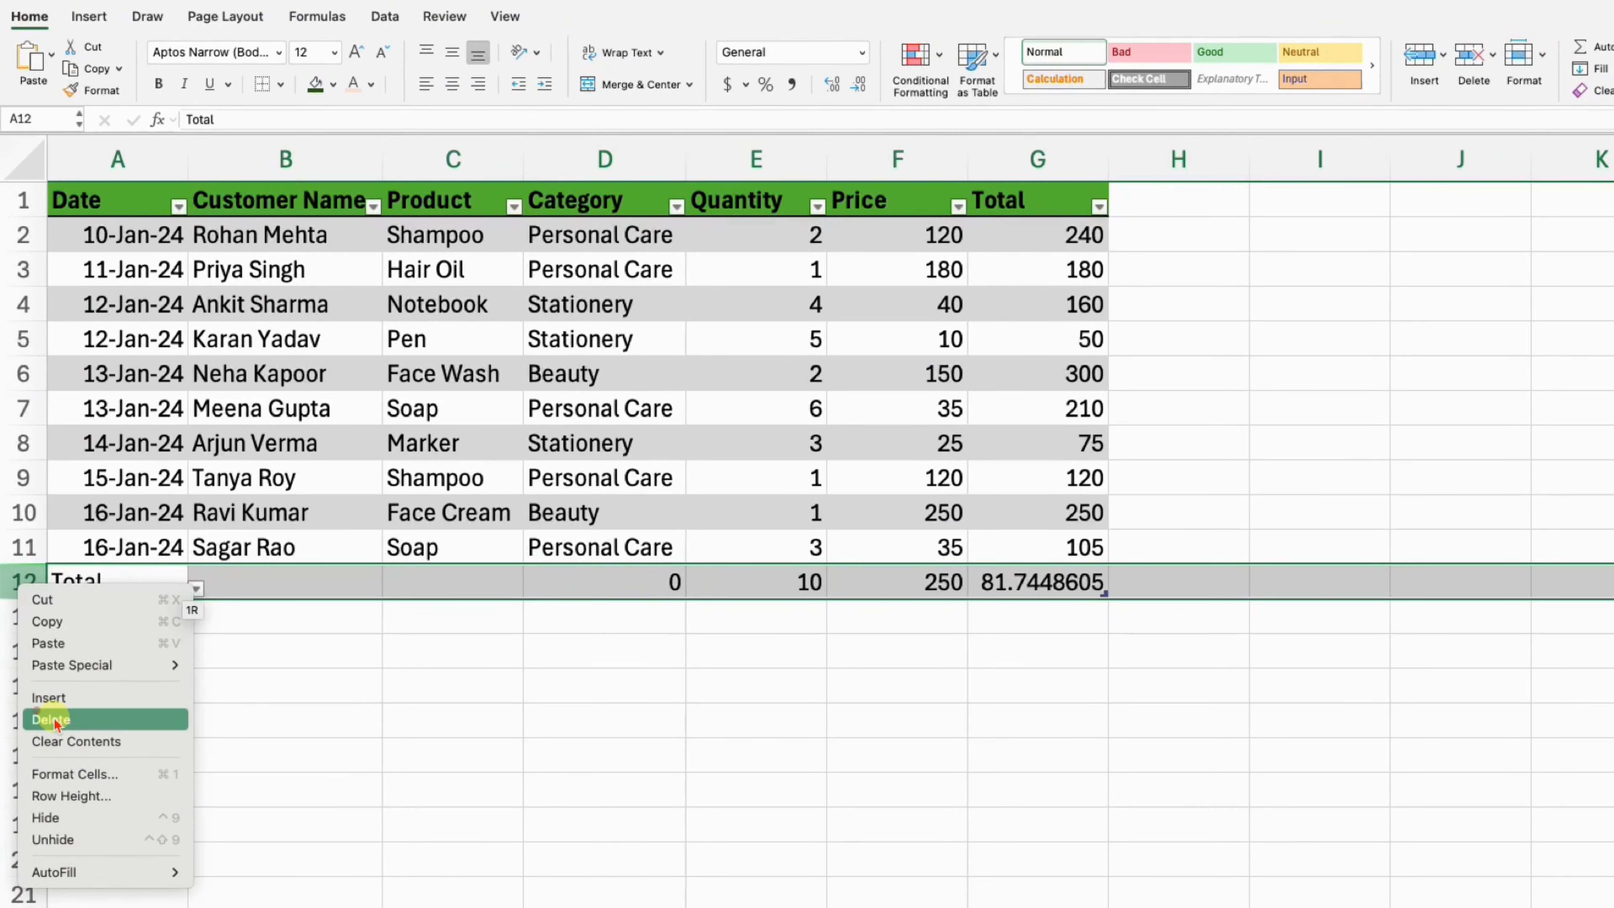
pyautogui.click(51, 719)
pyautogui.click(198, 734)
# Step: Extend the table by one row by entering the date 17-Mar-24 in cell A12, directly below the last record
pyautogui.click(114, 592)
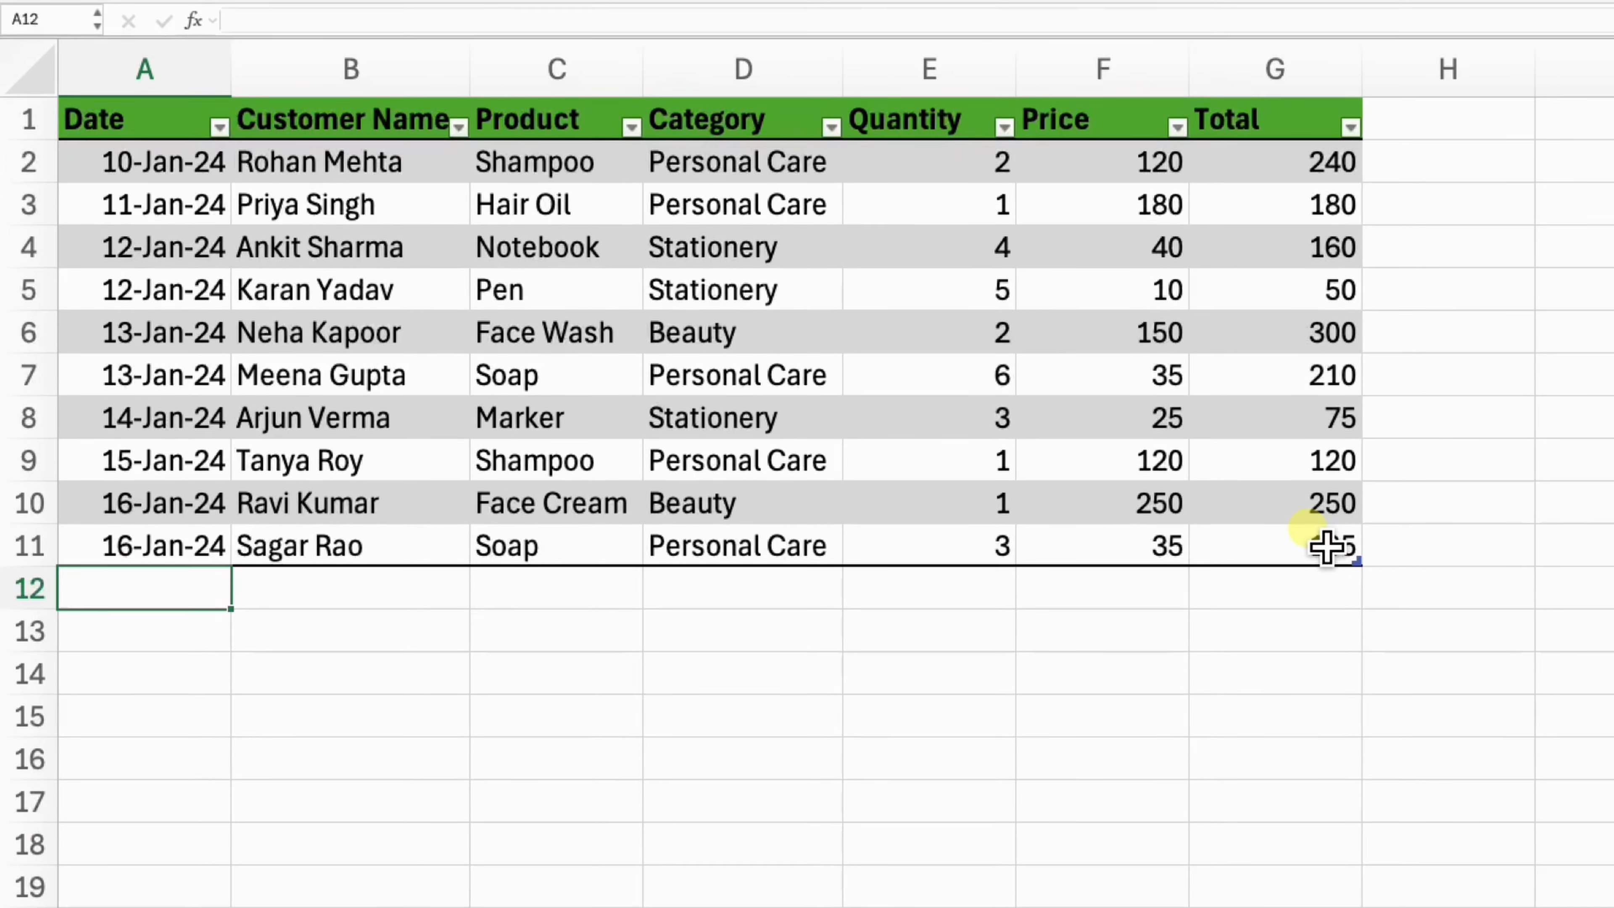
pyautogui.write('17-Mar-24')
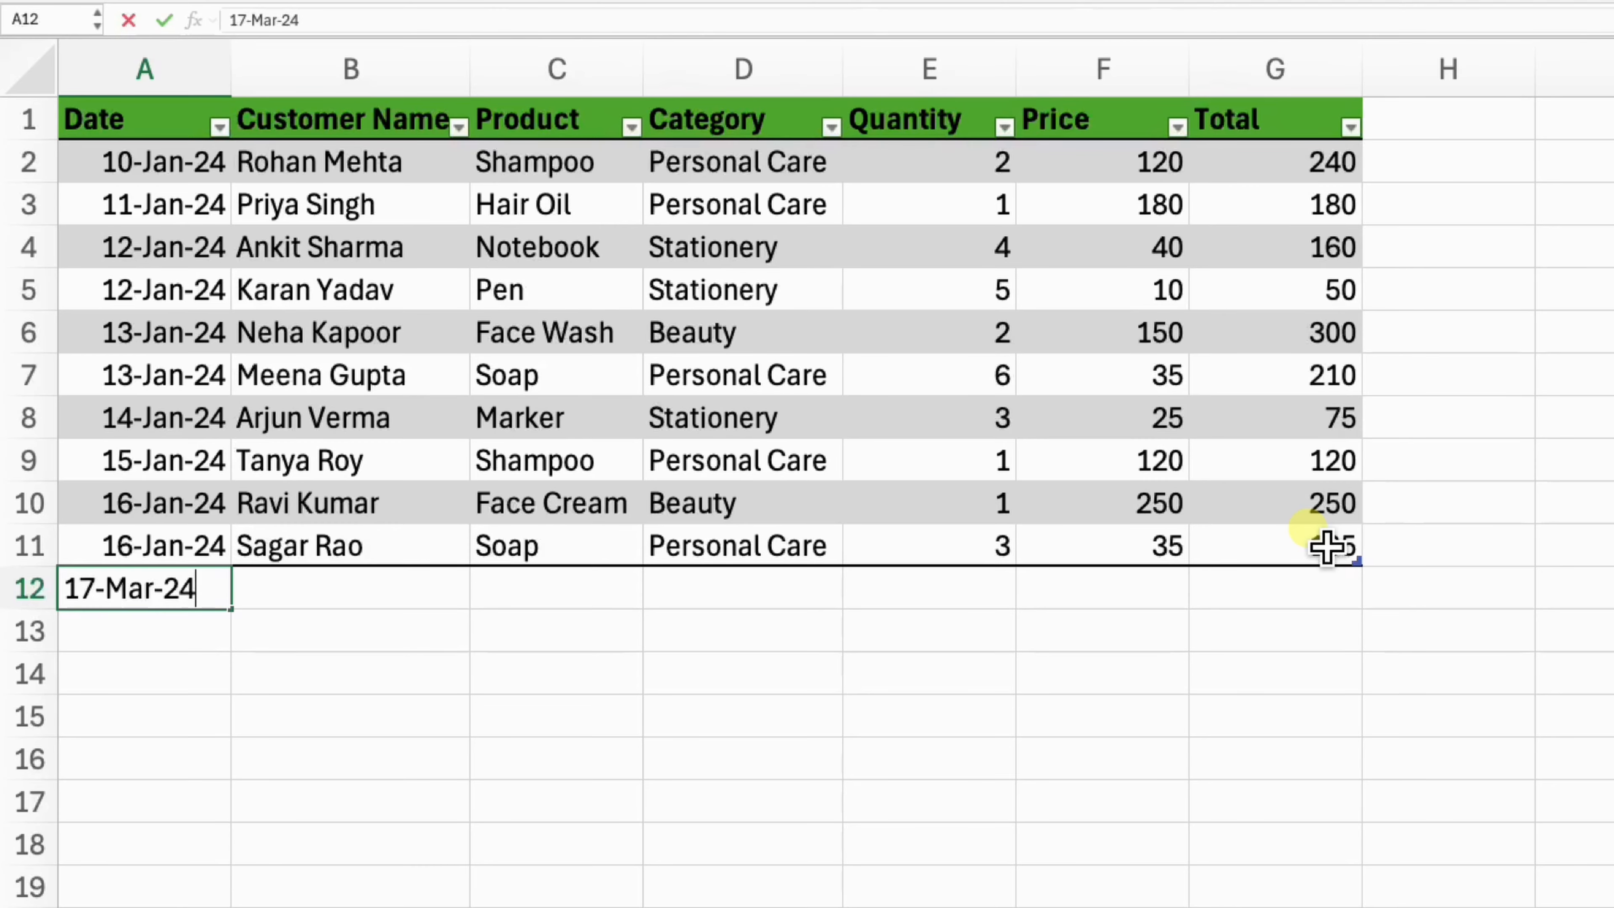
pyautogui.press('Return')
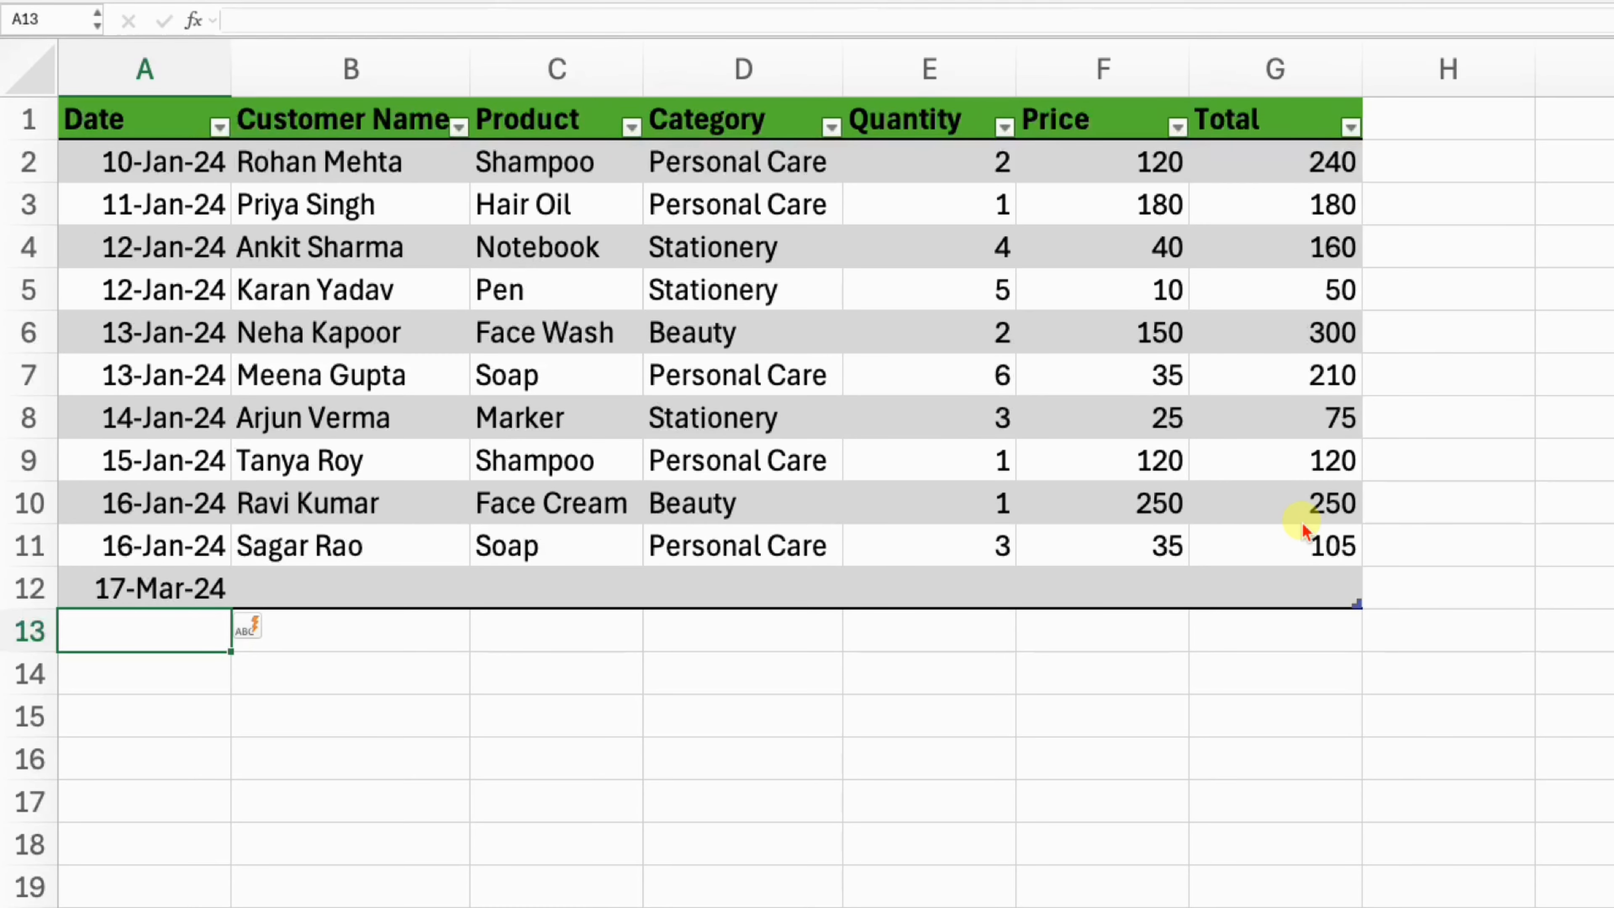
# Step: Compare the table's original range A1:G11 with its extended range A1:G12 by selecting each, including the new row
pyautogui.moveTo(177, 587); pyautogui.dragTo(1275, 598)
pyautogui.click(959, 746)
pyautogui.moveTo(137, 592); pyautogui.dragTo(1236, 601)
pyautogui.moveTo(204, 138); pyautogui.dragTo(1332, 564)
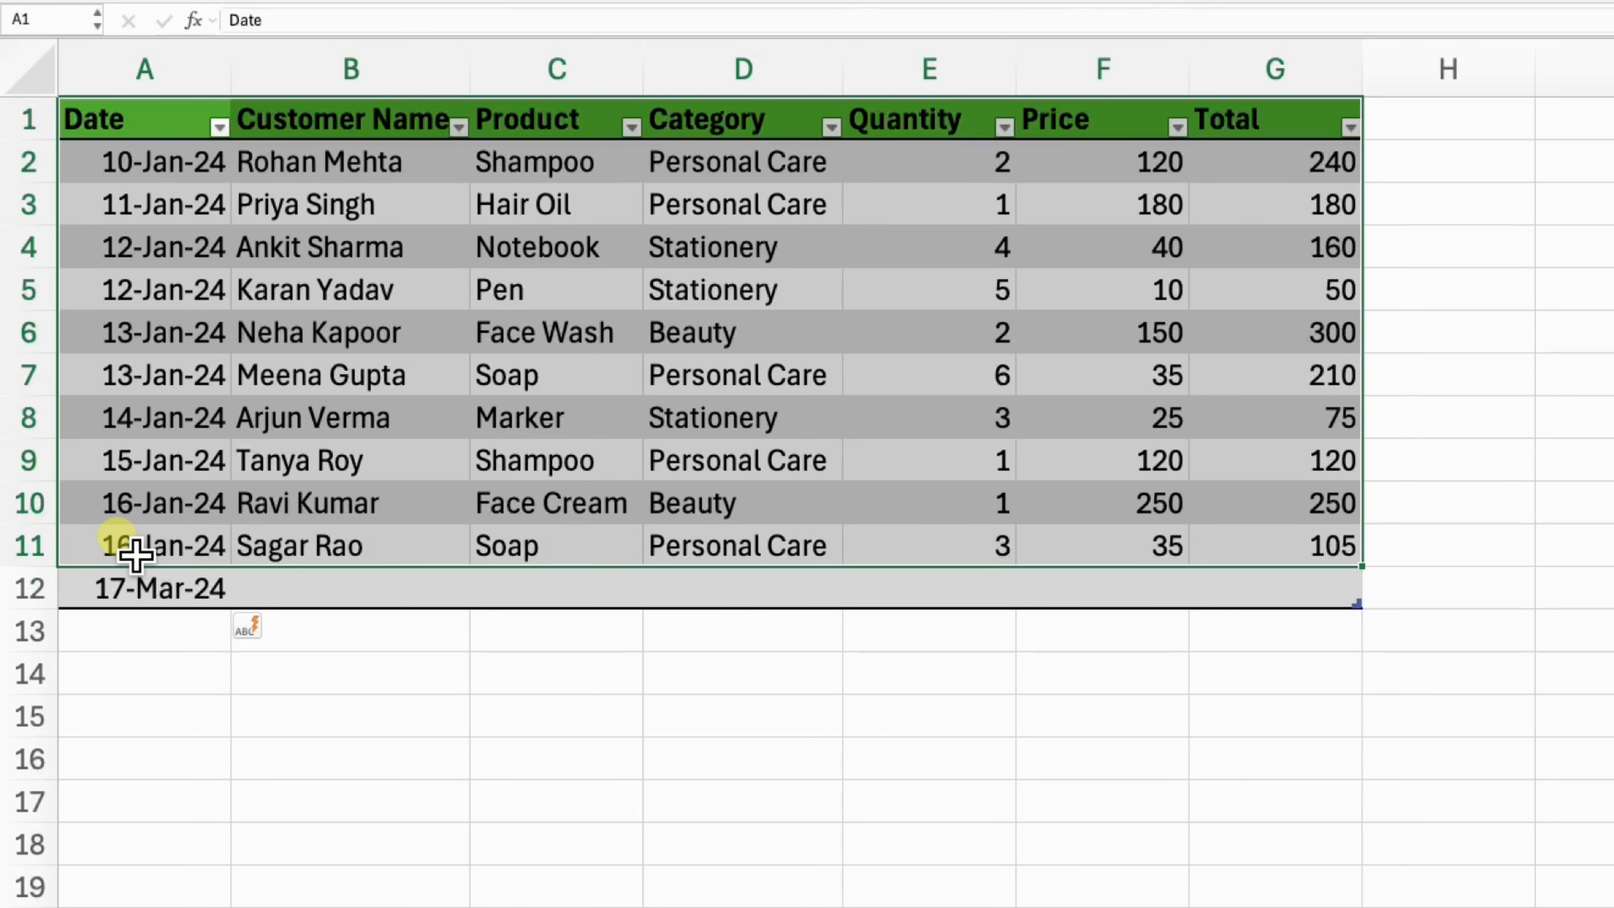
pyautogui.click(129, 594)
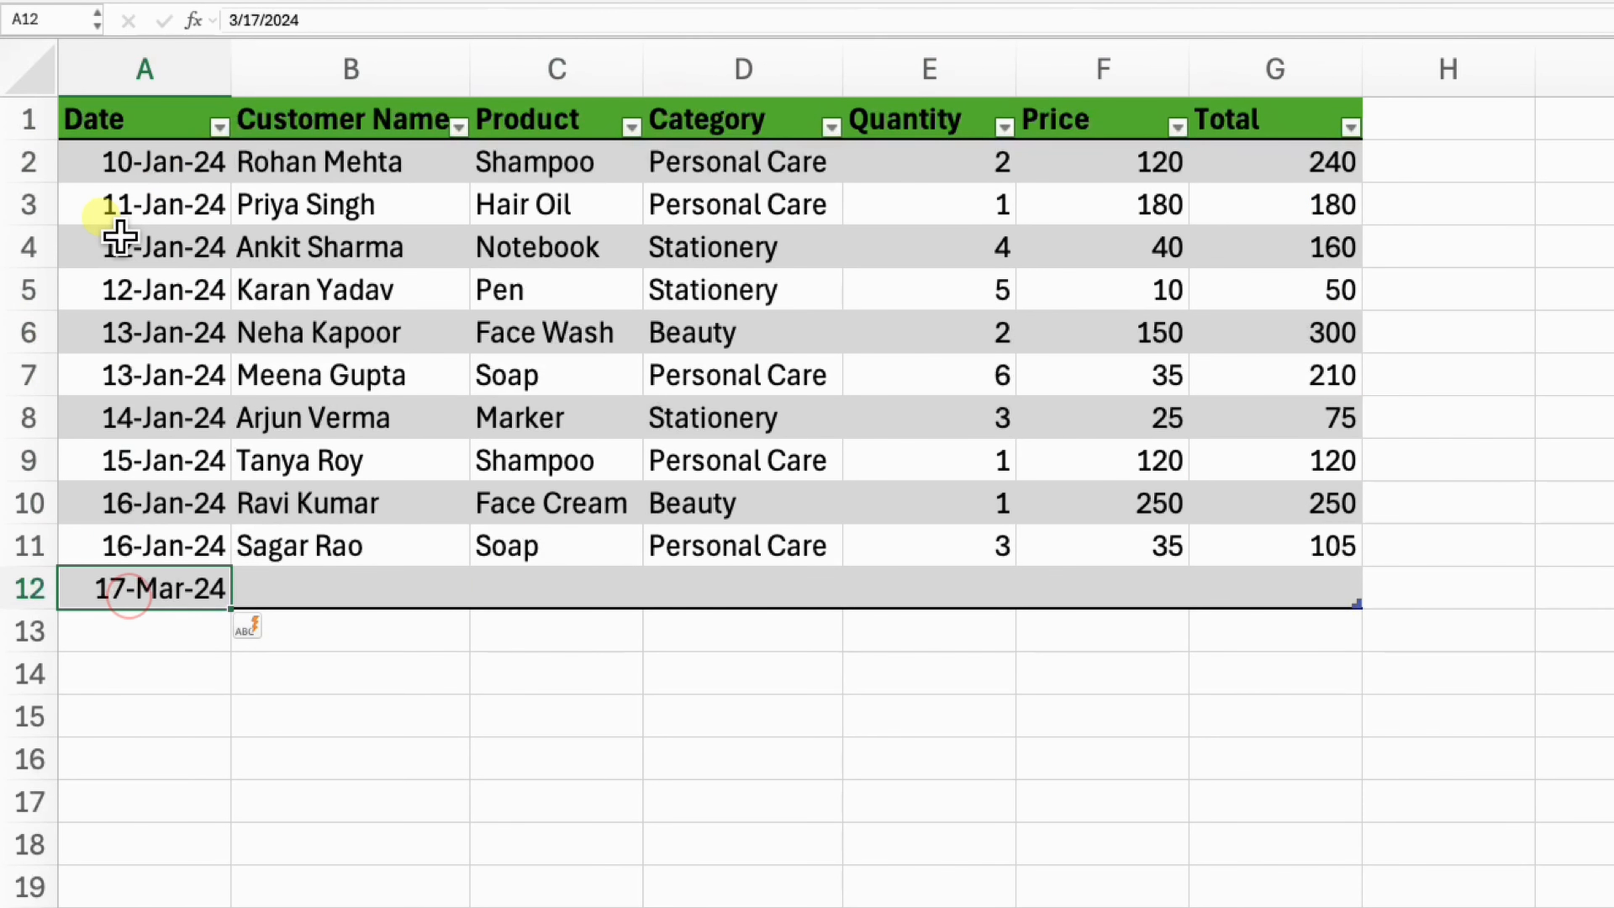
pyautogui.moveTo(127, 146); pyautogui.dragTo(1297, 604)
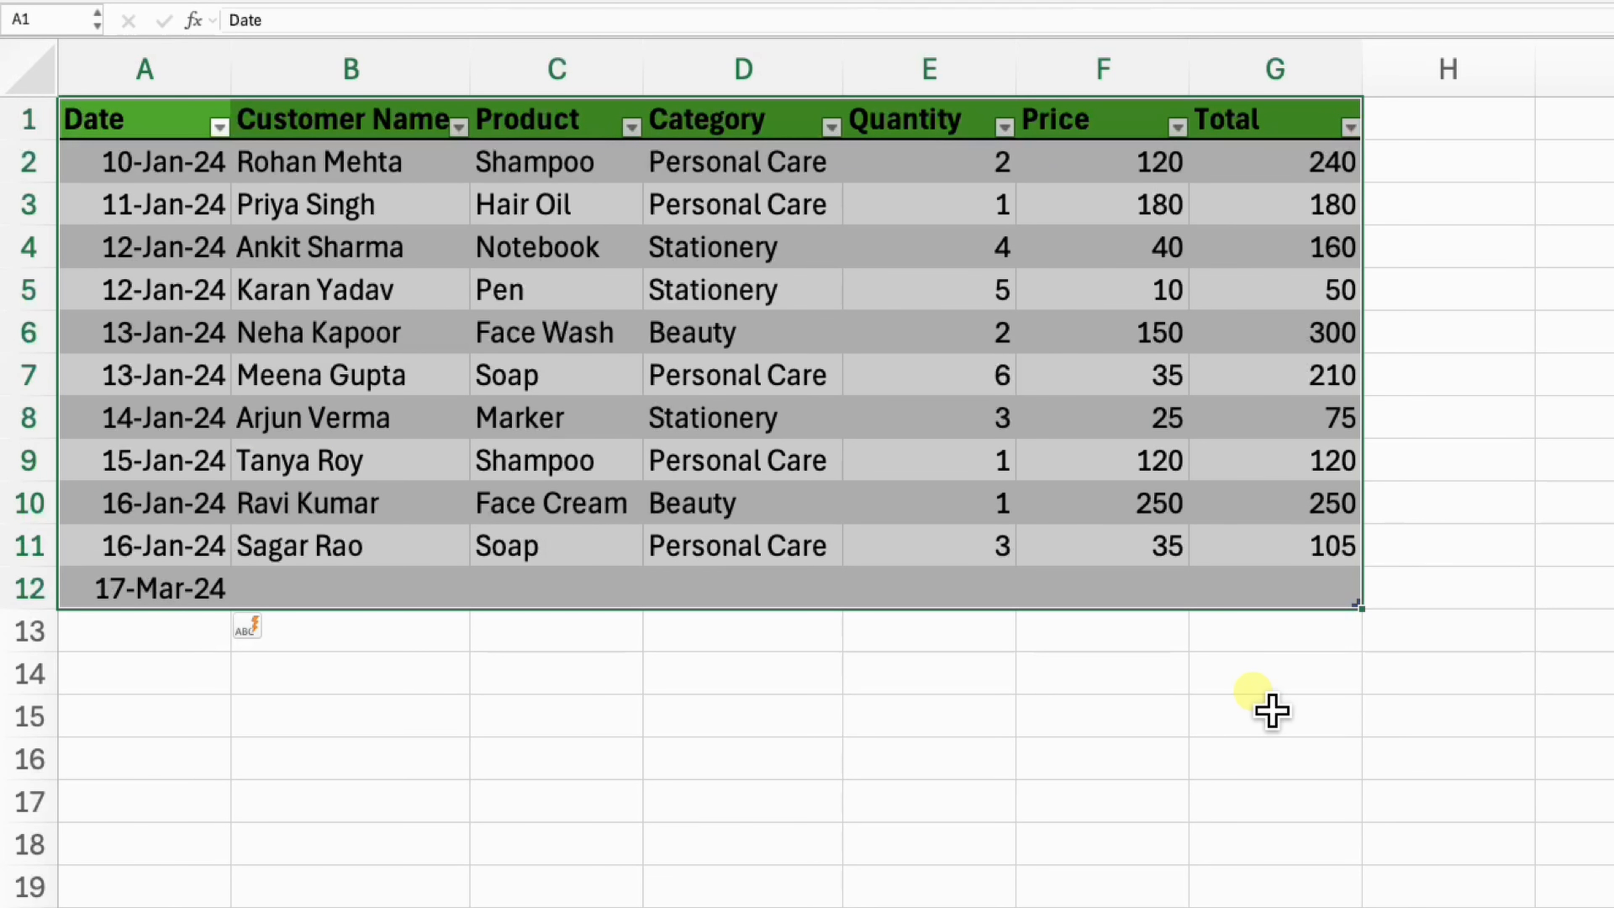
pyautogui.click(1290, 711)
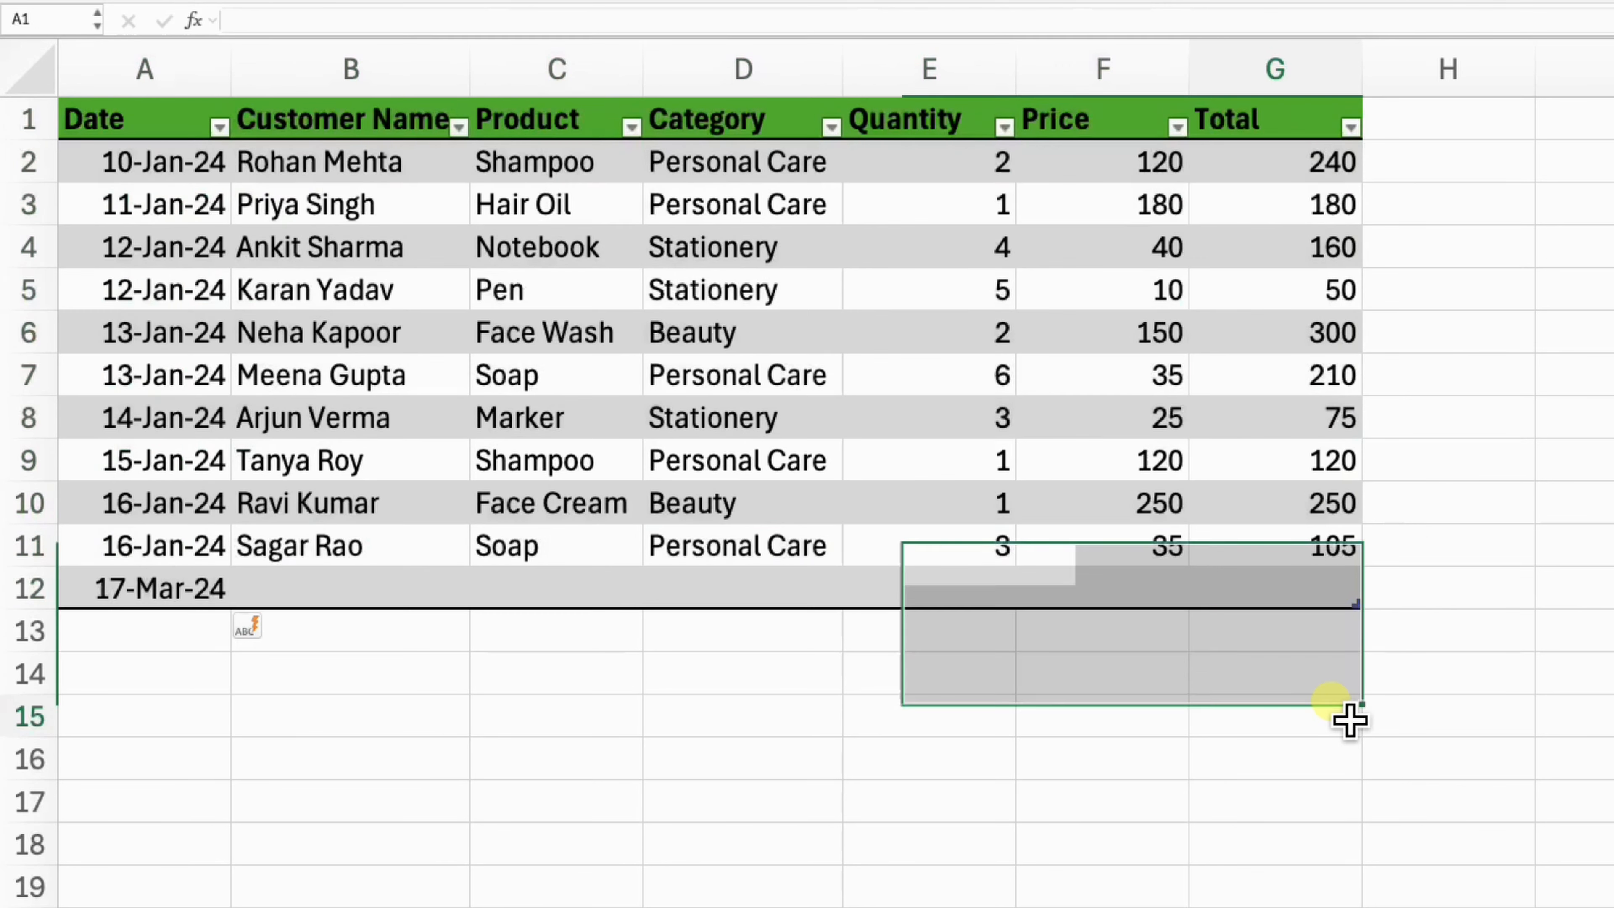
# Step: Extend the table by one column by entering the heading Profit in cell H1
pyautogui.click(1414, 130)
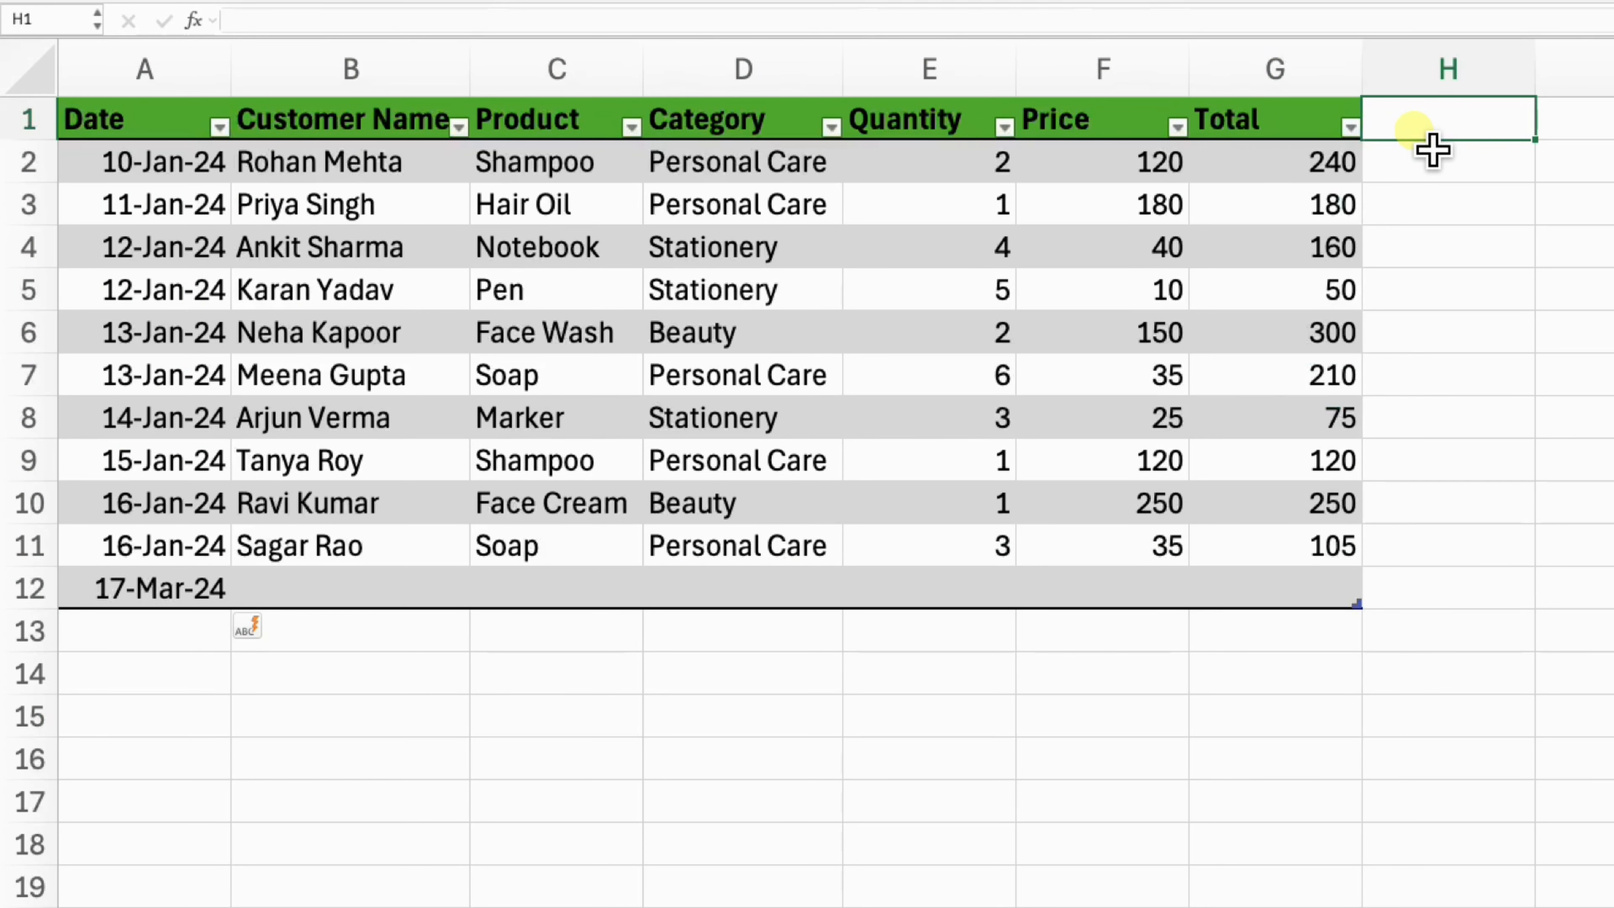
pyautogui.write('Profit')
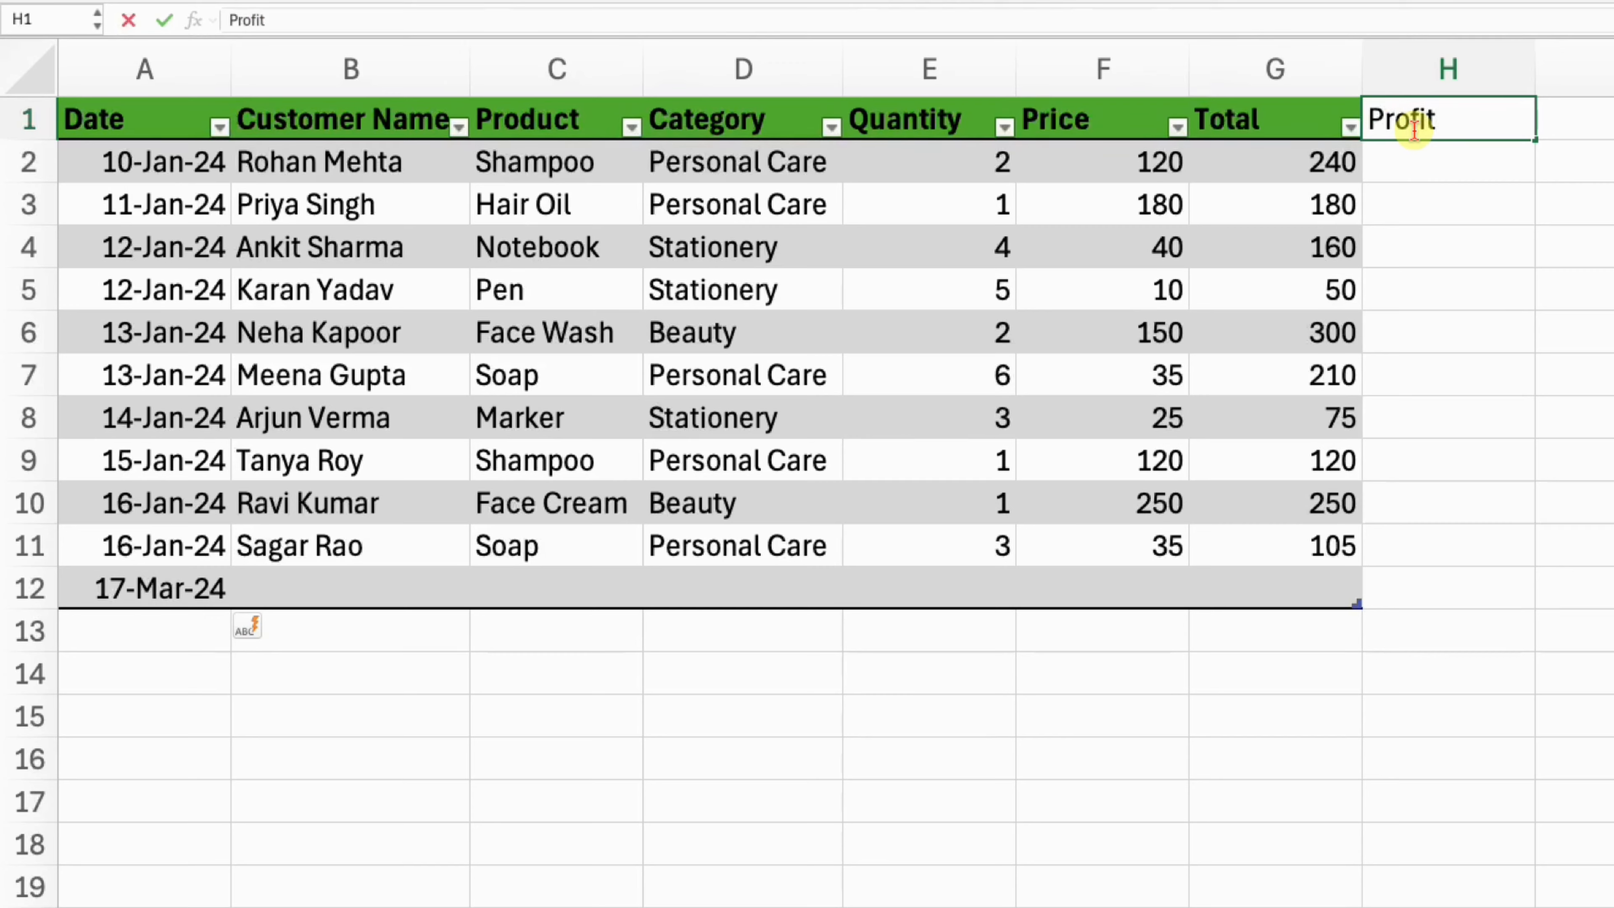
pyautogui.press('Return')
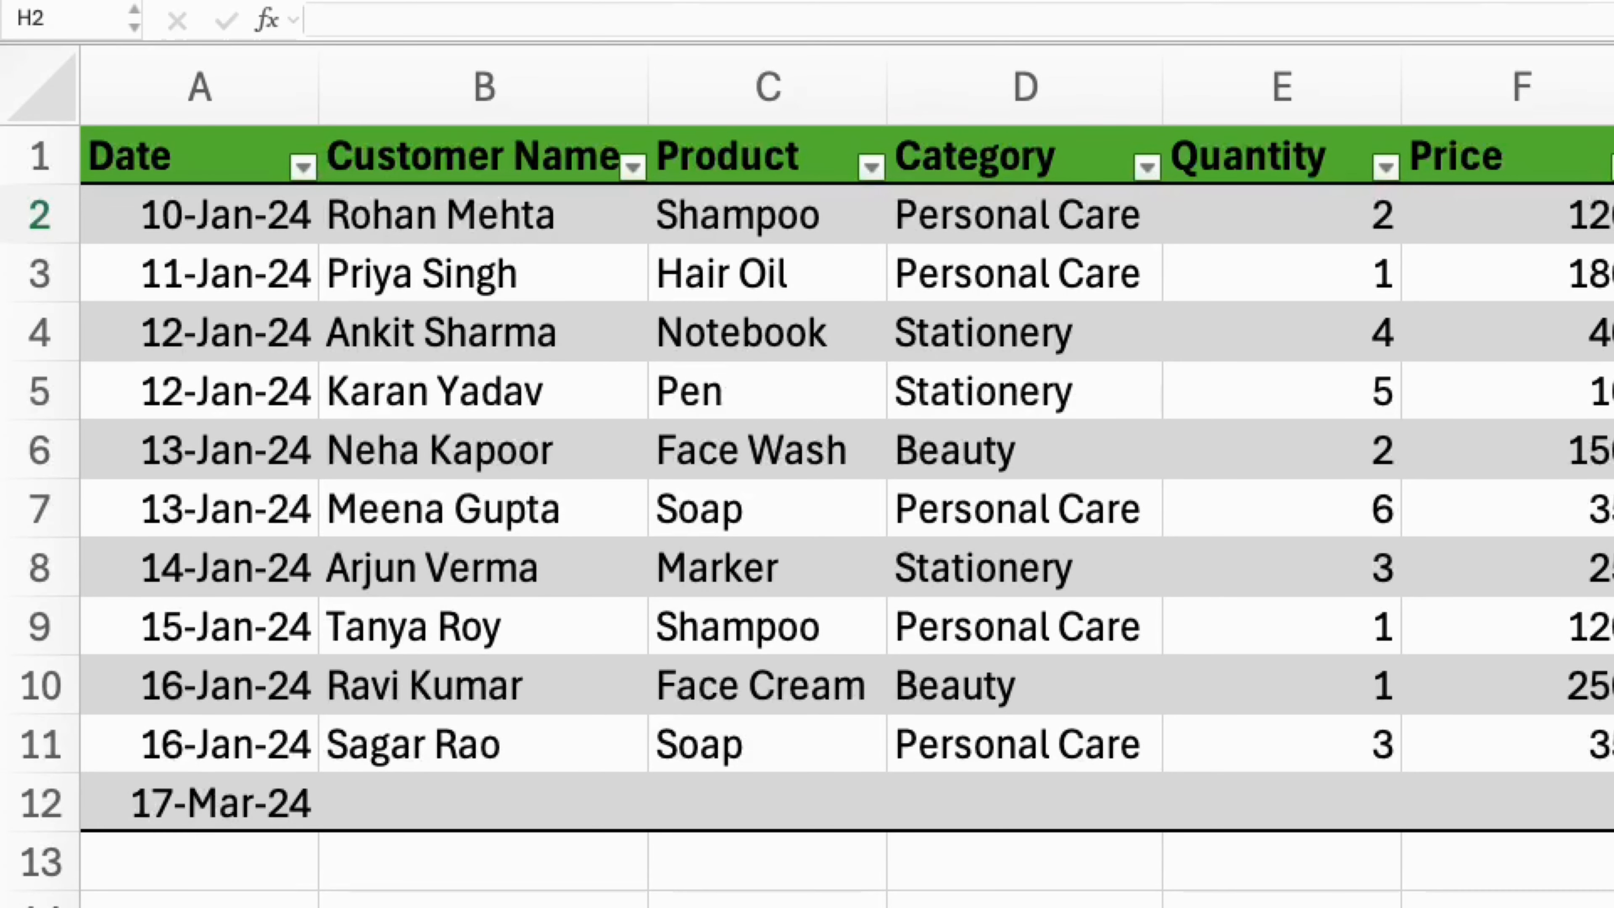
pyautogui.press('Up')
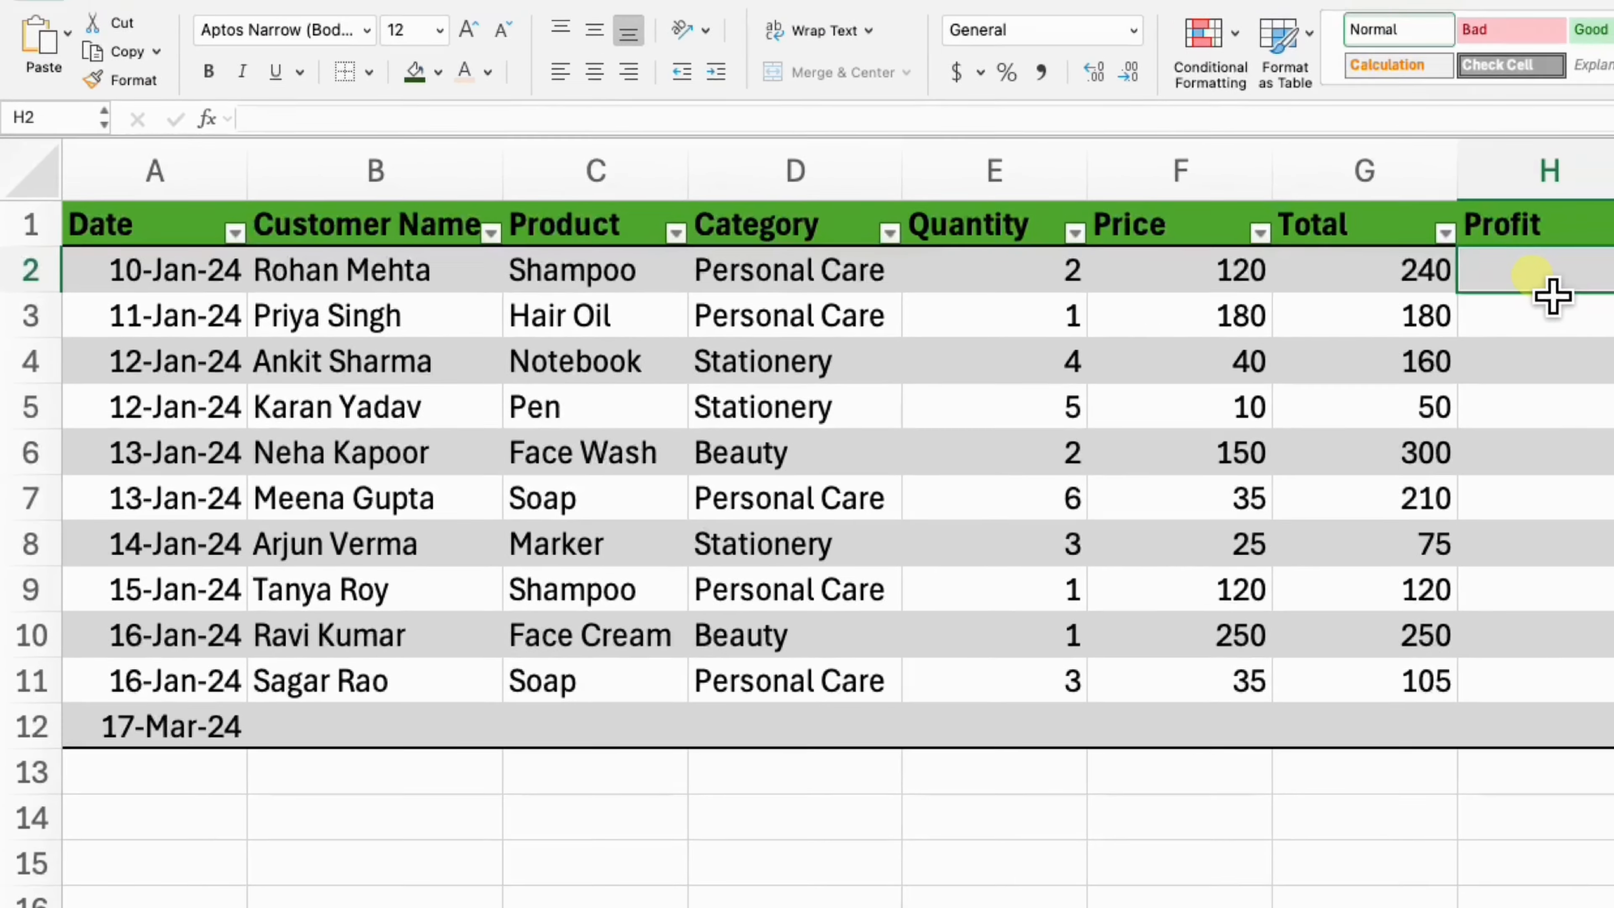
pyautogui.click(1426, 286)
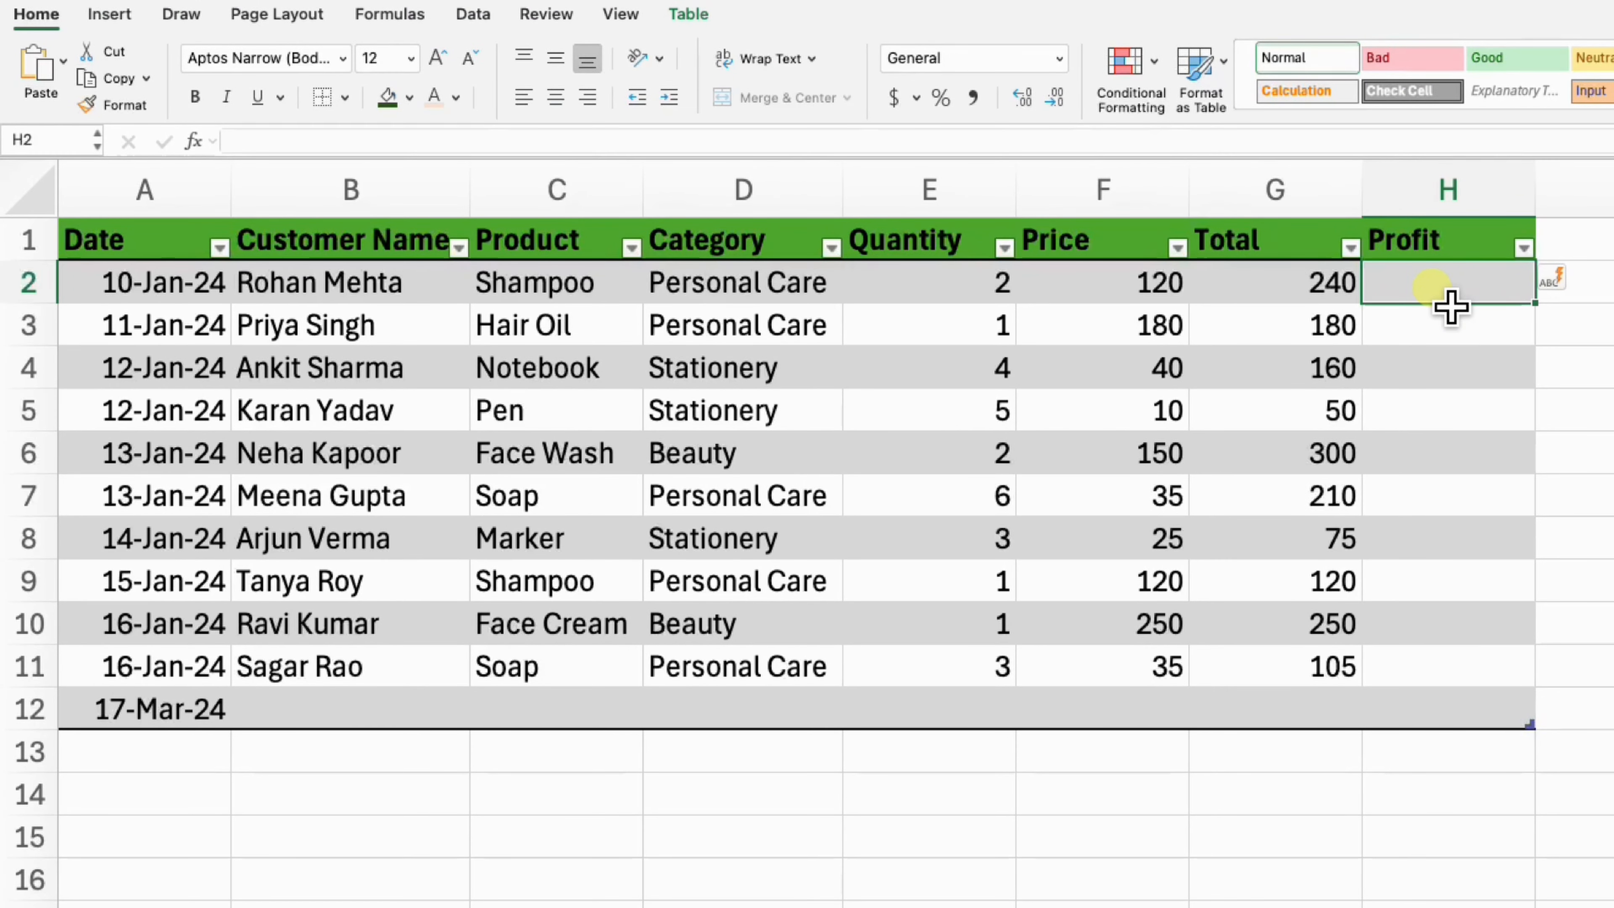
pyautogui.write('=')
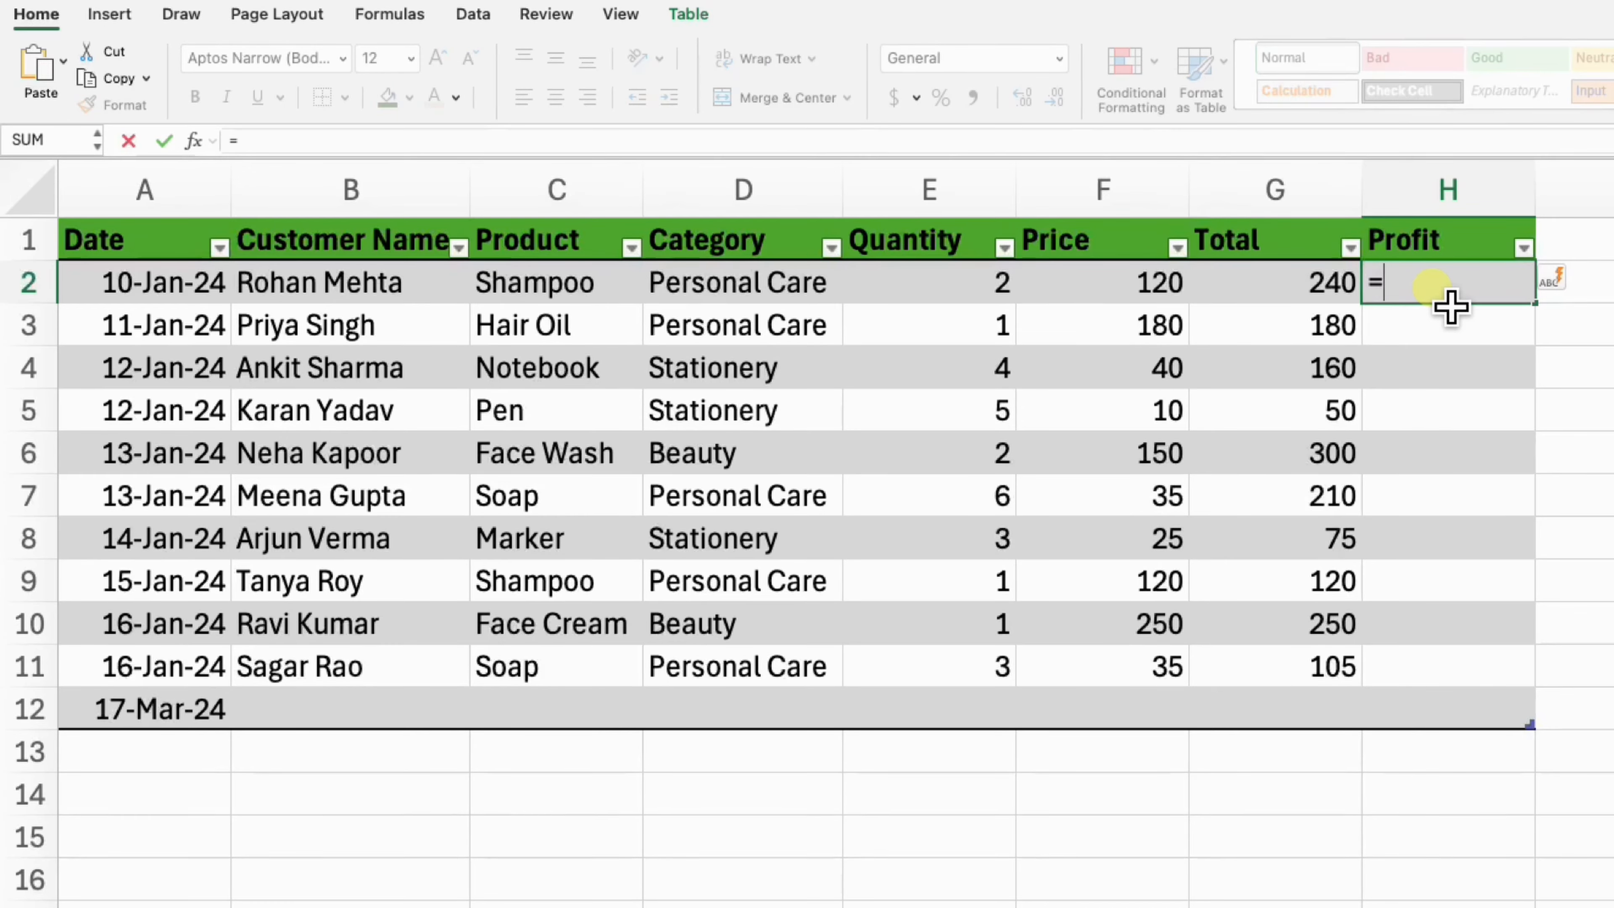
pyautogui.write('[@')
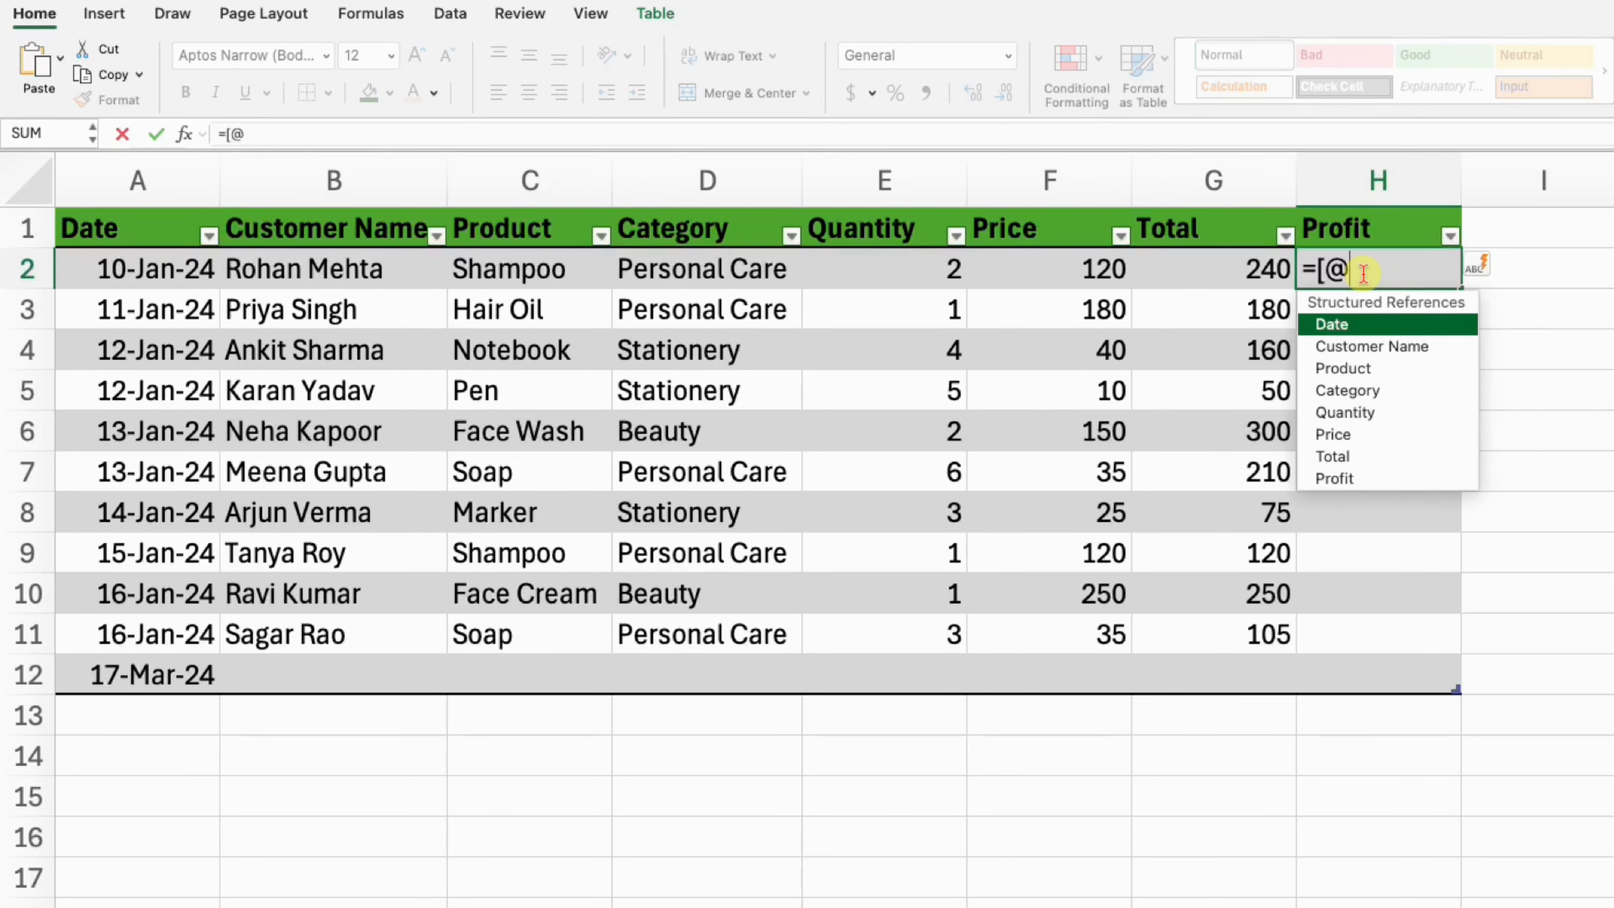
pyautogui.doubleClick(1353, 421)
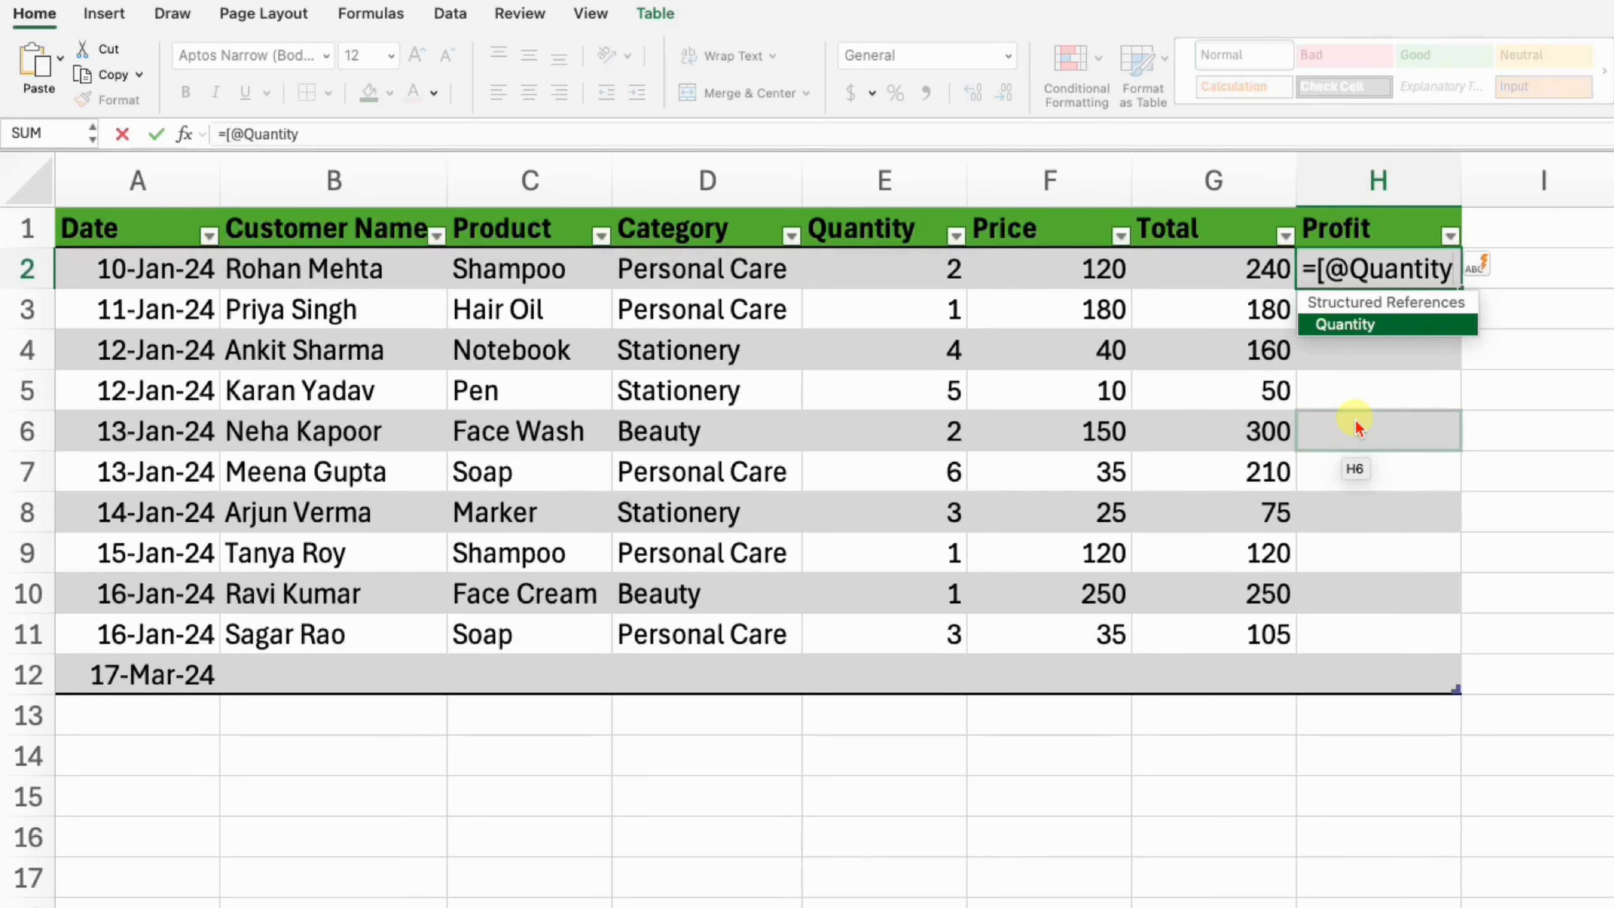
pyautogui.write(']*')
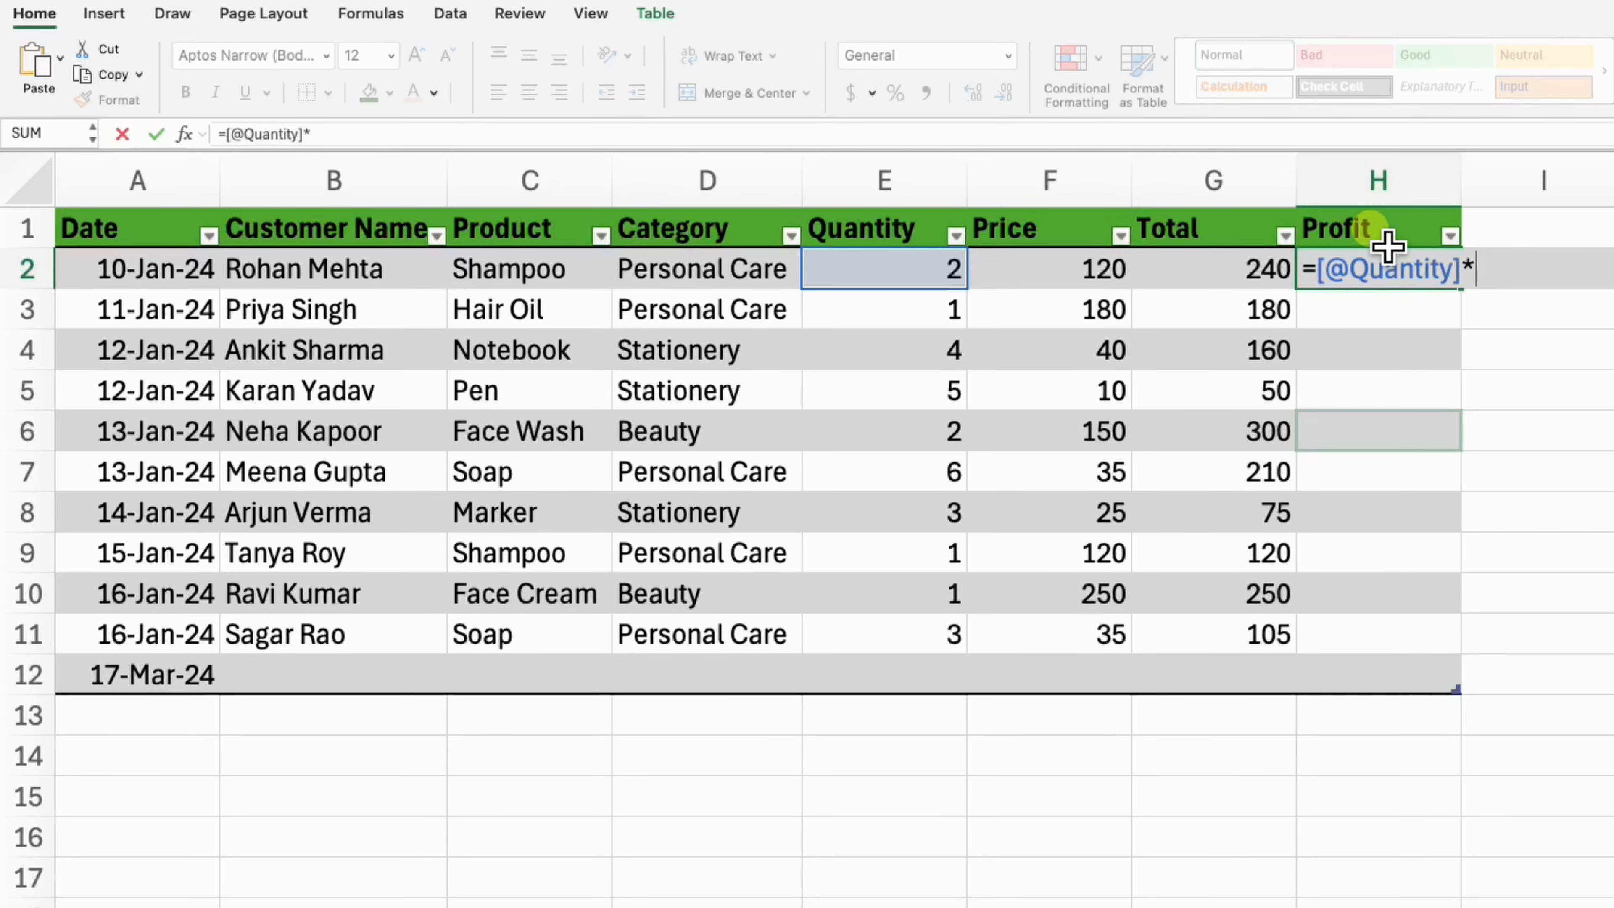
pyautogui.press('Escape')
# Step: Change the heading of the new table column in cell H1 to Total
pyautogui.moveTo(1383, 244); pyautogui.dragTo(1312, 220)
pyautogui.doubleClick(1390, 234)
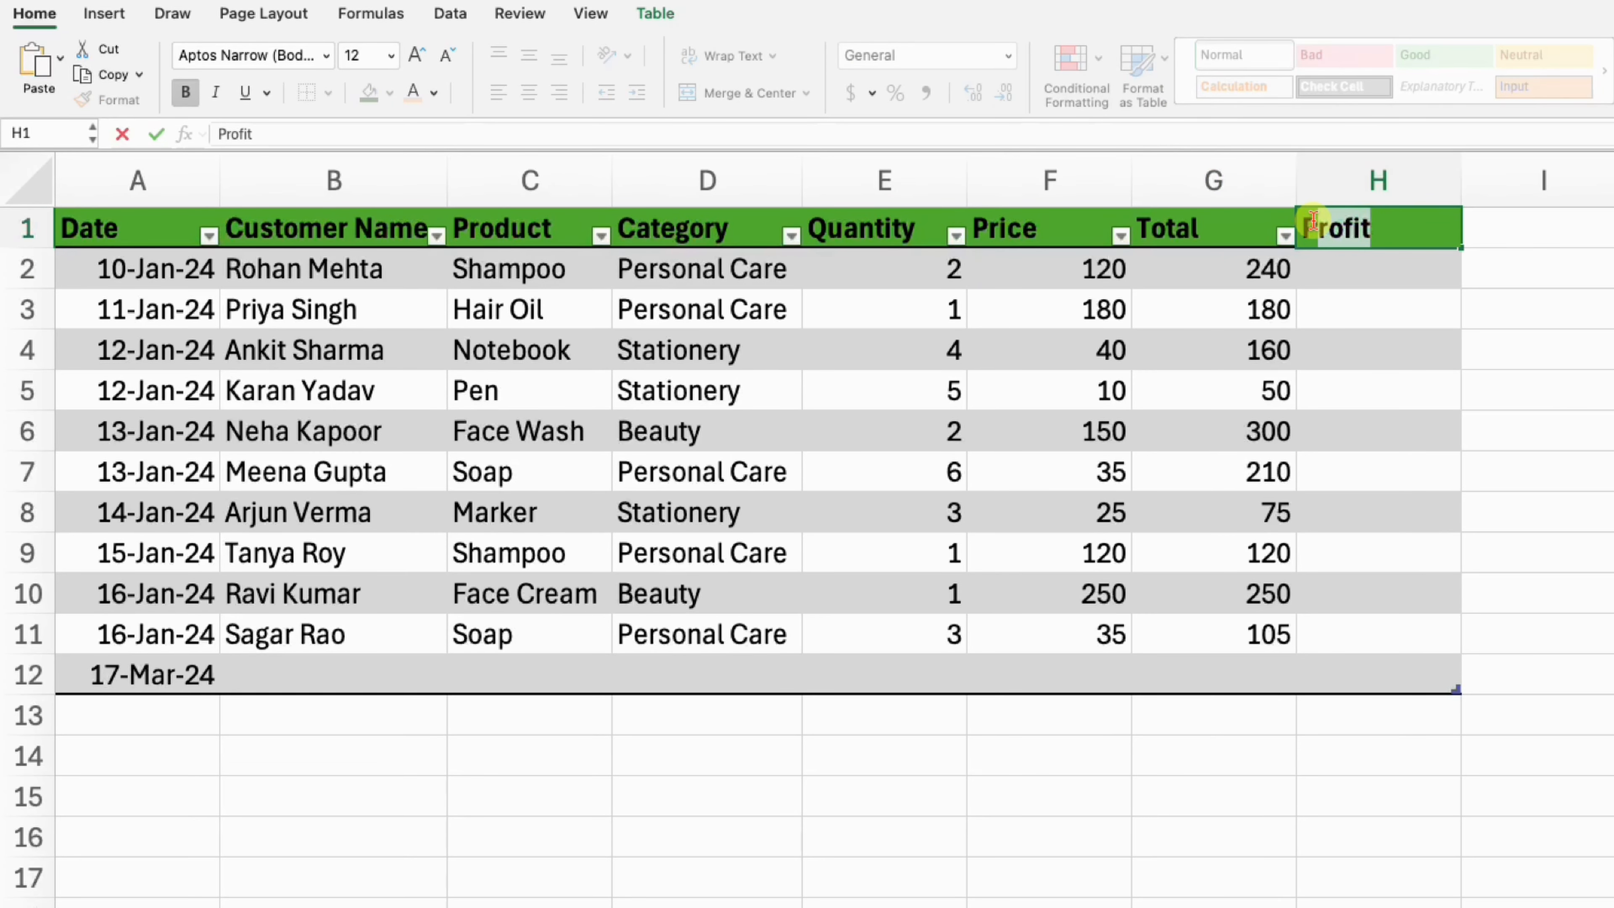
pyautogui.press('BackSpace')
pyautogui.press('BackSpace')
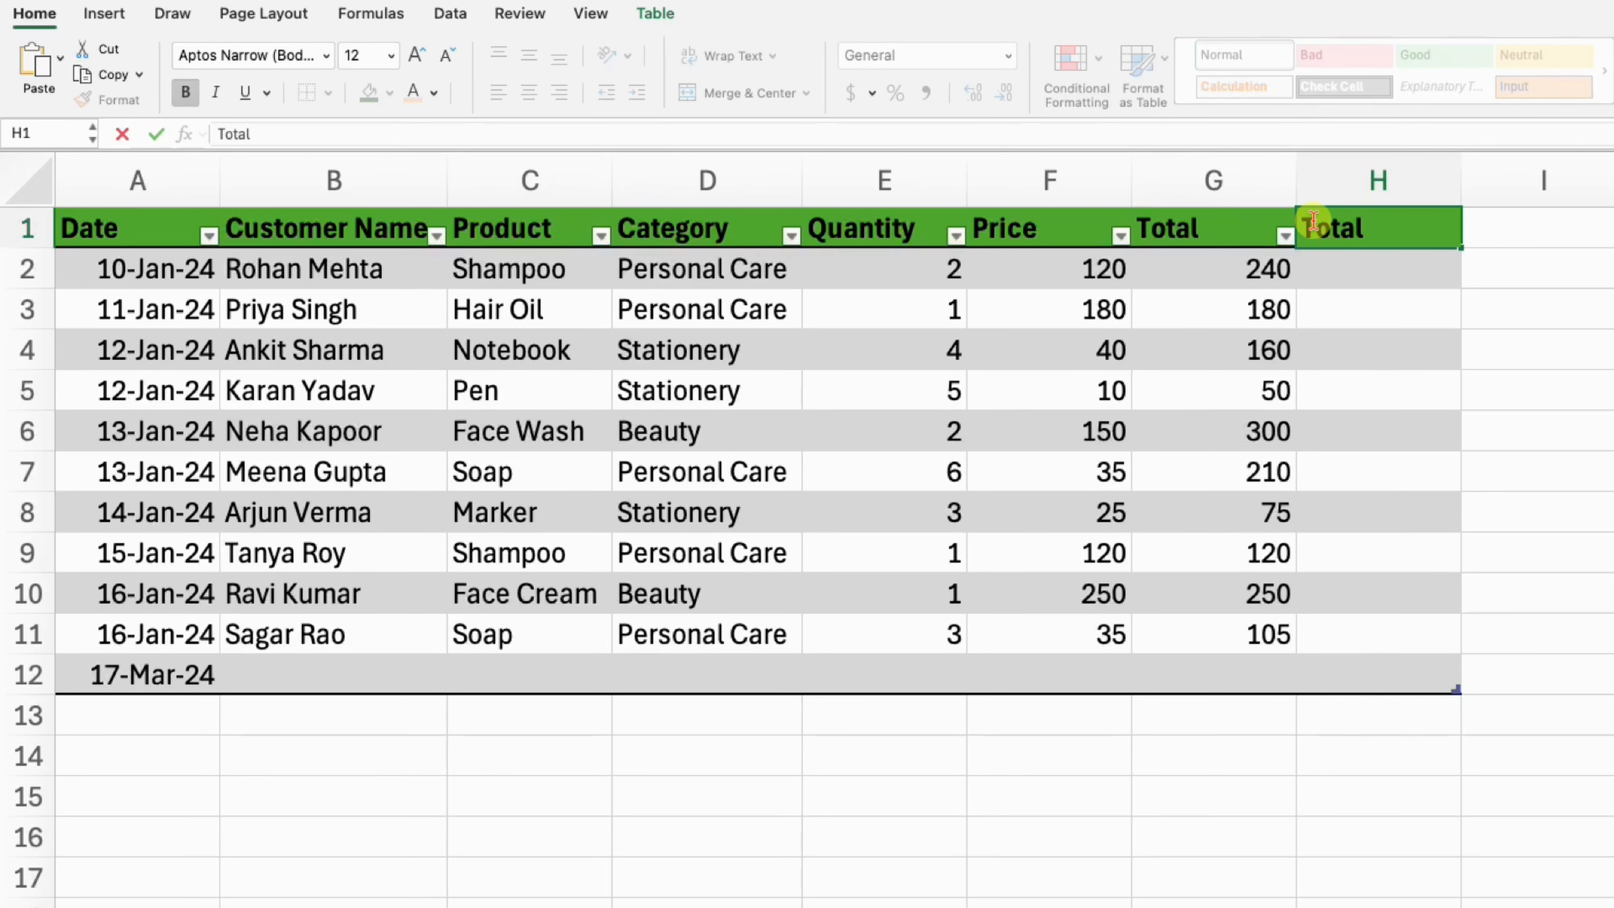
pyautogui.press('Return')
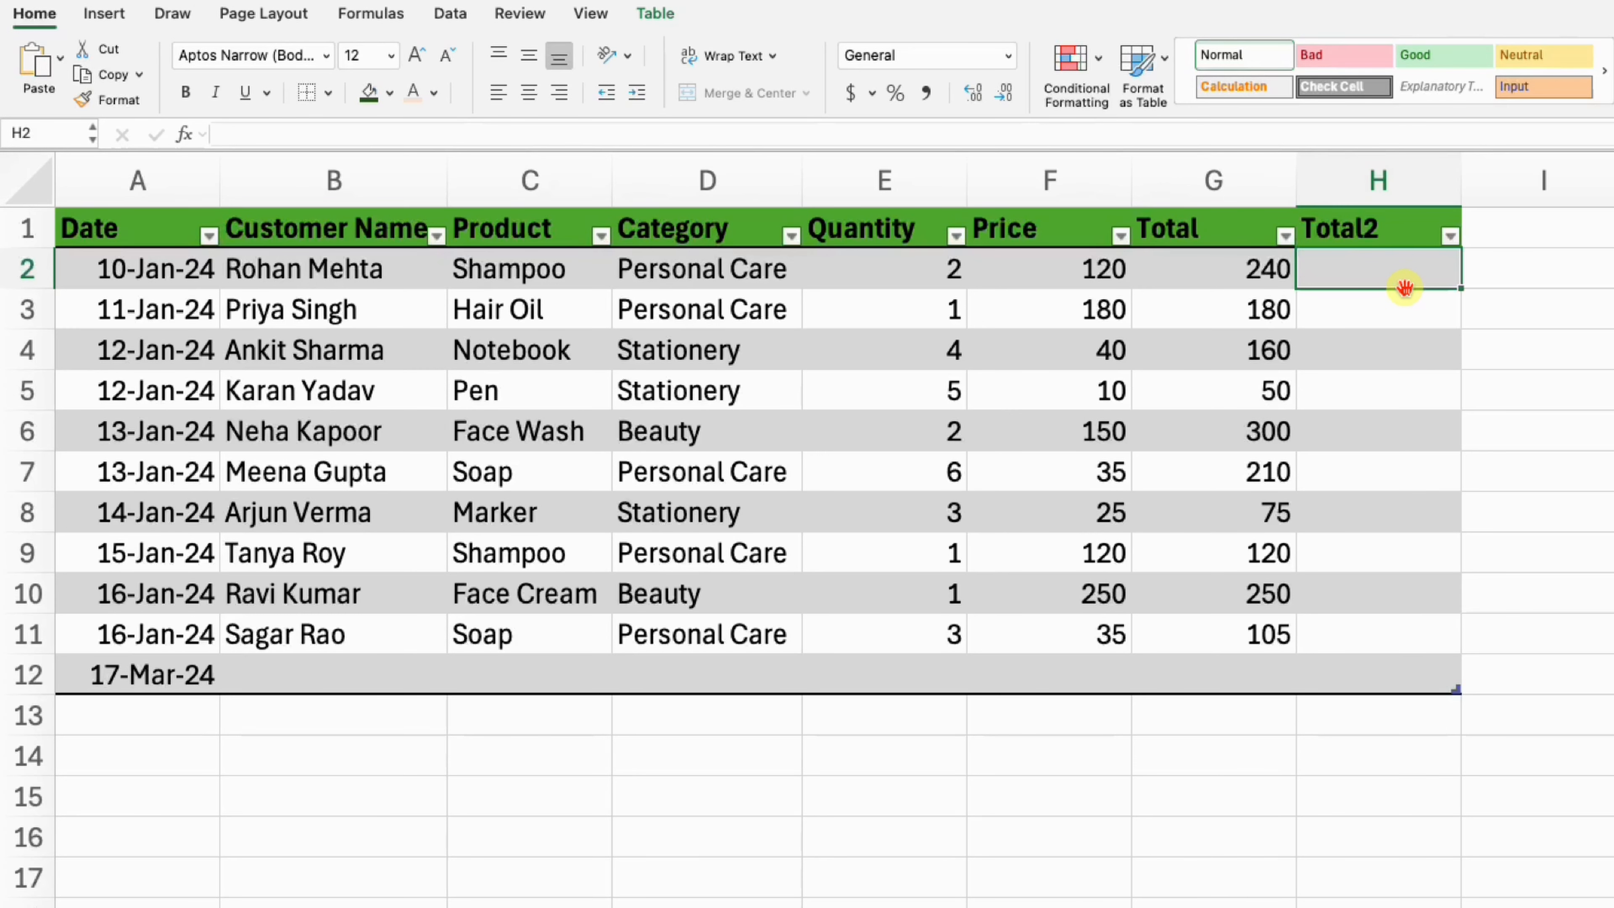
pyautogui.write('[')
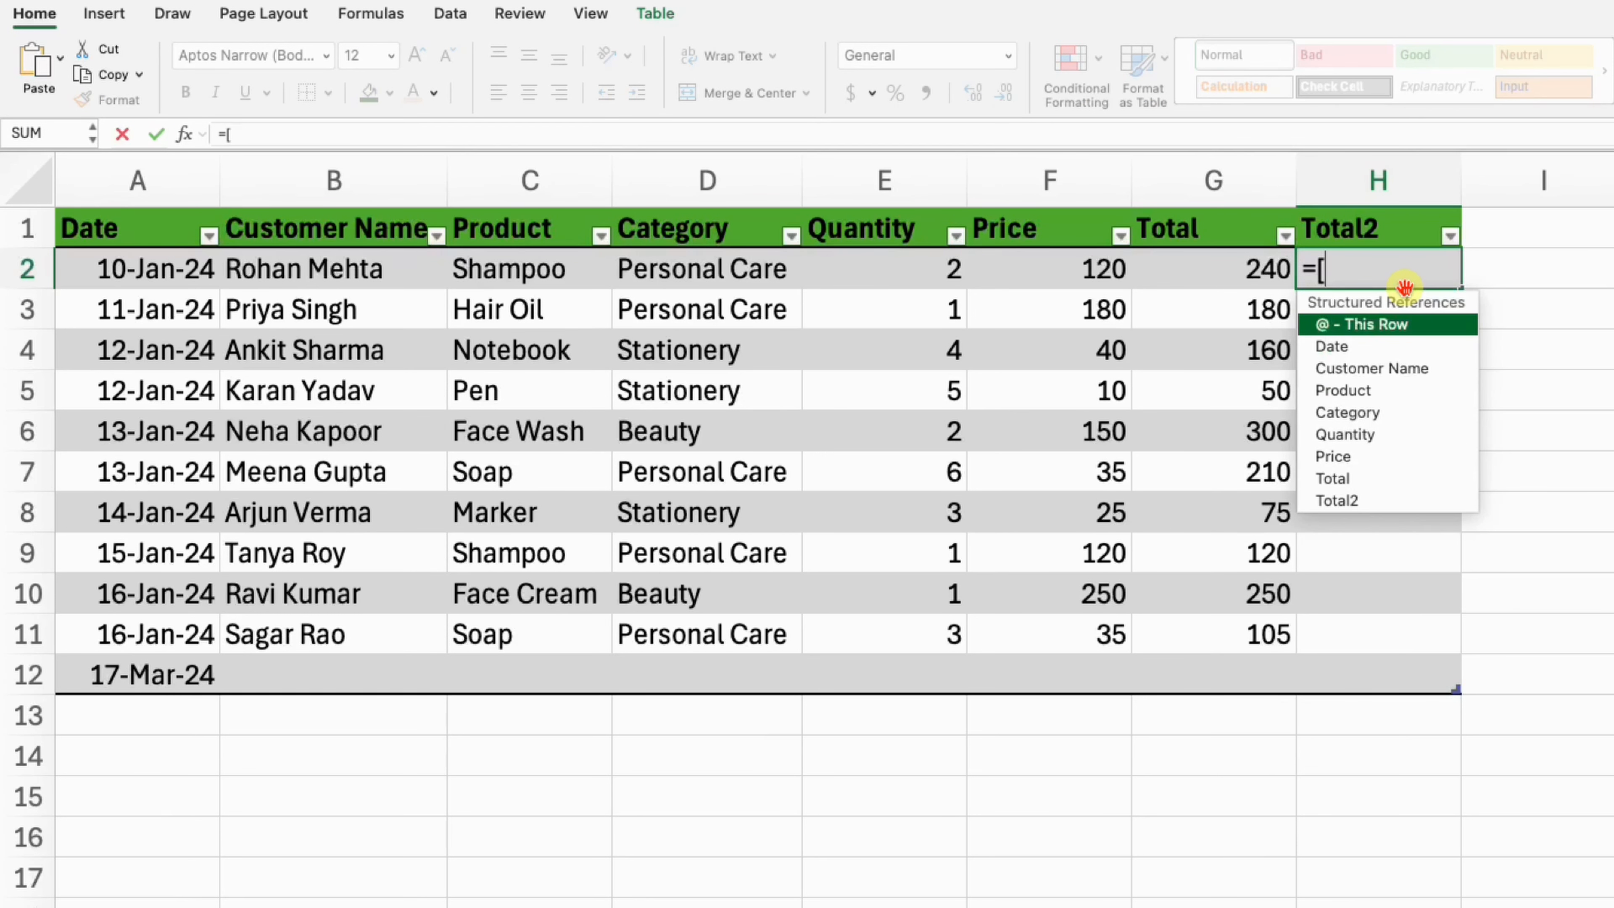
pyautogui.write('@')
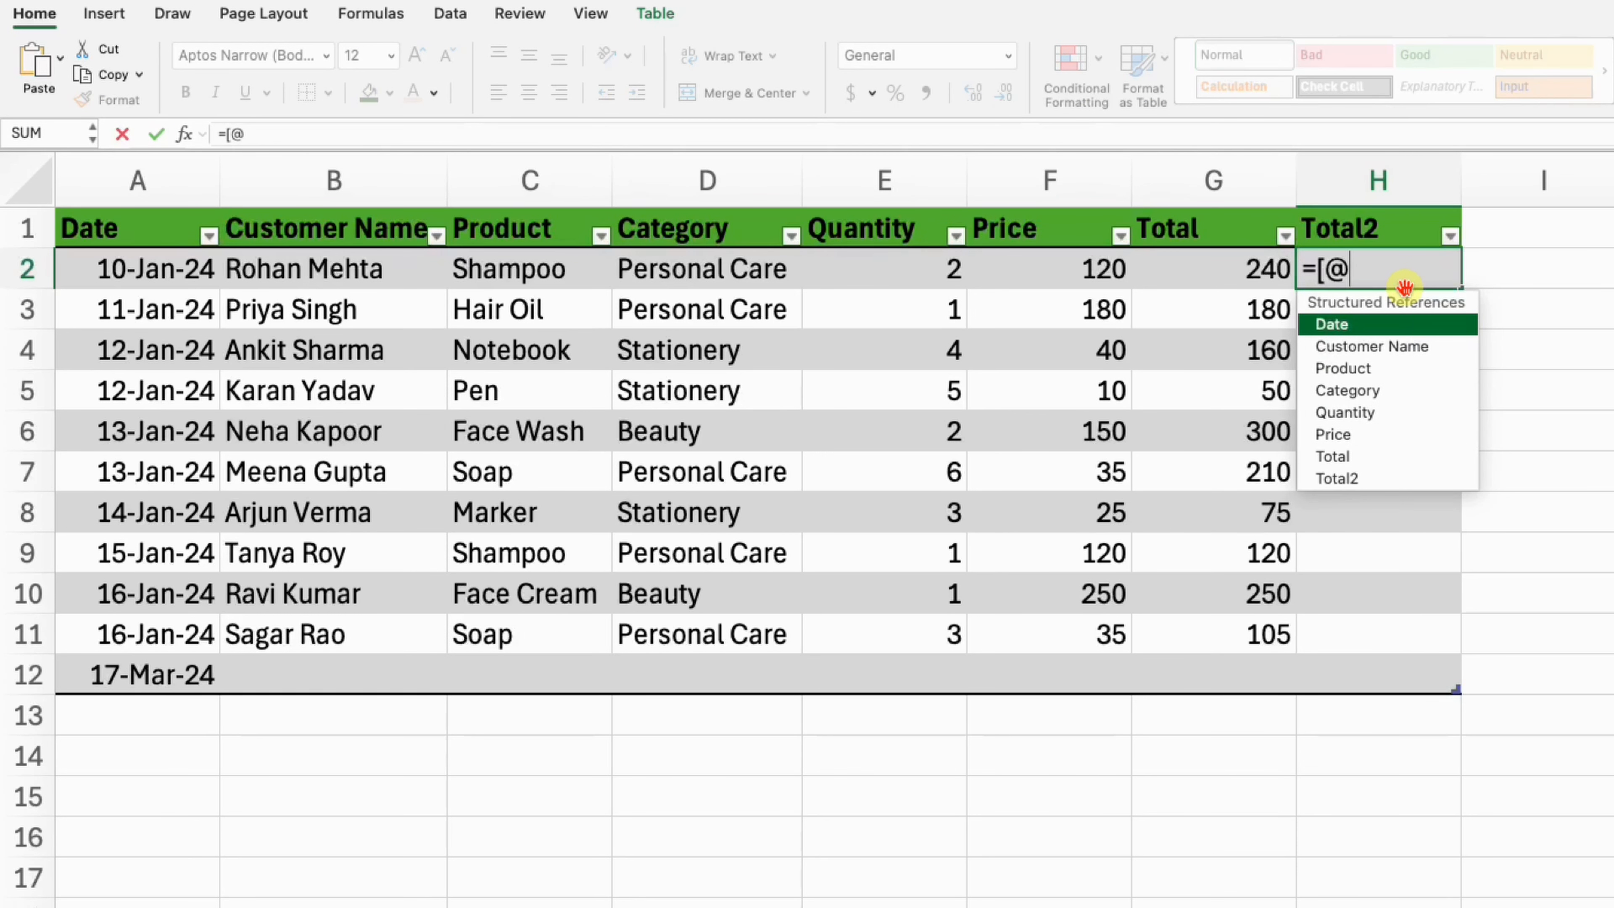
pyautogui.doubleClick(1407, 413)
pyautogui.write(']')
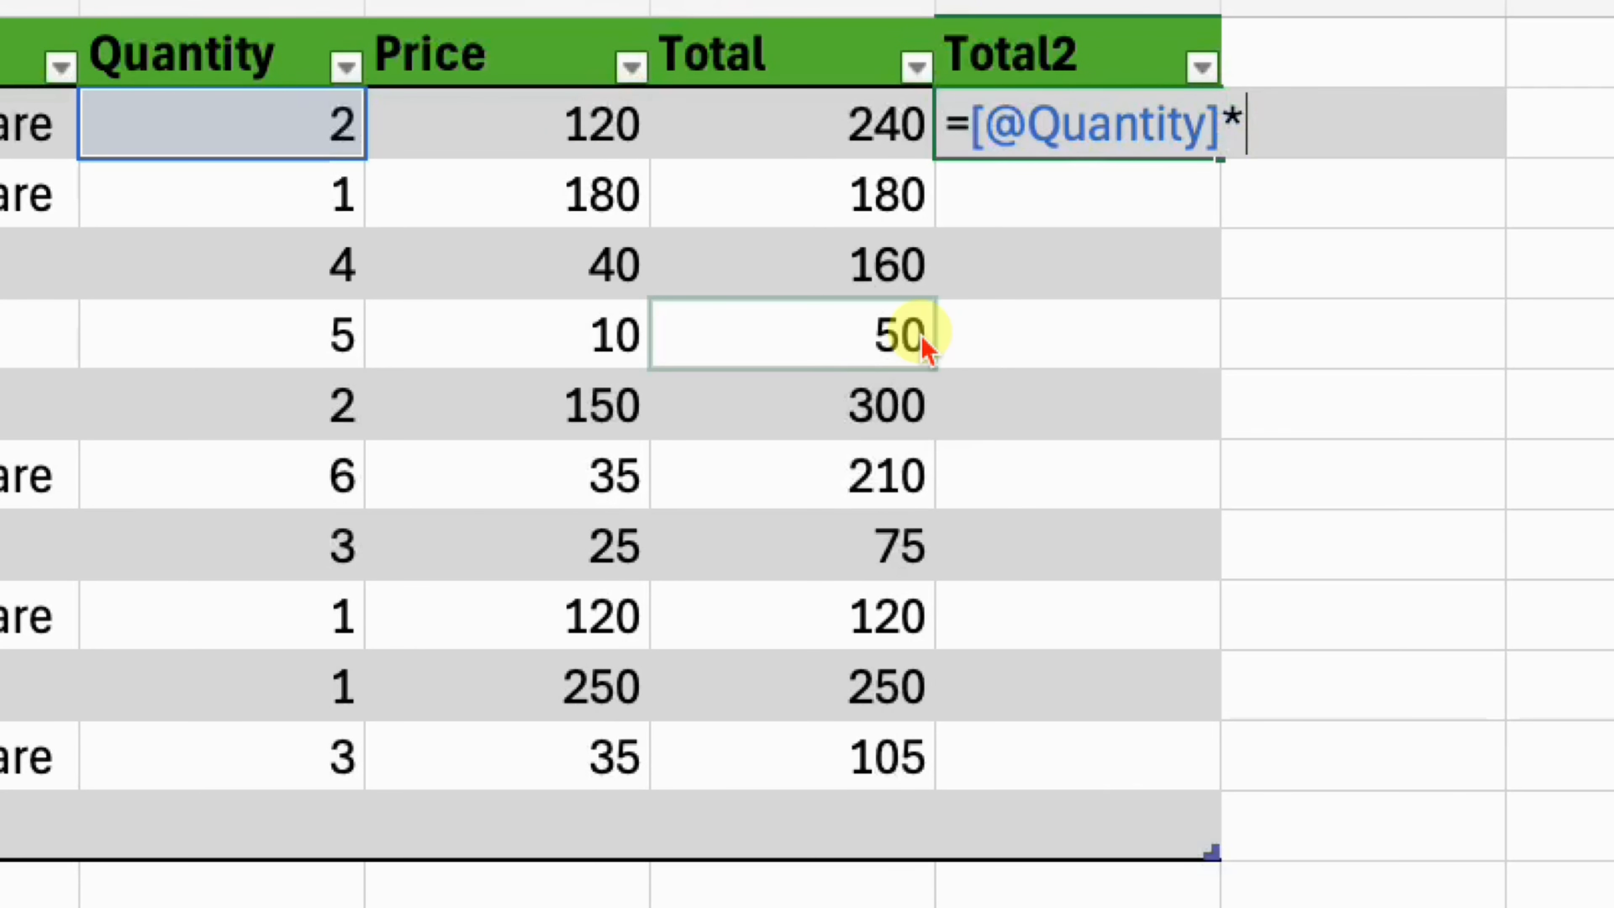
pyautogui.write('*[')
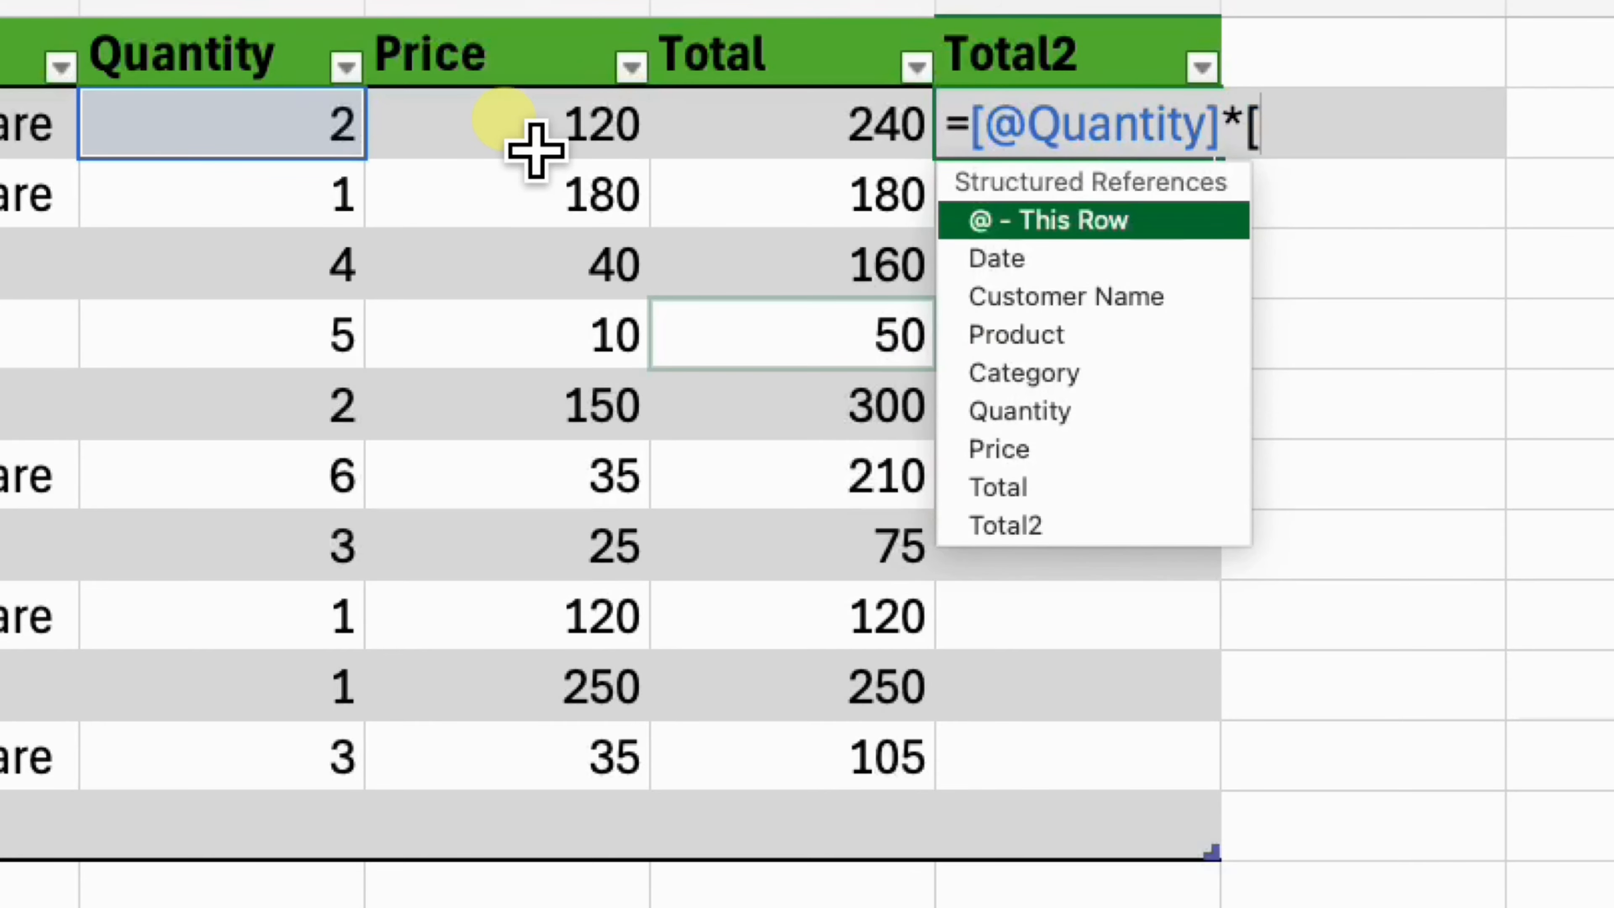
pyautogui.write('@')
pyautogui.doubleClick(1074, 413)
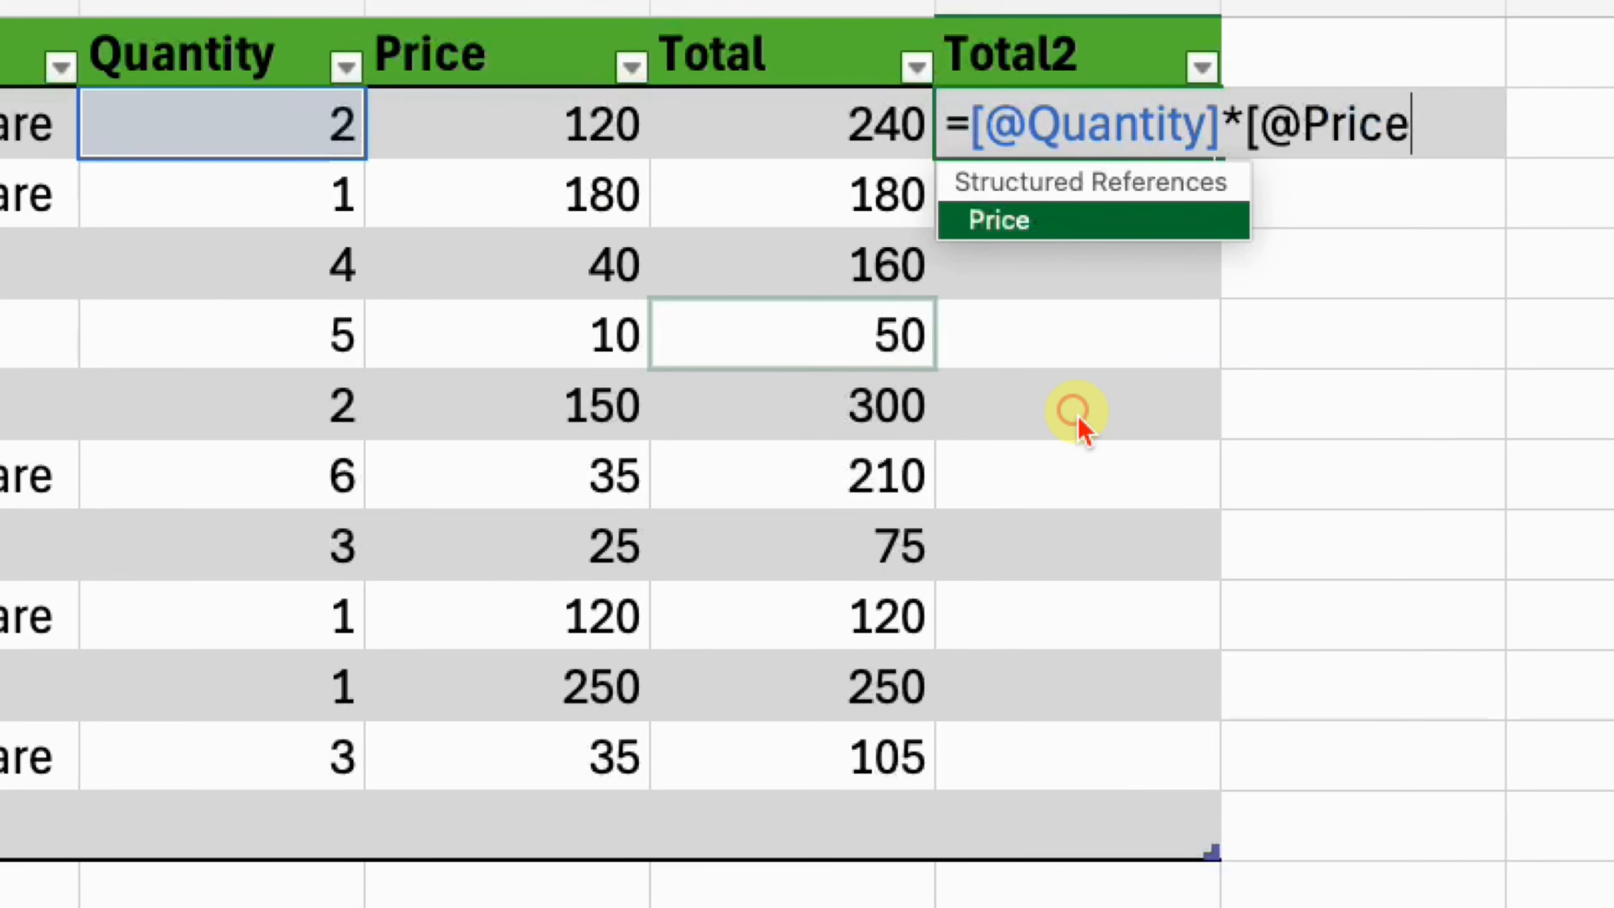
pyautogui.write(']')
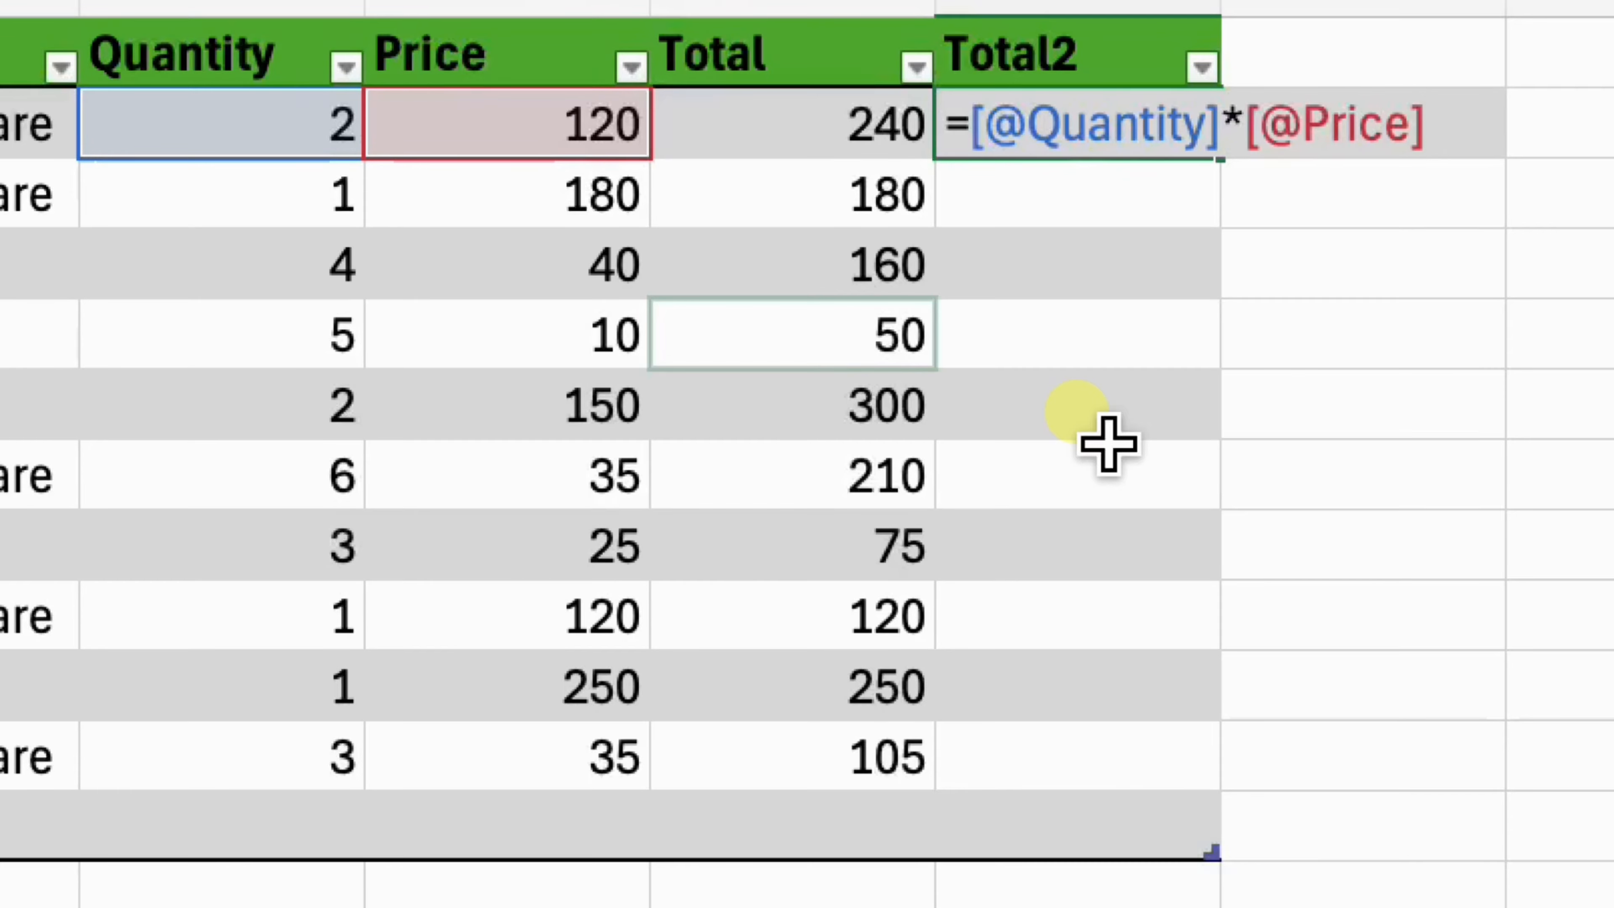
pyautogui.press('Return')
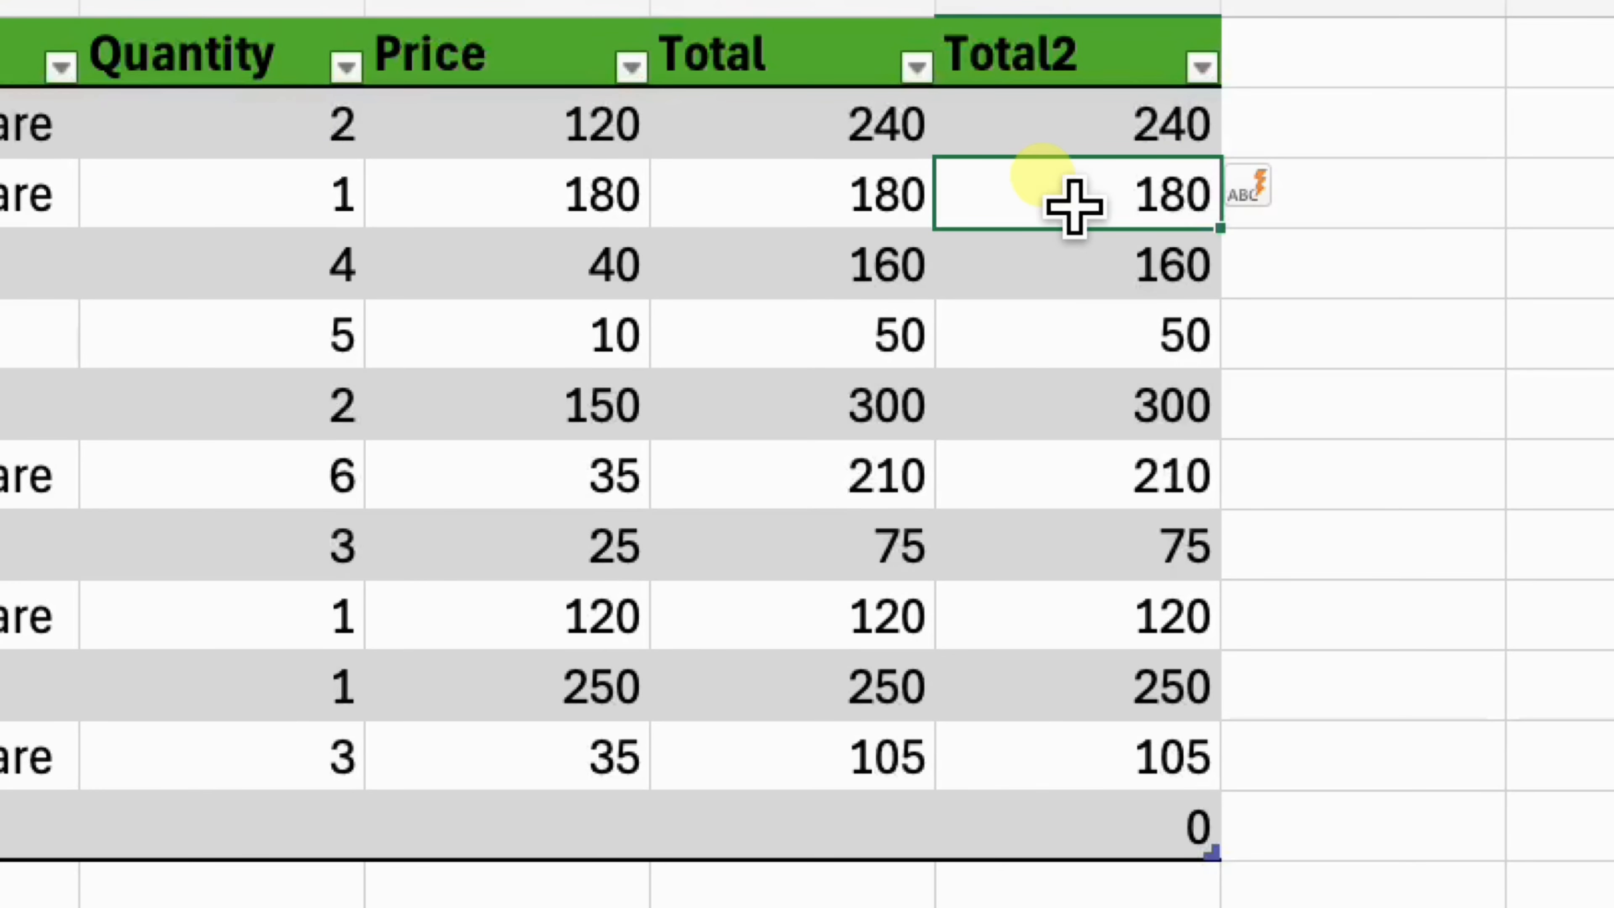
# Step: Inspect the calculated column's values and formula in H2:H11, and select the whole table A1:H12 to review its extent
pyautogui.moveTo(1071, 135); pyautogui.dragTo(1136, 780)
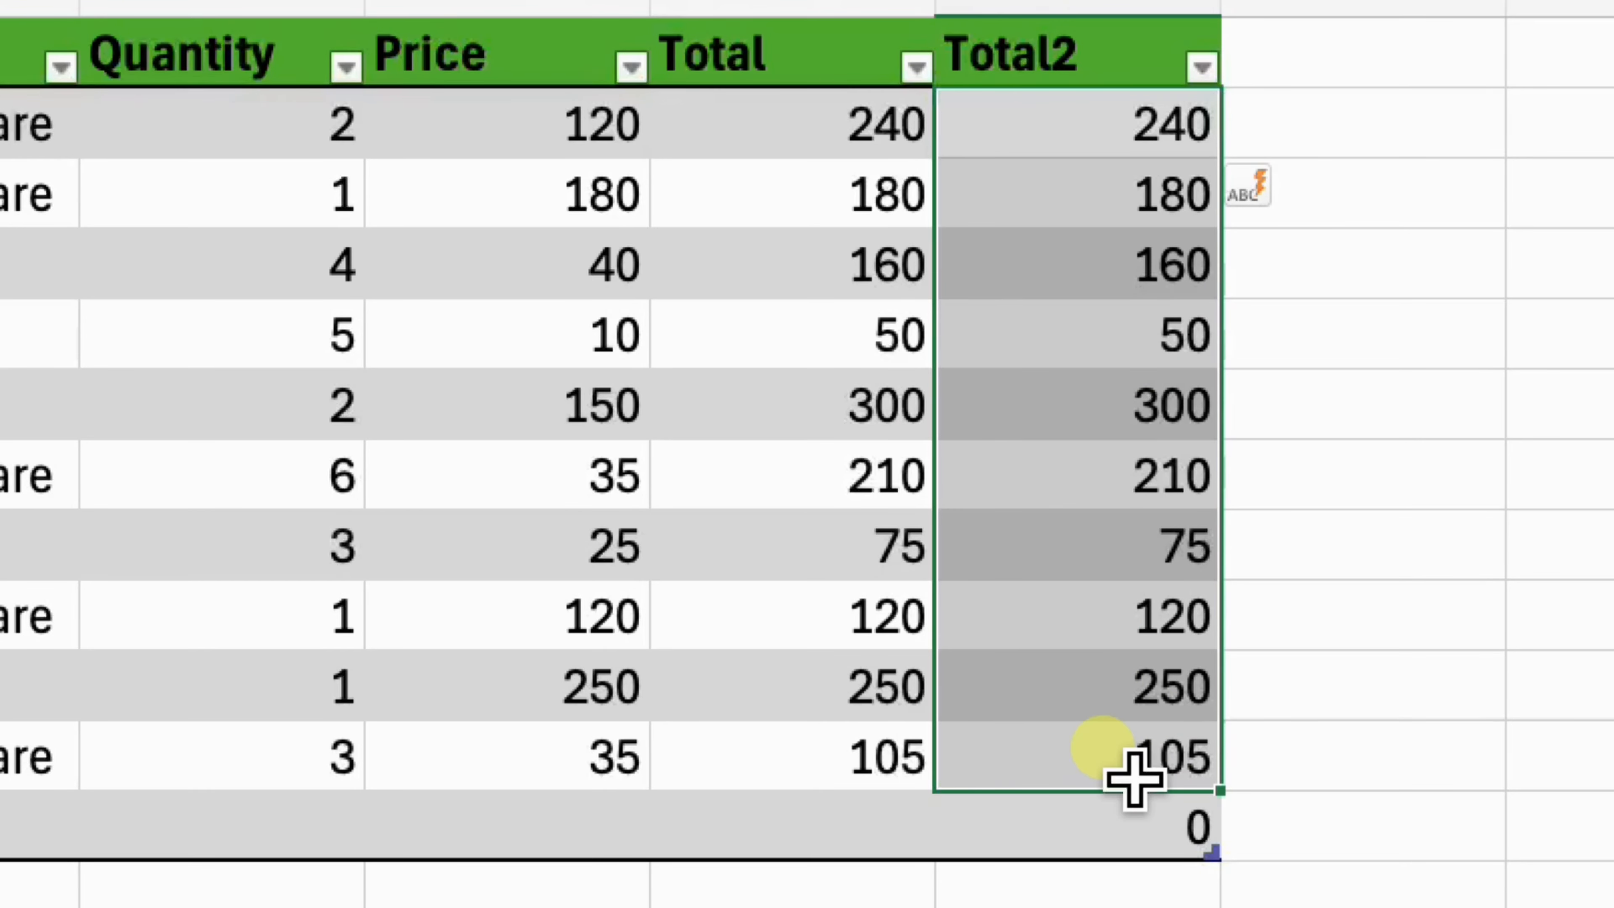
pyautogui.click(1103, 753)
pyautogui.click(1140, 148)
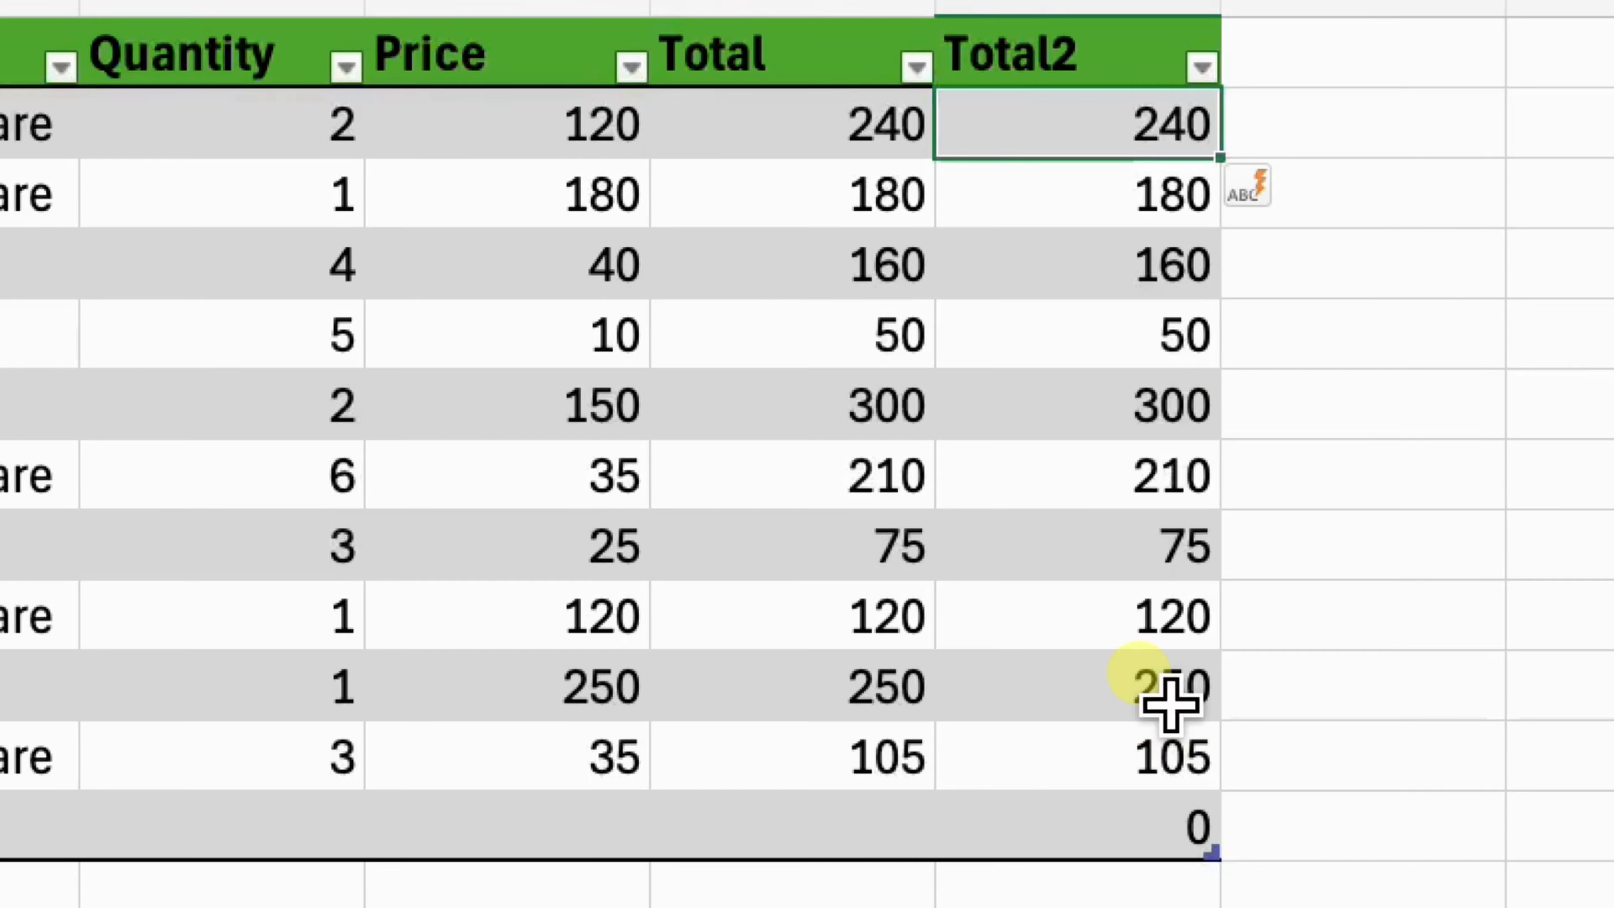
pyautogui.click(1128, 557)
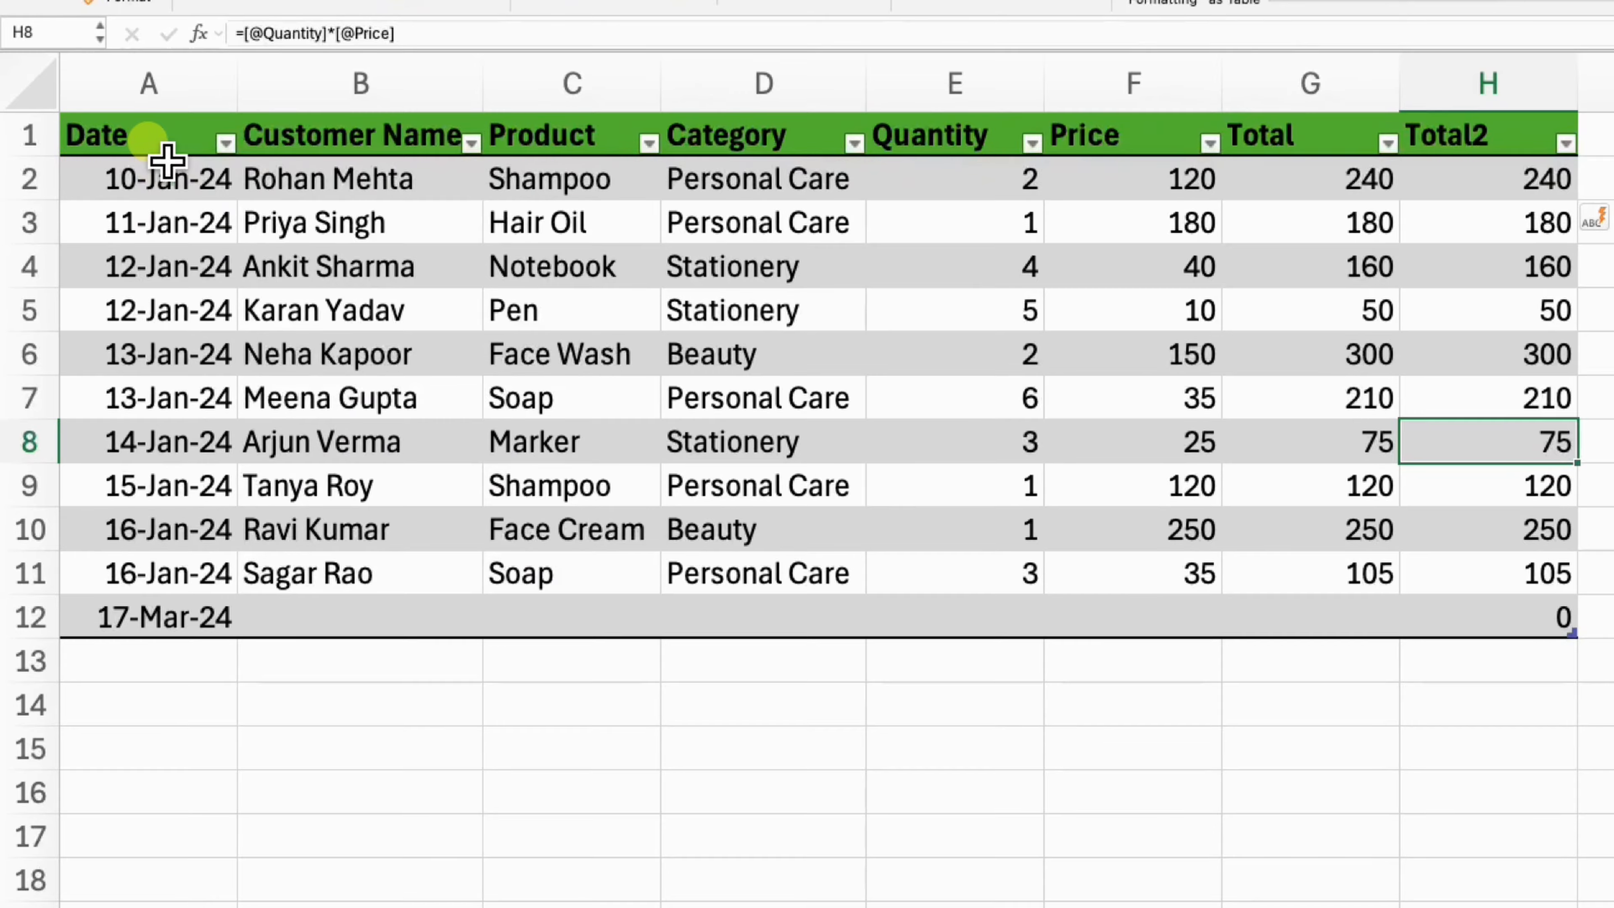
pyautogui.moveTo(148, 139); pyautogui.dragTo(1457, 604)
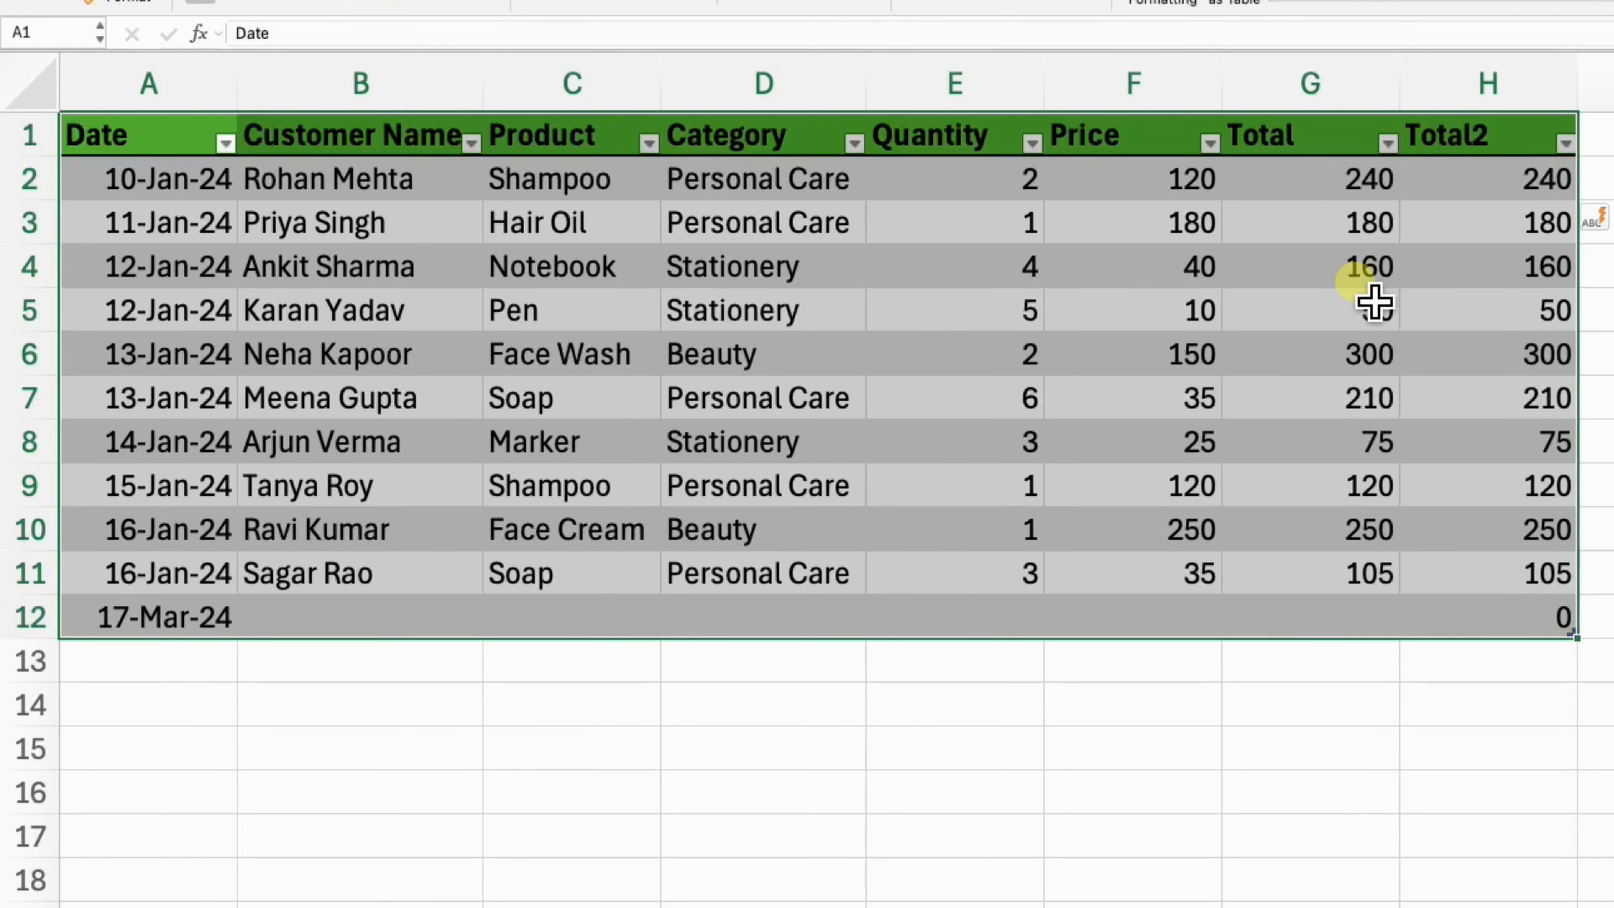
pyautogui.click(1356, 280)
# Step: Examine the number, date and text filter conditions offered for the Total, Date and Category columns without applying any
pyautogui.click(1387, 143)
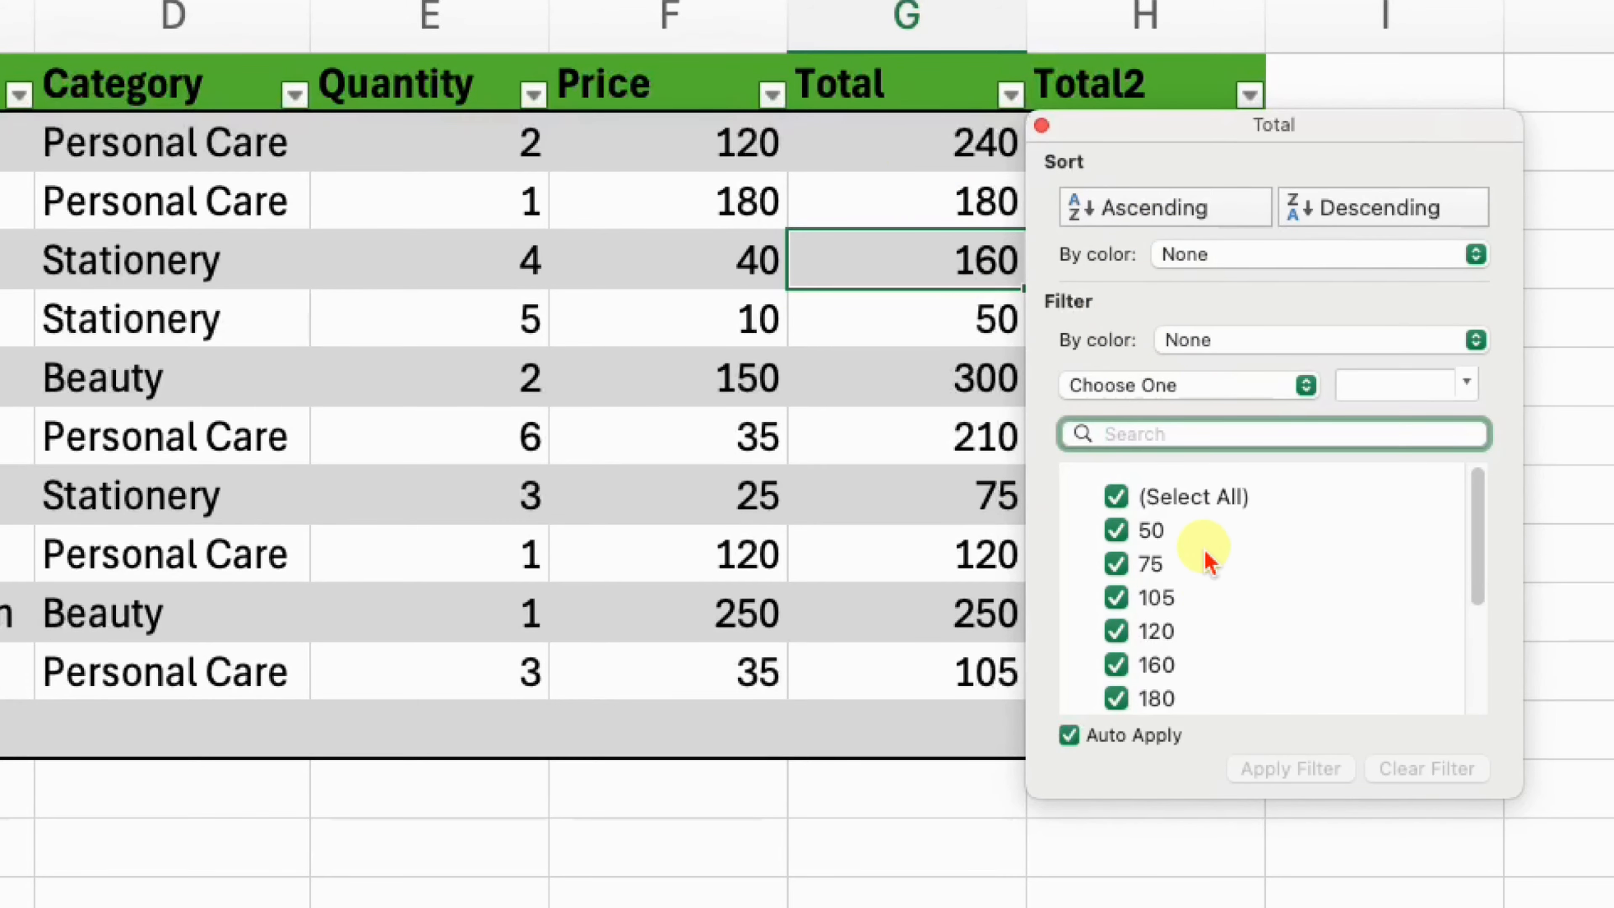
pyautogui.click(1141, 385)
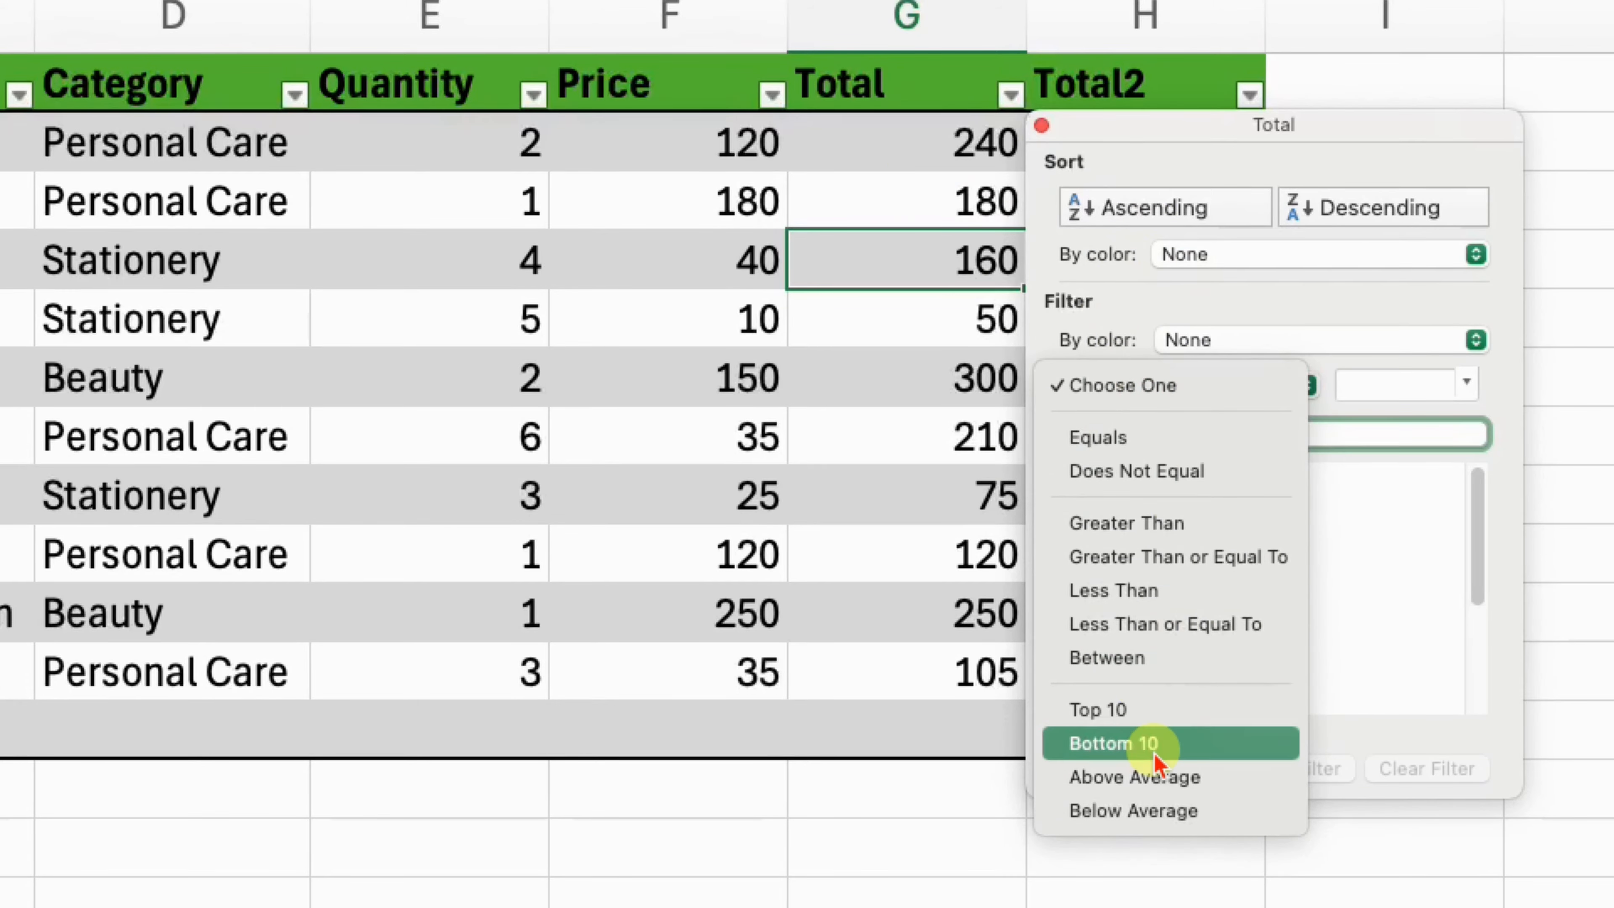
pyautogui.click(225, 326)
pyautogui.click(109, 55)
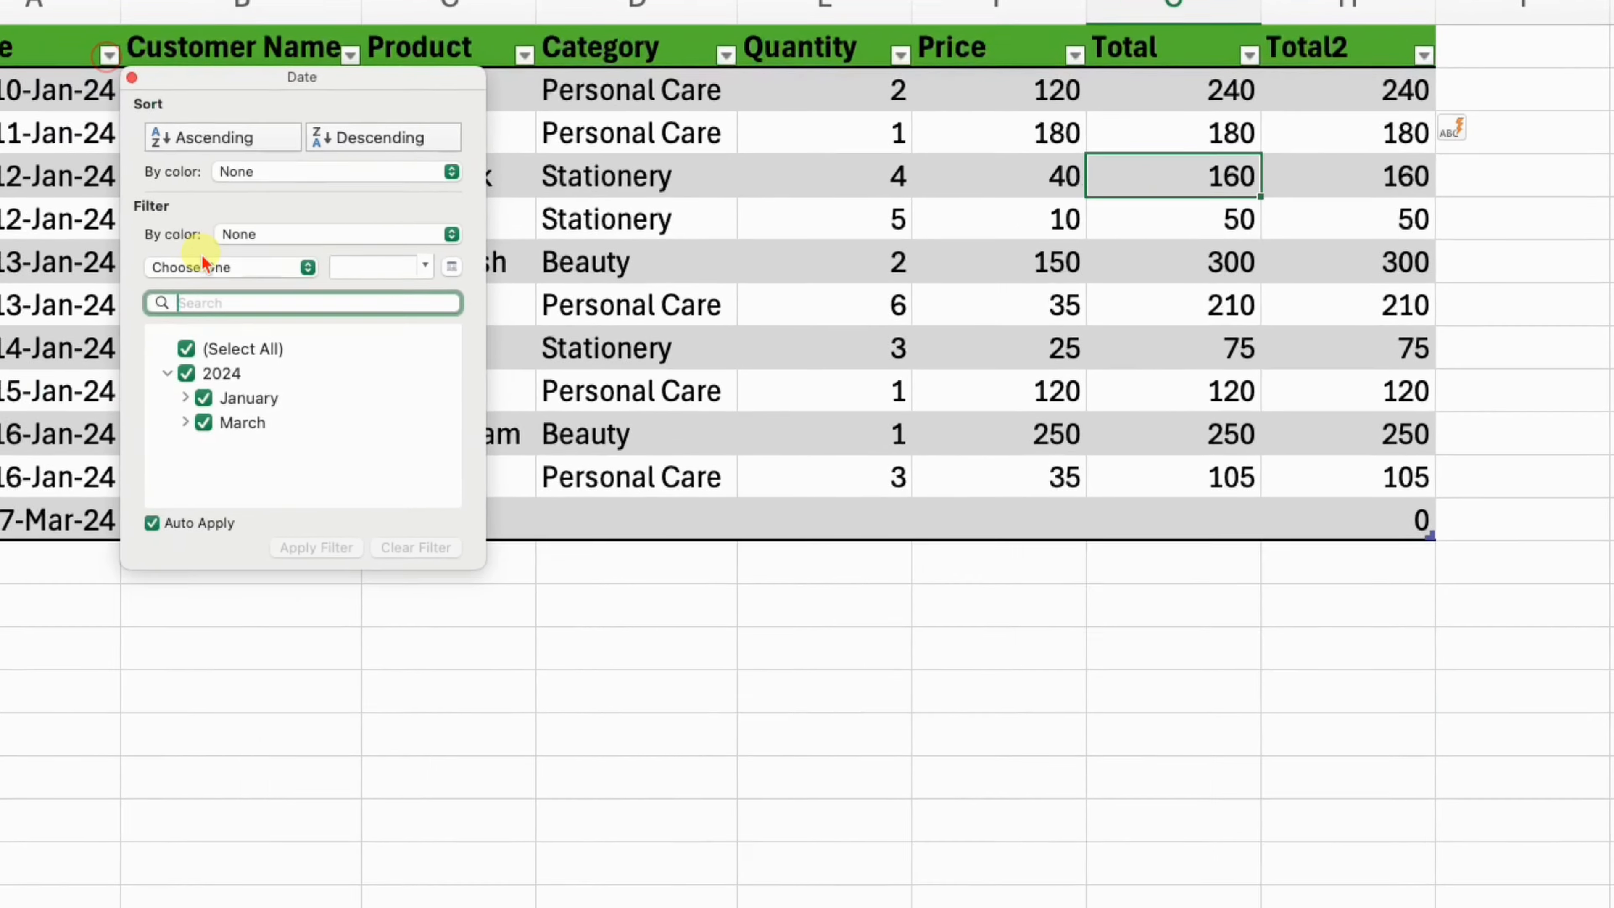
pyautogui.click(204, 261)
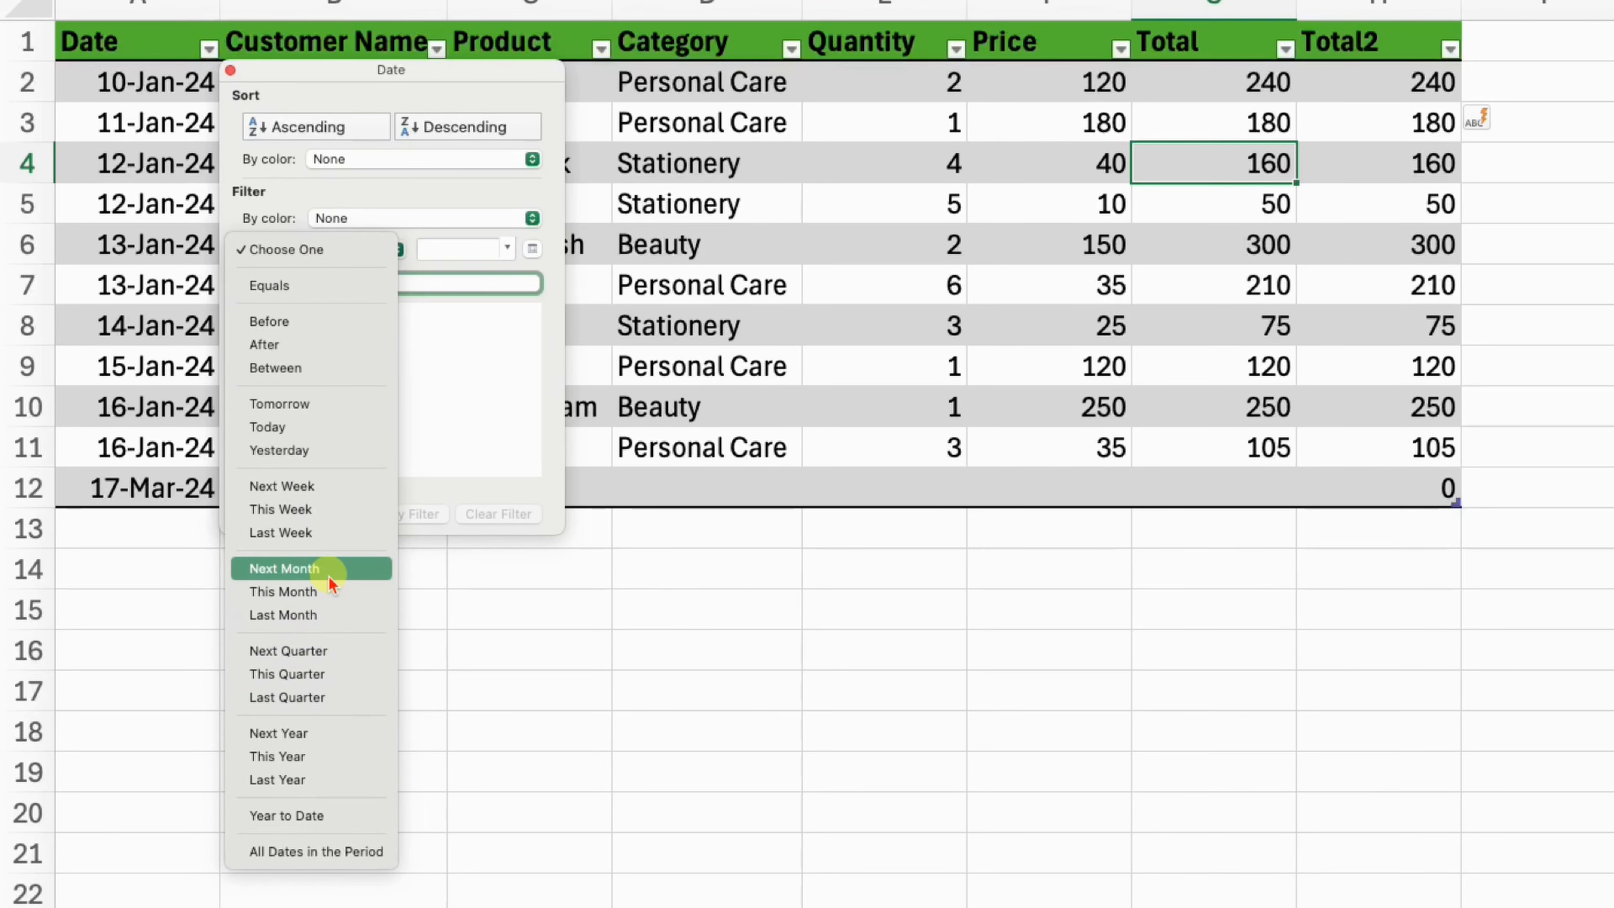
pyautogui.click(882, 224)
pyautogui.click(739, 119)
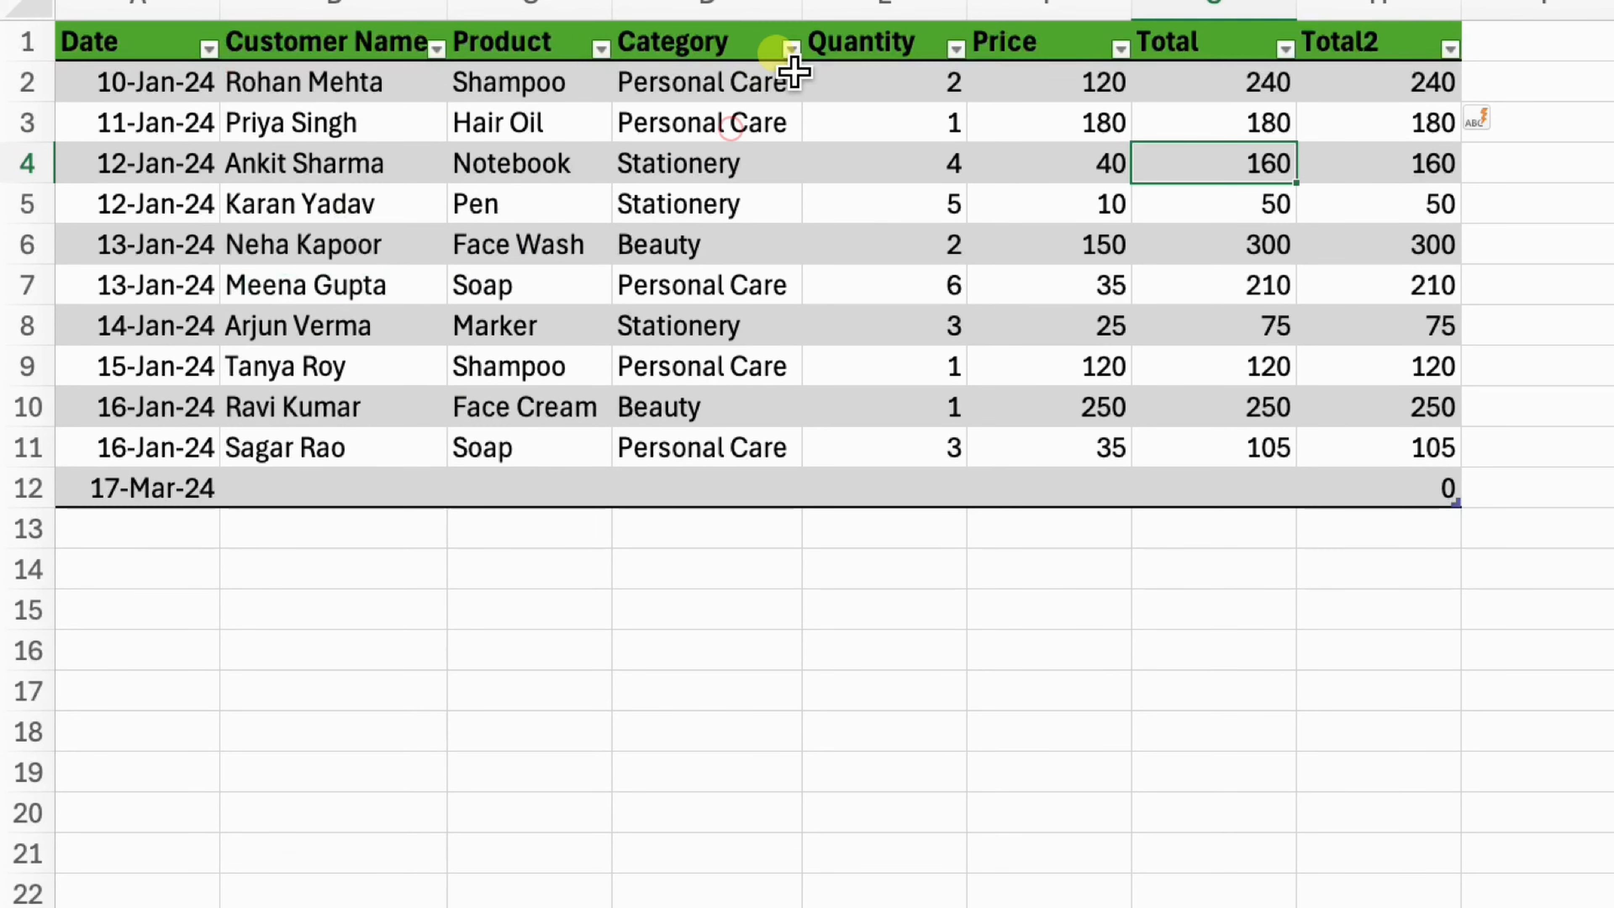
pyautogui.click(793, 51)
pyautogui.click(903, 254)
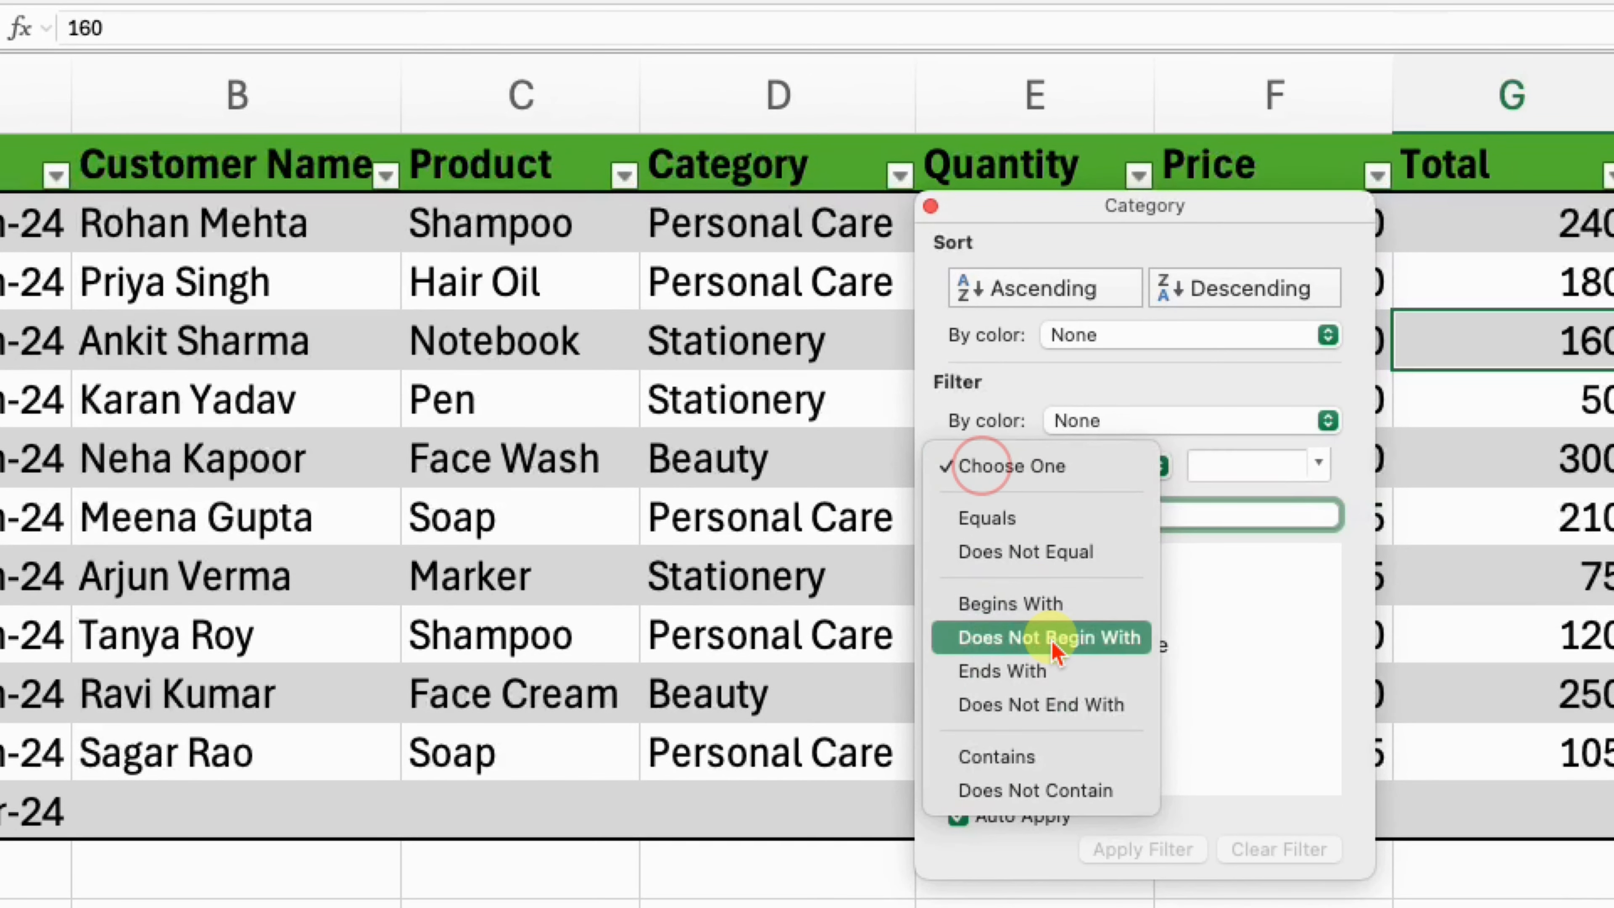
pyautogui.click(598, 495)
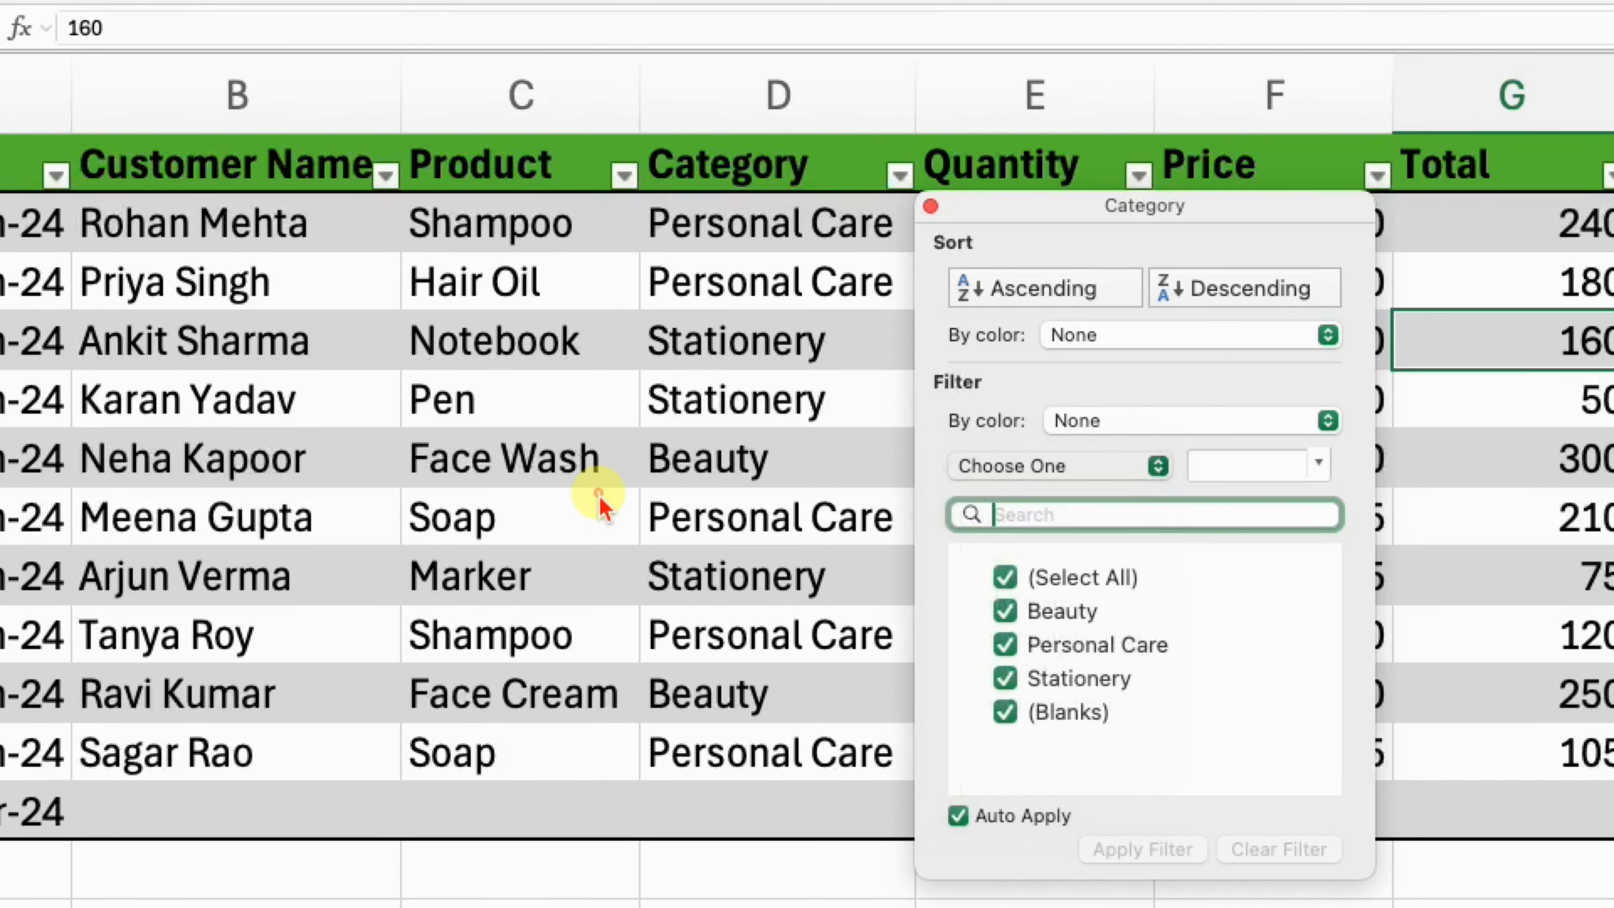
pyautogui.click(604, 463)
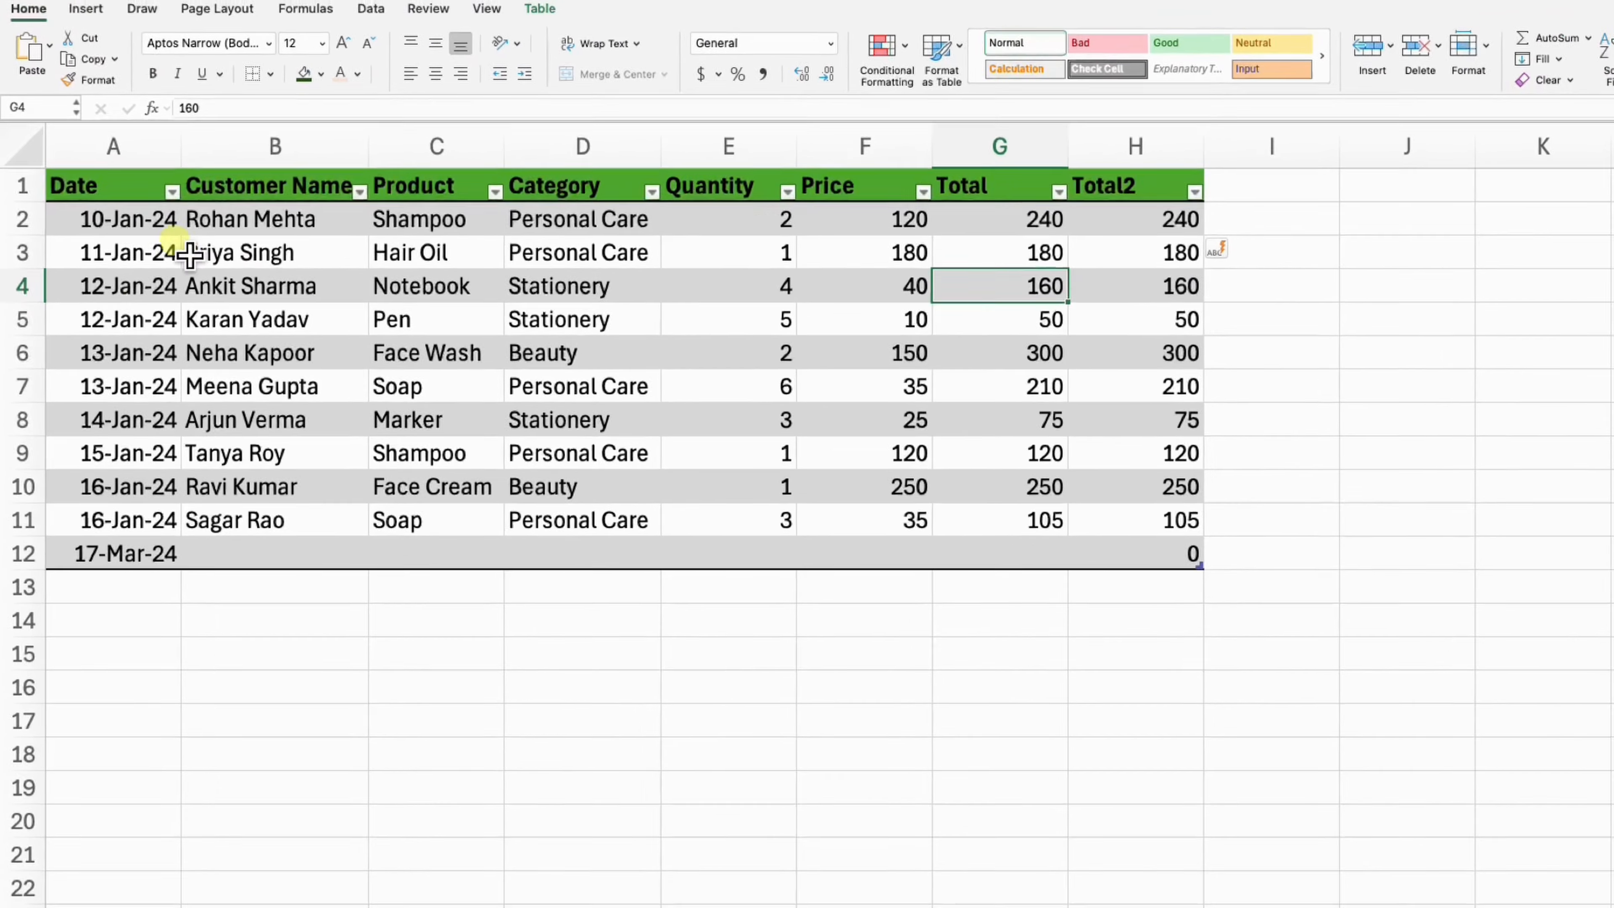
# Step: Insert a slicer for the Category field and place it beside the table, next to column H
pyautogui.click(480, 393)
pyautogui.click(522, 14)
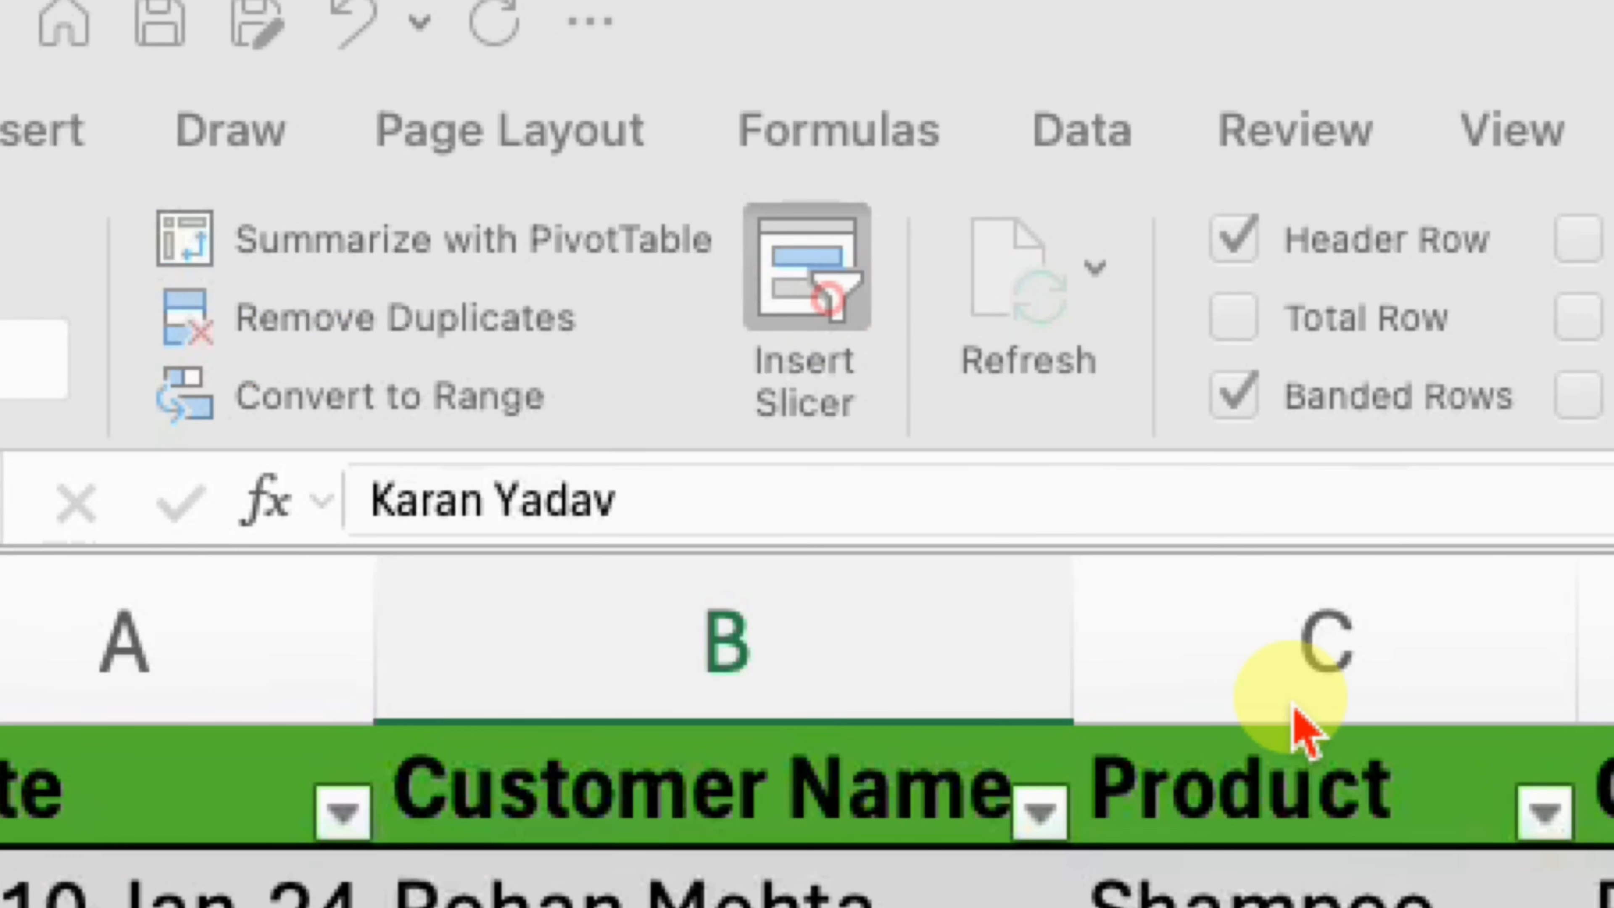
pyautogui.click(508, 169)
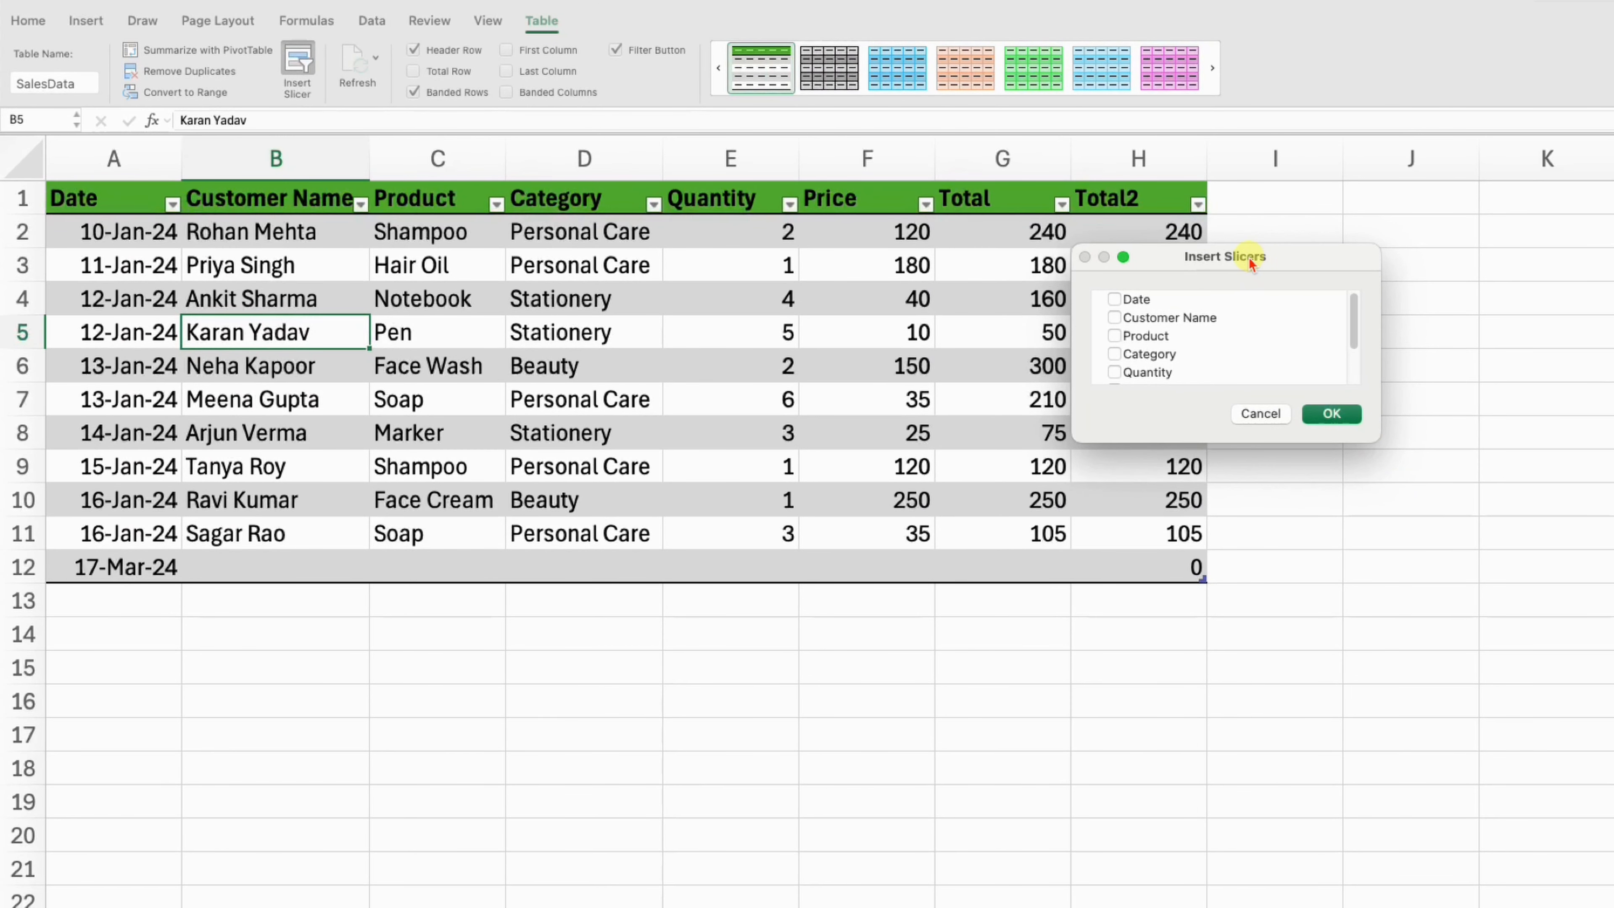
pyautogui.moveTo(1249, 263); pyautogui.dragTo(893, 482)
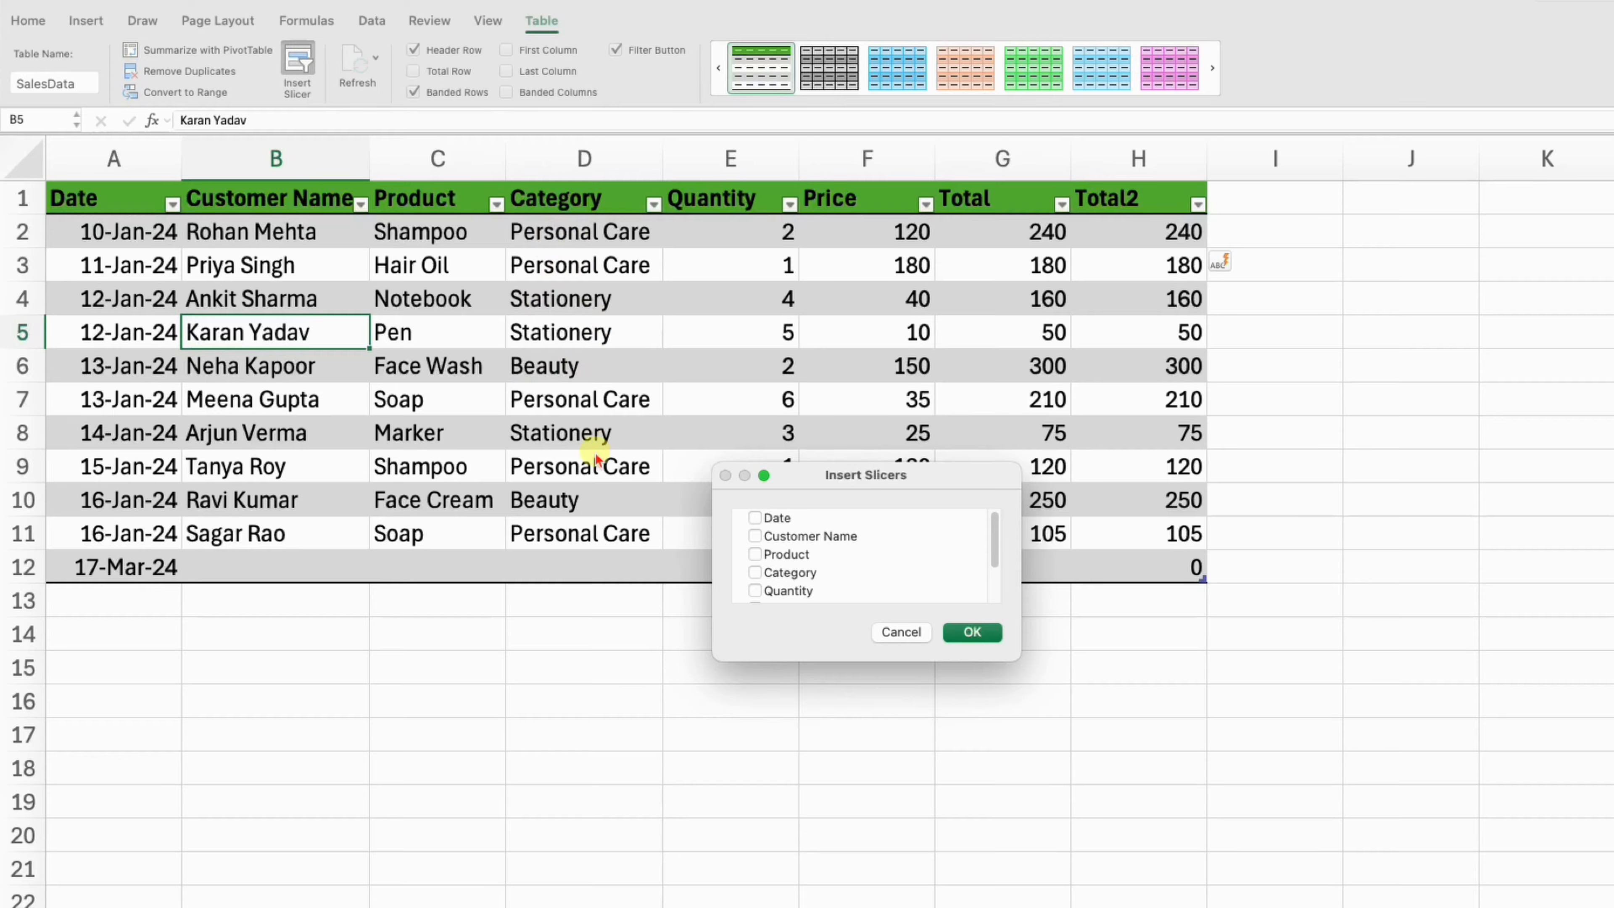
pyautogui.click(755, 572)
pyautogui.moveTo(839, 474); pyautogui.dragTo(960, 355)
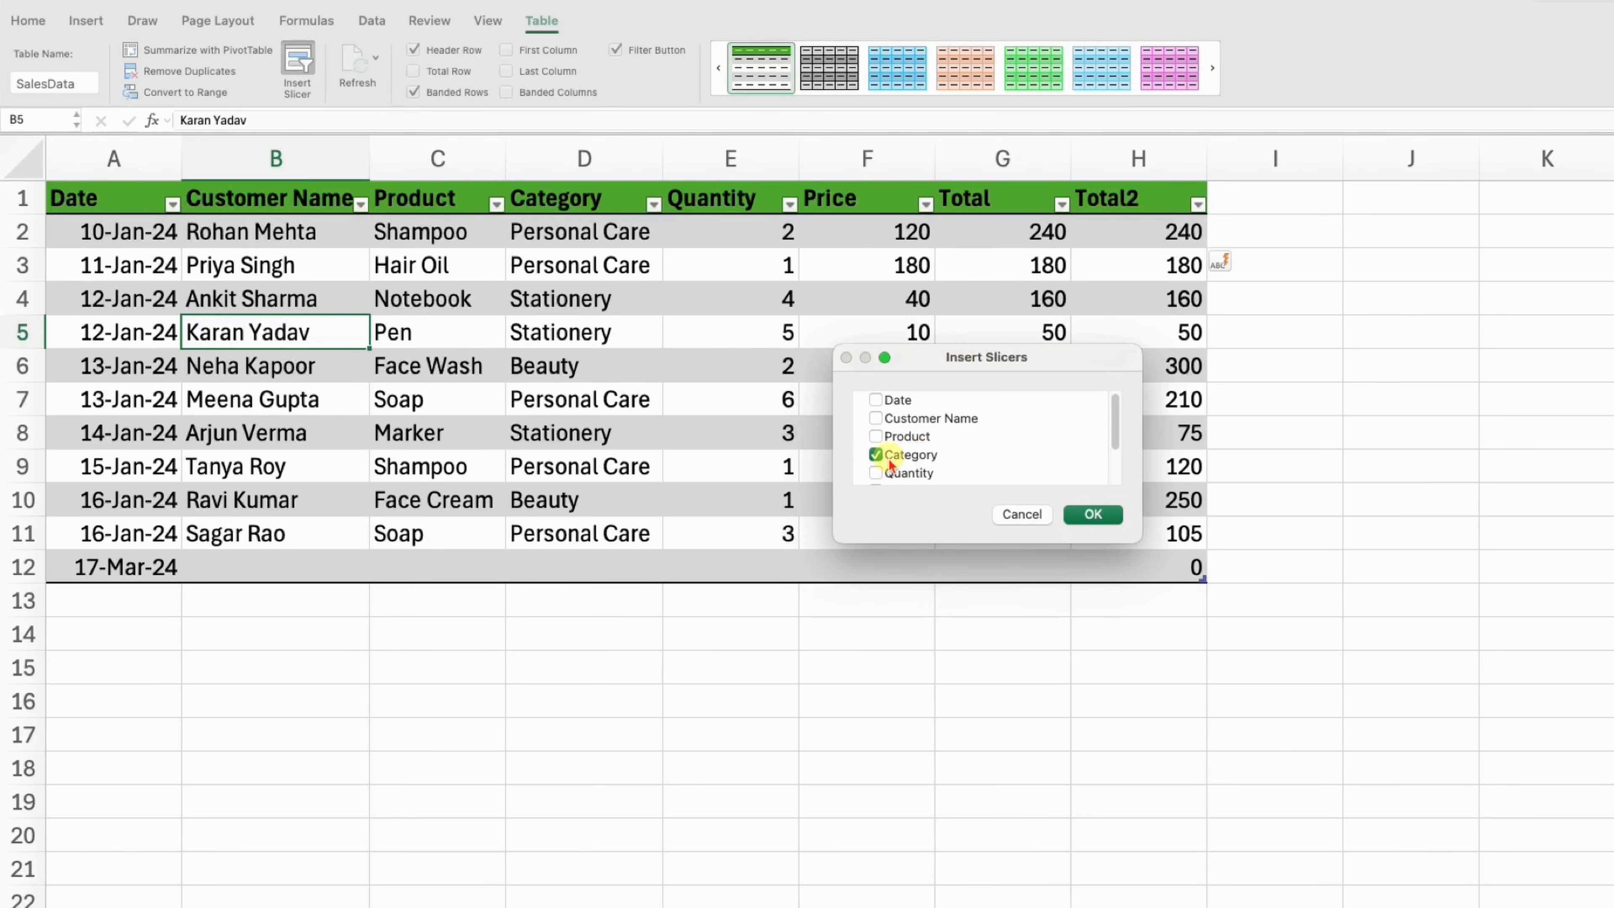
pyautogui.click(1092, 513)
pyautogui.moveTo(972, 410); pyautogui.dragTo(1371, 227)
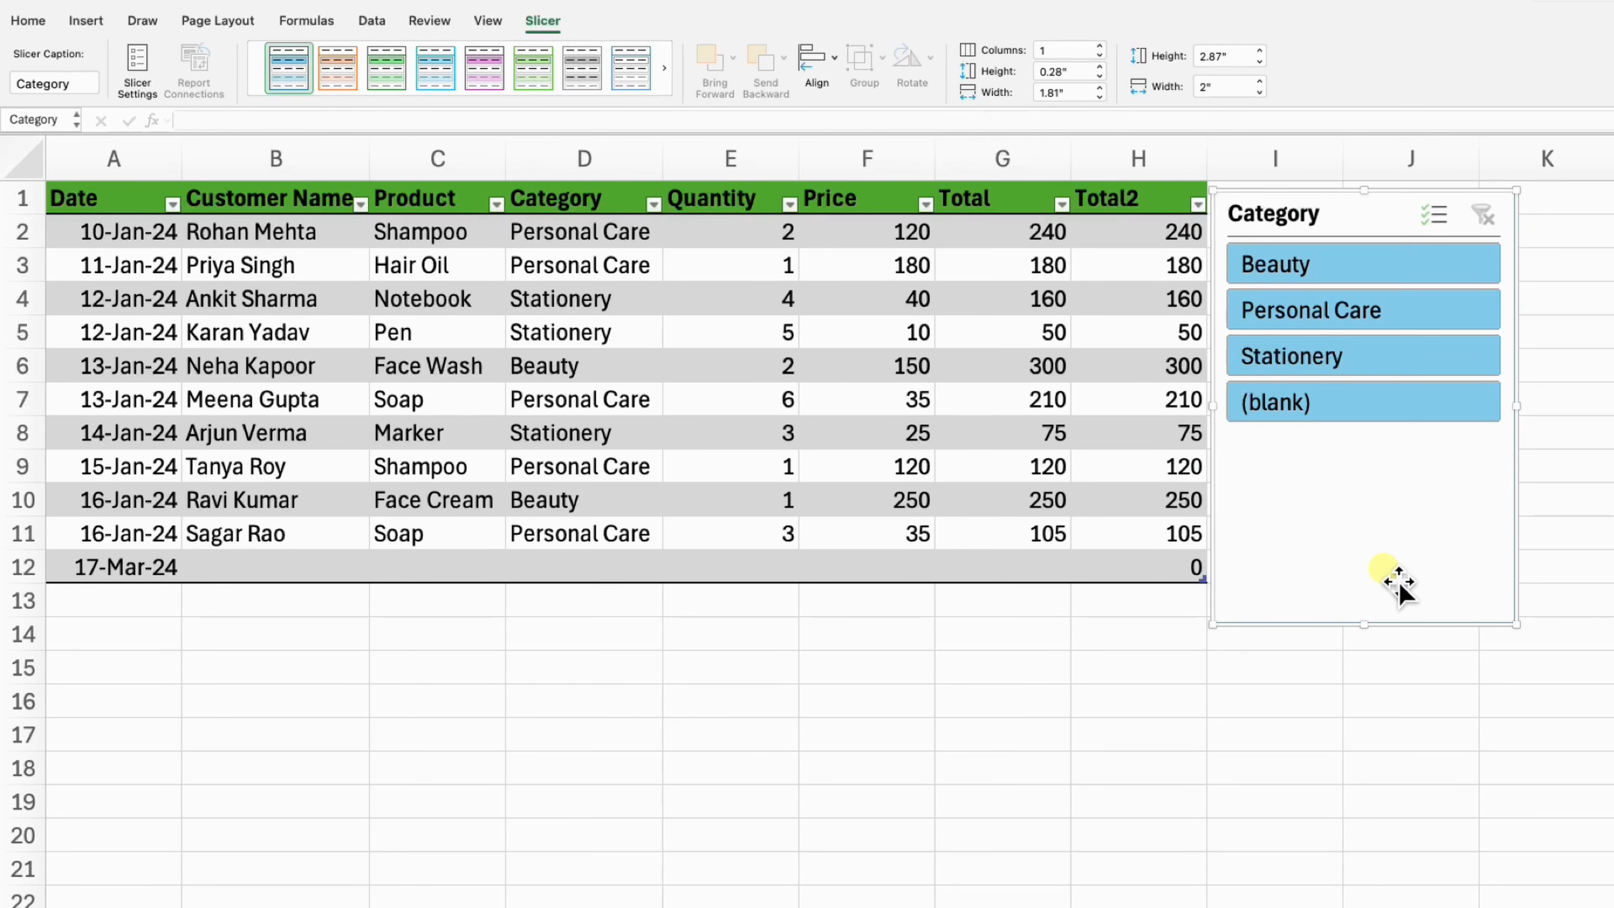
# Step: Filter the table with the Category slicer by Beauty, Personal Care, Stationery and (blank), one category at a time
pyautogui.click(1311, 270)
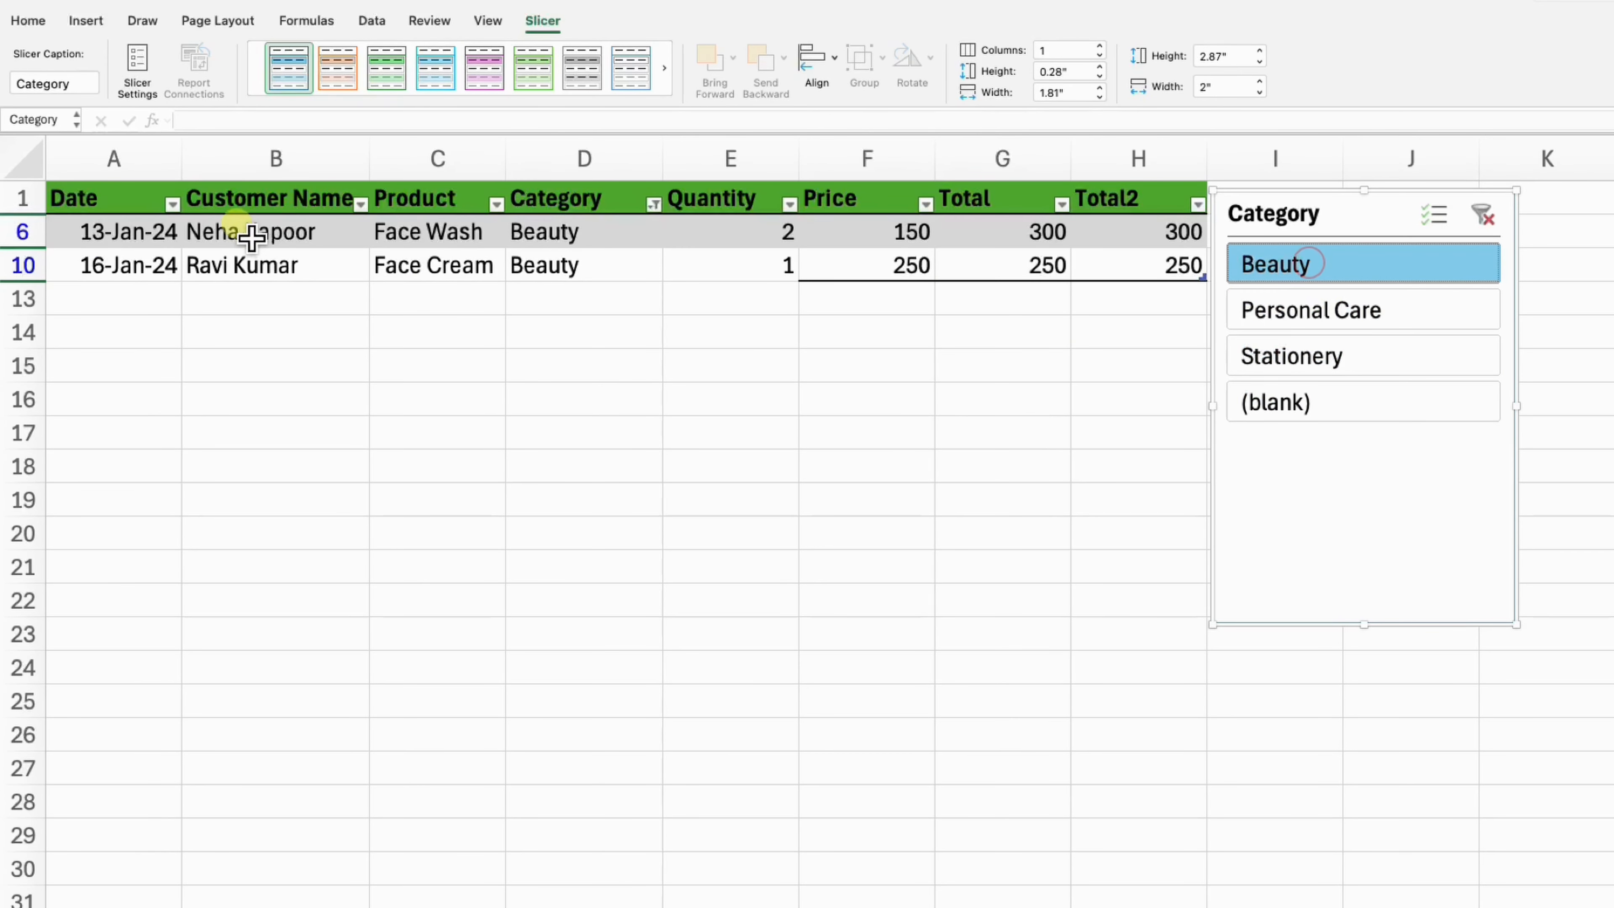
pyautogui.click(1342, 316)
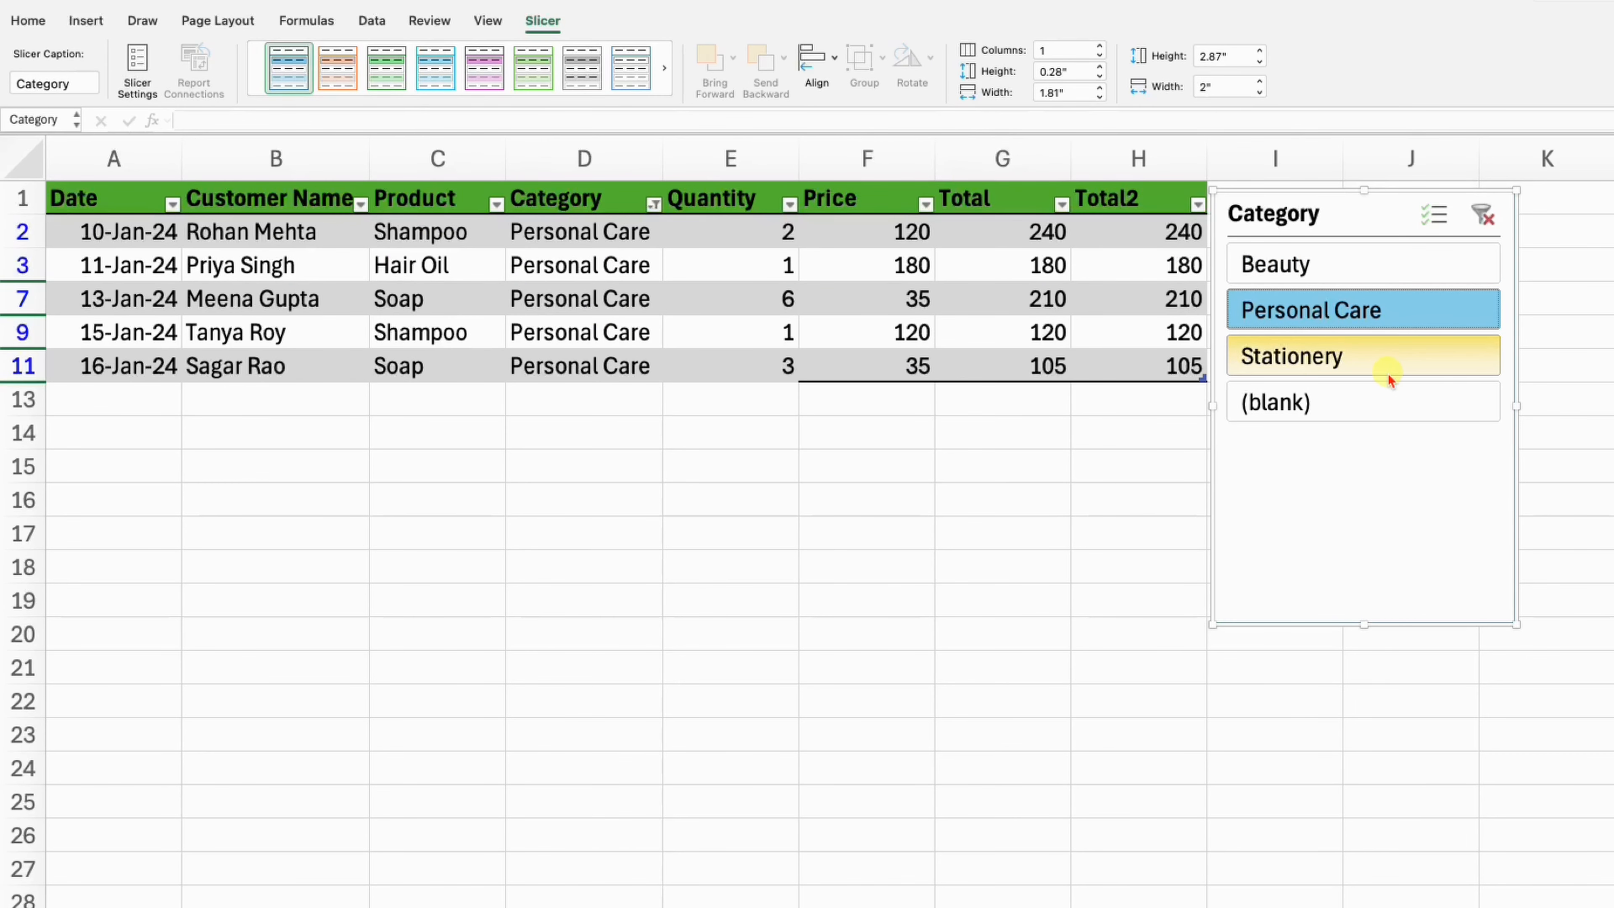
pyautogui.click(1371, 359)
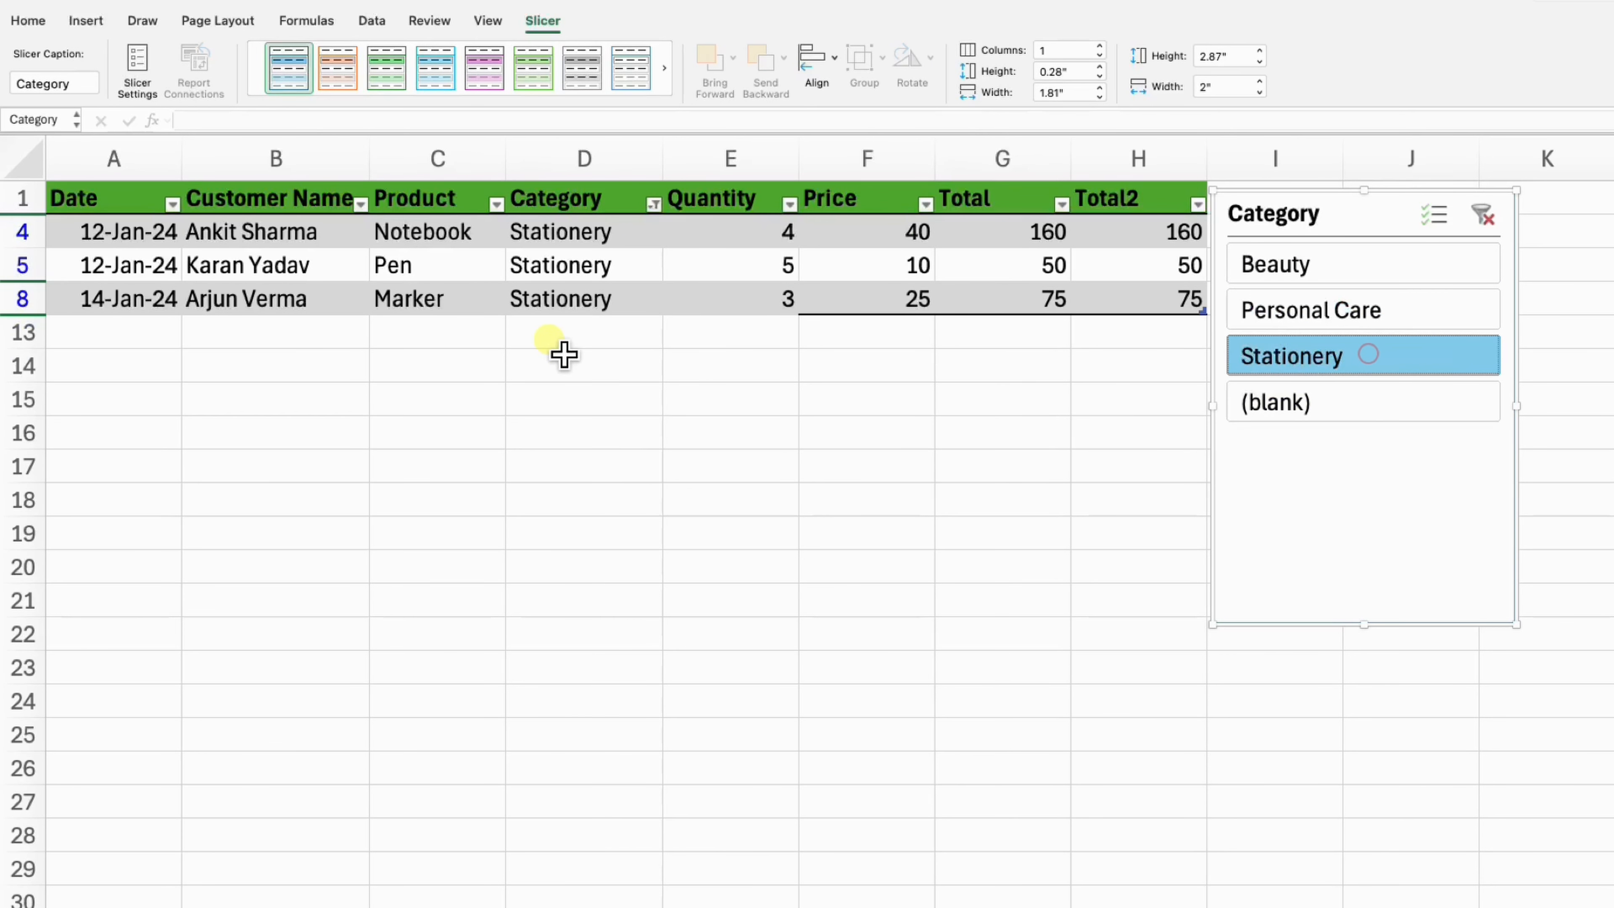
pyautogui.click(1341, 419)
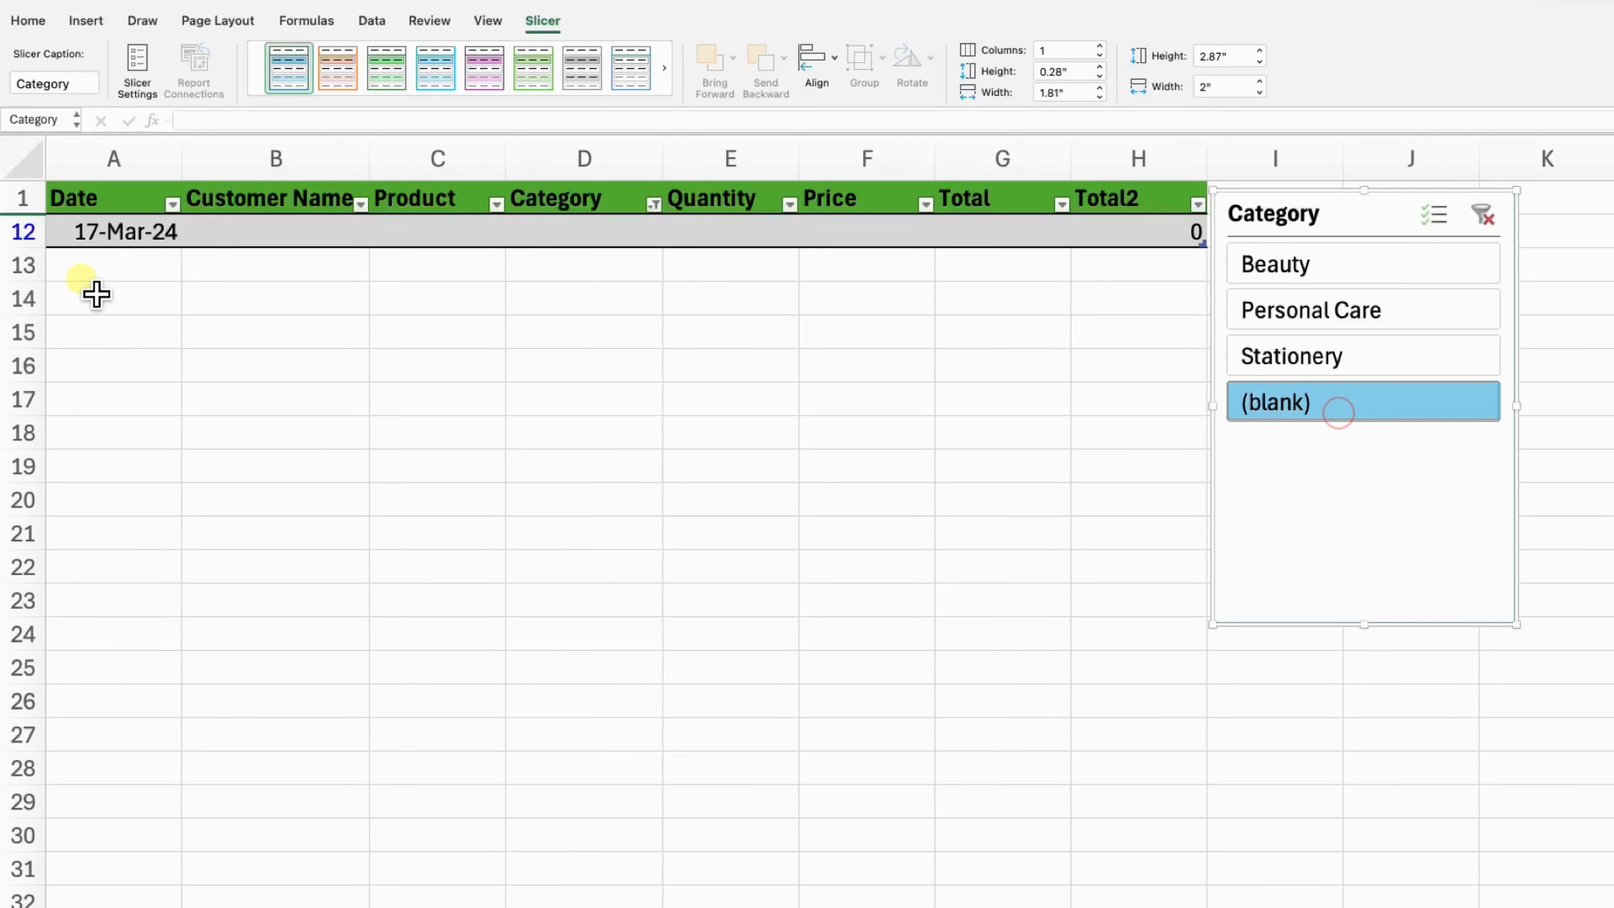
# Step: Turn on multi-select in the Category slicer and add Beauty, Personal Care and Stationery to the (blank) selection
pyautogui.click(1443, 222)
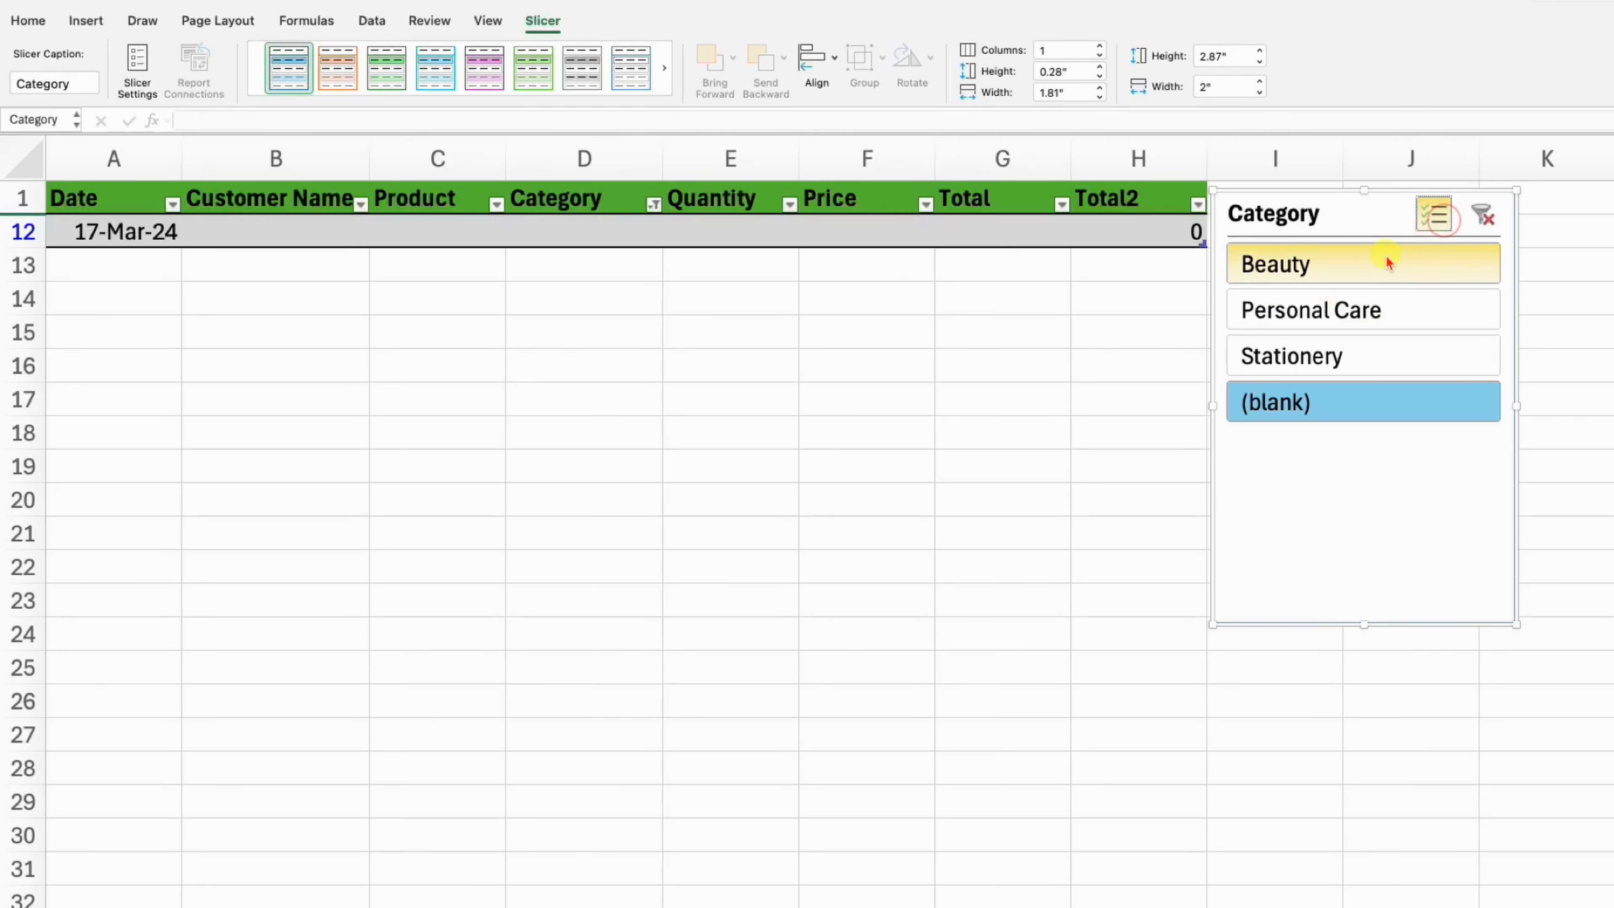
pyautogui.click(1409, 259)
pyautogui.click(1379, 305)
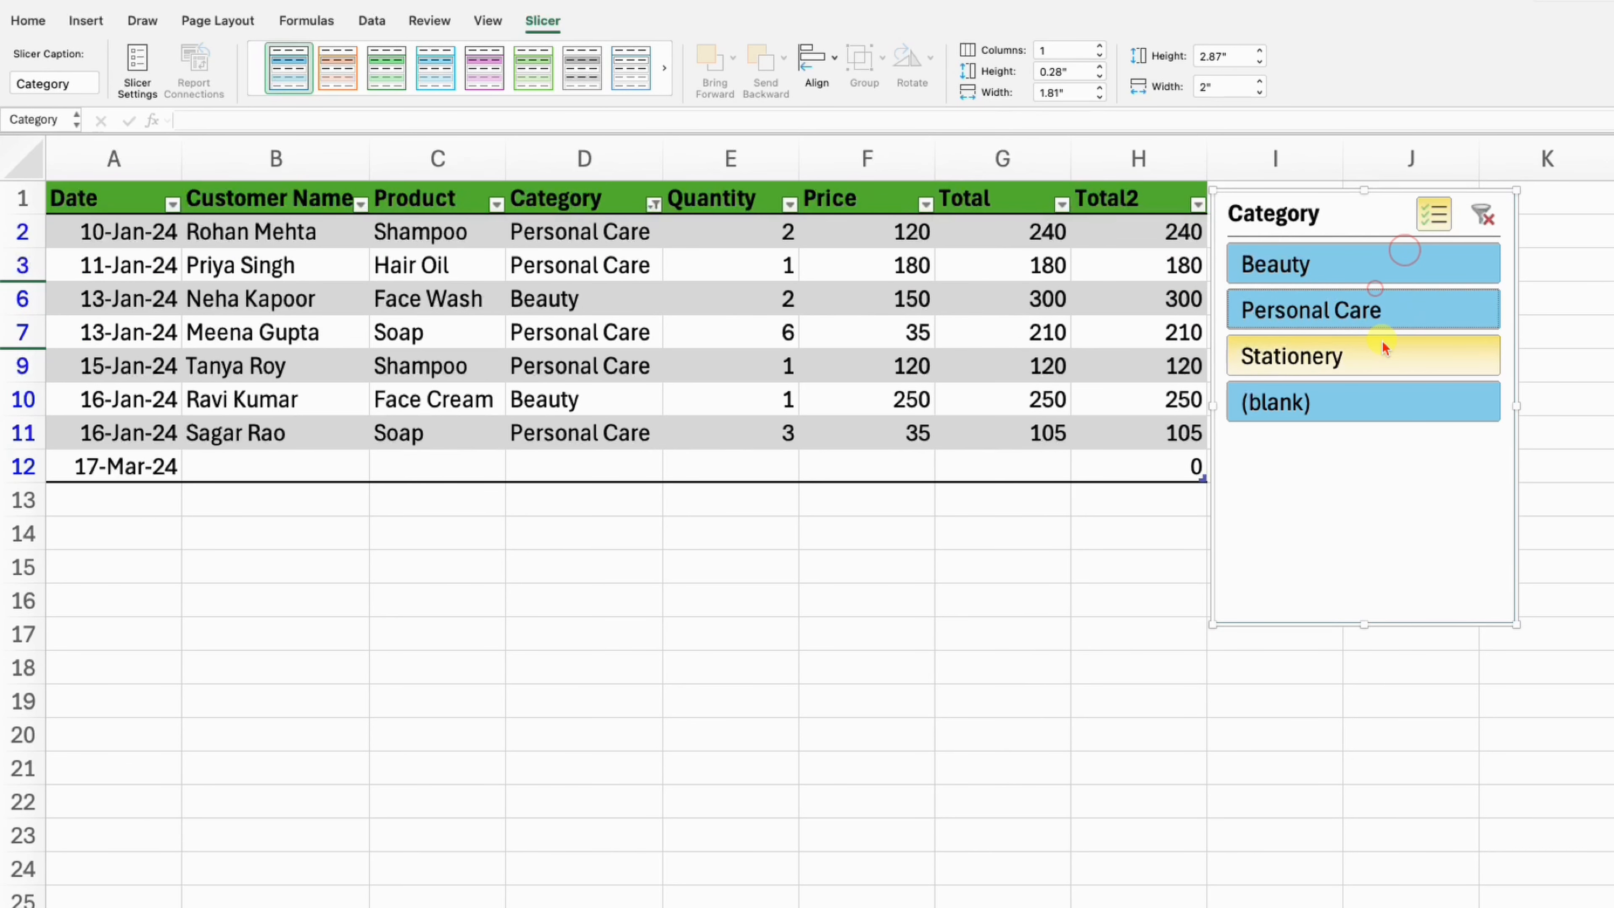
pyautogui.click(1380, 353)
pyautogui.click(1401, 401)
pyautogui.click(1344, 360)
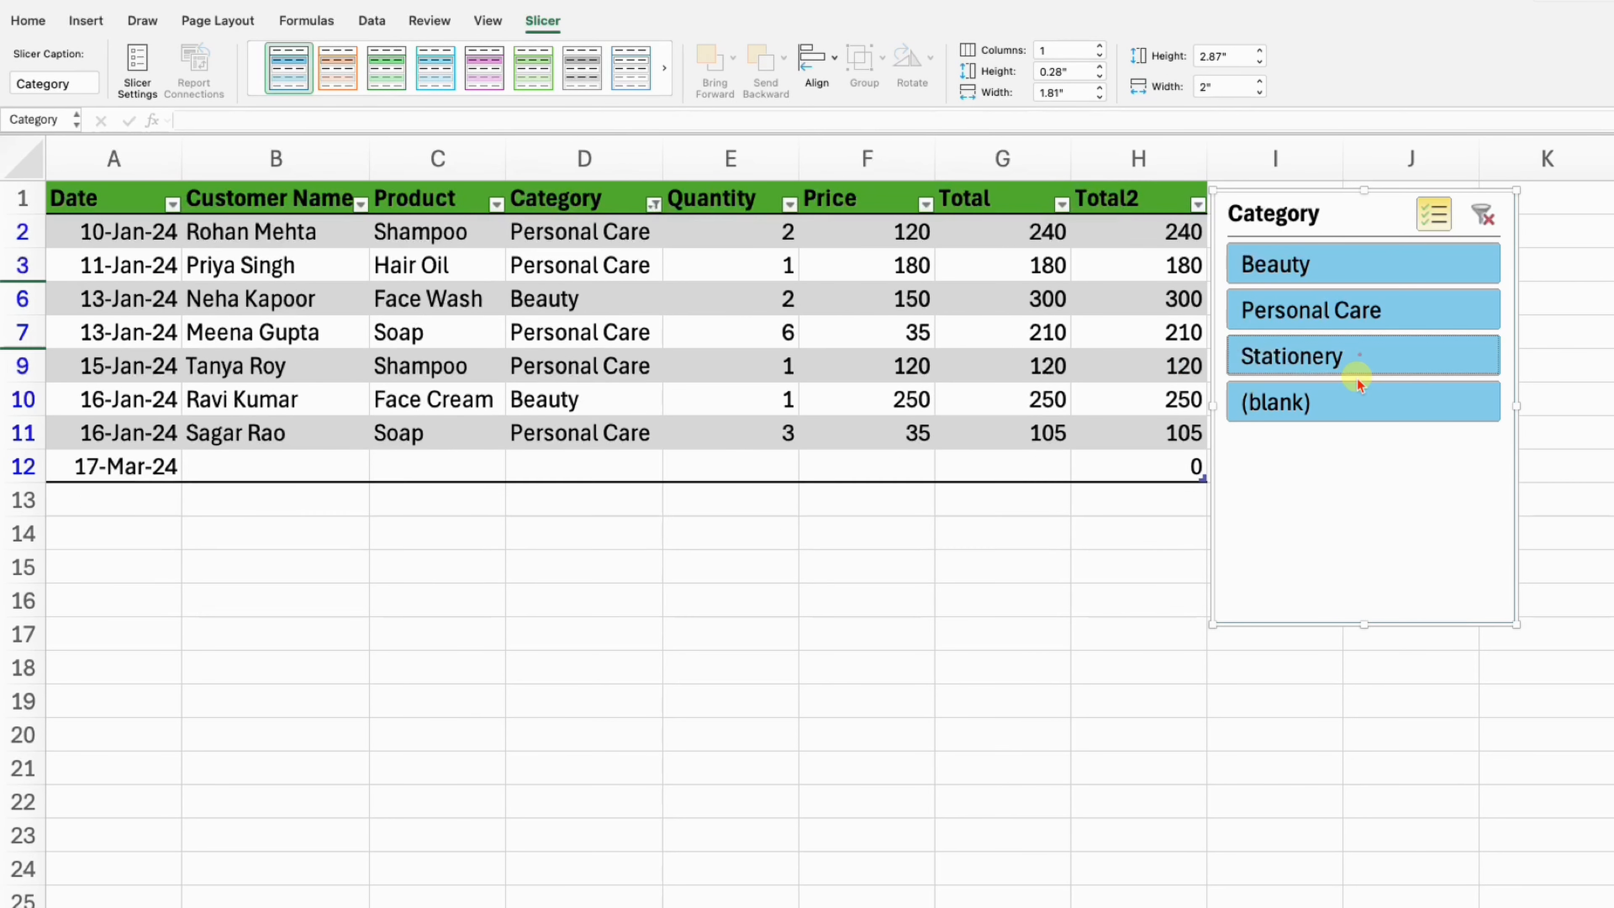
pyautogui.click(1321, 359)
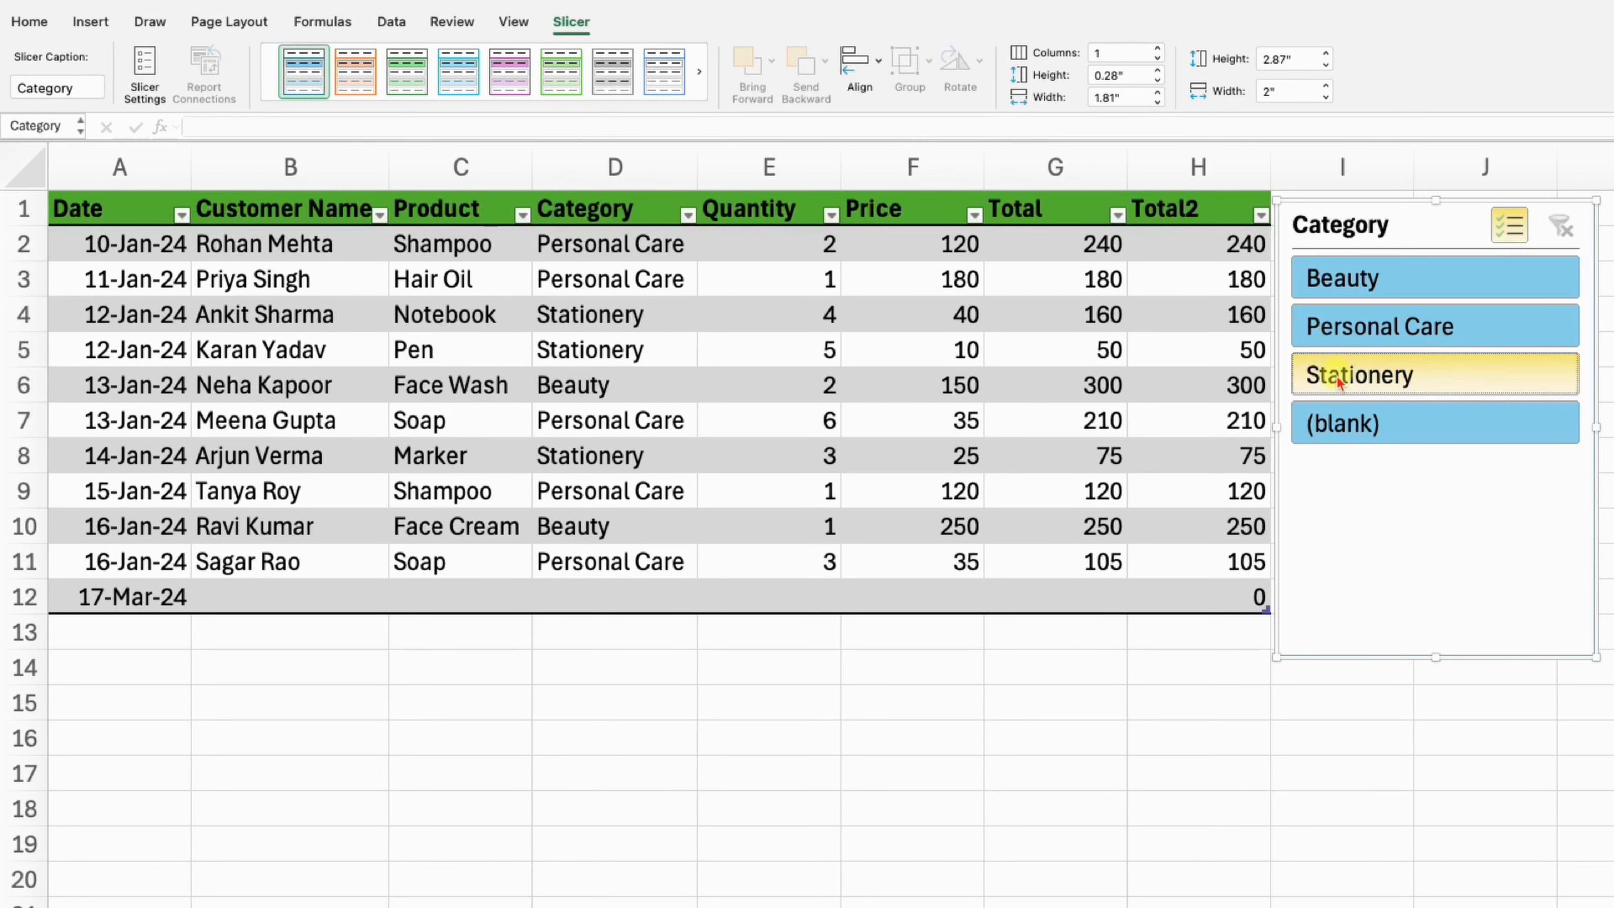
# Step: Move the Category slicer slightly down and away from the table's Total2 column
pyautogui.moveTo(1459, 244); pyautogui.dragTo(1483, 267)
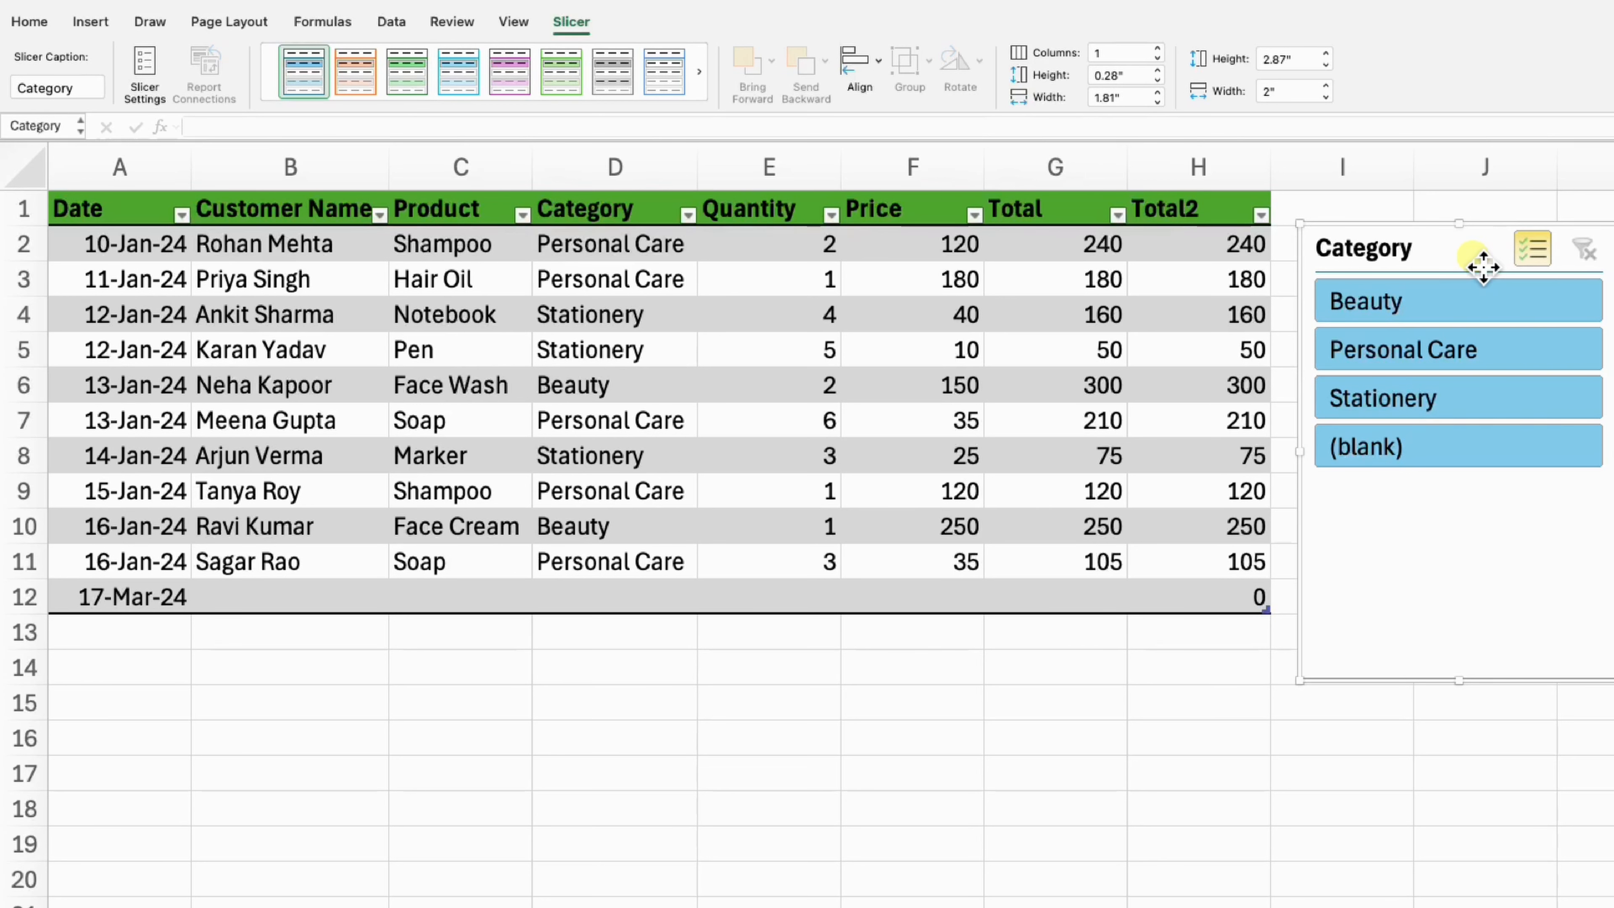
# Step: Enter the structured-reference formula =SUM(SalesData[Quantity]) in an empty cell on a separate blank sheet
pyautogui.write('=SUM(')
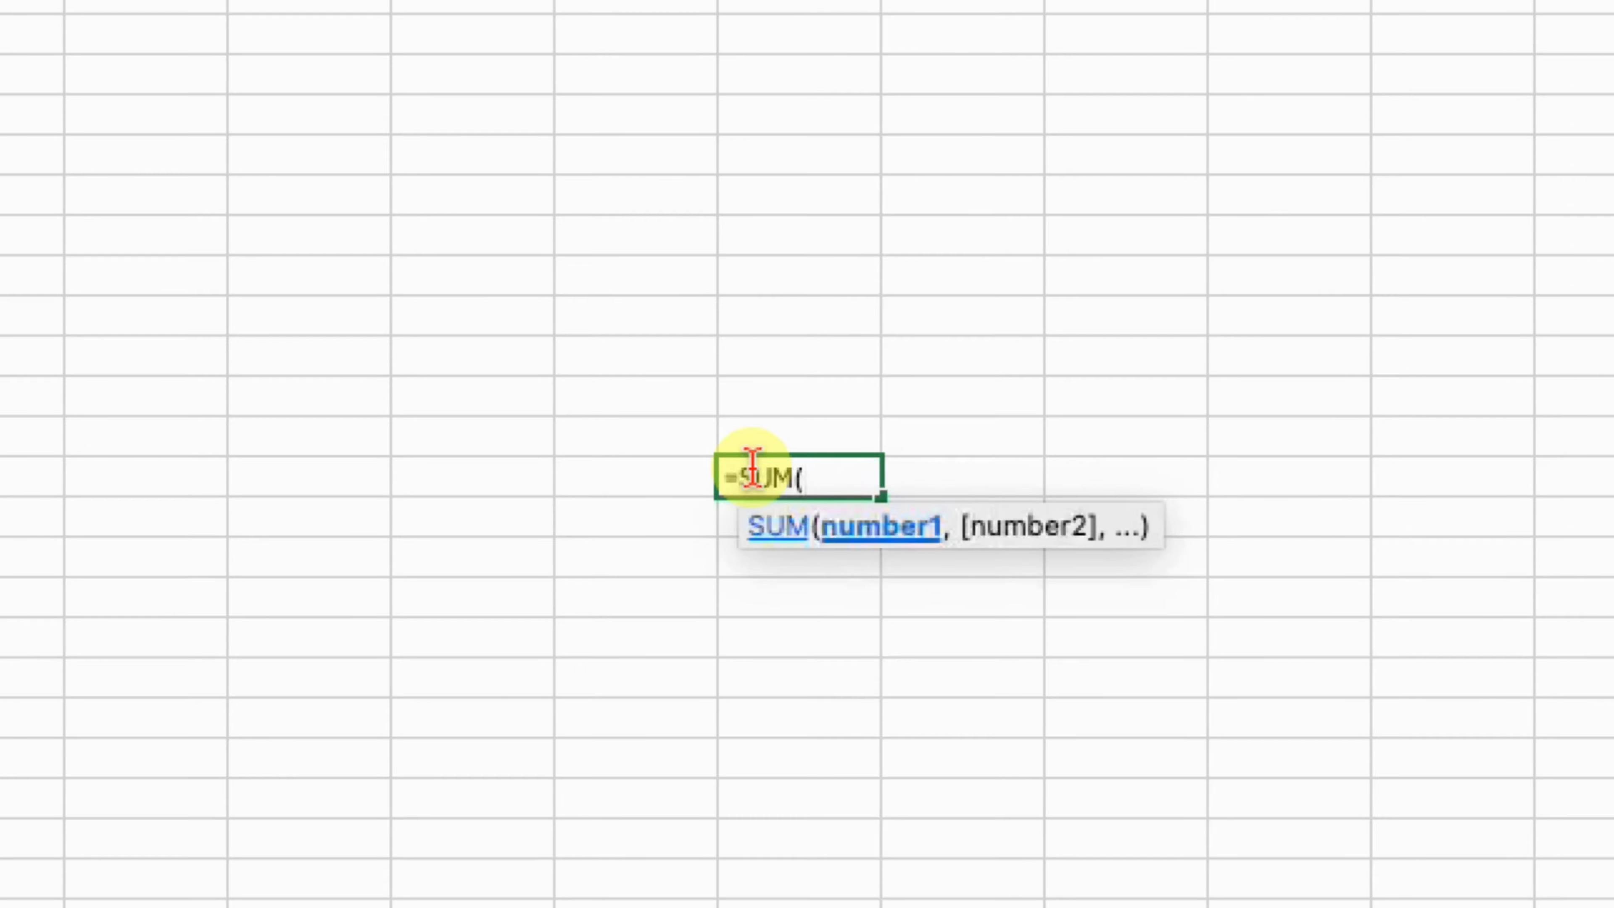
pyautogui.write('sale')
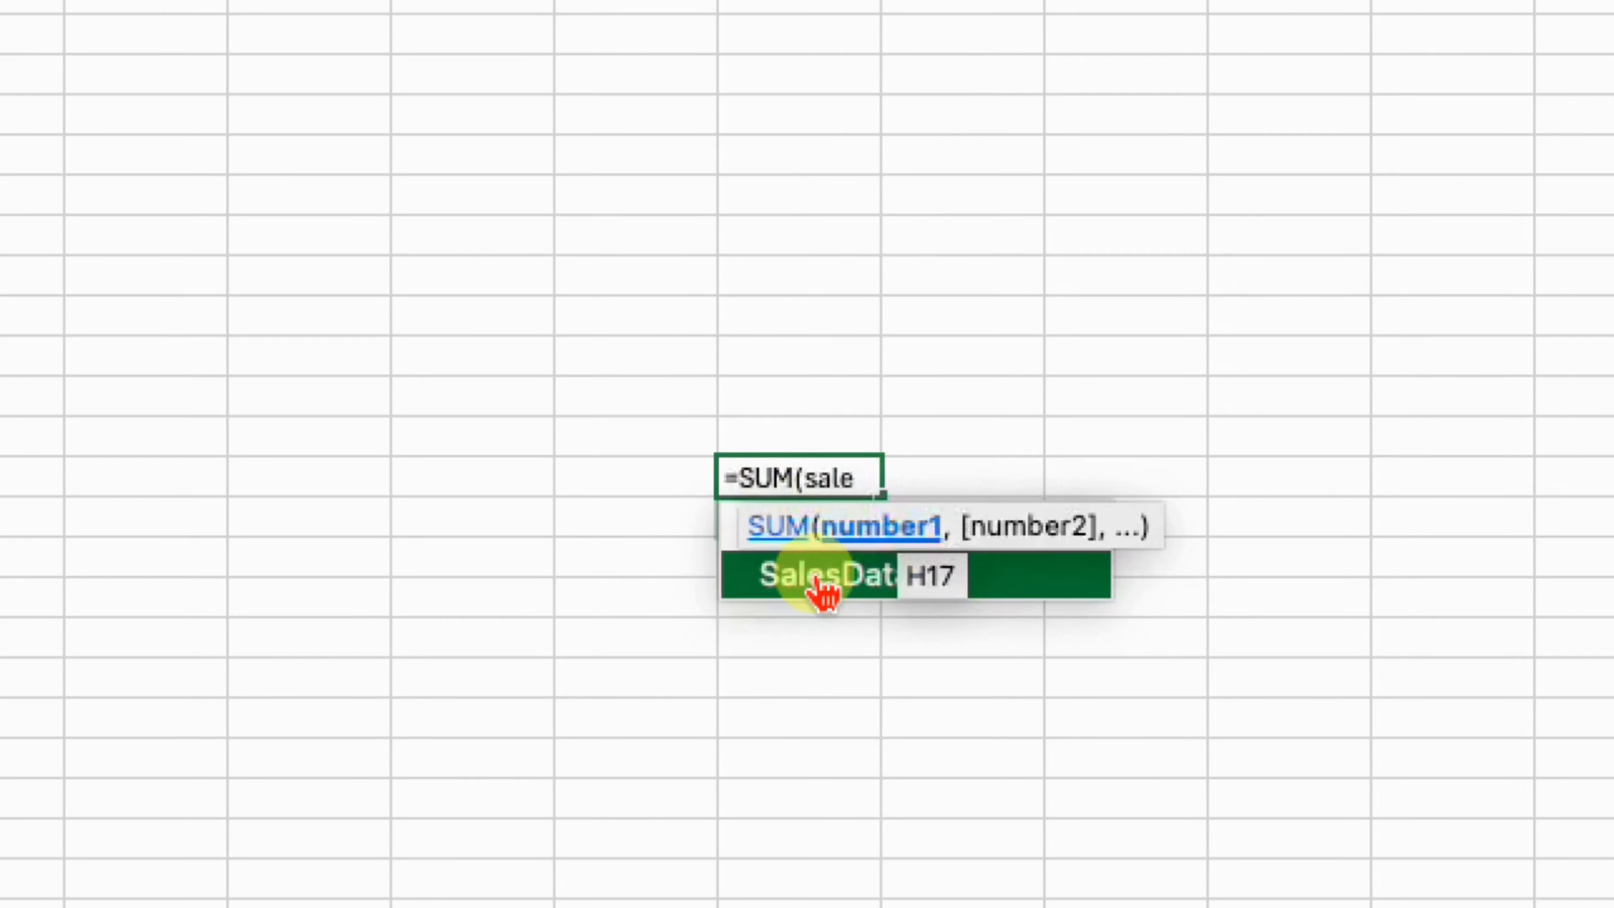
pyautogui.doubleClick(854, 588)
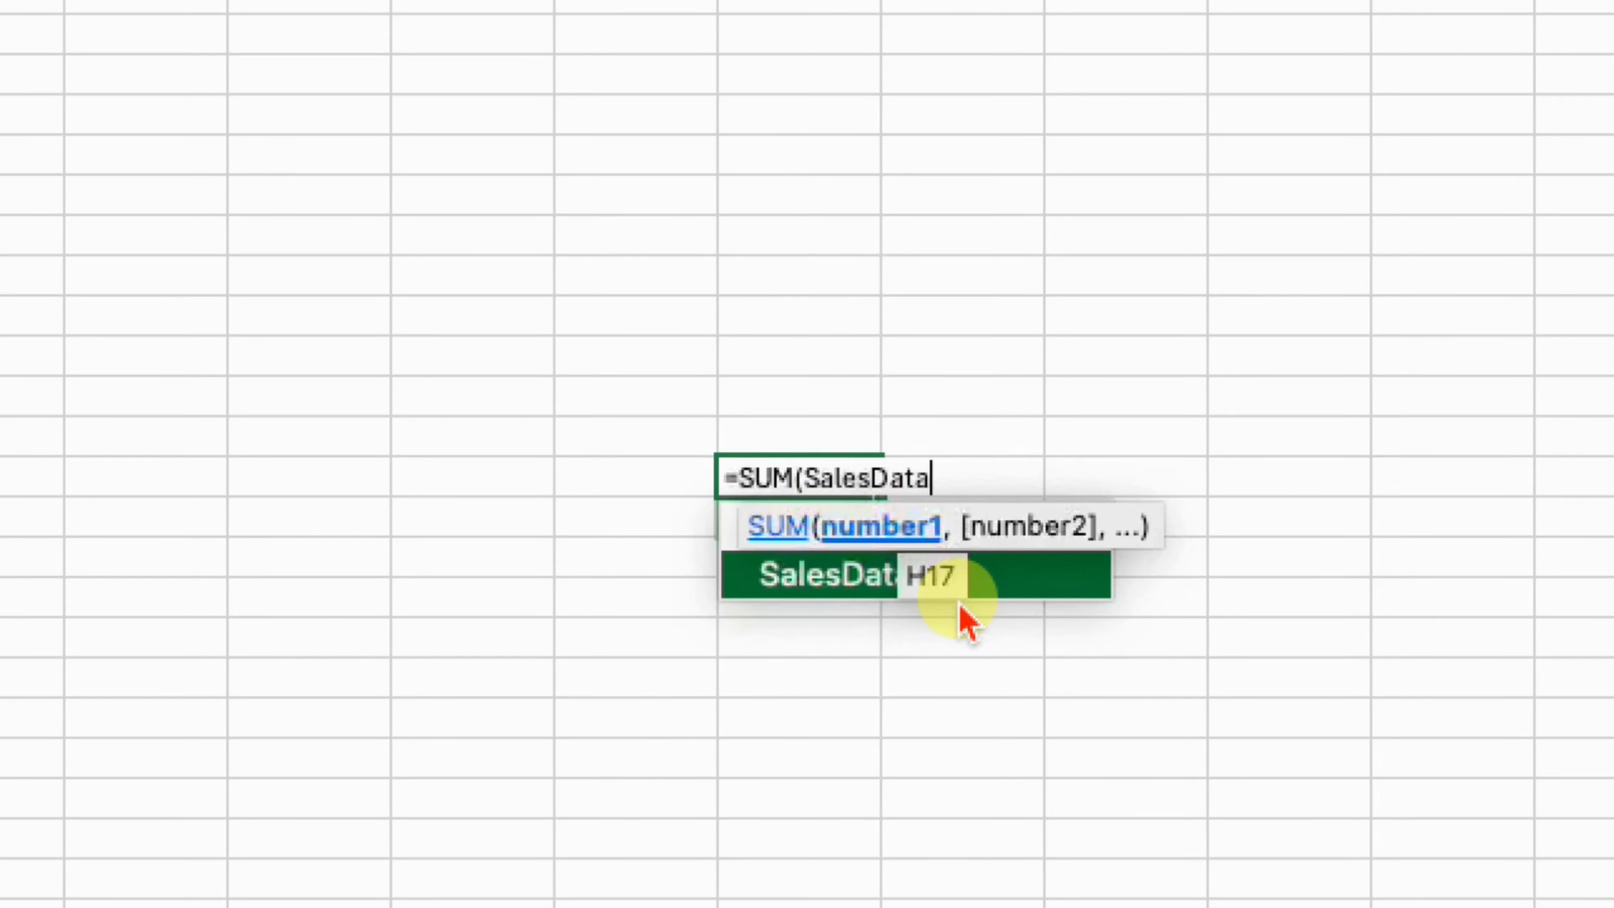
pyautogui.write('[')
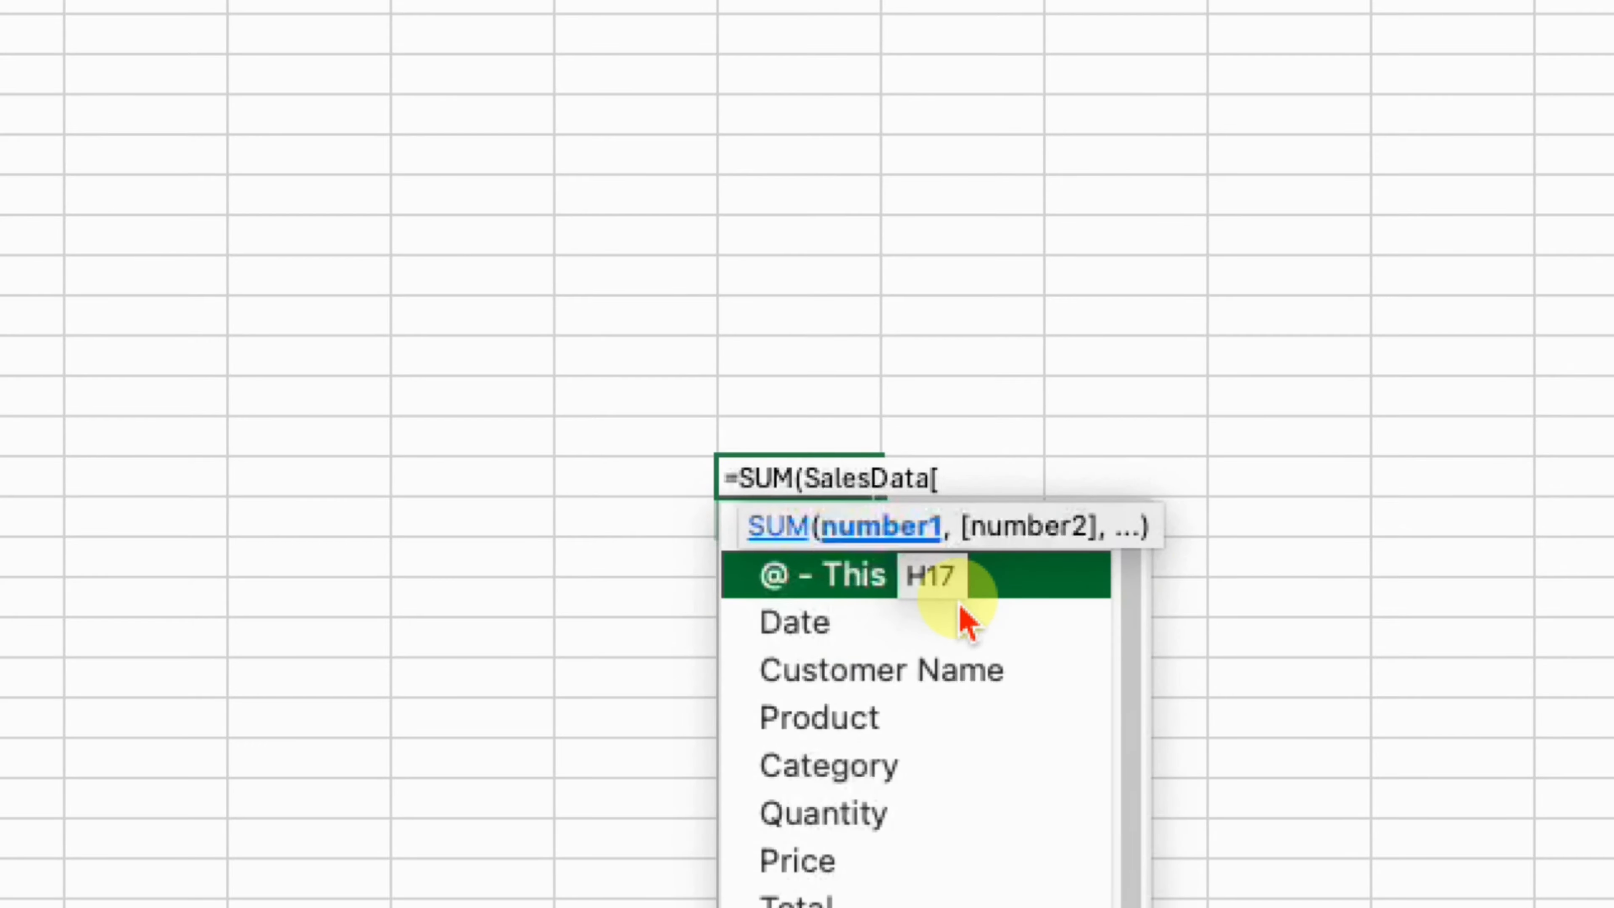
pyautogui.write('qu')
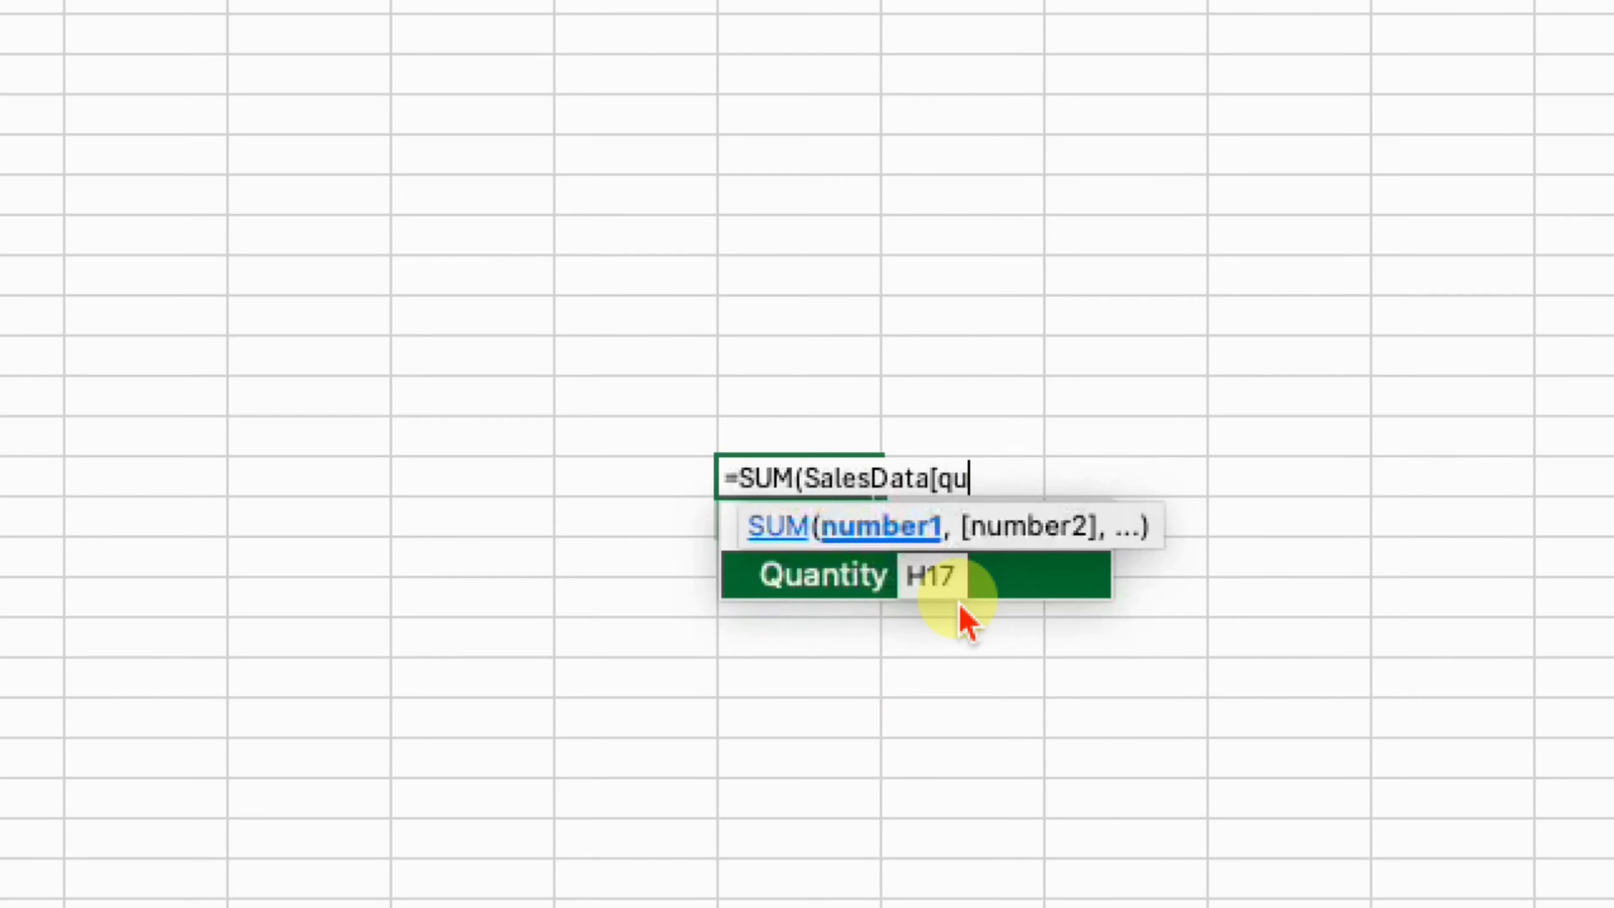
pyautogui.press('Tab')
pyautogui.write('])')
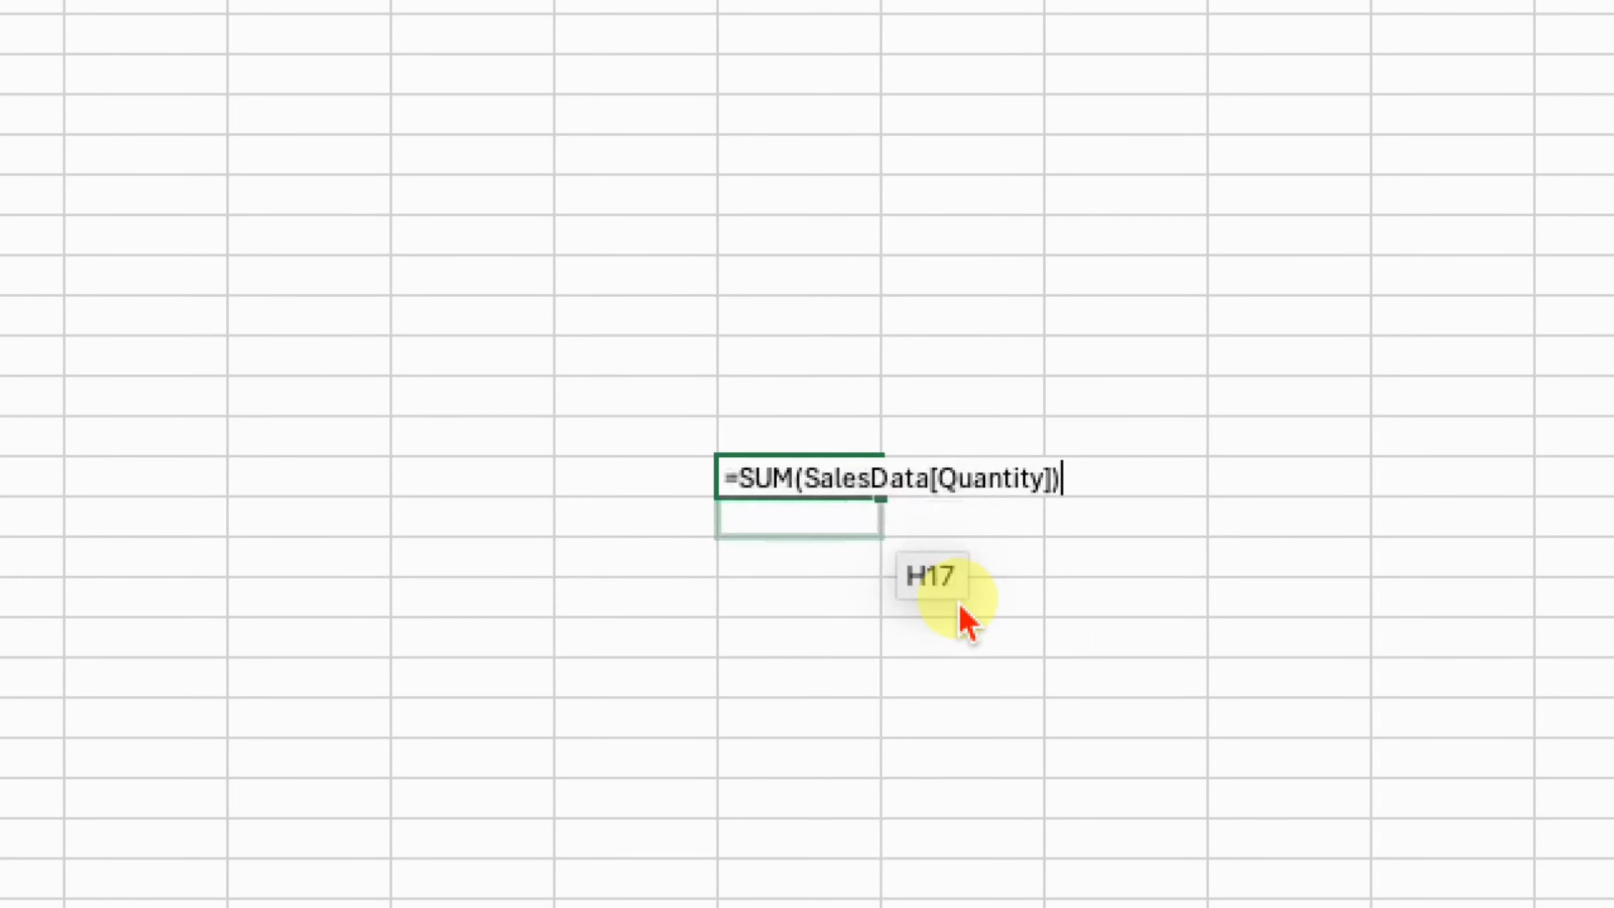
pyautogui.press('Return')
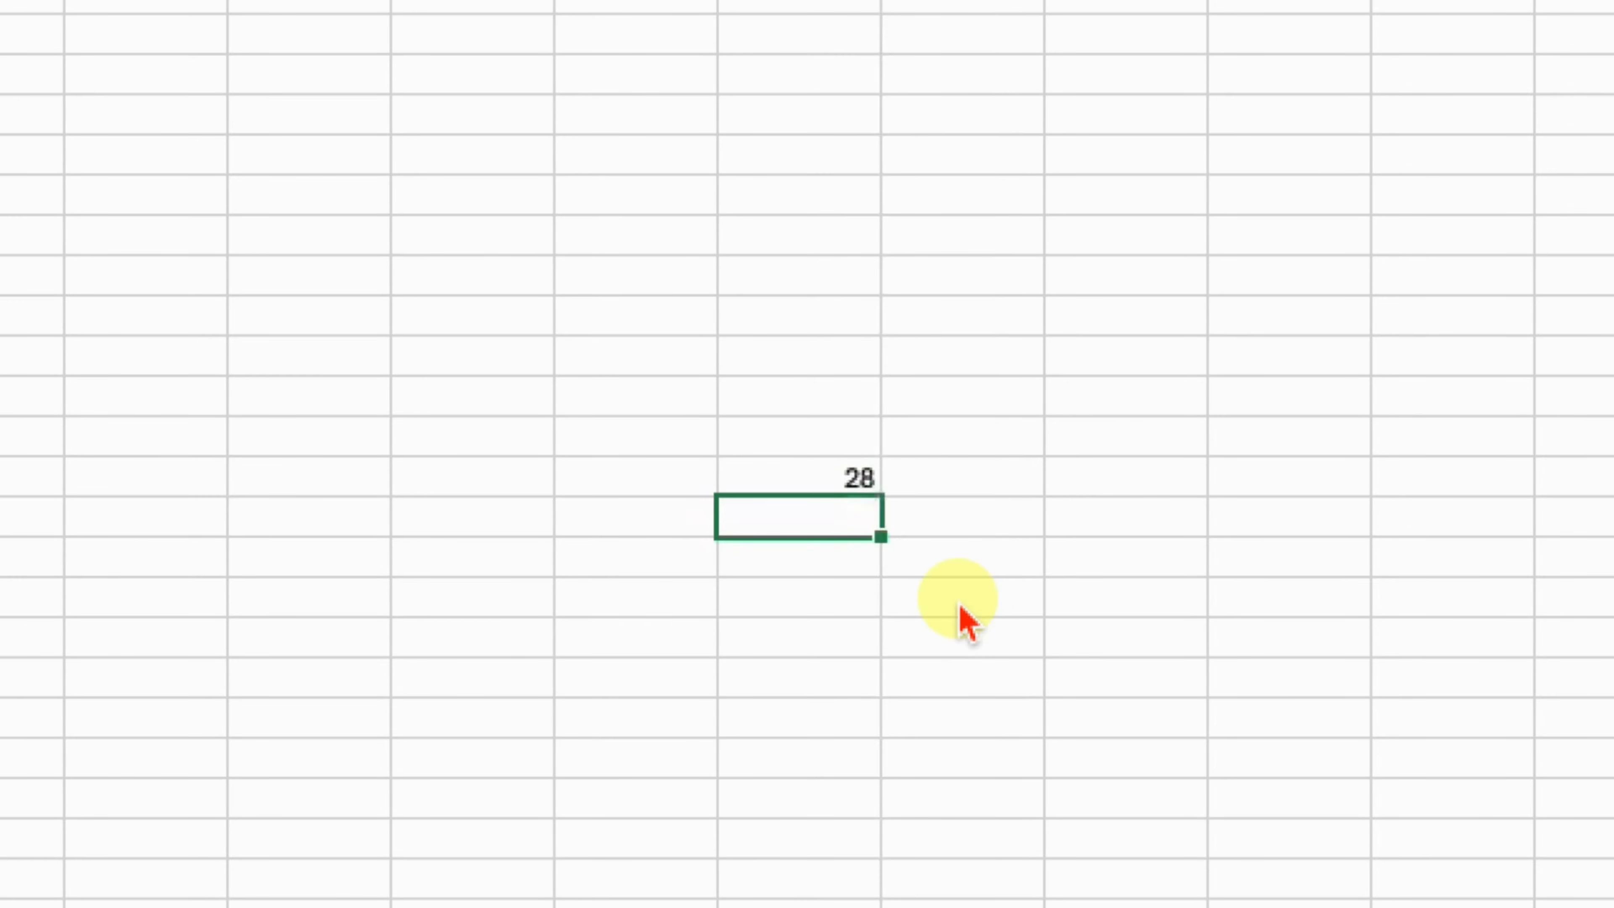
# Step: Check the SUM formula's cell against the source data by selecting the Quantity values E2:E11 on the sales table's sheet
pyautogui.click(825, 473)
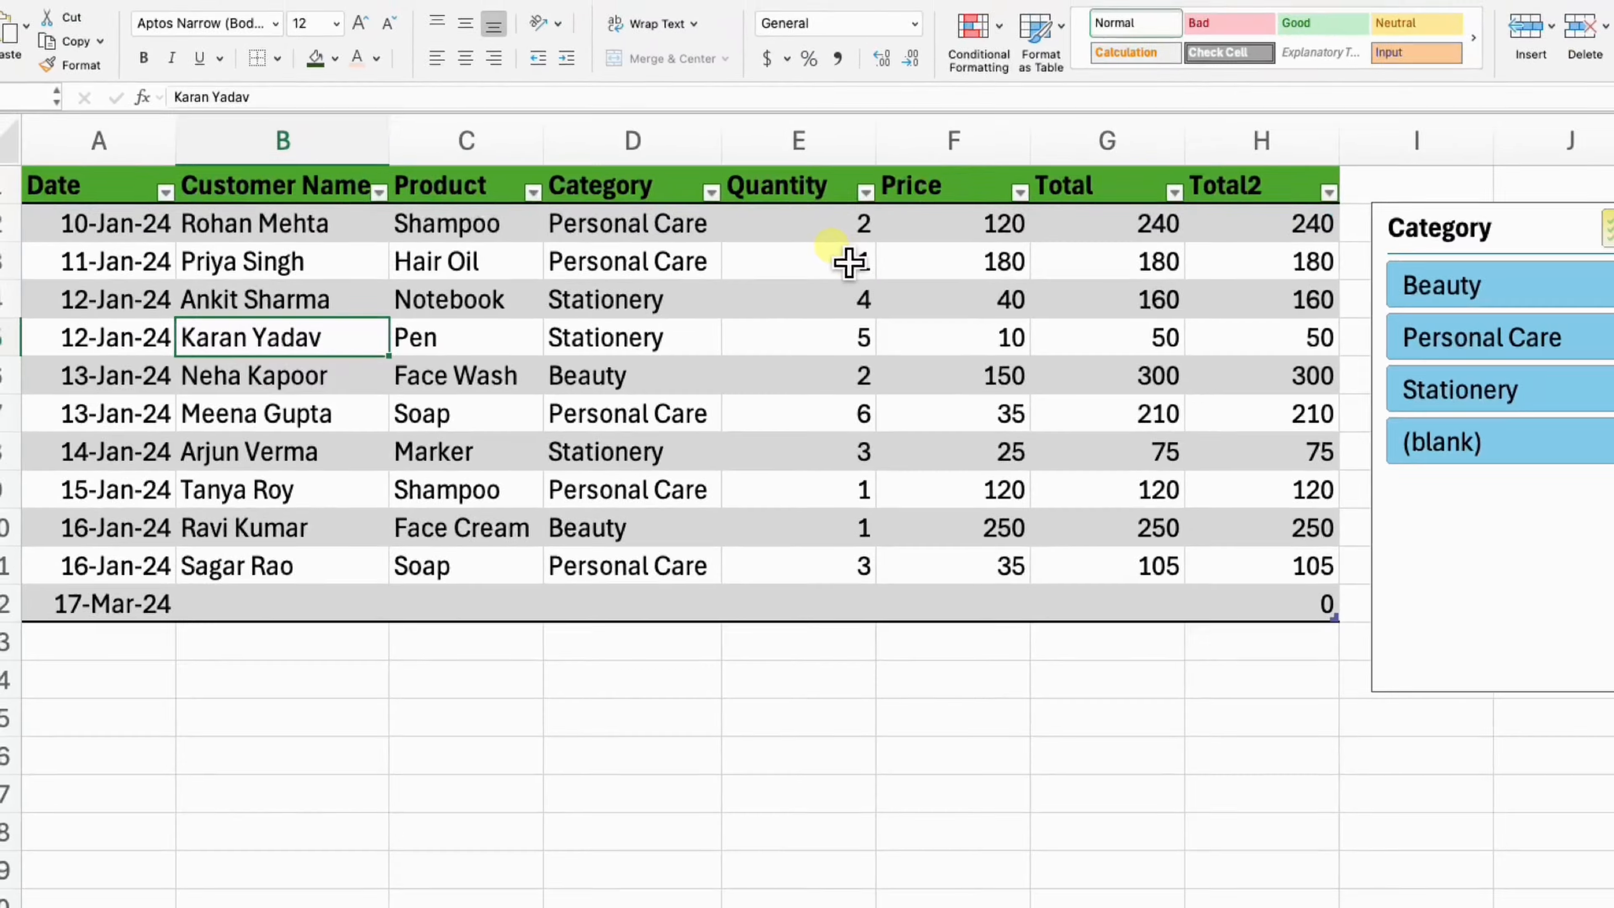
pyautogui.moveTo(1495, 60); pyautogui.dragTo(1613, 901)
pyautogui.moveTo(832, 571); pyautogui.dragTo(830, 571)
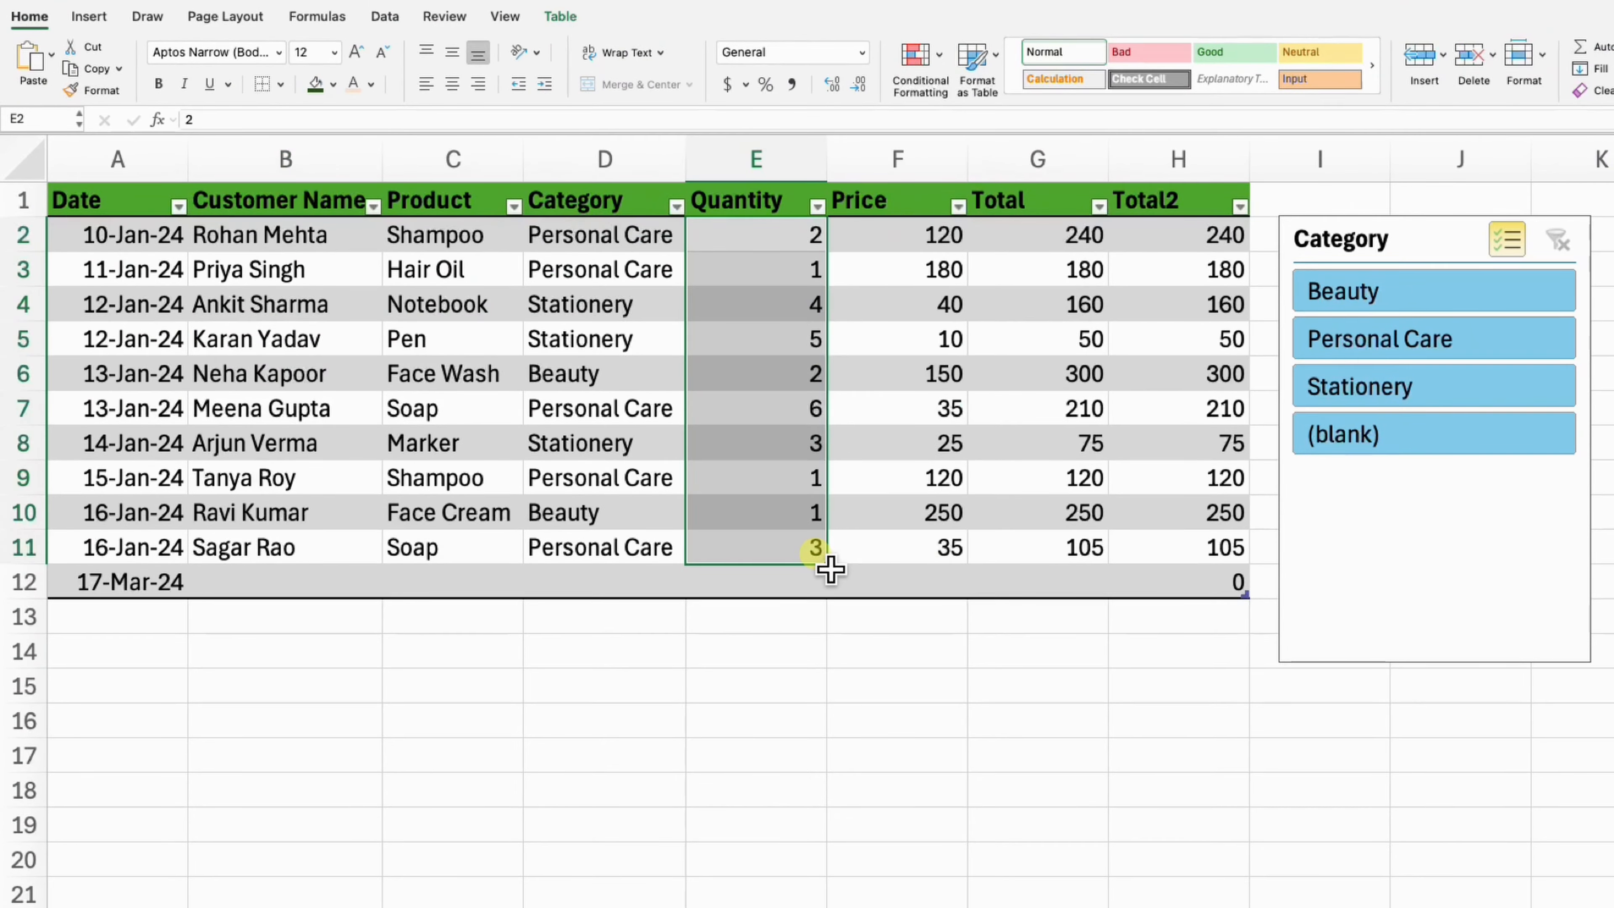